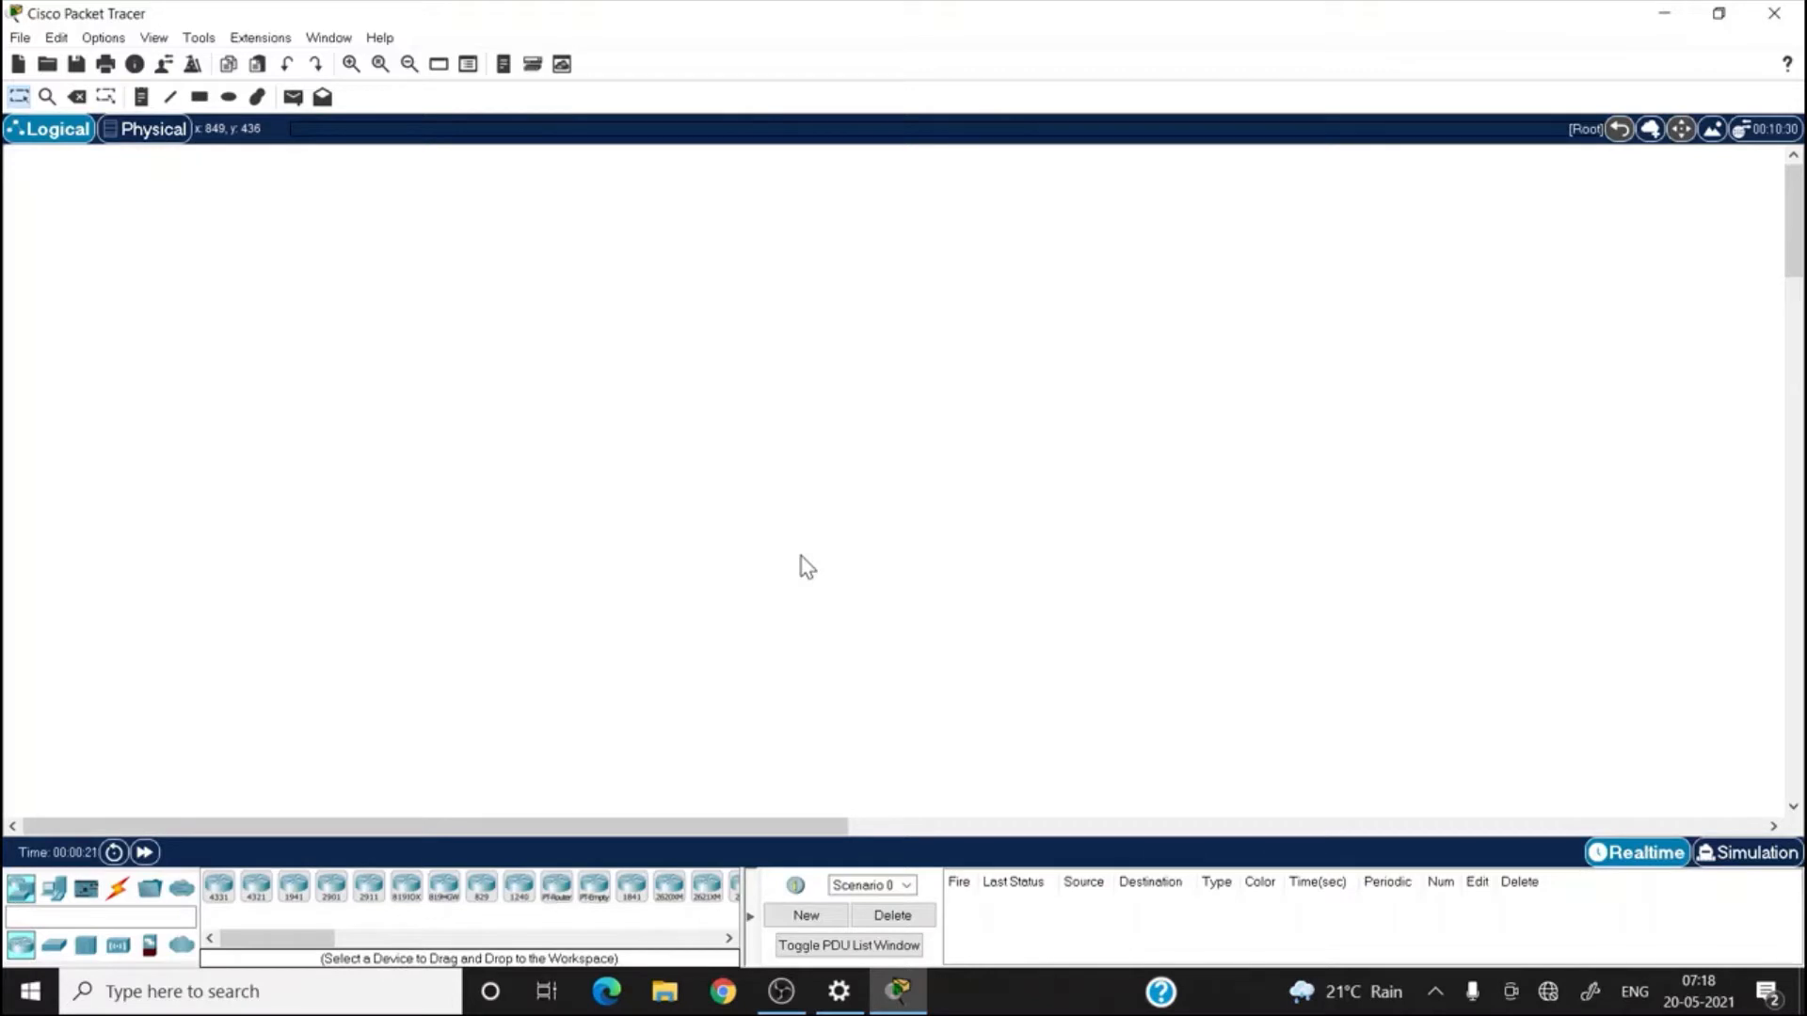
- Place two 2950T-24 switches side by side in the workspace
left_click(55, 947)
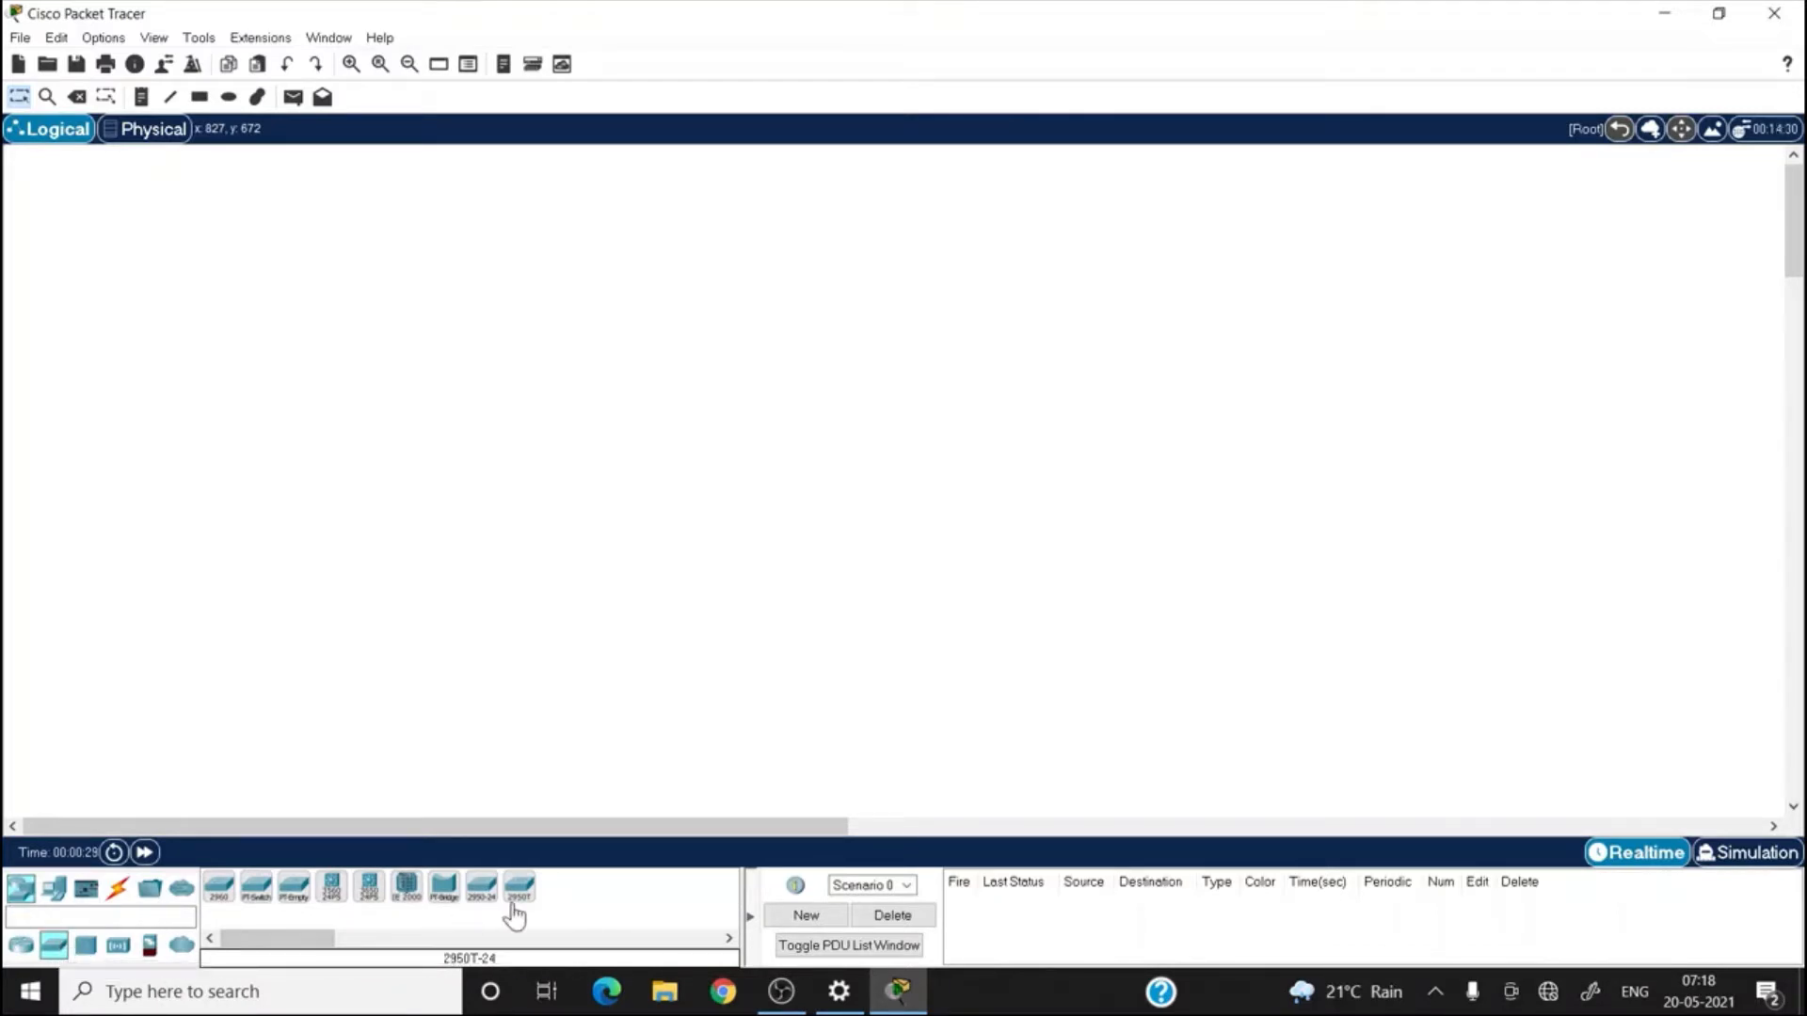
left_click_drag(522, 892, 316, 444)
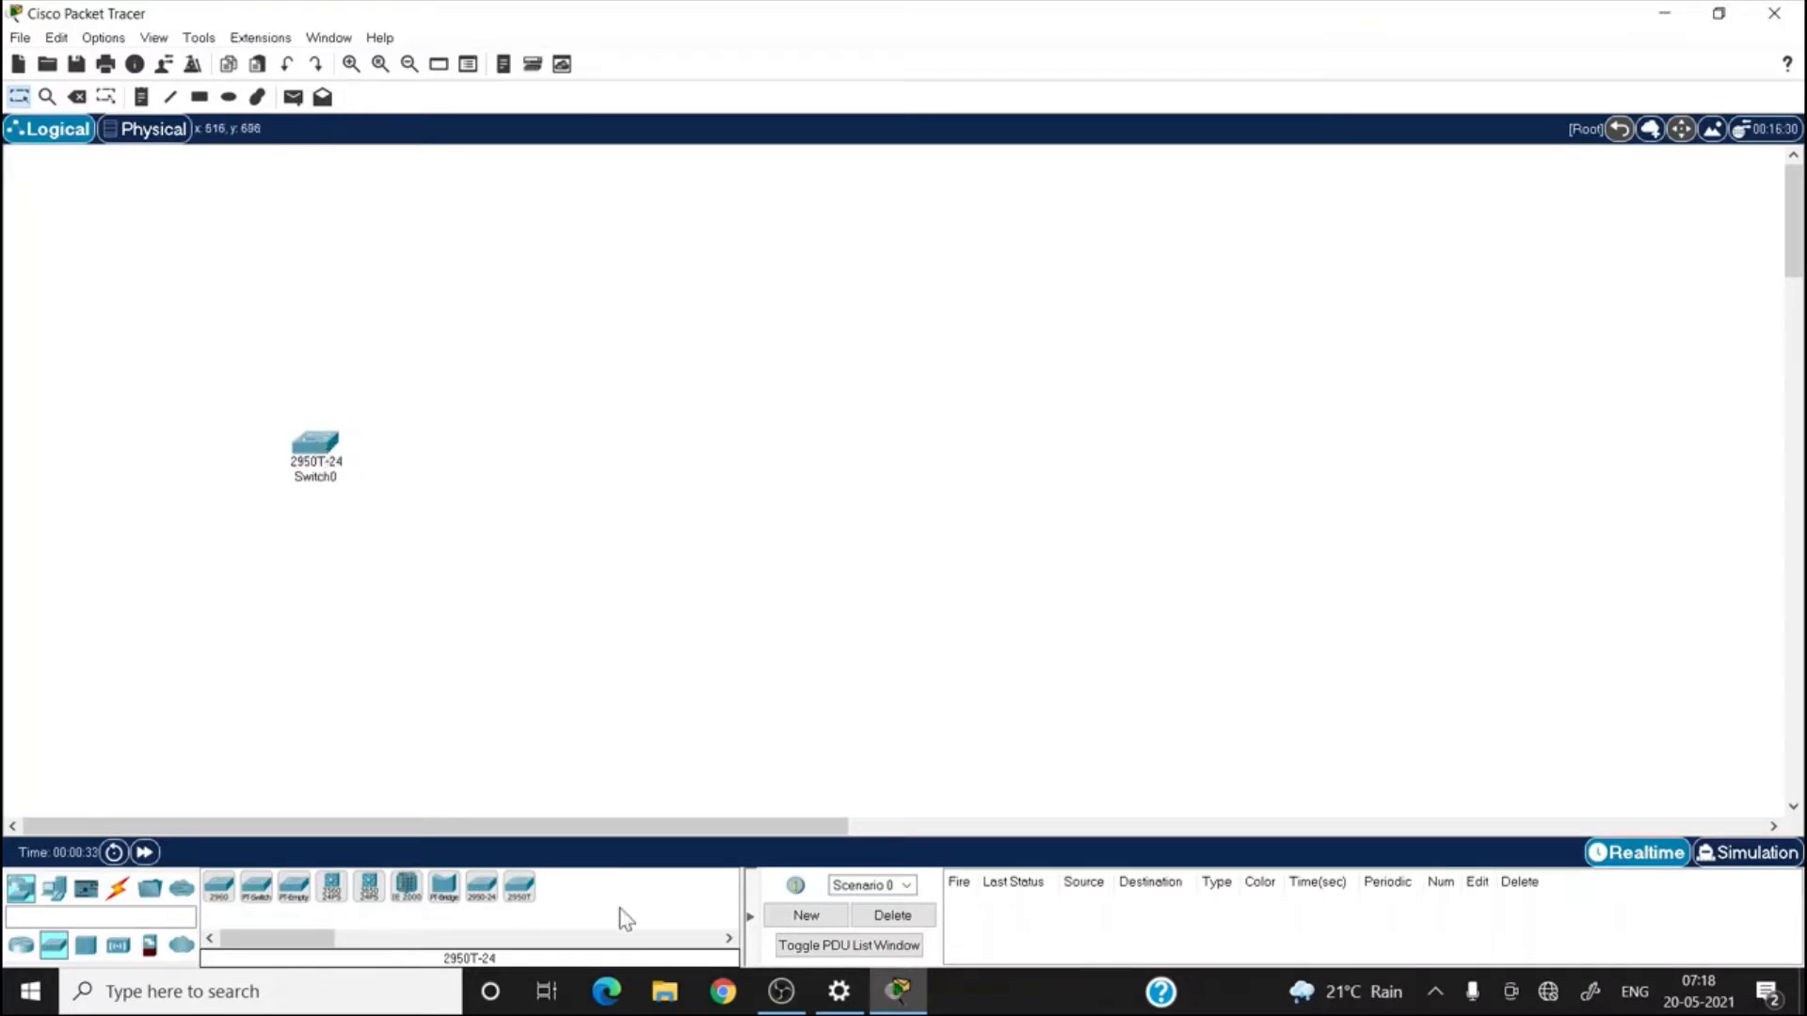
left_click_drag(520, 893, 633, 477)
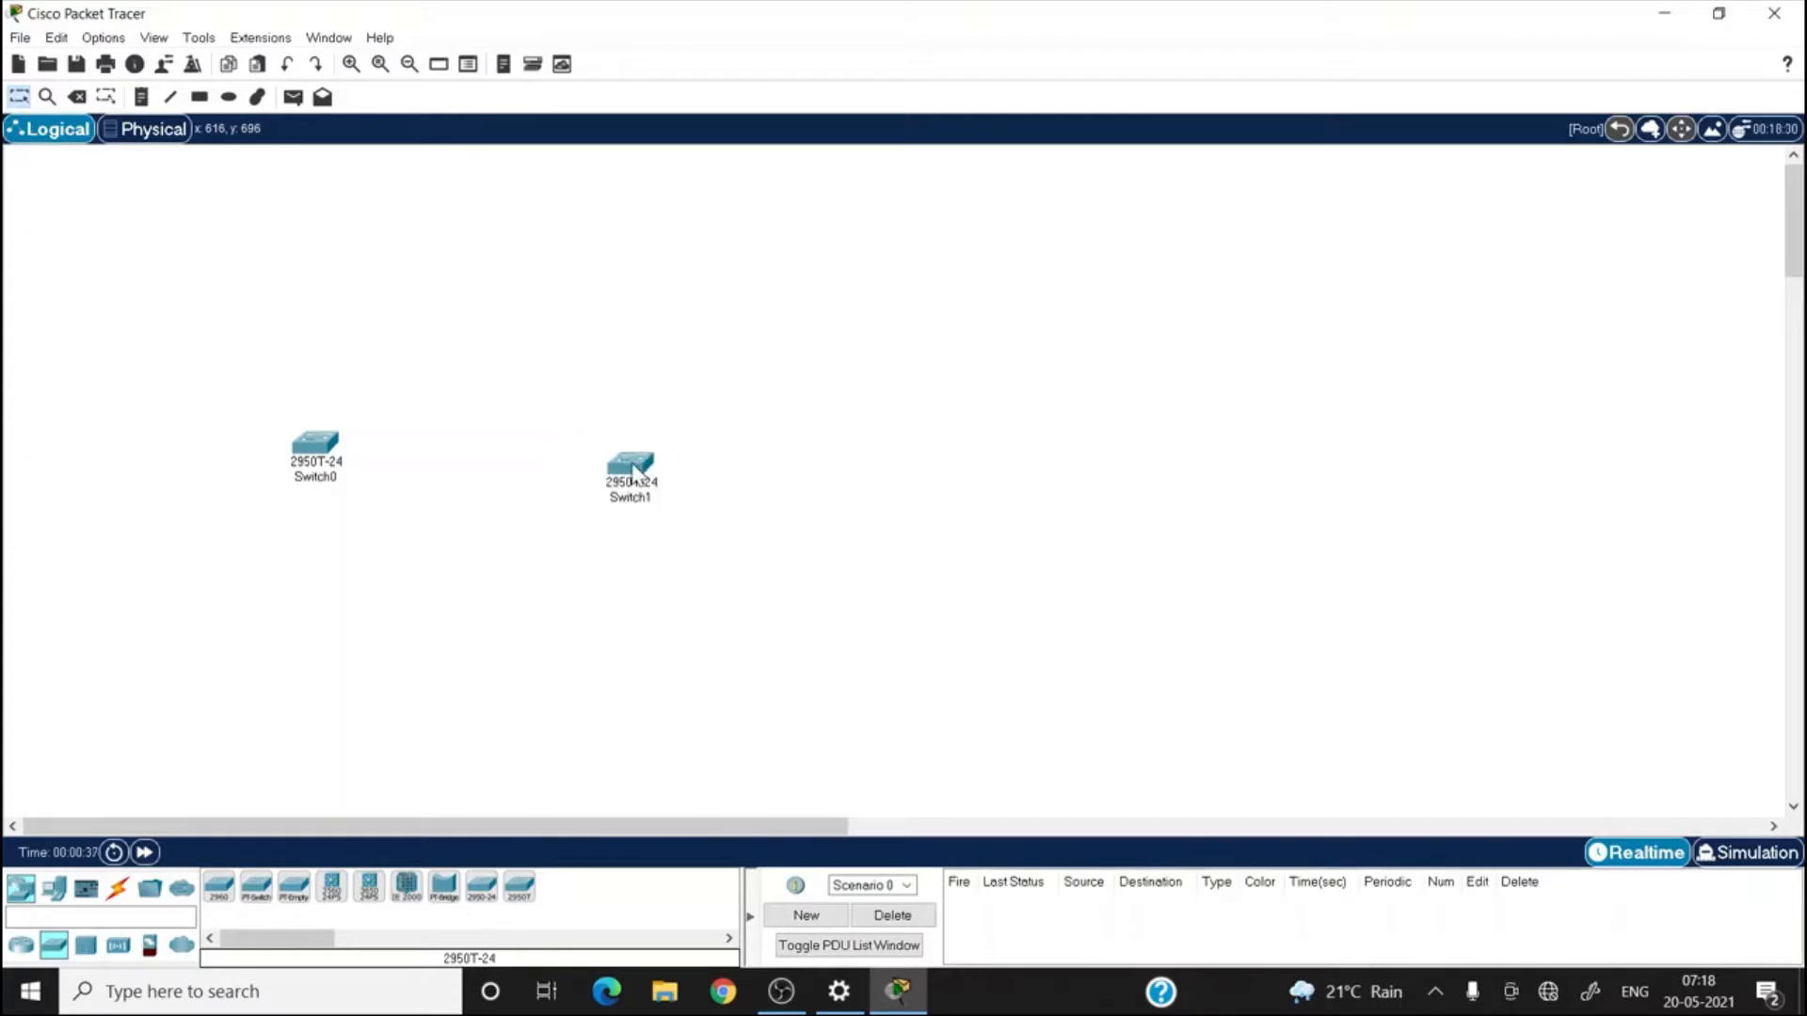
- Place four PCs, two below each switch, and shift Switch0 so it sits centred above its pair
left_click(54, 889)
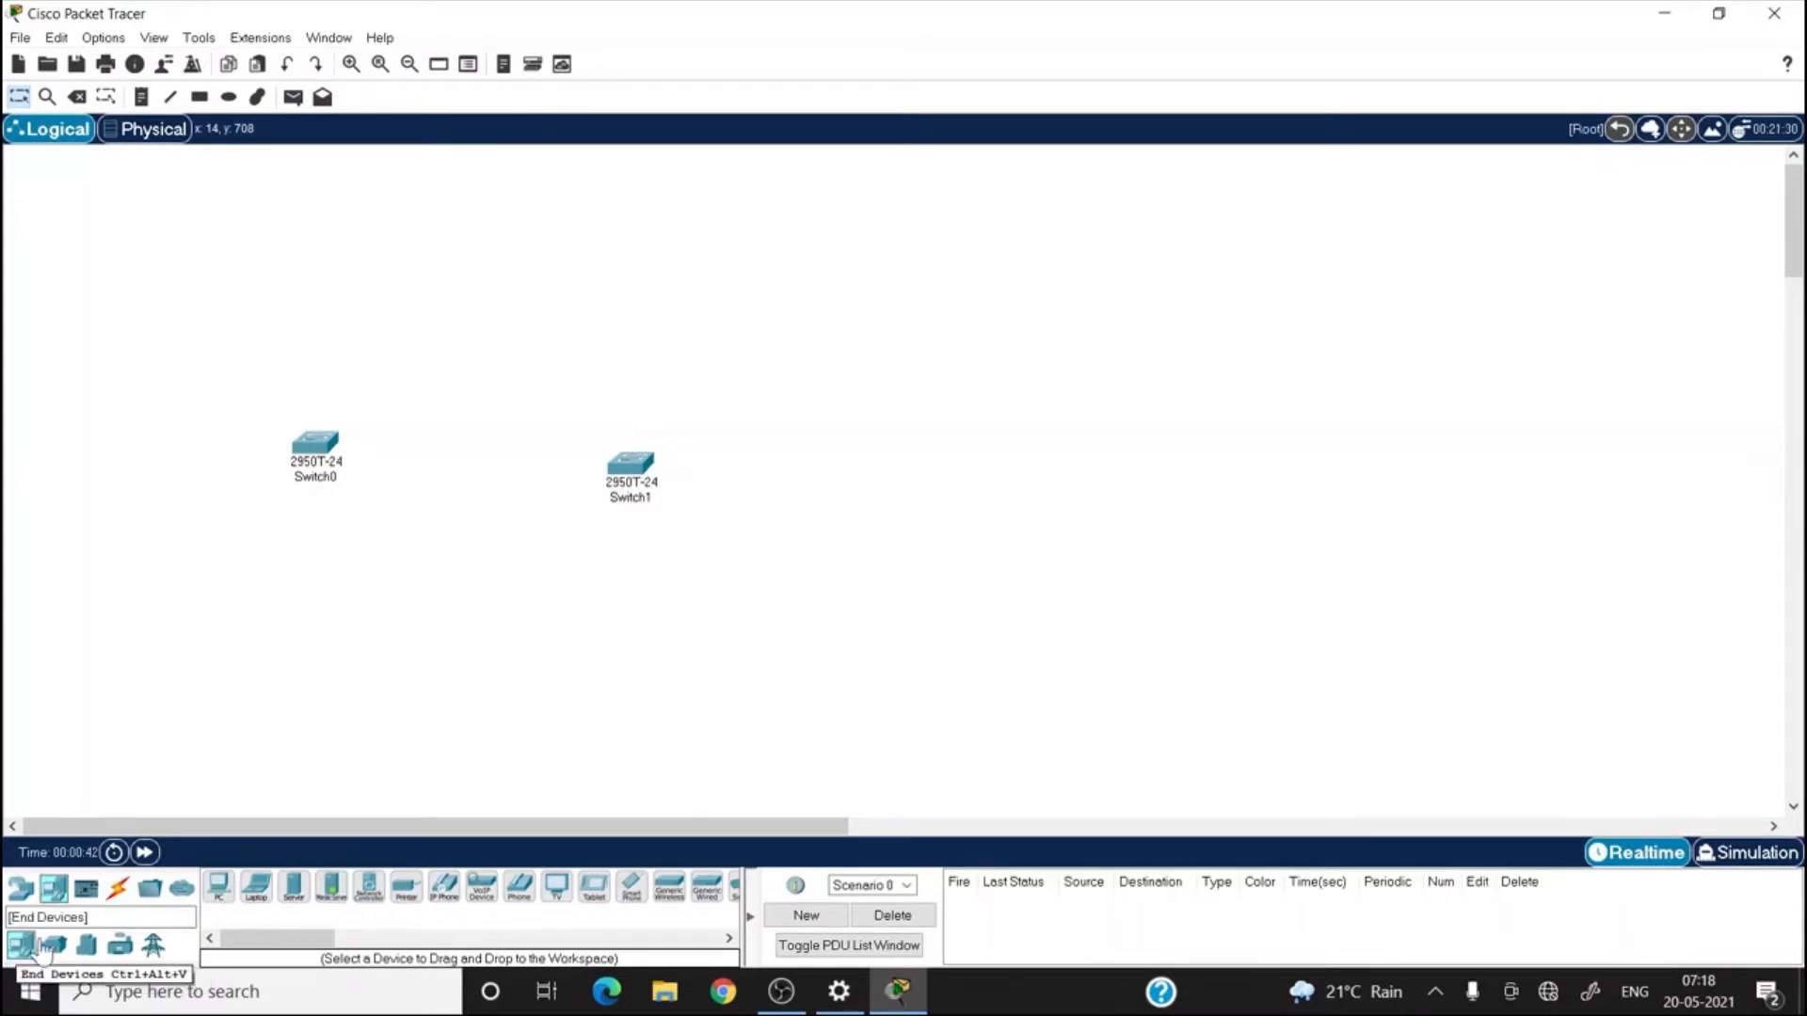
left_click_drag(219, 886, 211, 619)
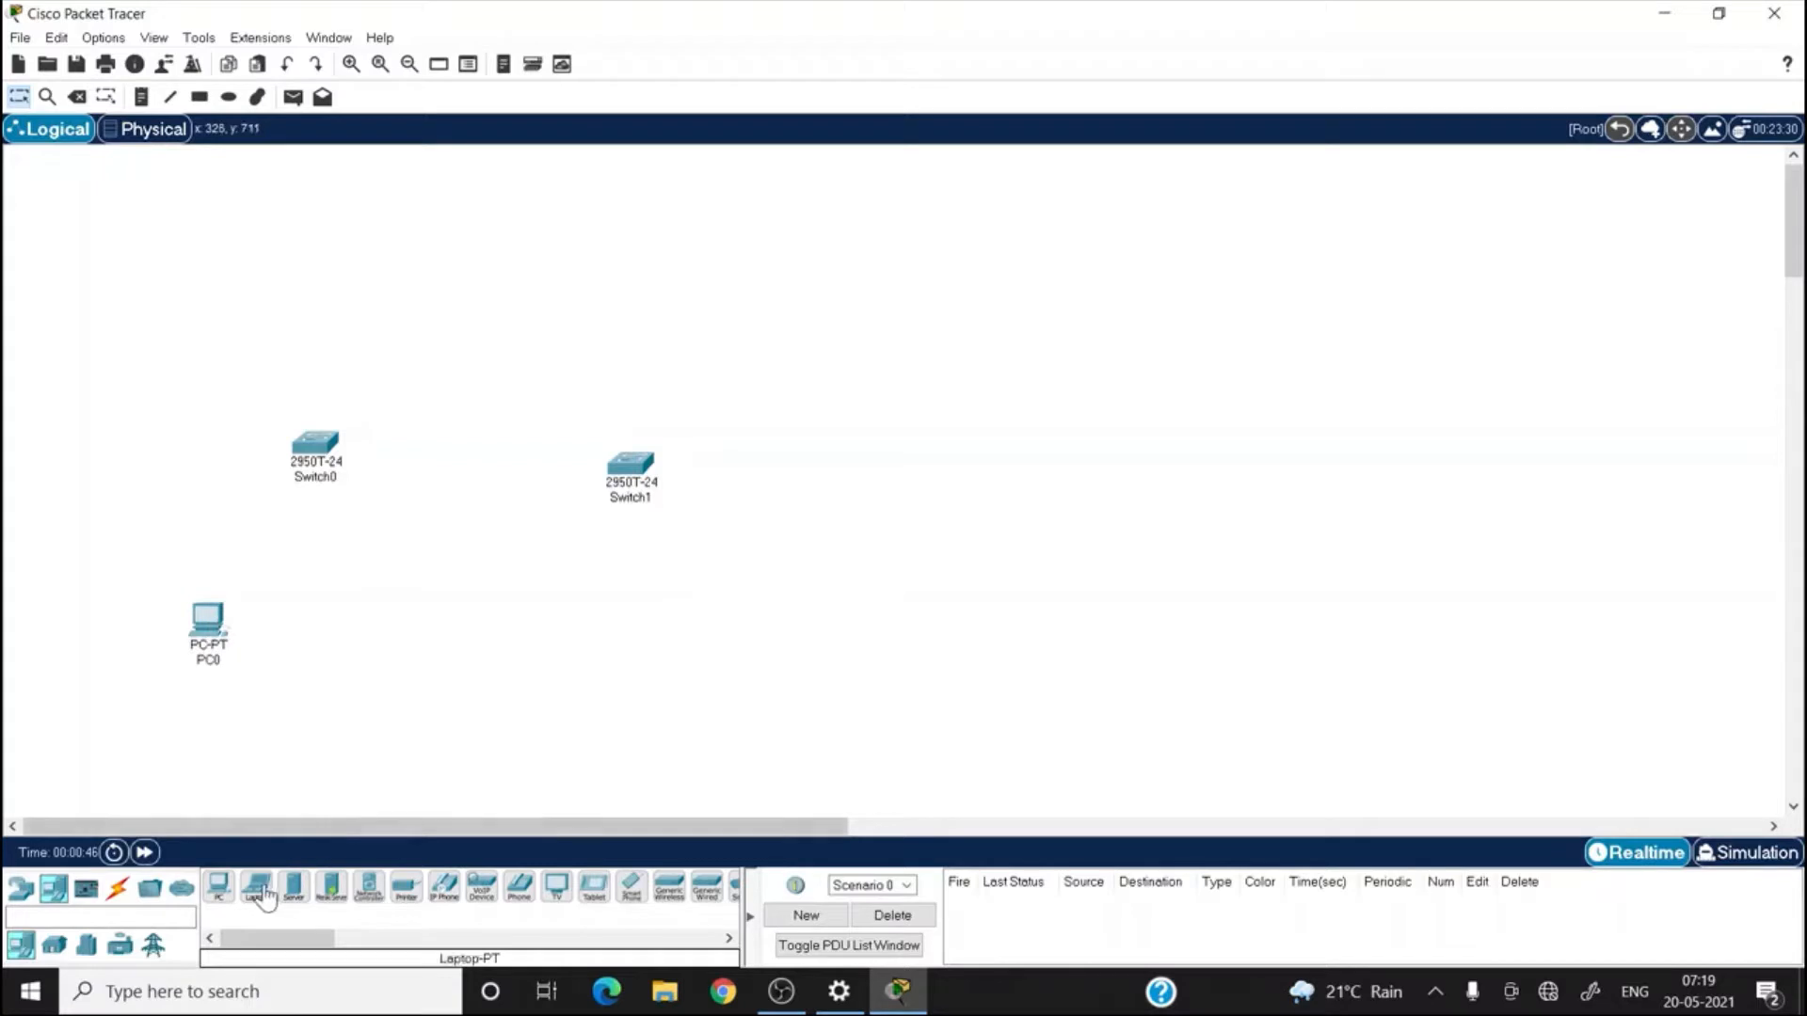
left_click_drag(217, 894, 362, 626)
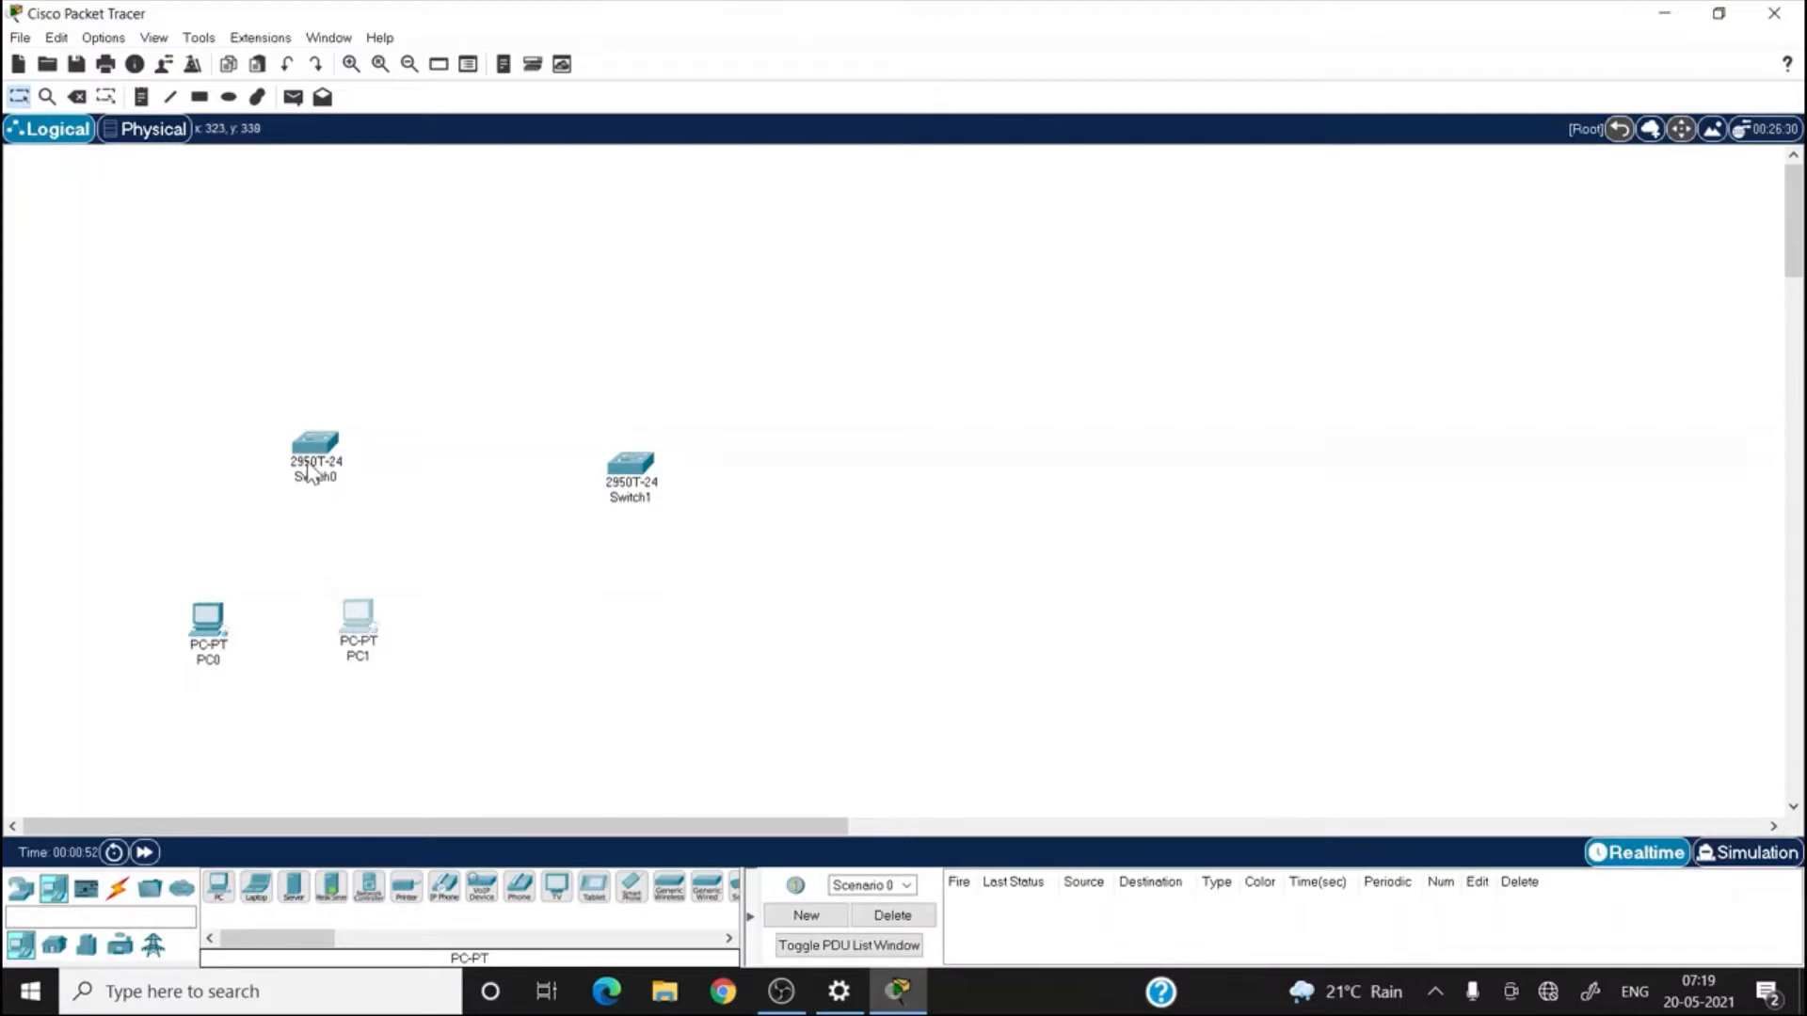
mouse_move(311, 475)
left_mouse_down()
mouse_move(320, 490)
mouse_move(287, 482)
left_mouse_up()
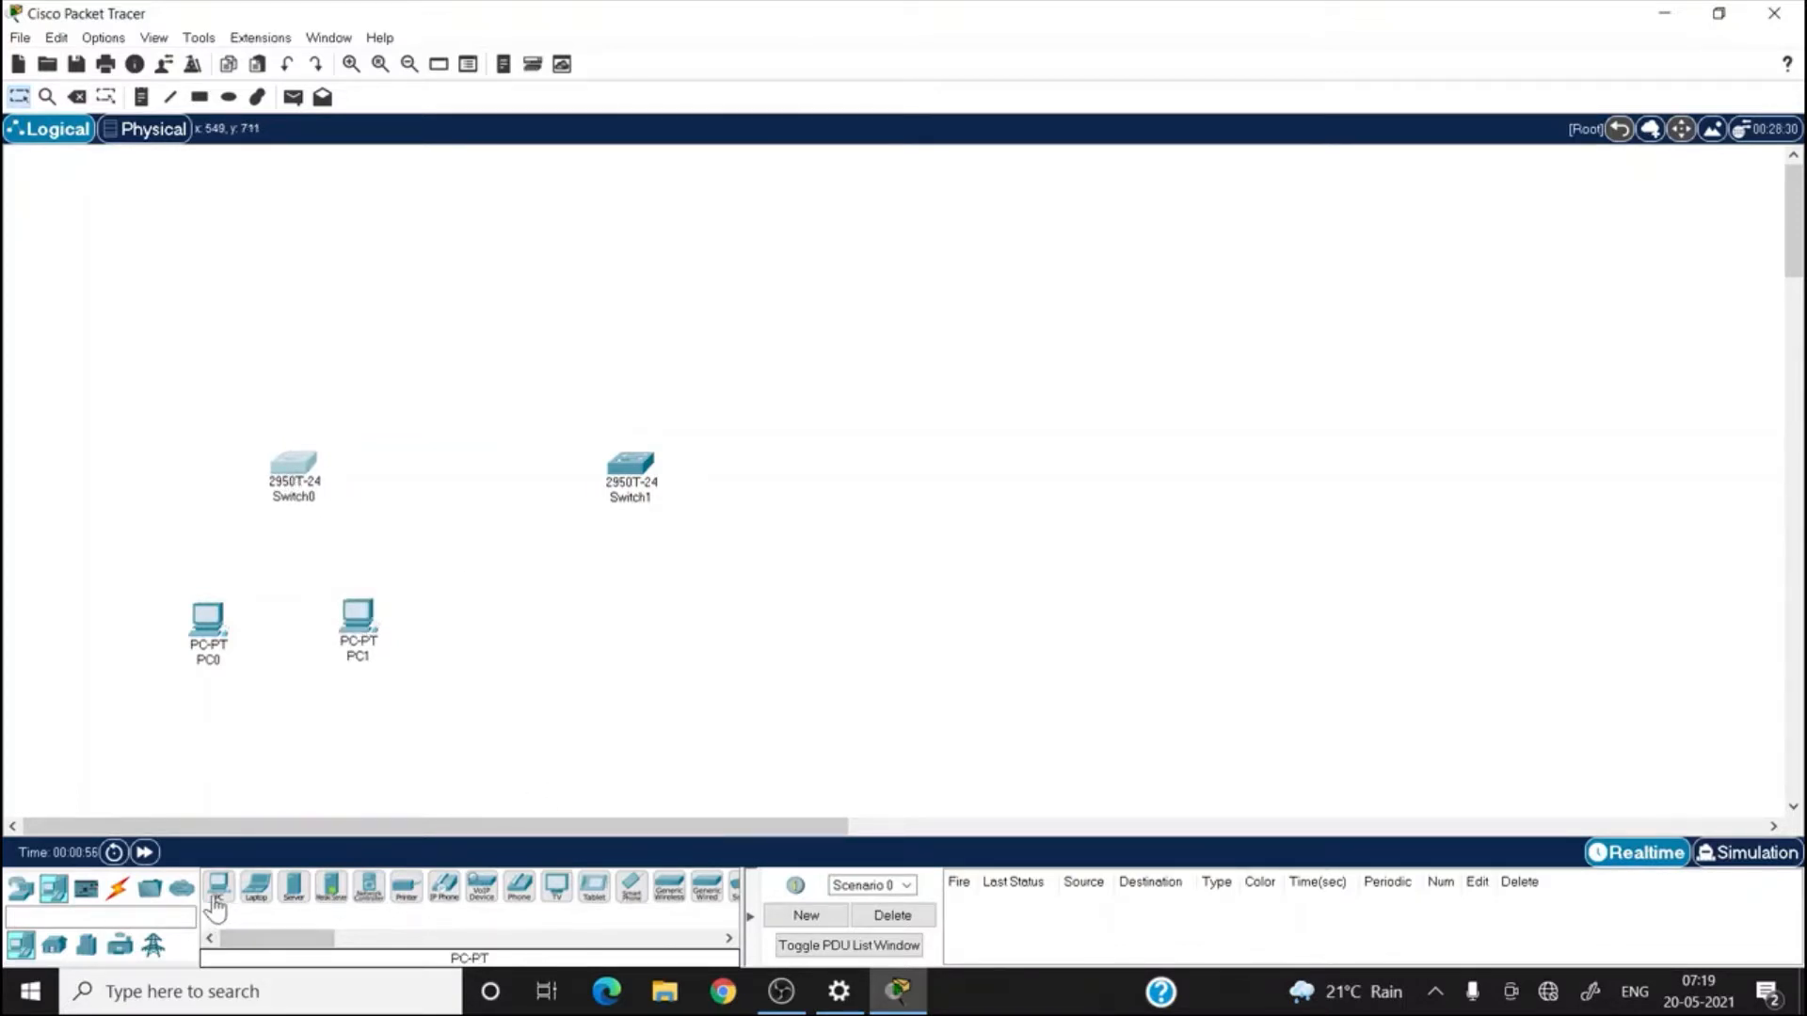
mouse_move(218, 890)
left_mouse_down()
mouse_move(548, 680)
mouse_move(547, 637)
left_mouse_up()
mouse_move(223, 890)
left_mouse_down()
mouse_move(324, 876)
mouse_move(720, 647)
mouse_move(703, 626)
left_mouse_up()
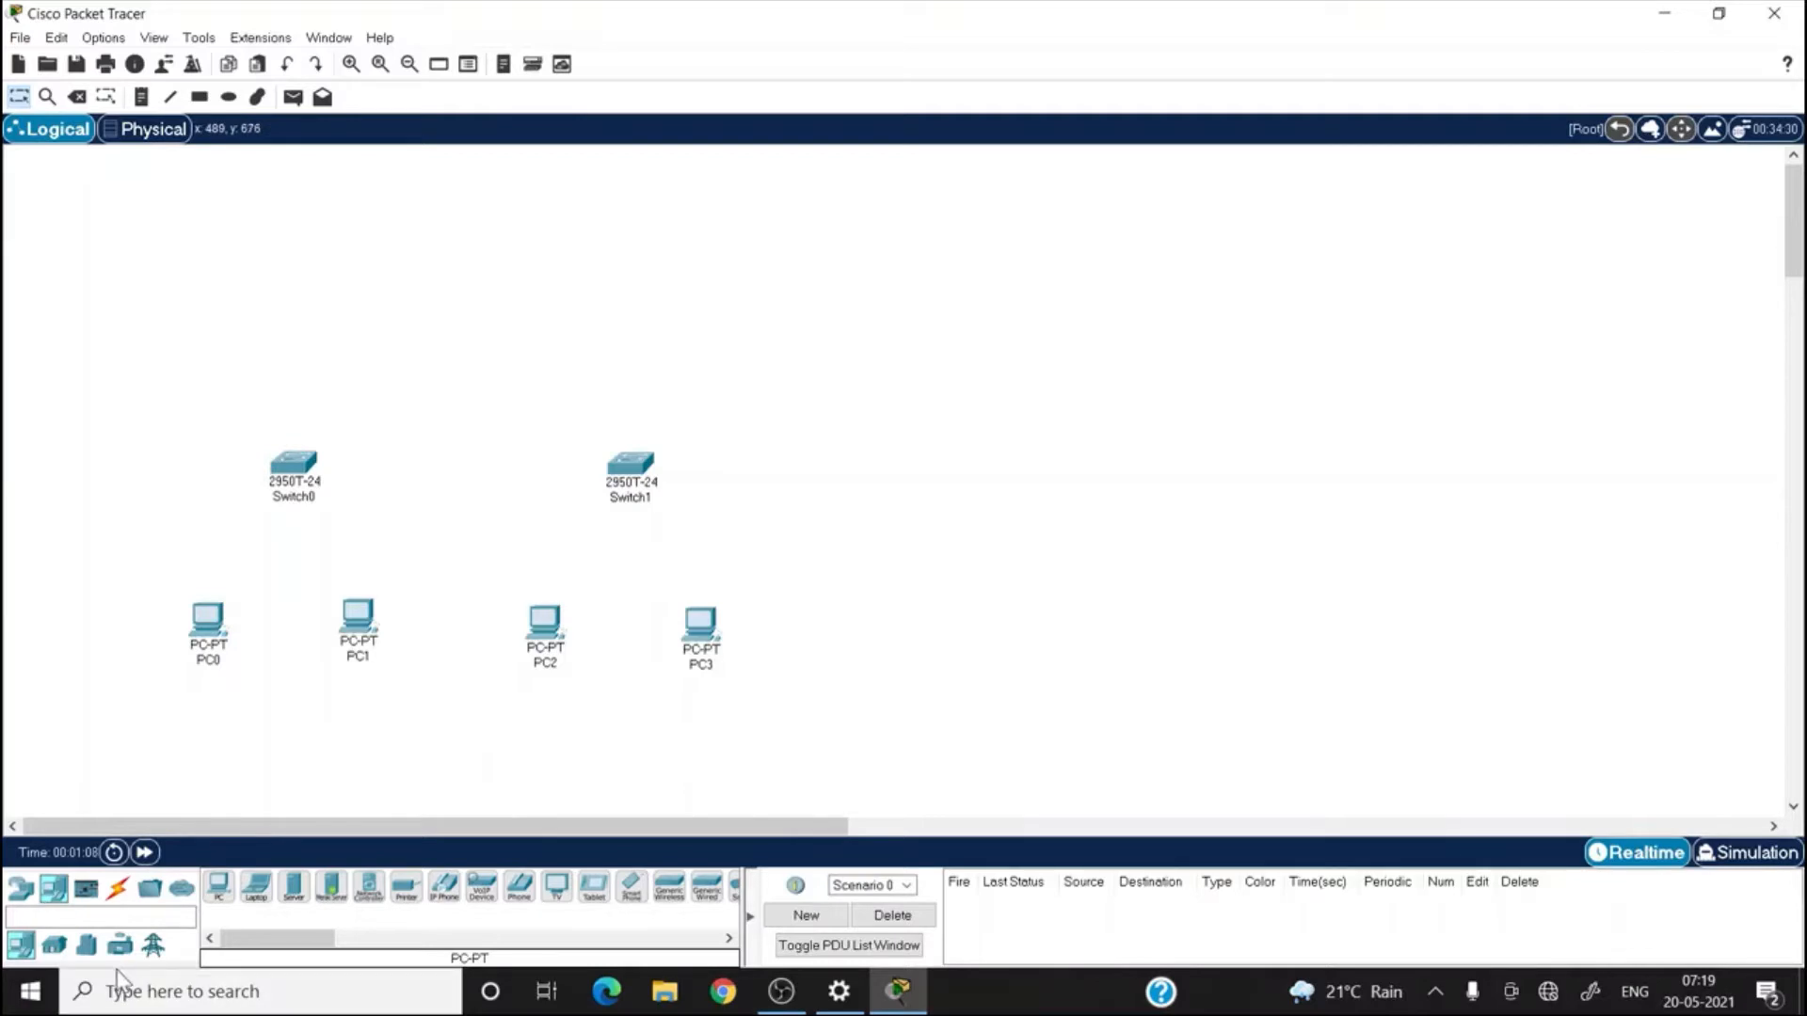
- Connect FastEthernet0/1 of Switch0 to FastEthernet0 of PC0 with a copper straight-through cable
left_click(117, 888)
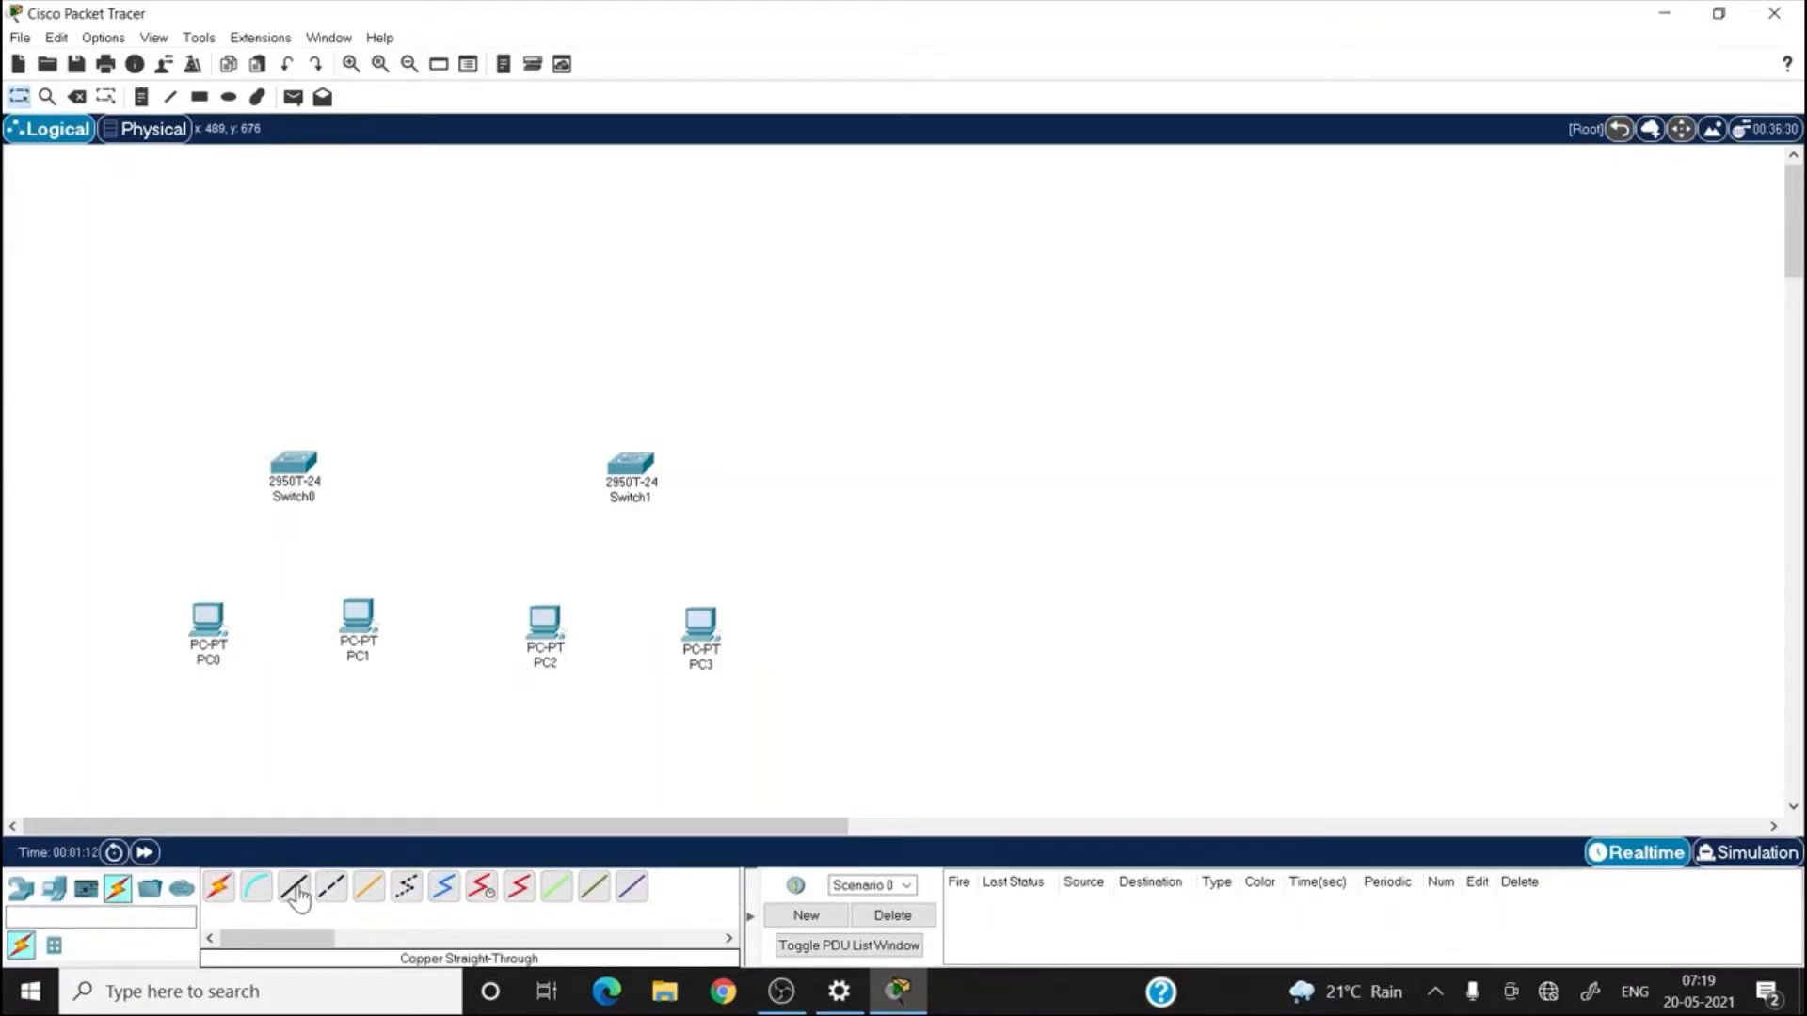
left_click(299, 899)
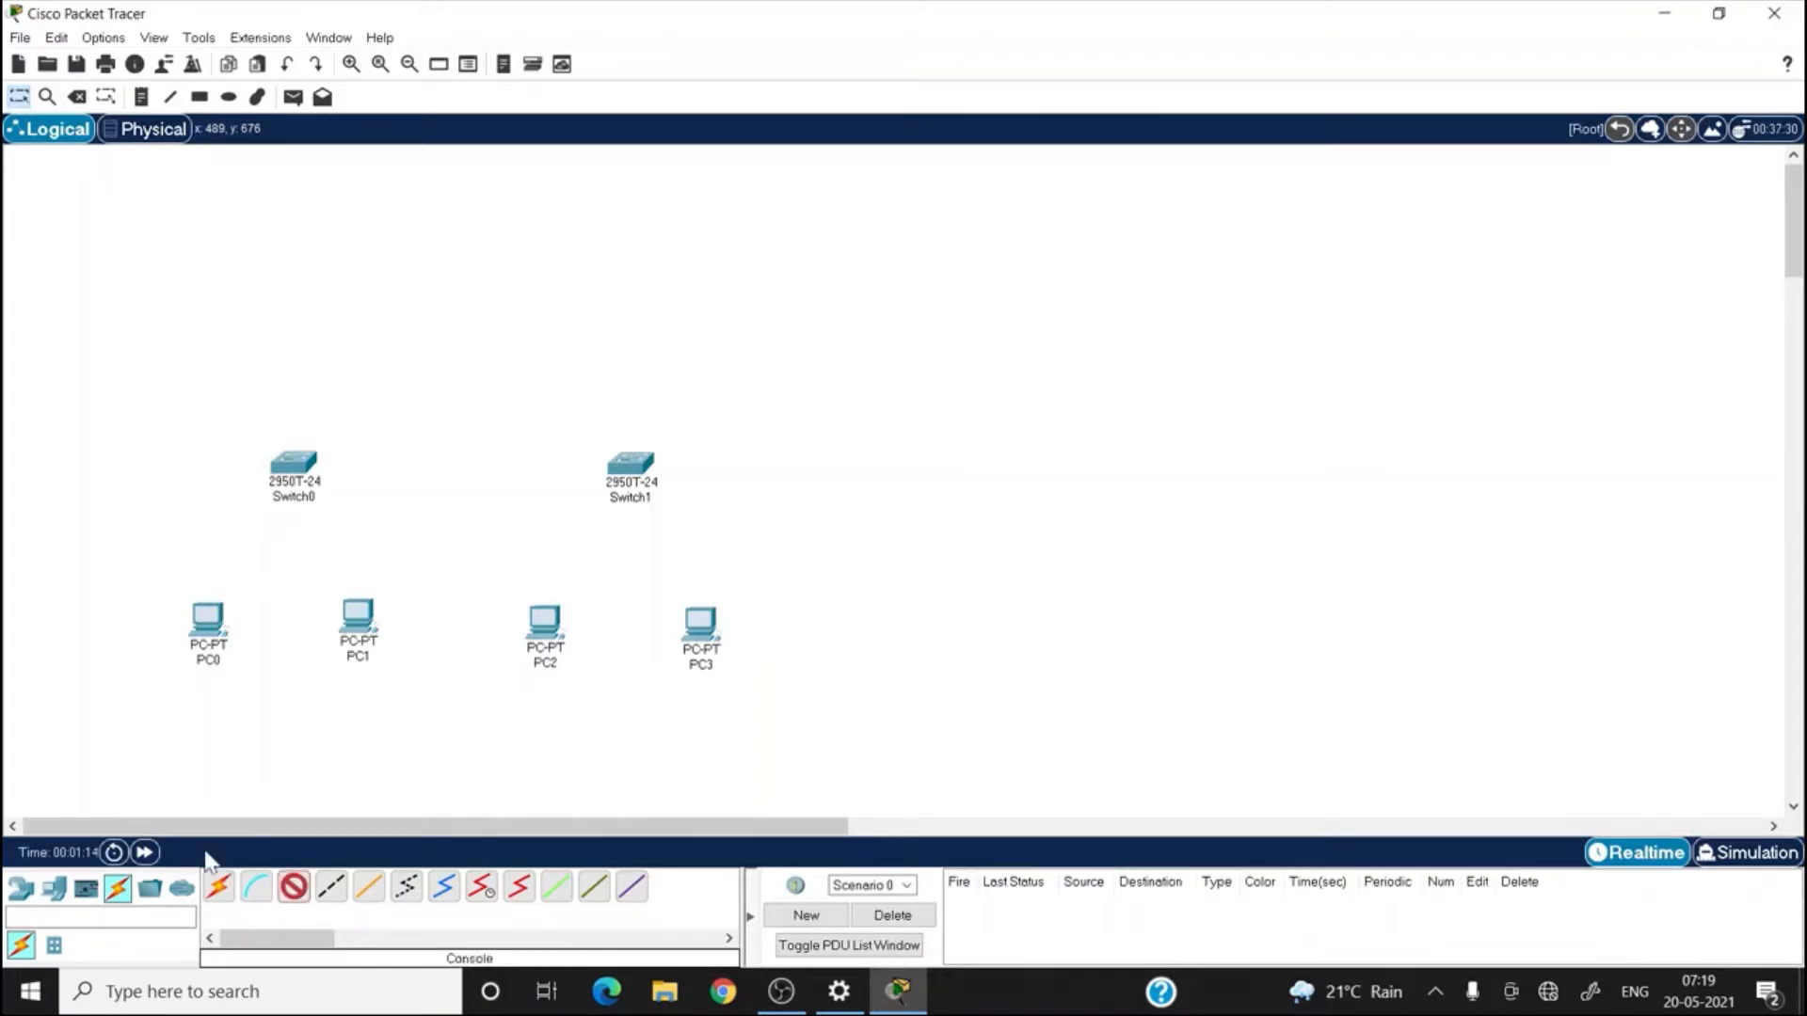
left_click(303, 467)
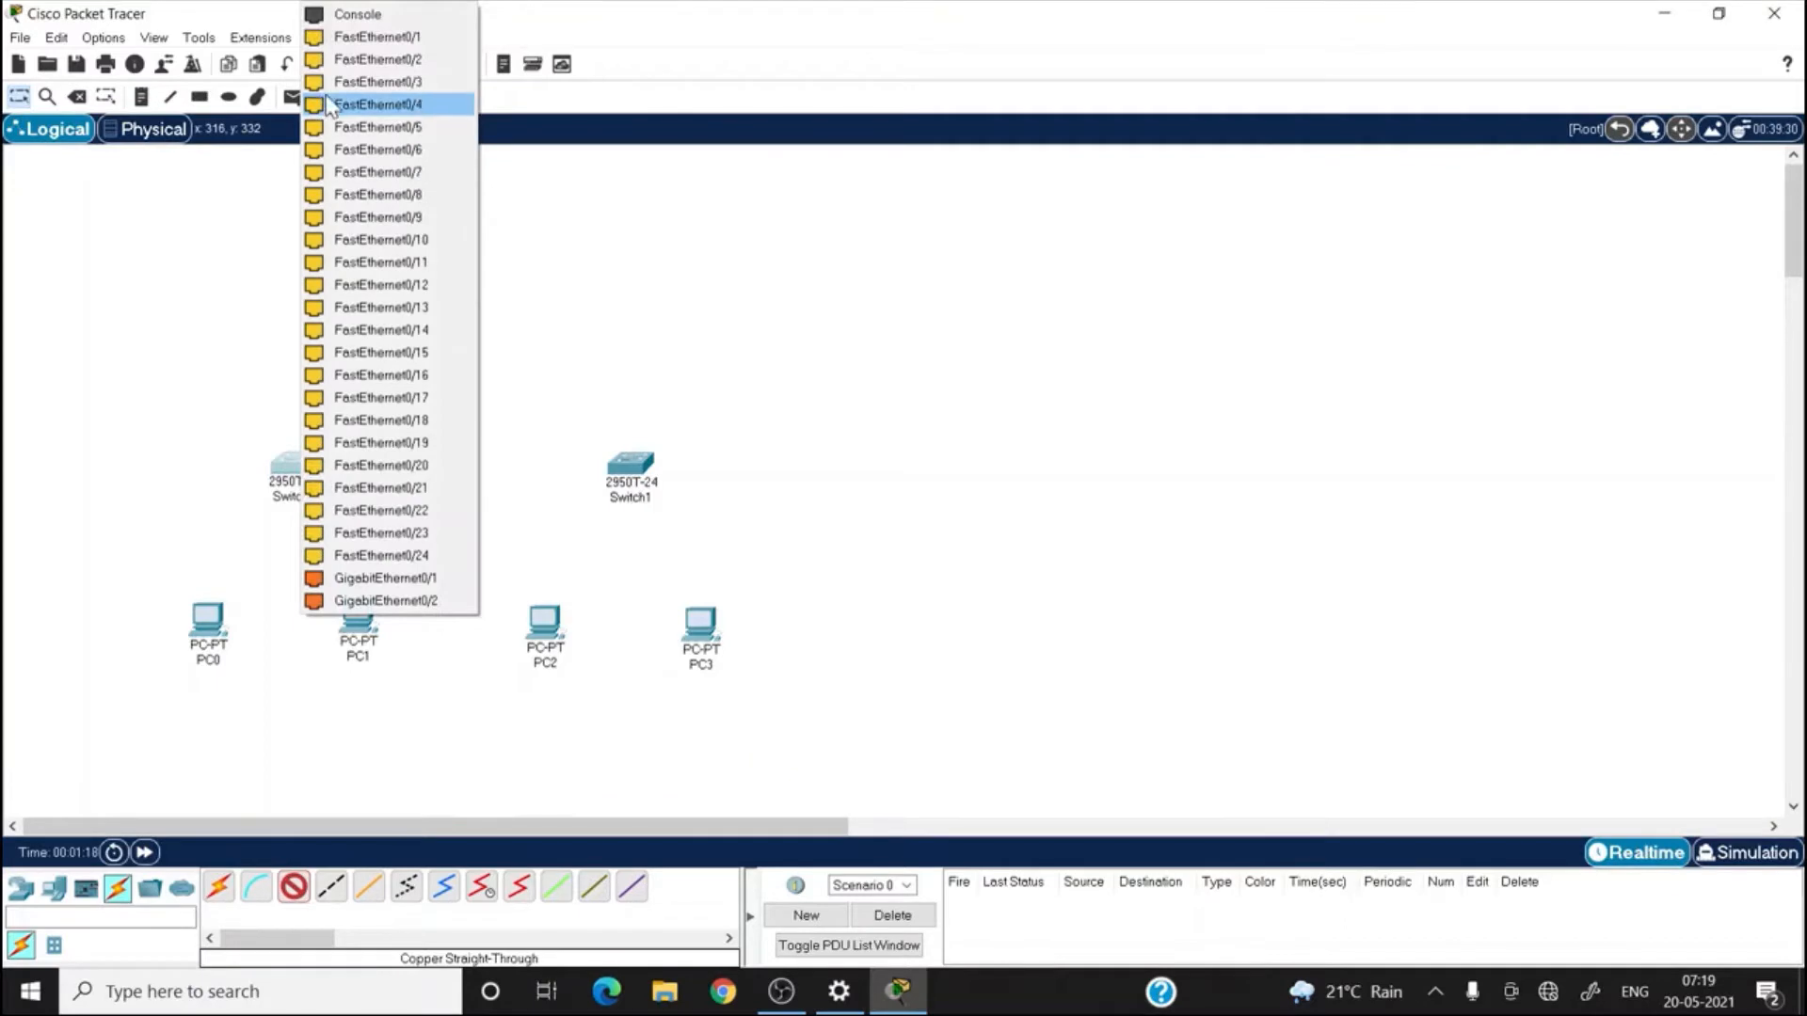
left_click(356, 42)
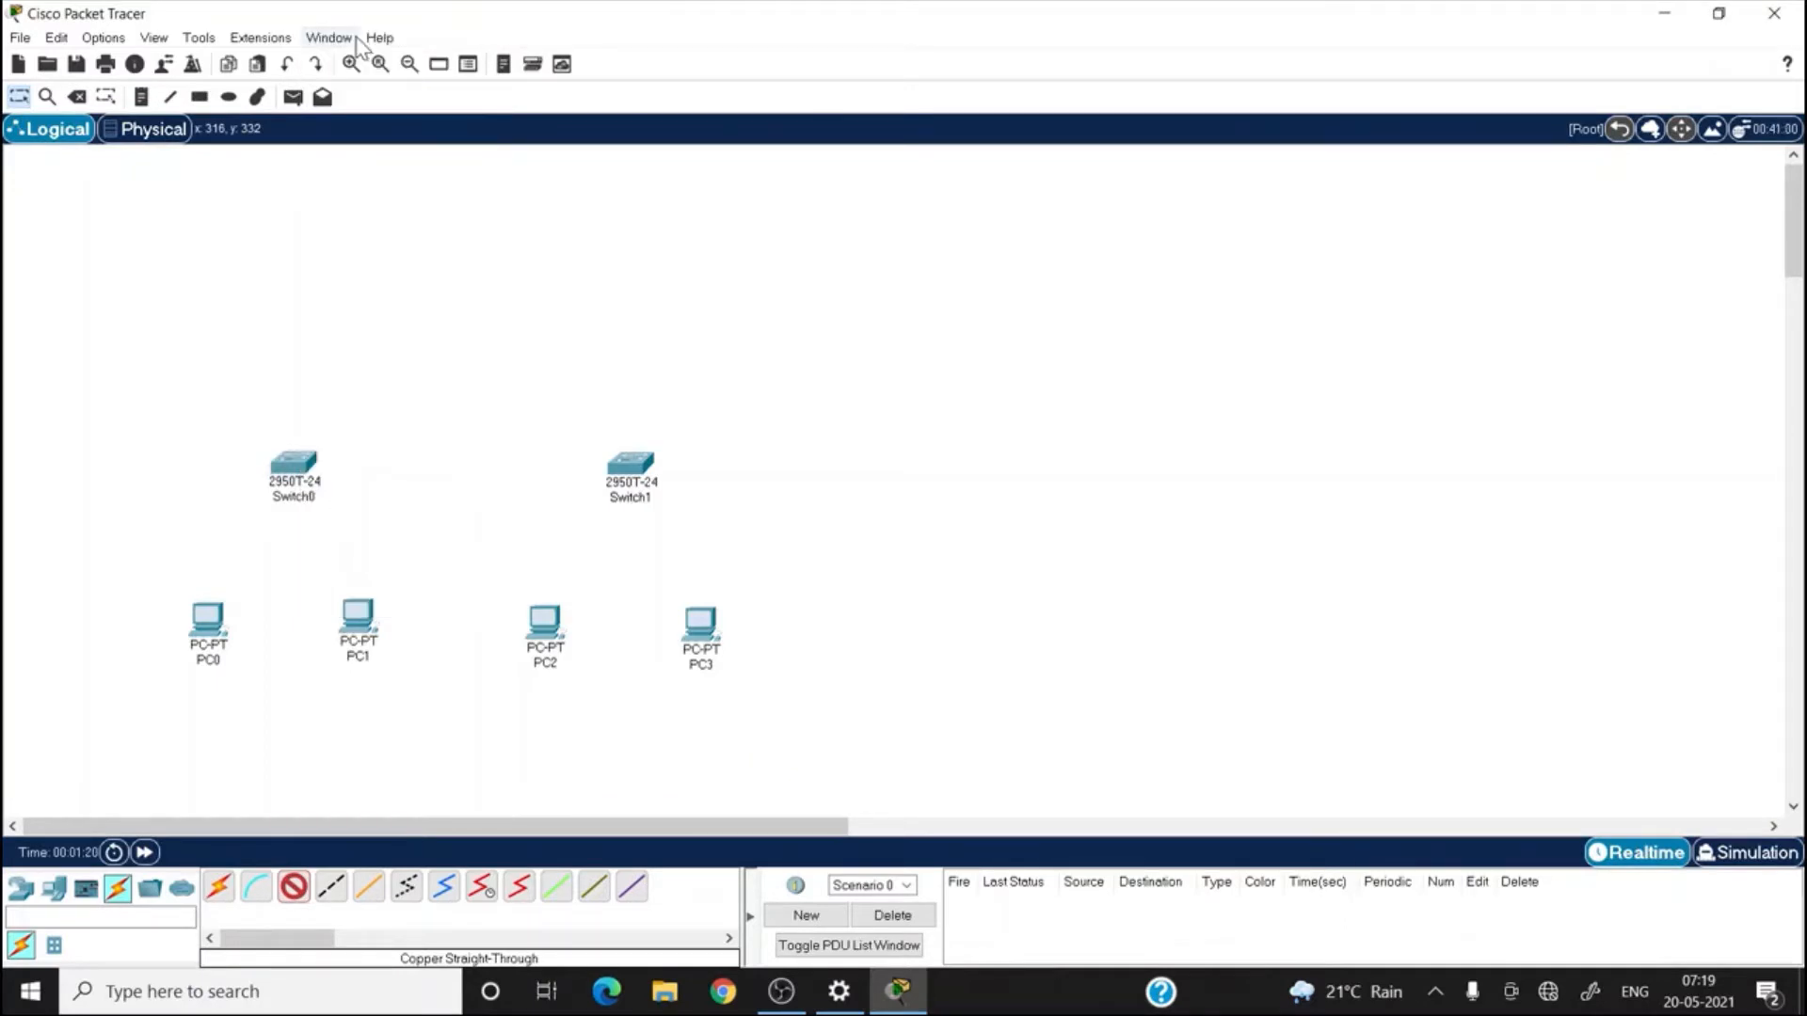
left_click(205, 624)
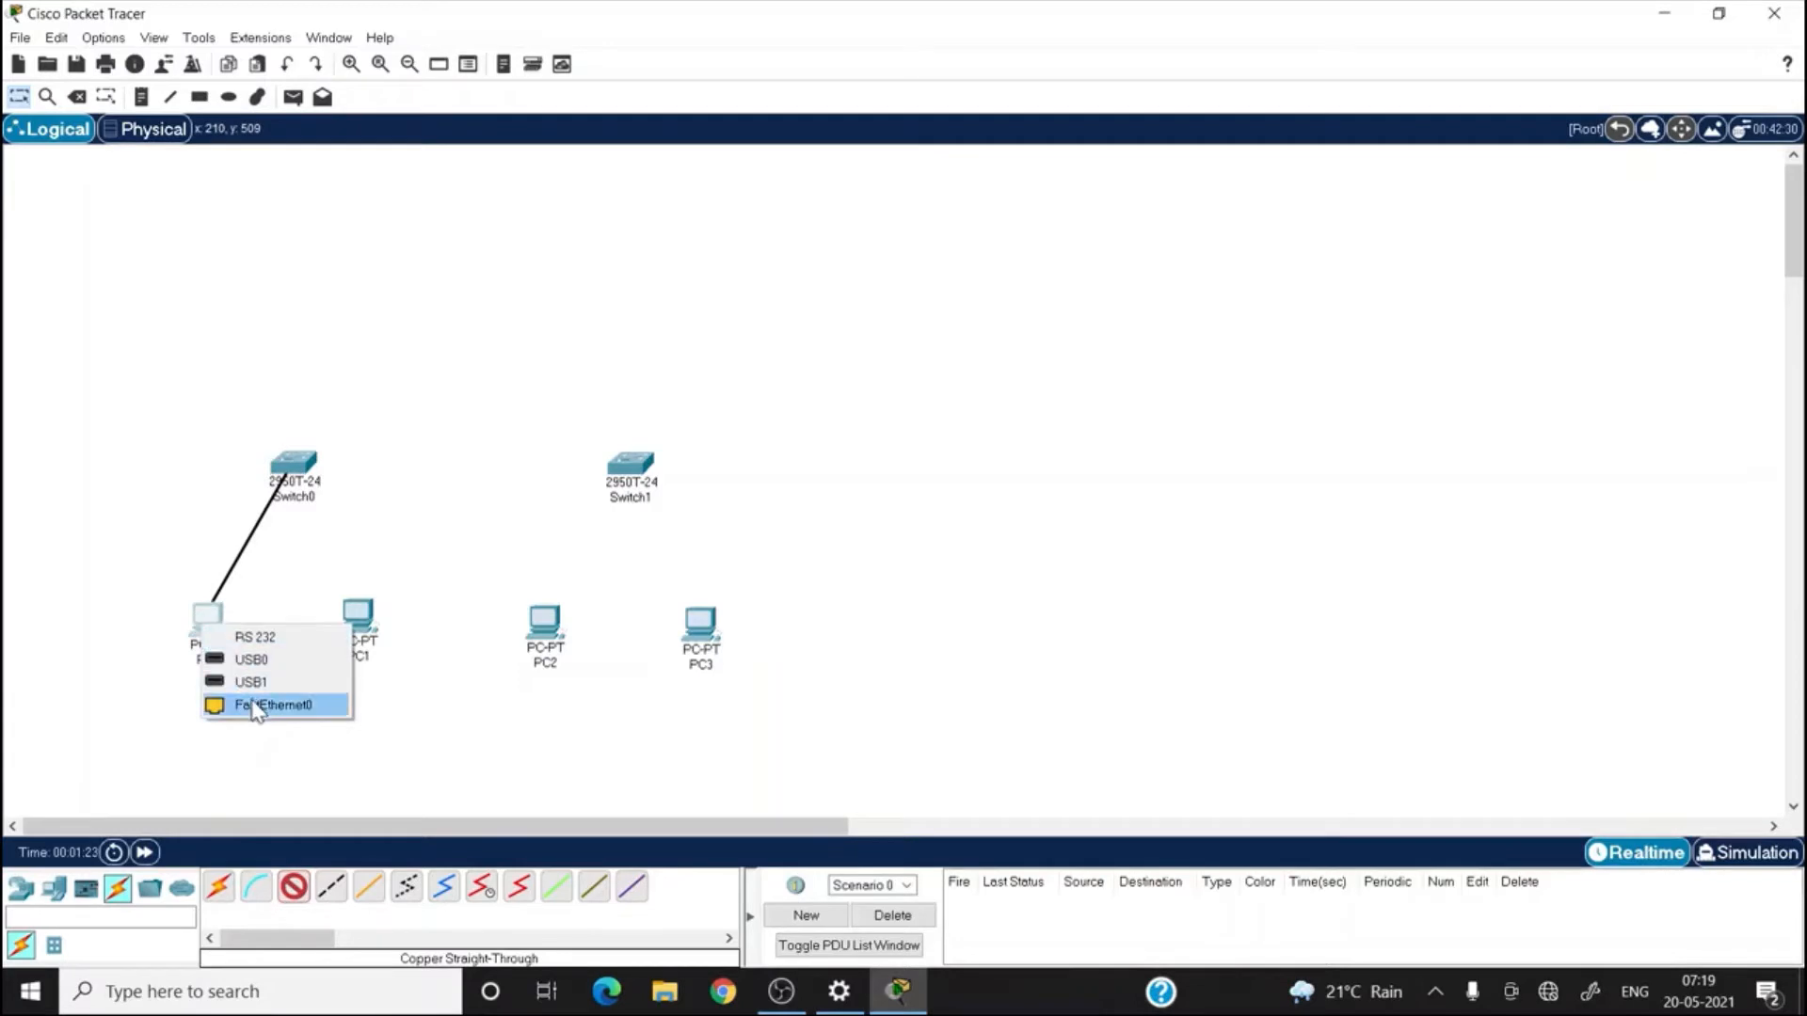
left_click(256, 706)
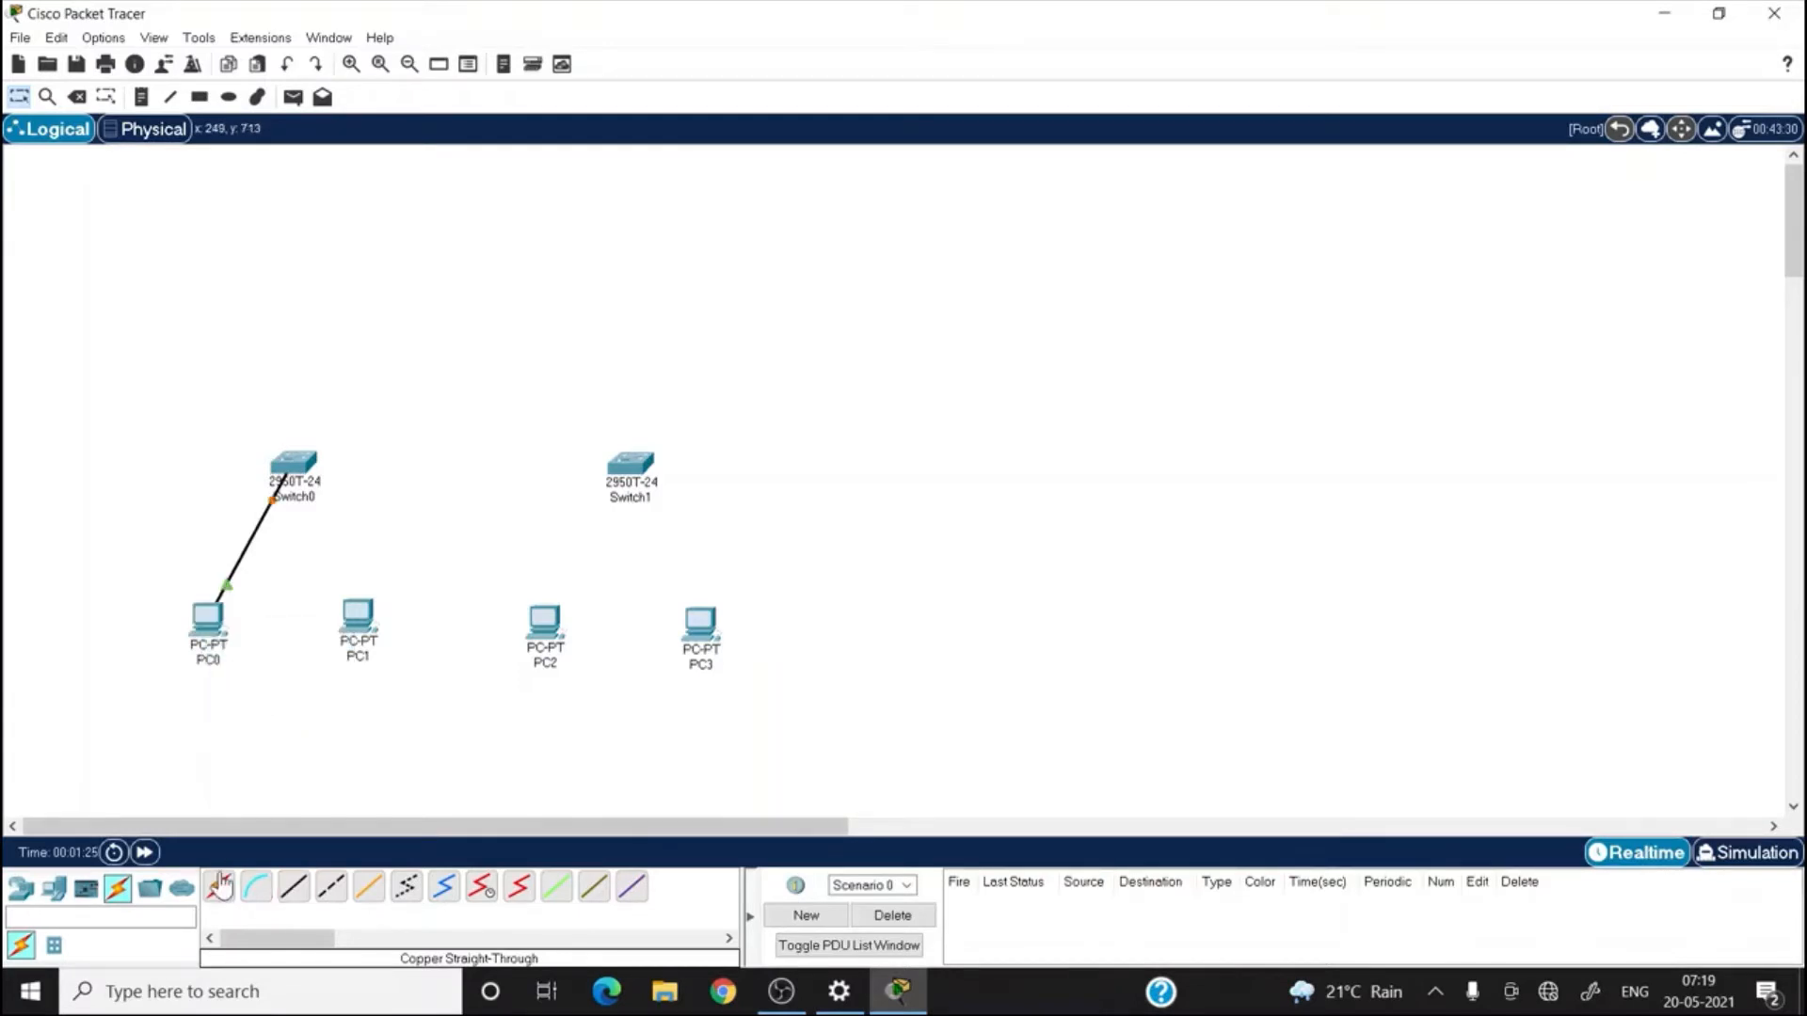
- Connect FastEthernet0/2 of Switch0 to FastEthernet0 of PC1 with a copper straight-through cable
left_click(293, 887)
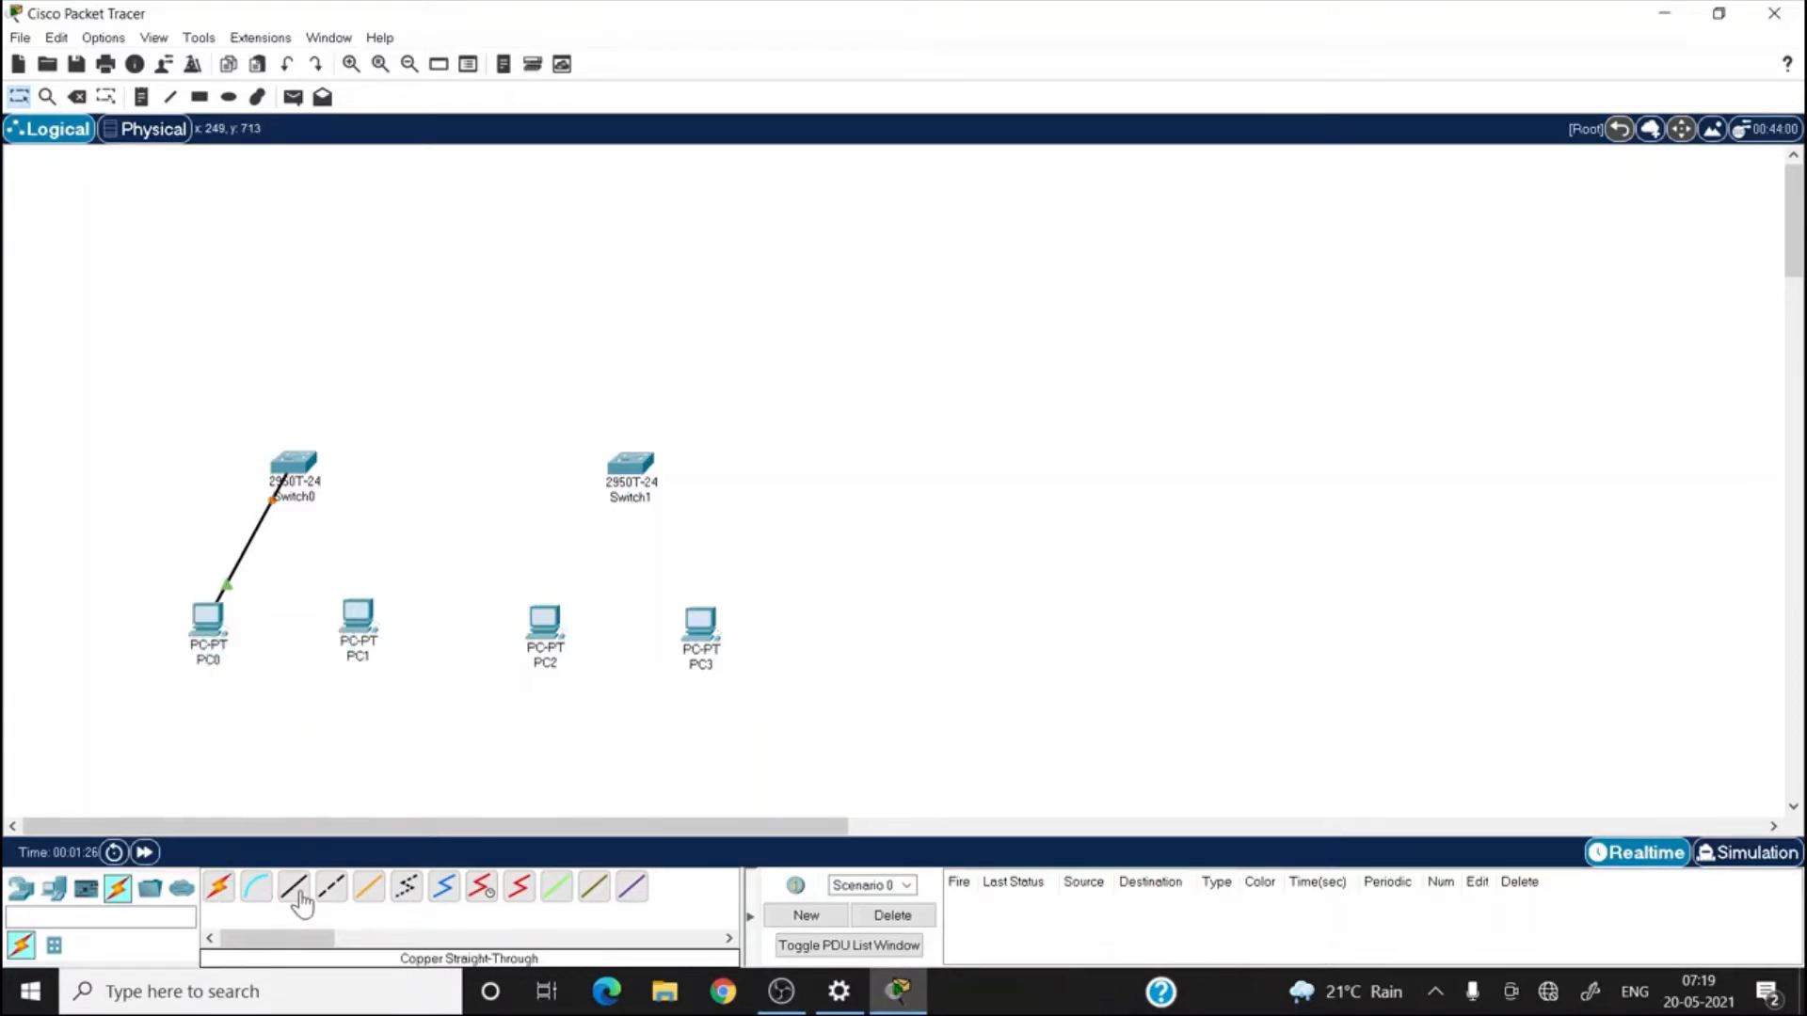
left_click(295, 464)
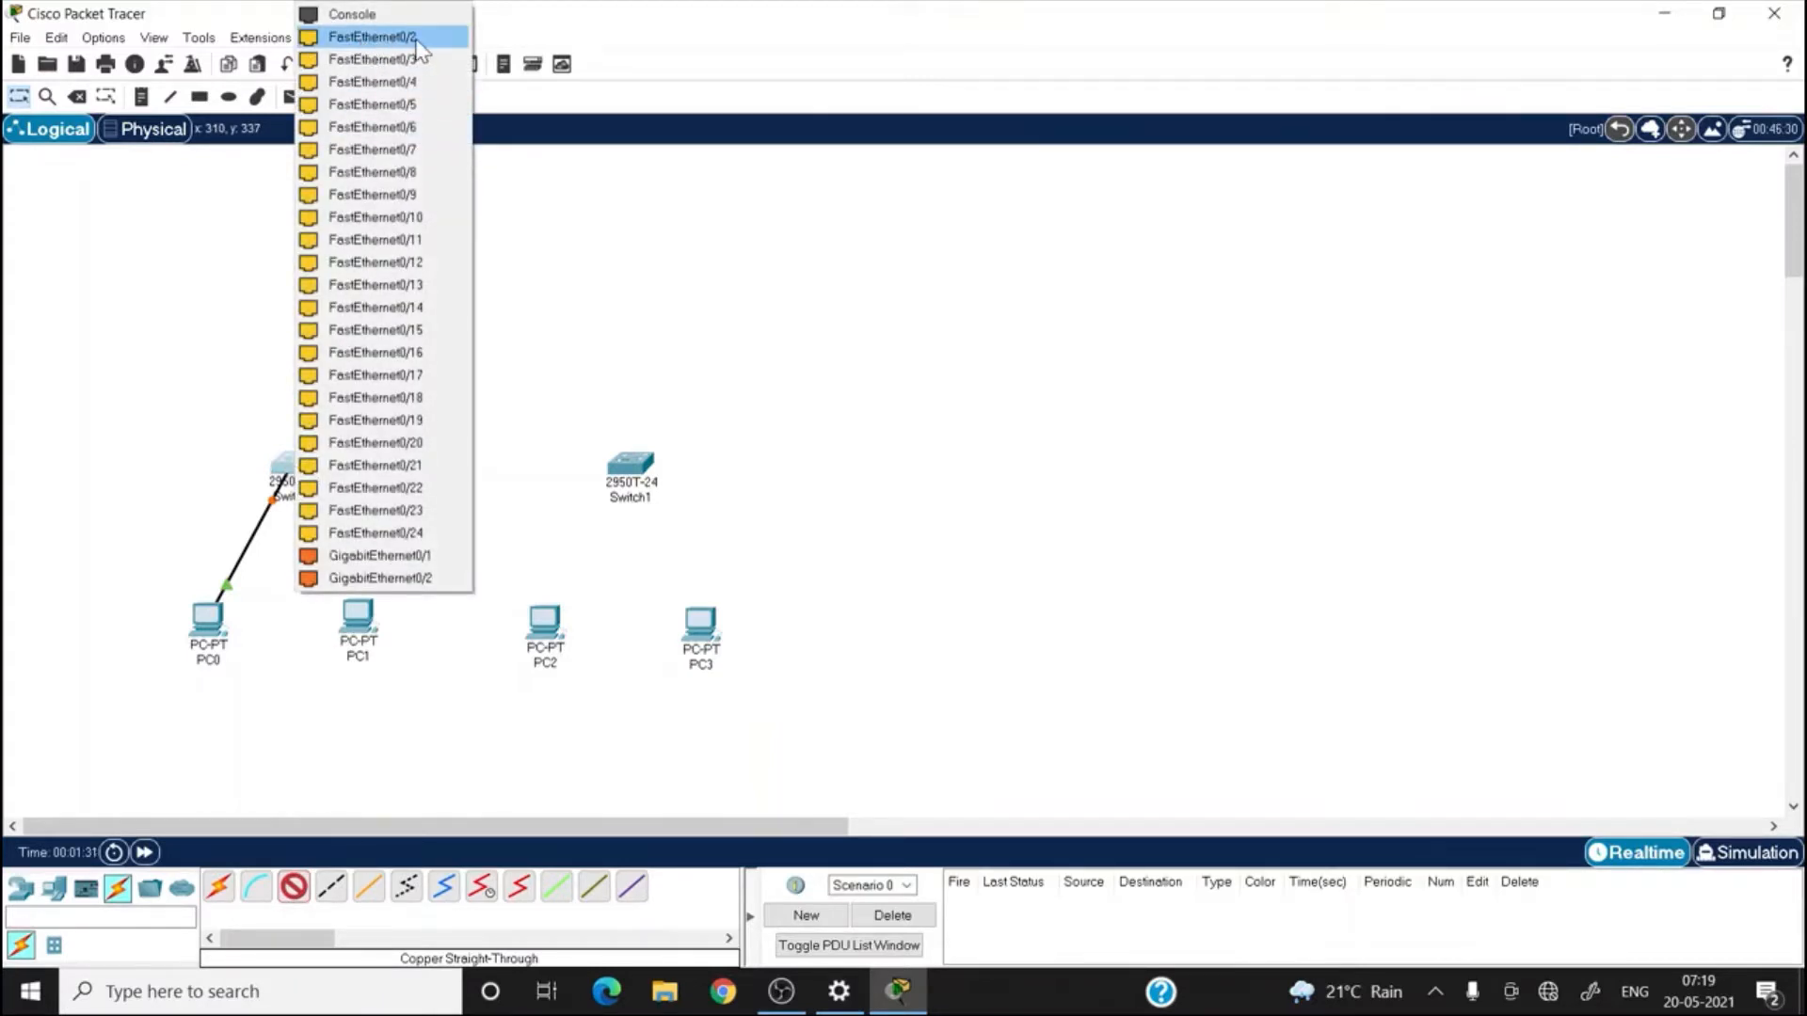
left_click(373, 38)
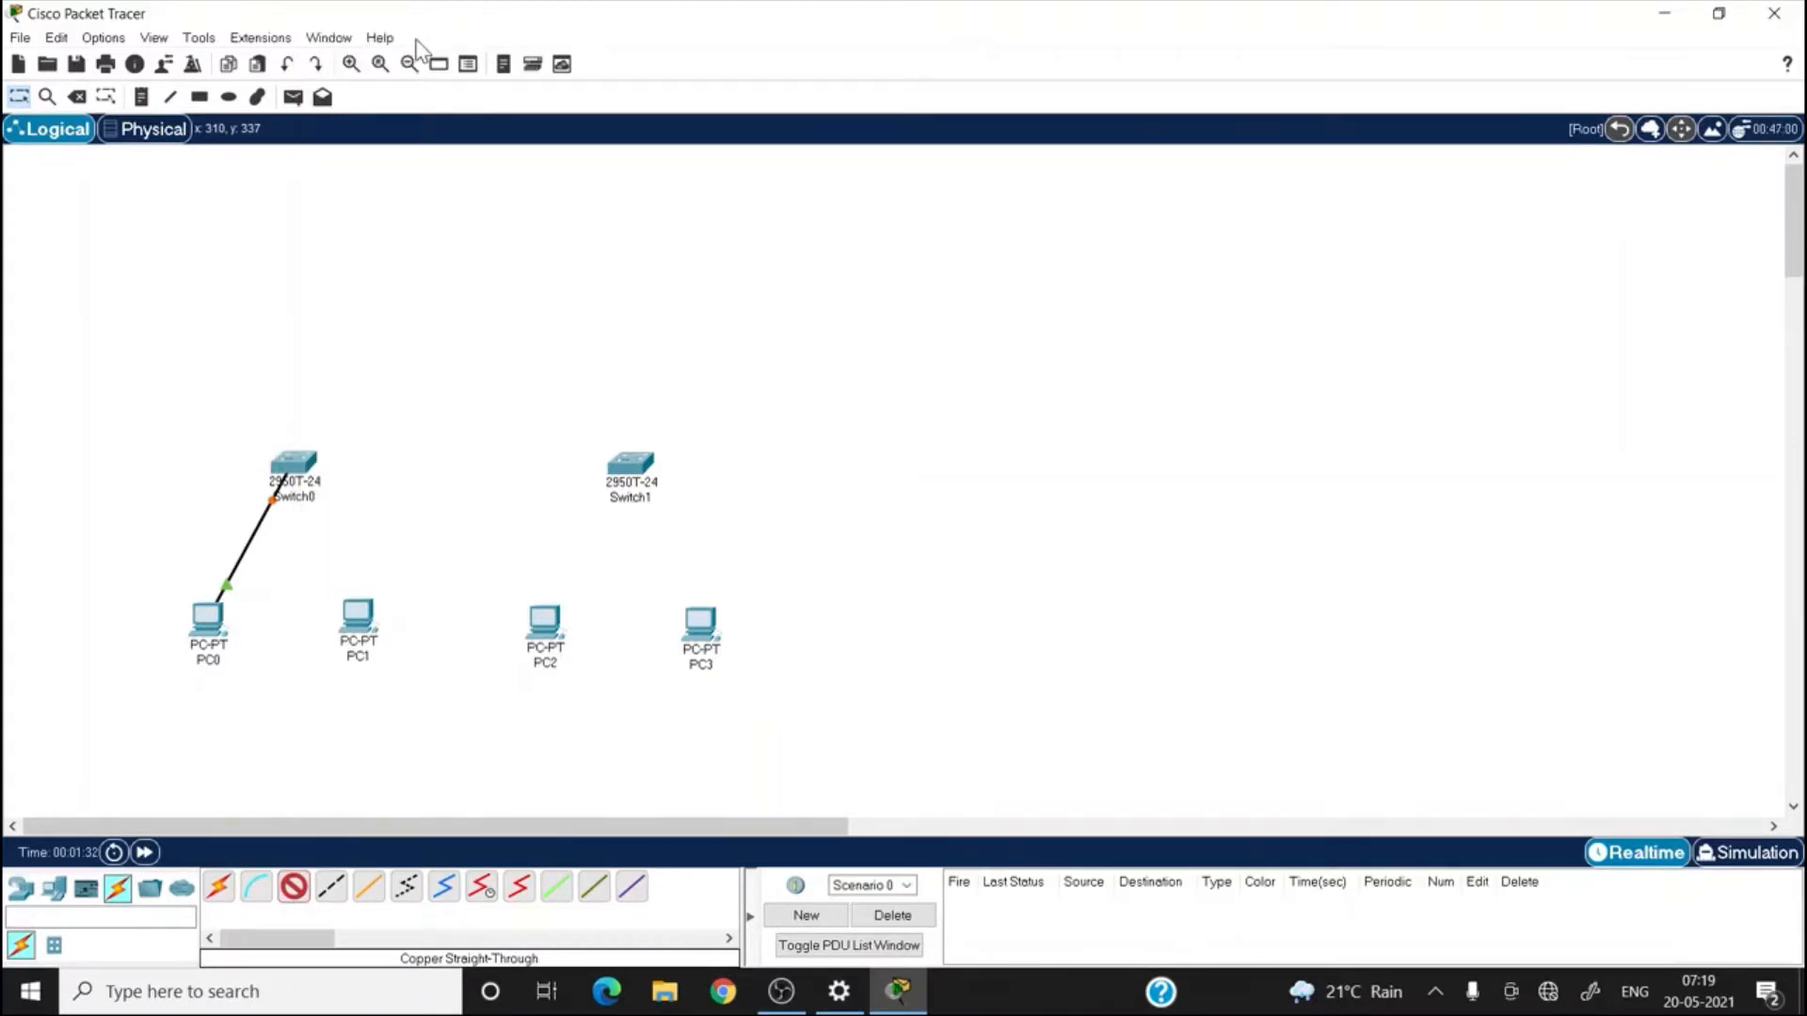
left_click(359, 617)
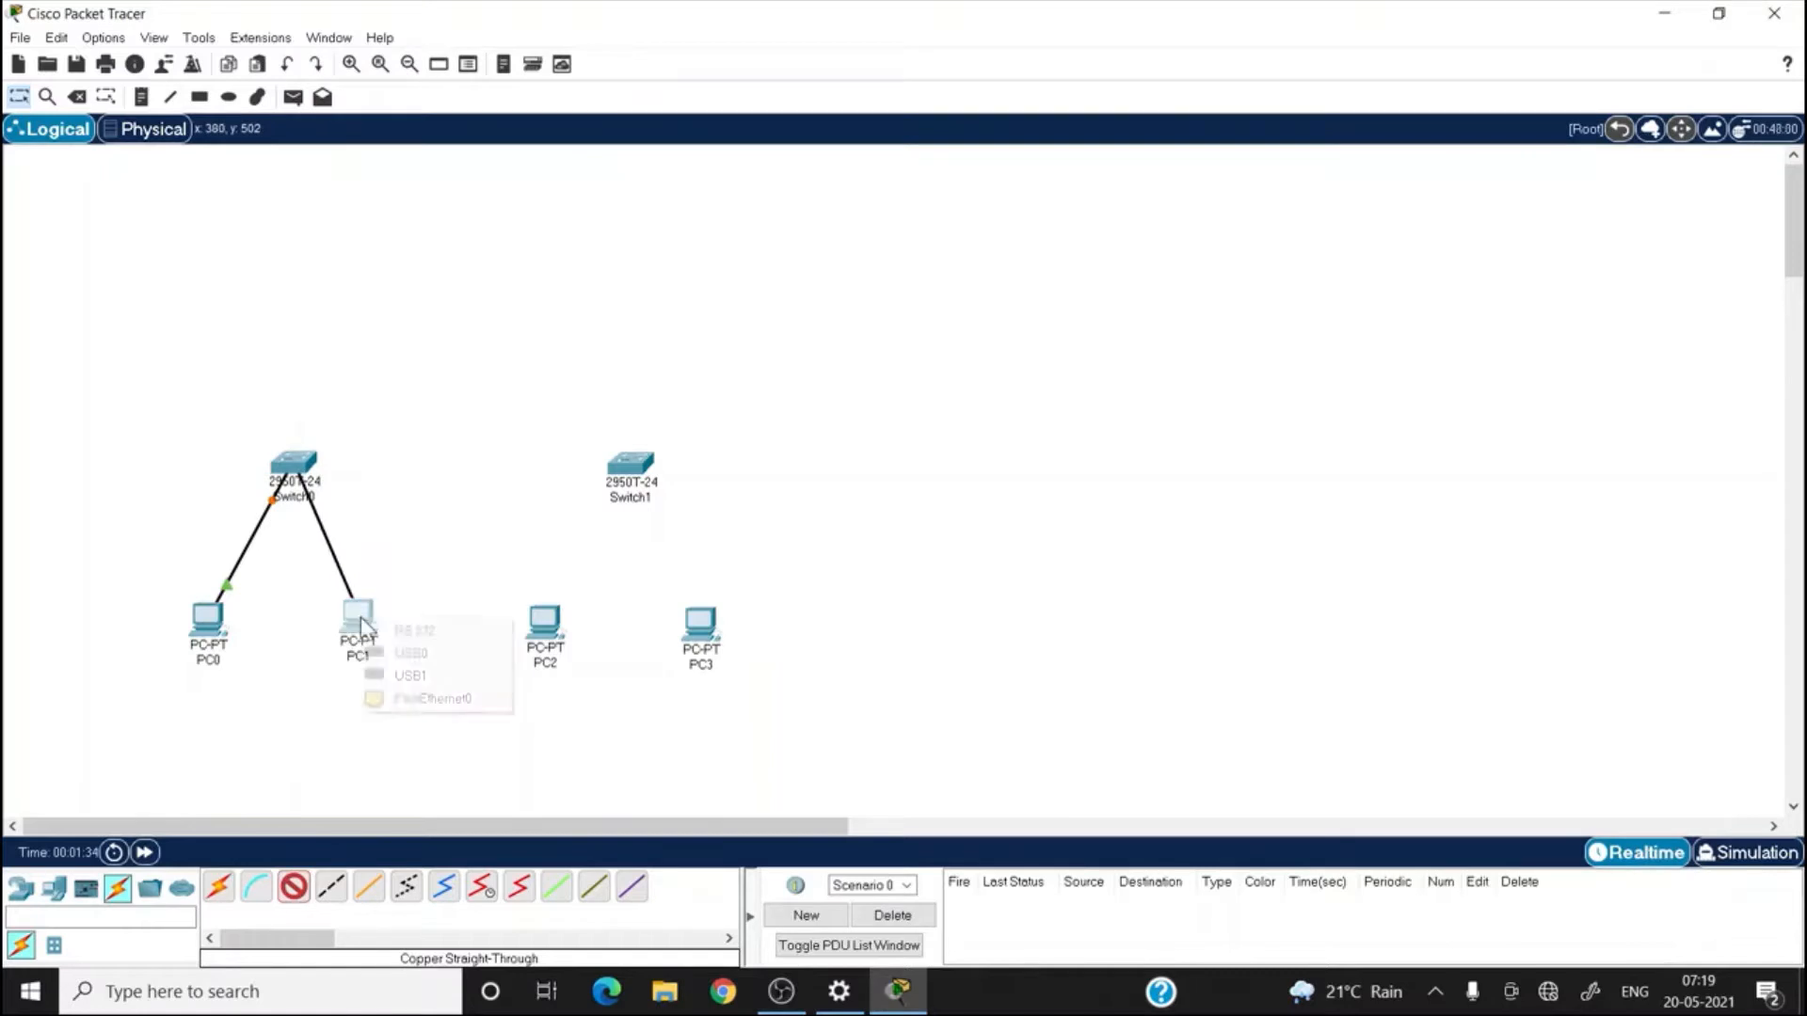
left_click(431, 698)
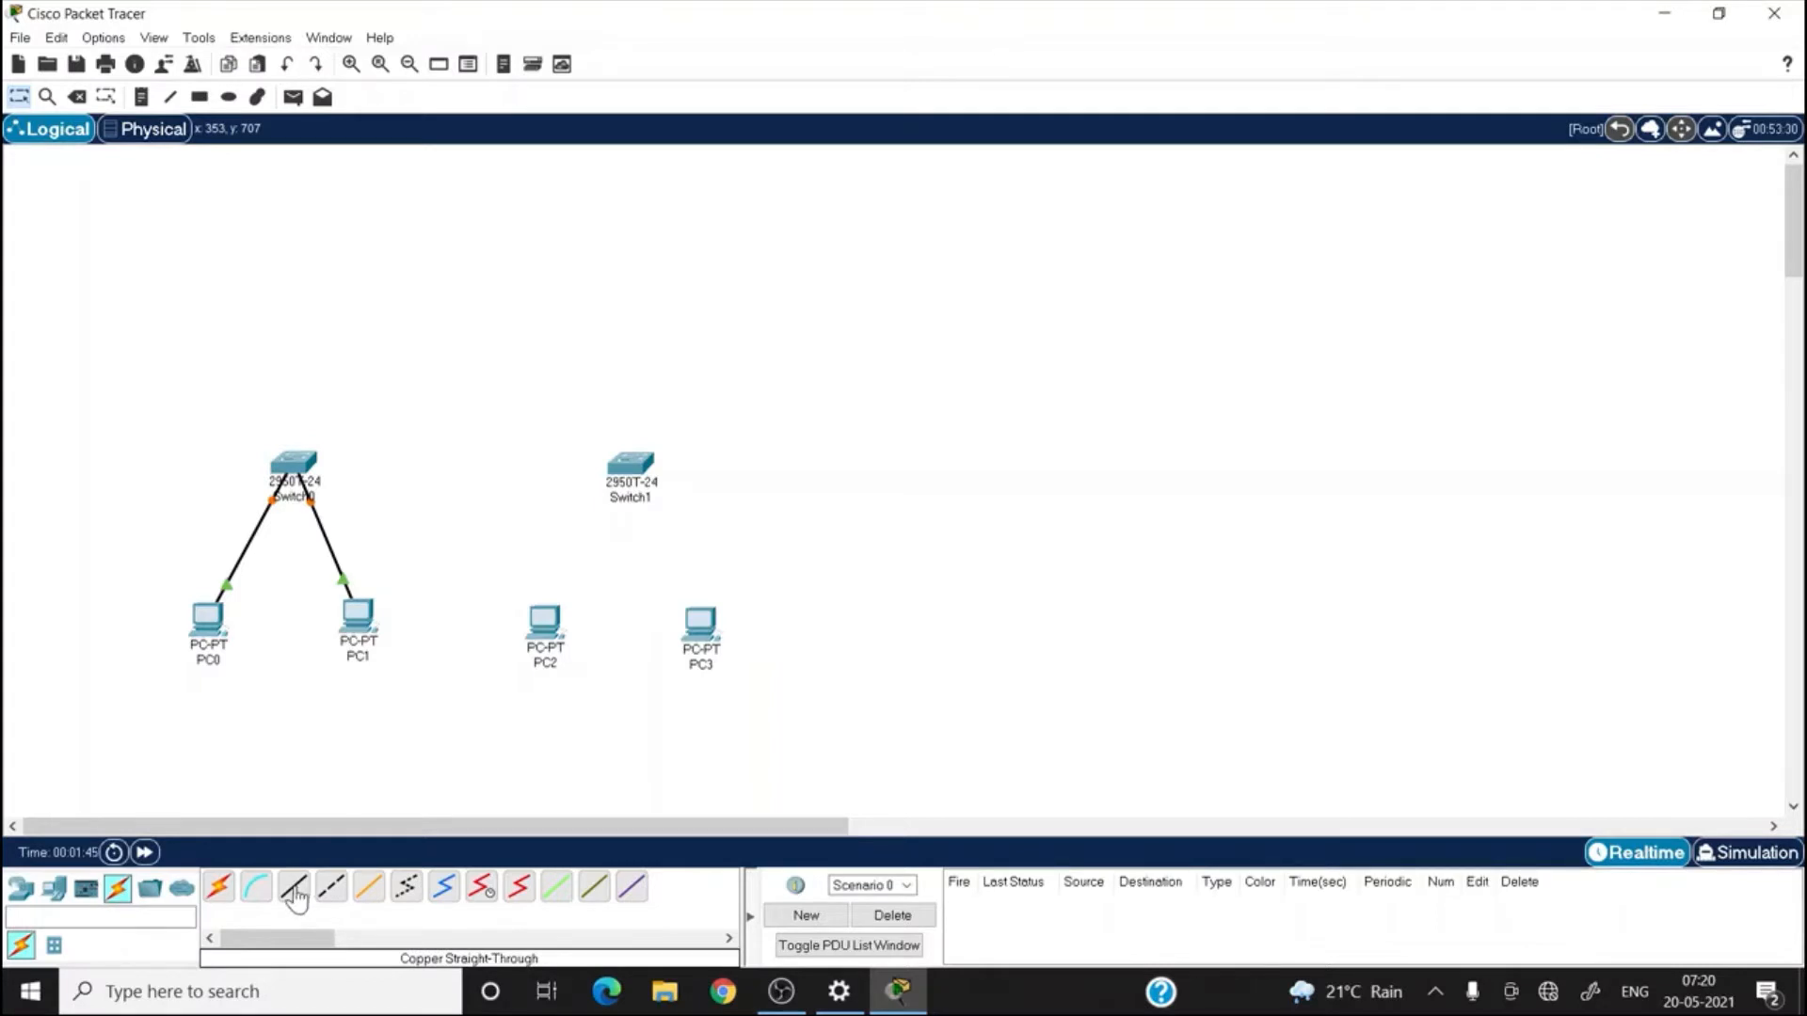
- Connect FastEthernet0/1 of Switch1 to FastEthernet0 of PC2 with a copper straight-through cable
left_click(296, 898)
left_click(644, 474)
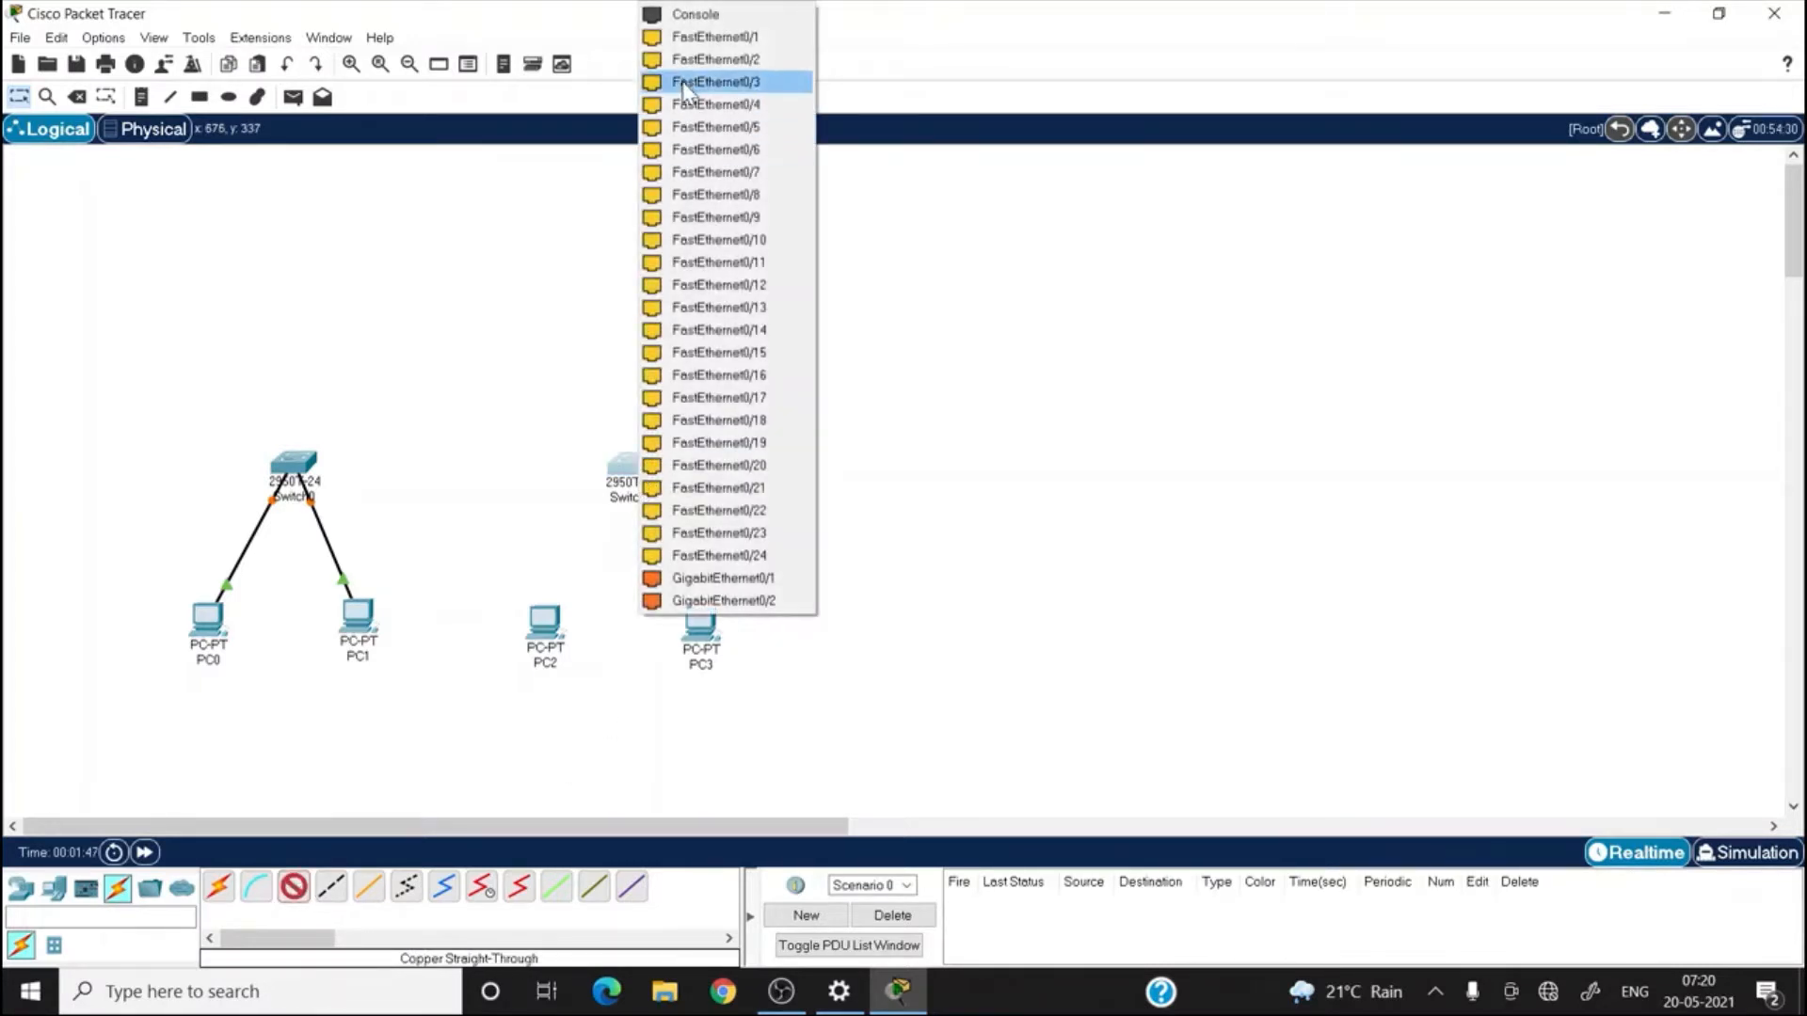
left_click(697, 37)
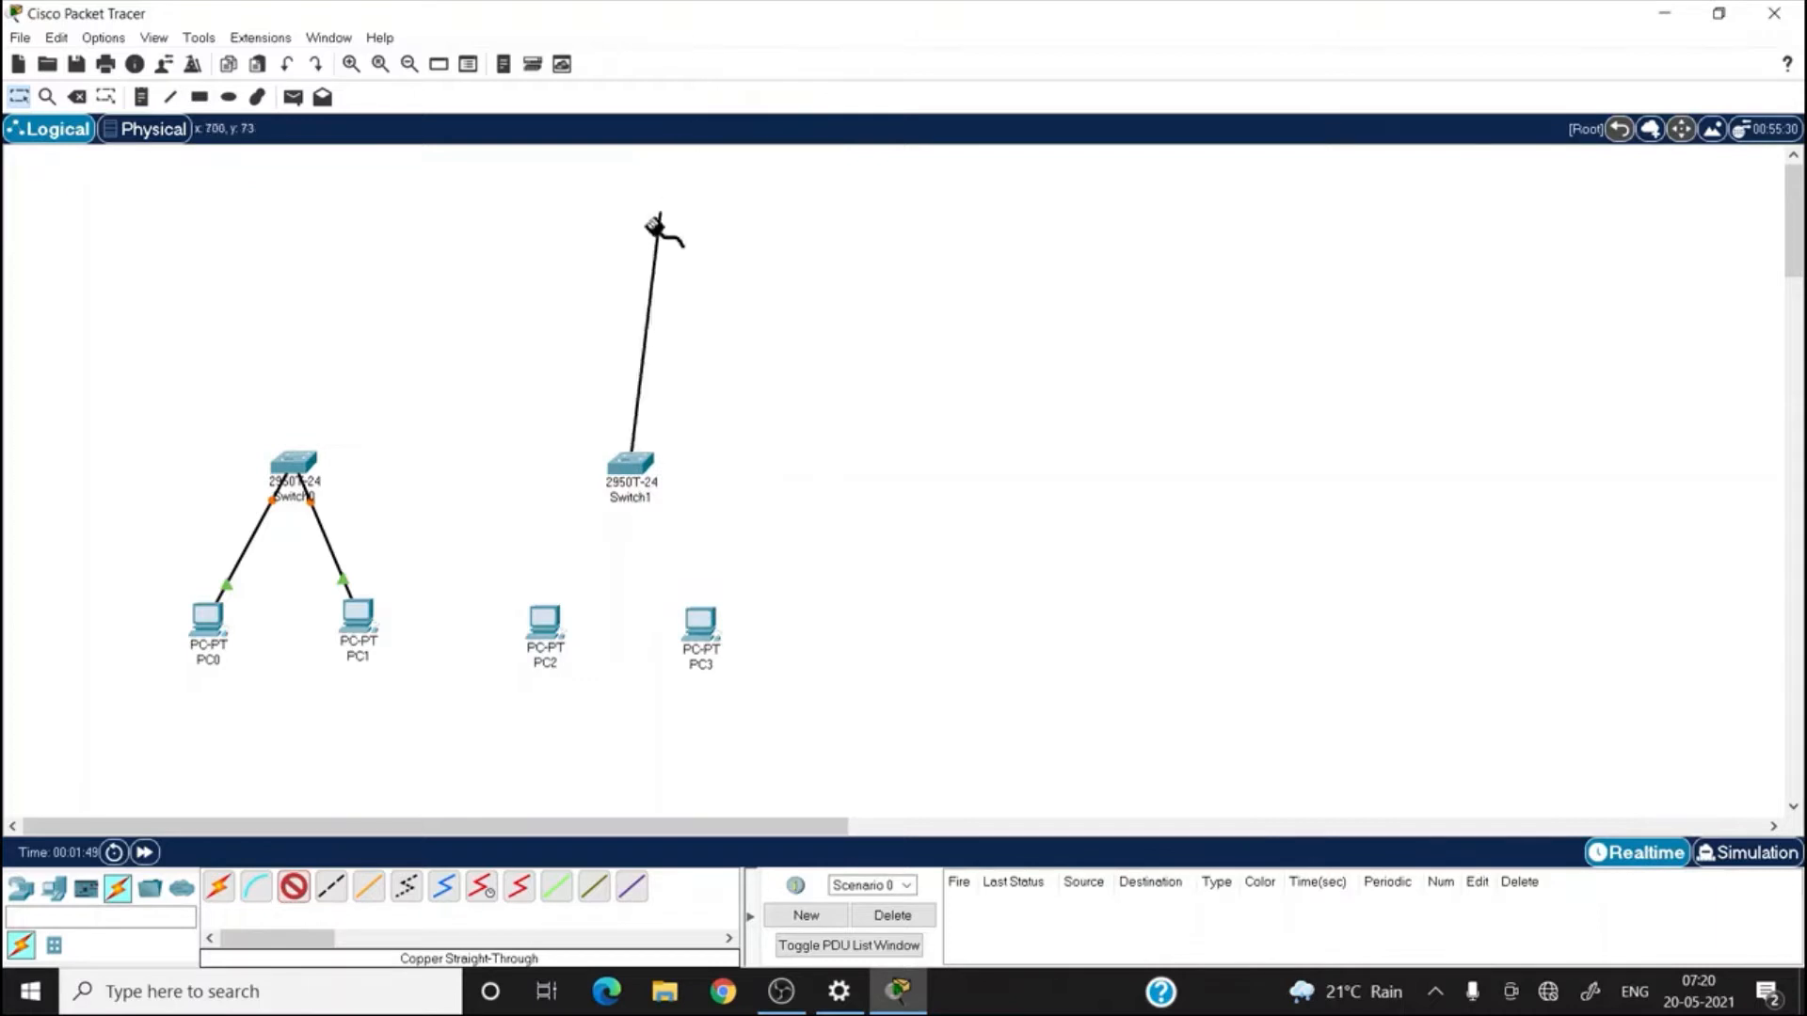
left_click(545, 630)
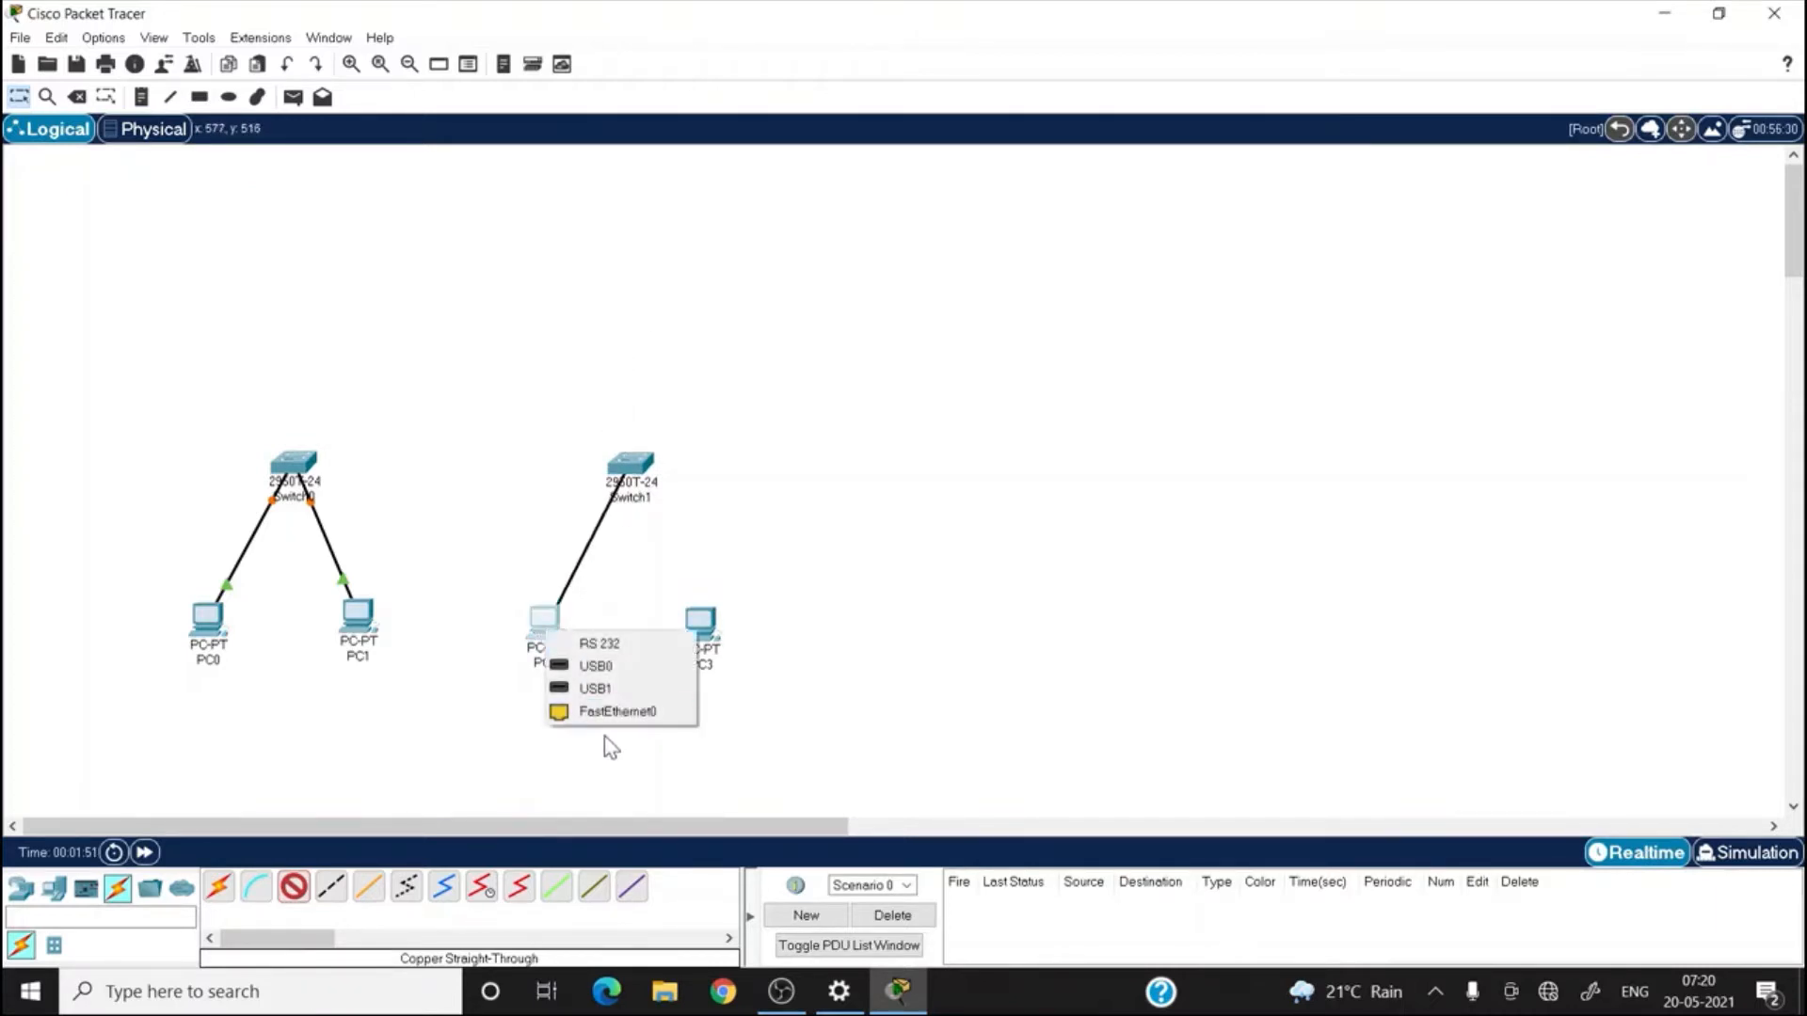
left_click(612, 712)
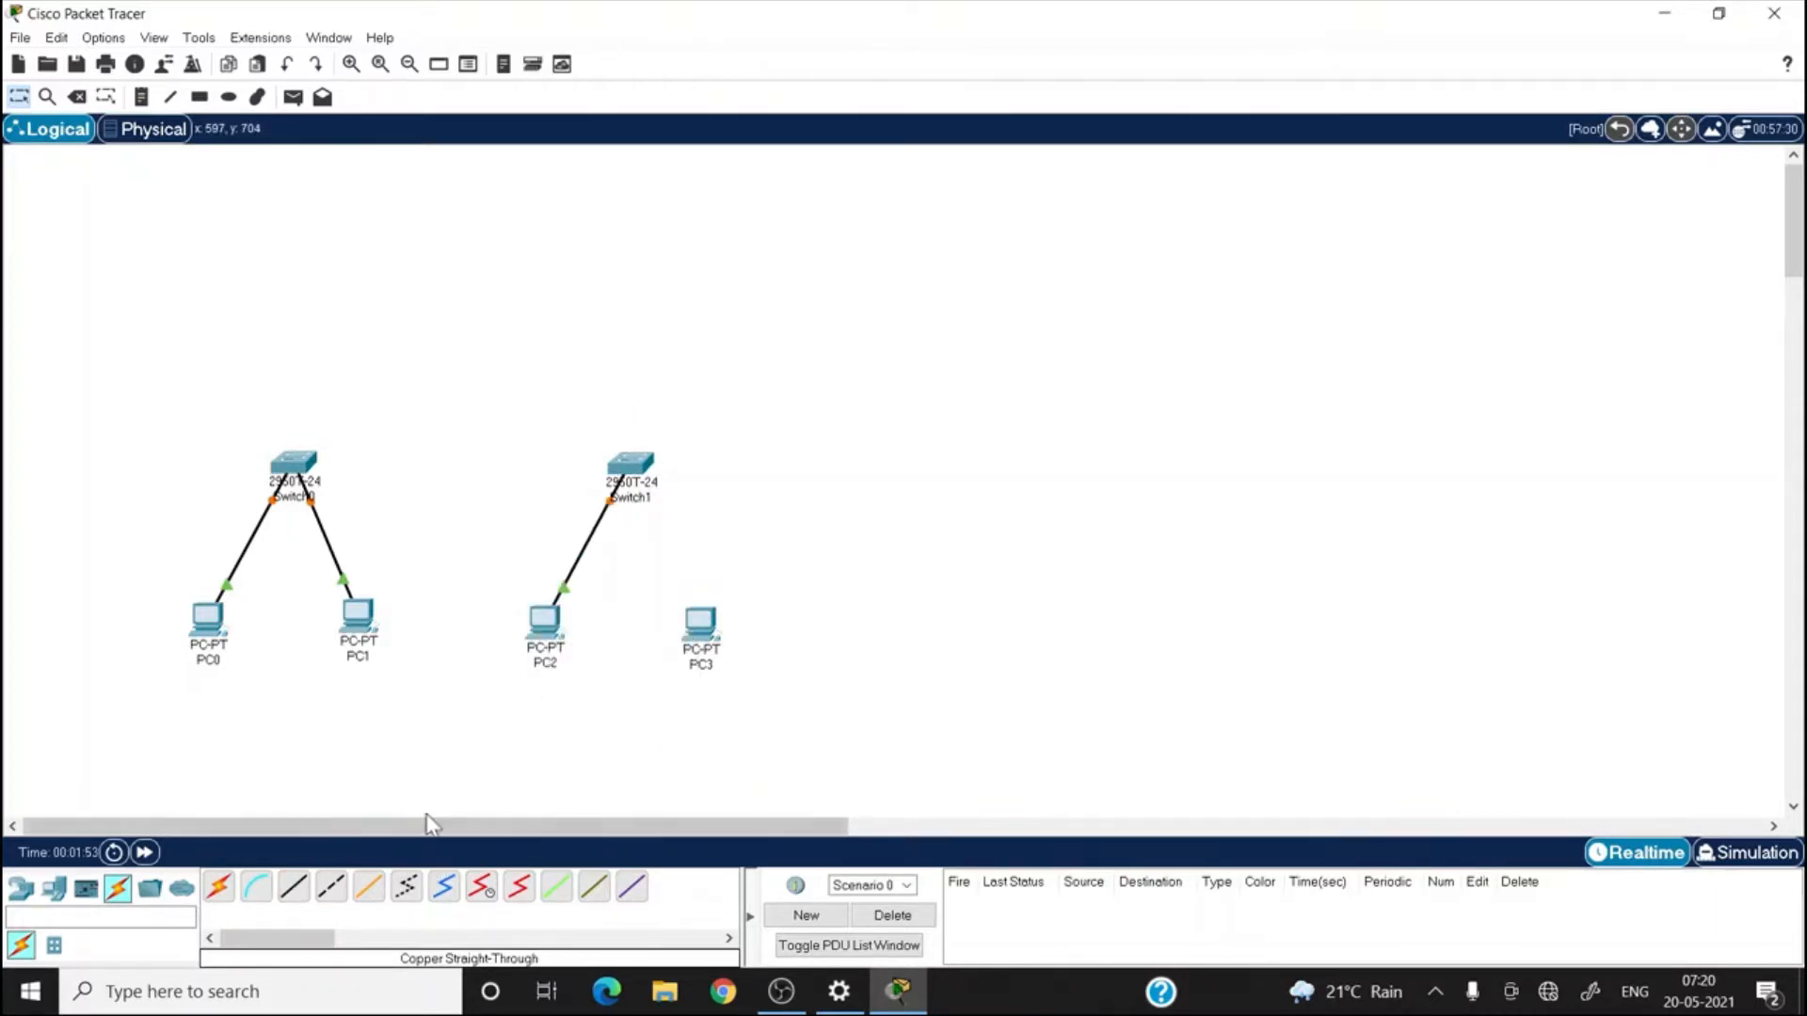
- Connect FastEthernet0/2 of Switch1 to FastEthernet0 of PC3 with a copper straight-through cable
left_click(288, 892)
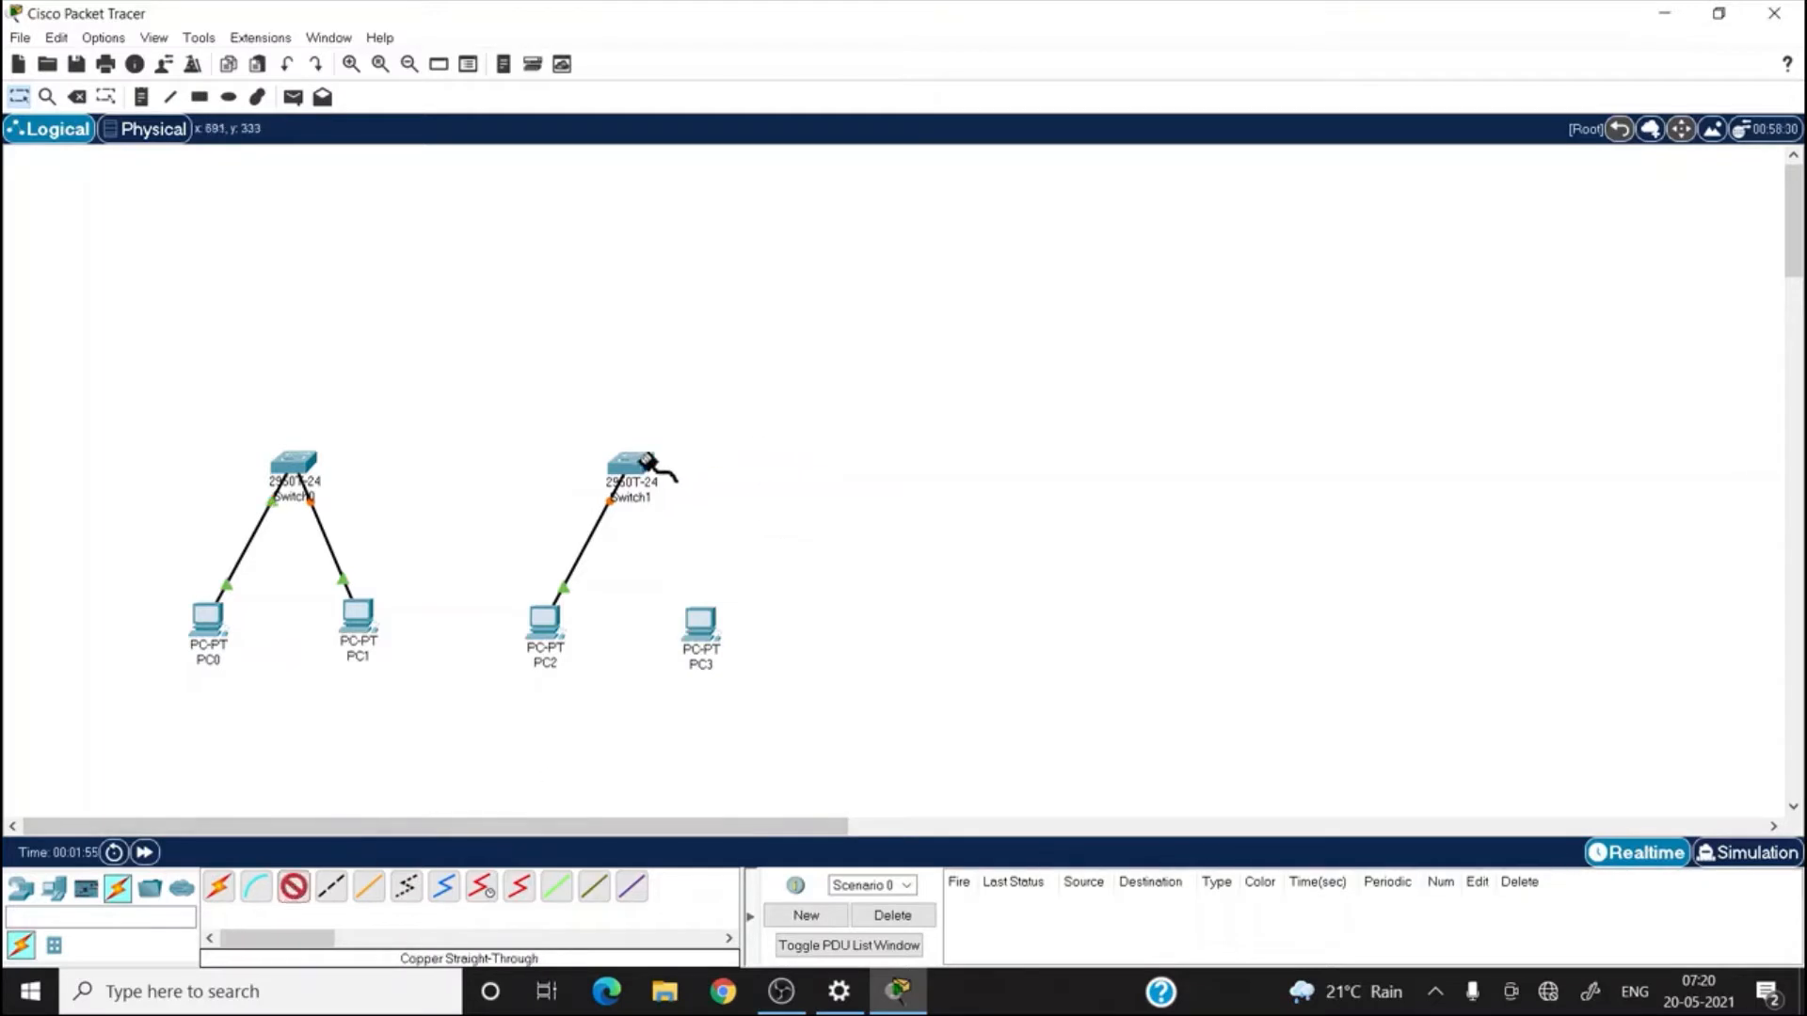
left_click(646, 472)
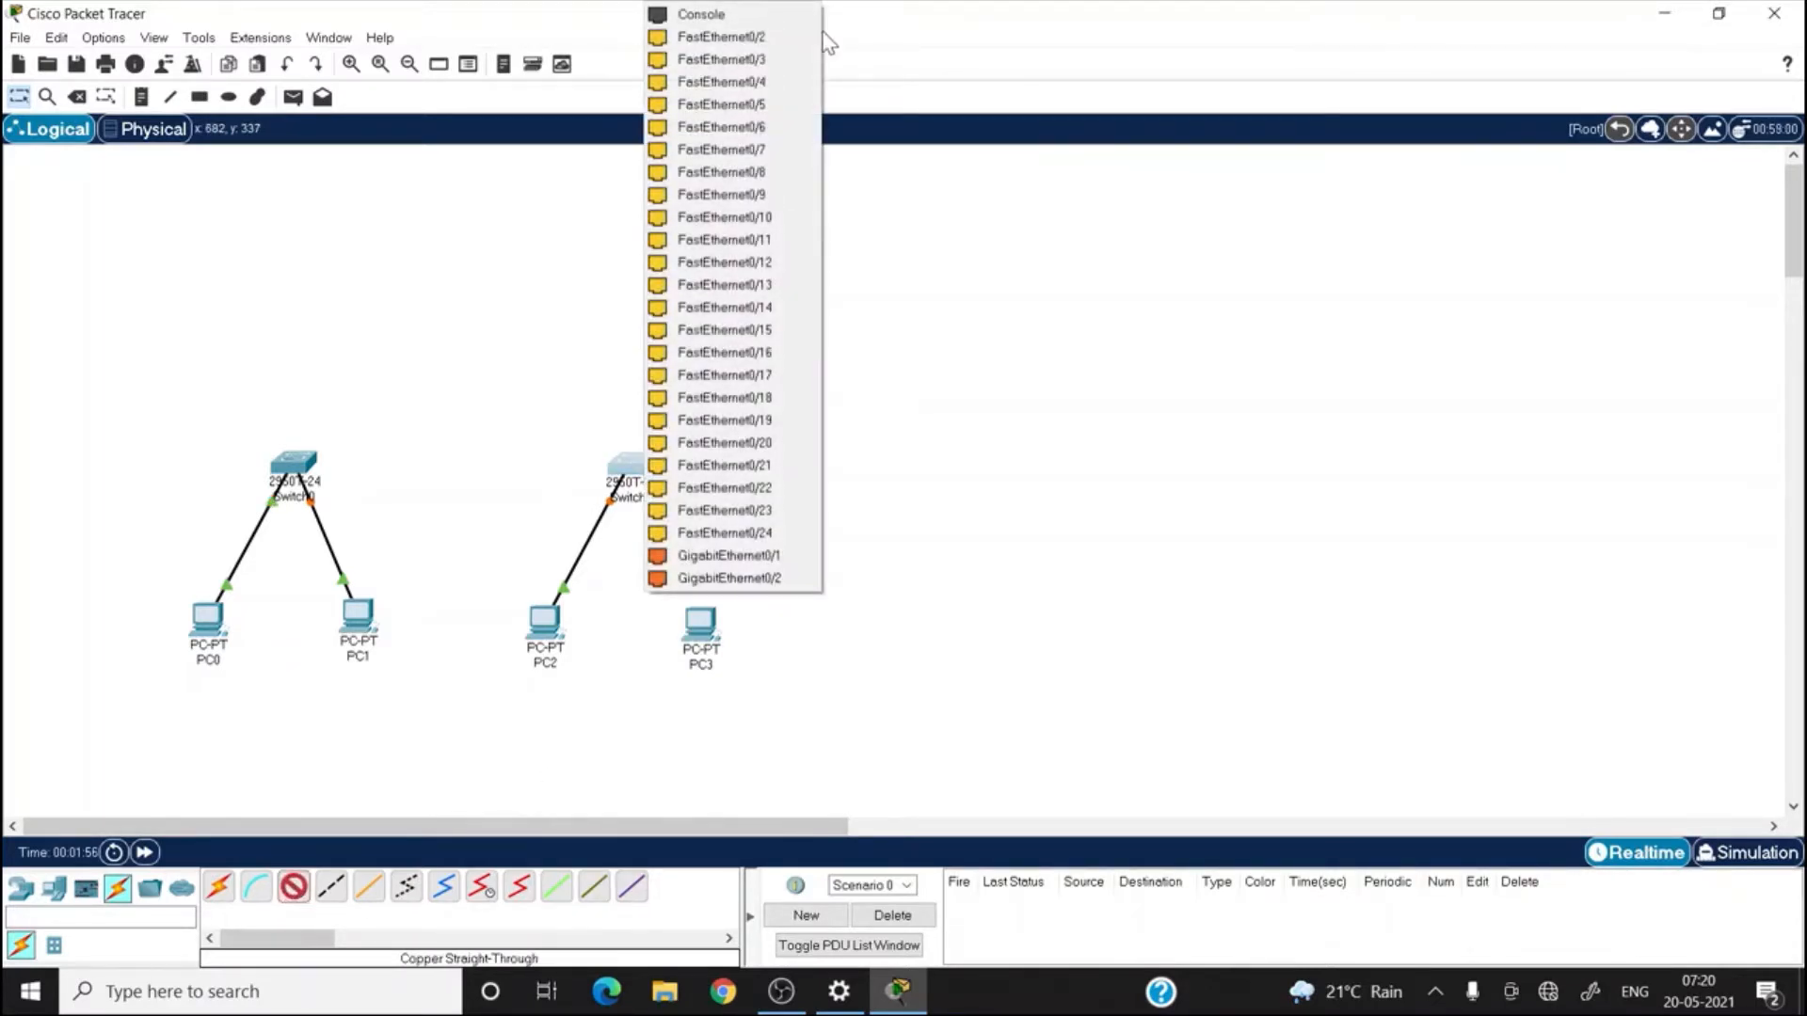
left_click(744, 38)
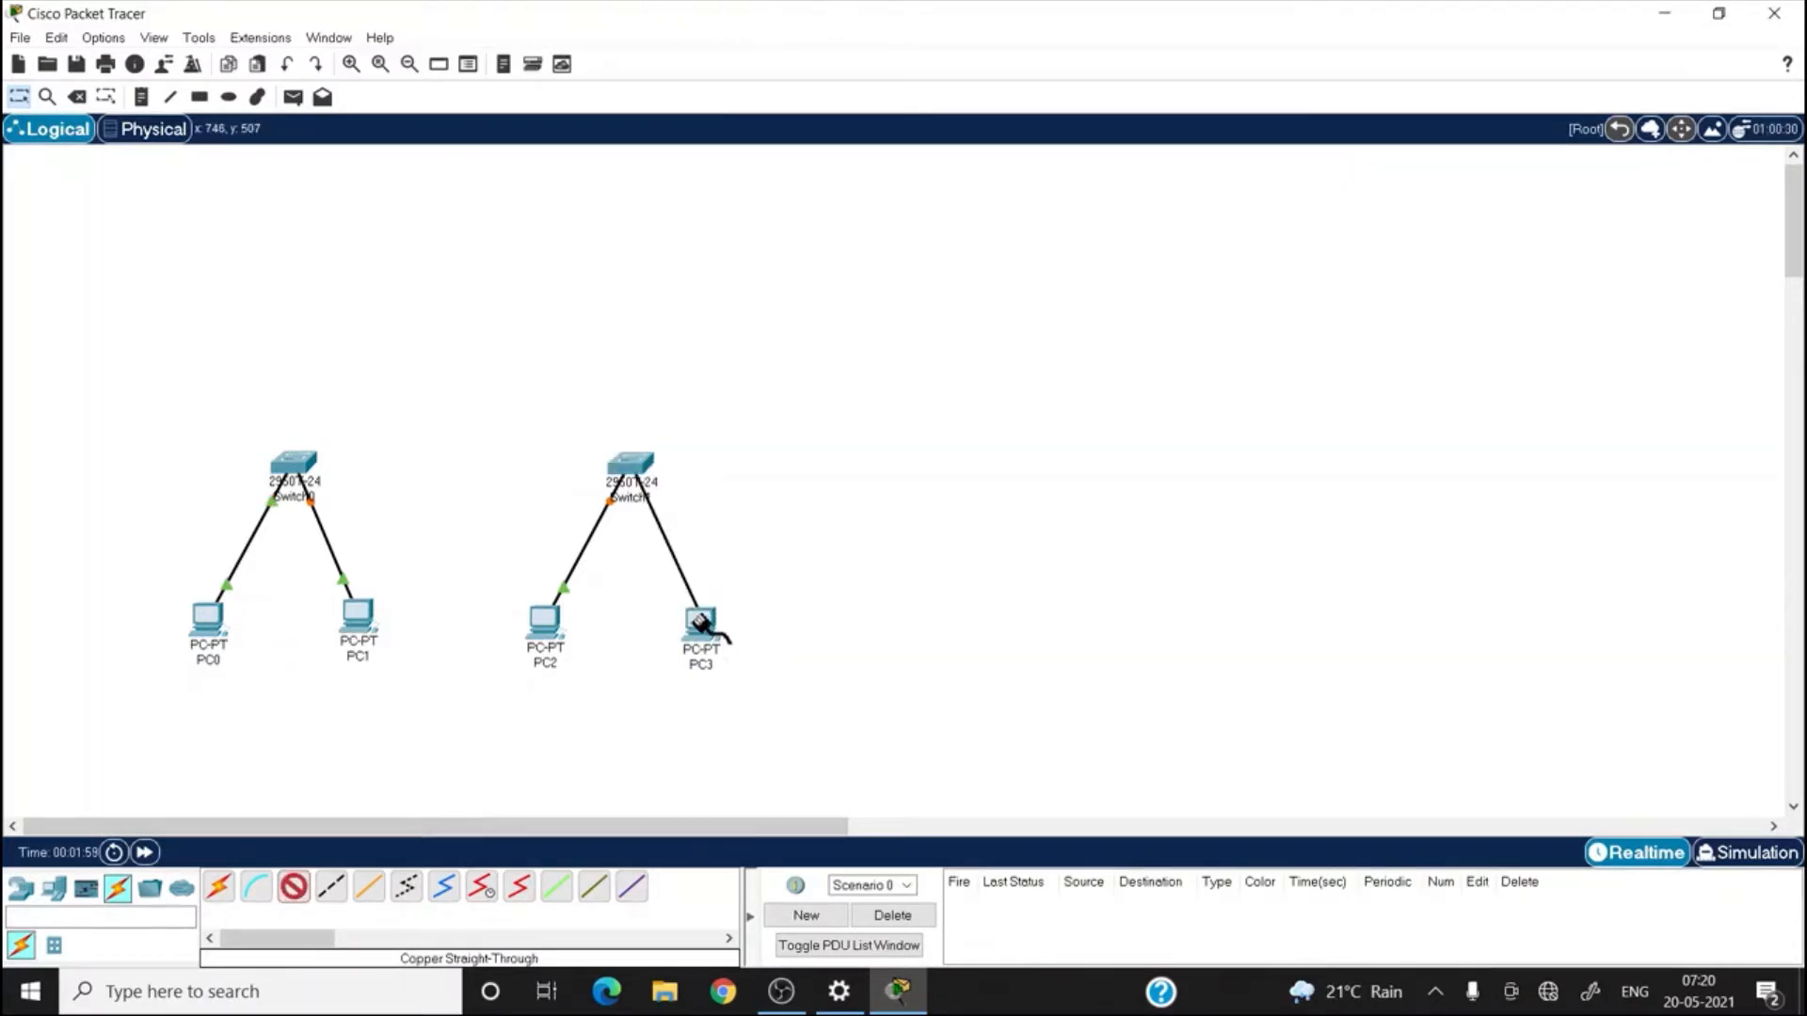
left_click(704, 621)
left_click(770, 704)
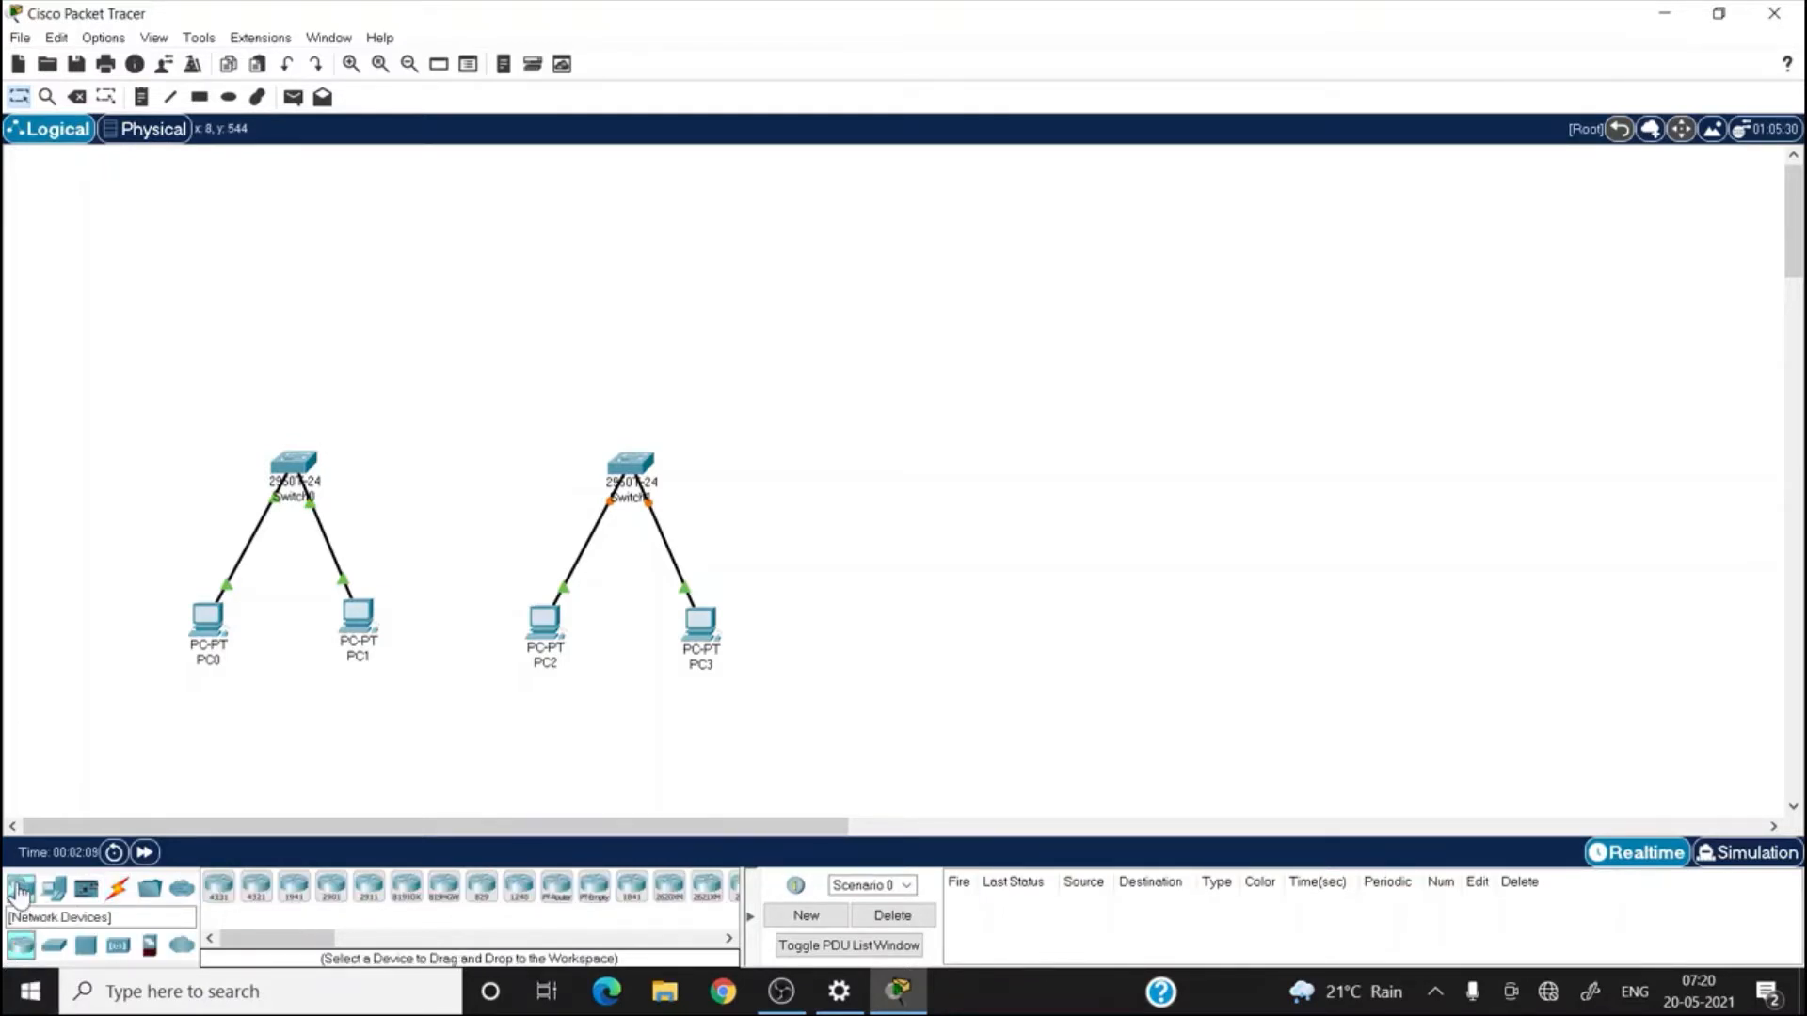
- Place two 2811 routers in the workspace, one above each switch
left_click(21, 889)
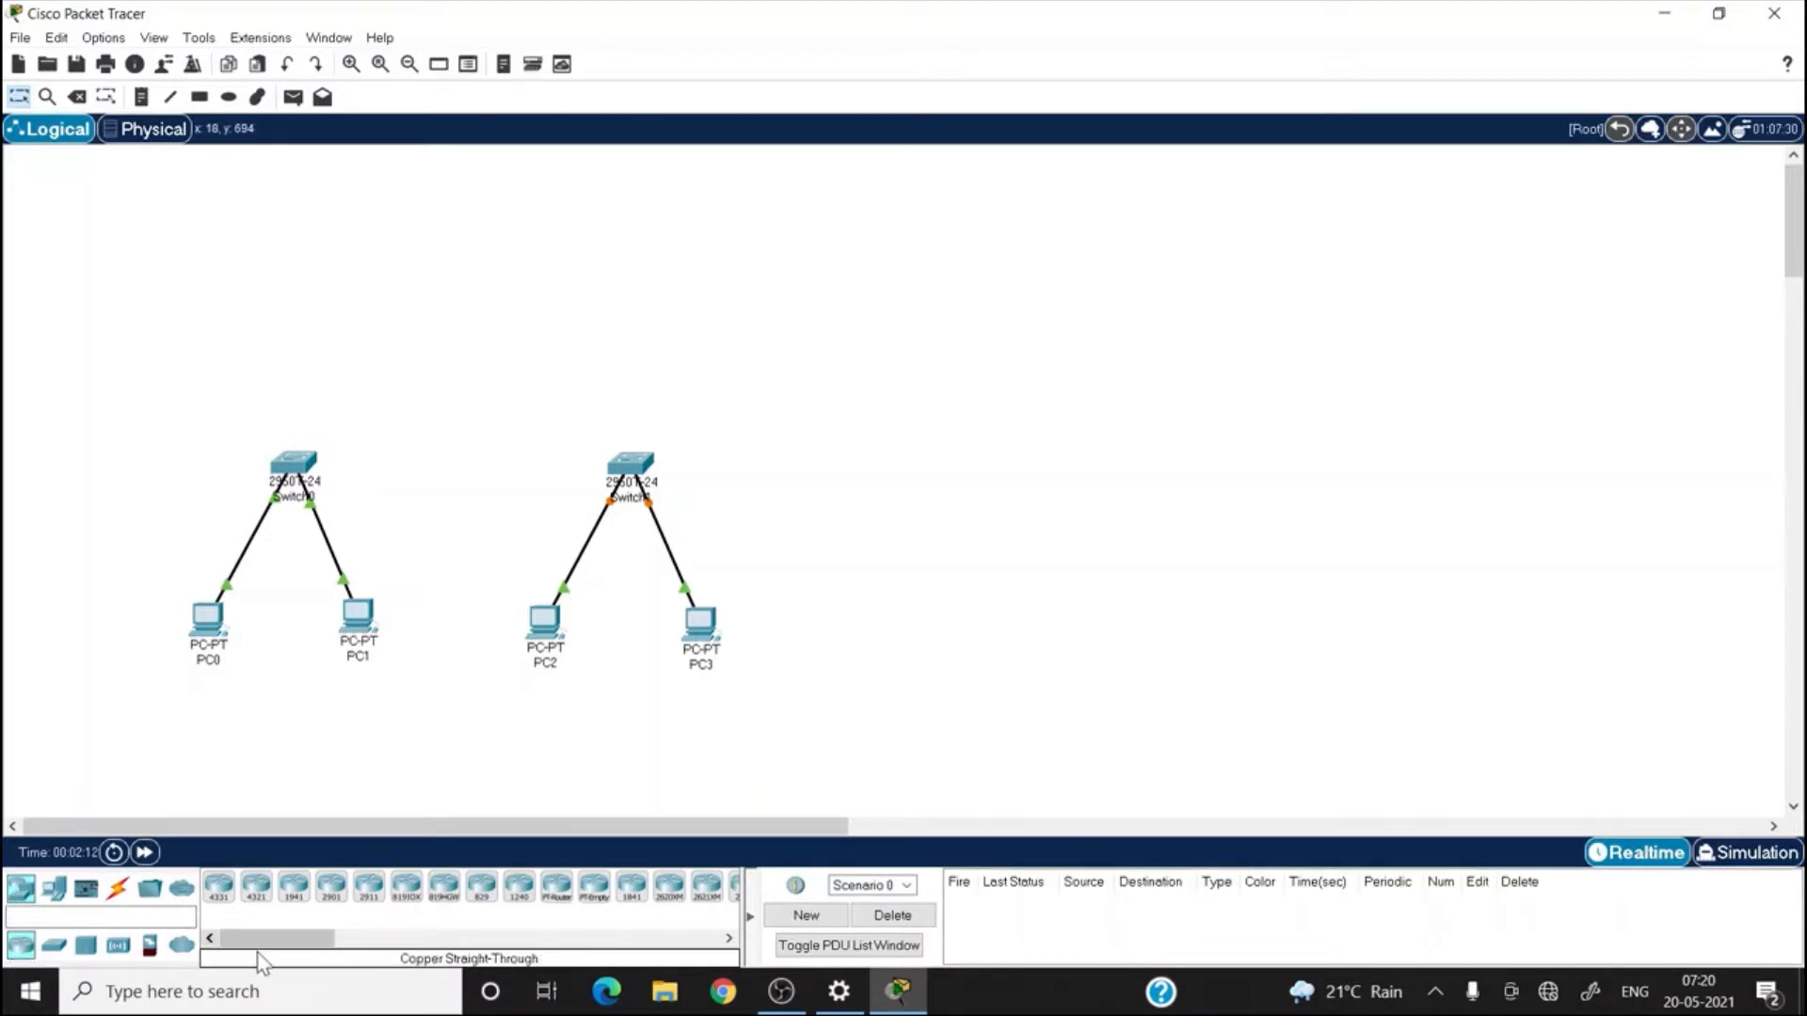
left_click_drag(262, 939, 303, 326)
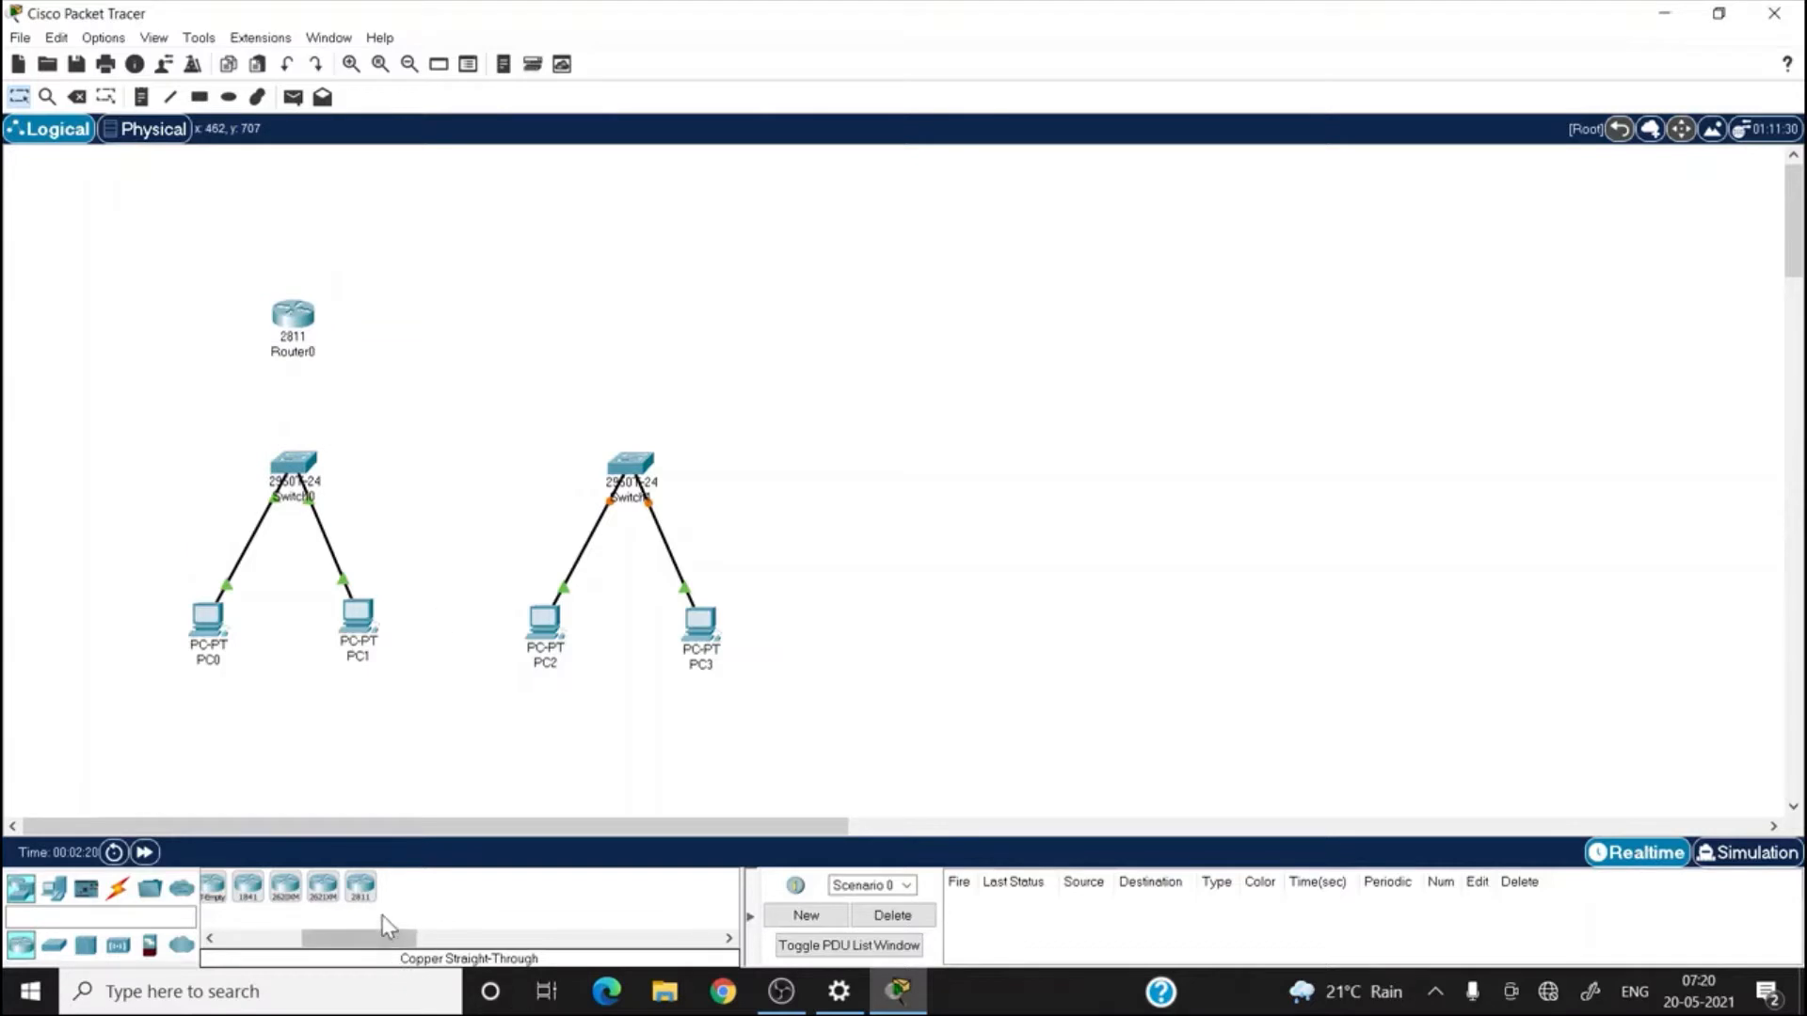
left_click_drag(360, 889, 636, 330)
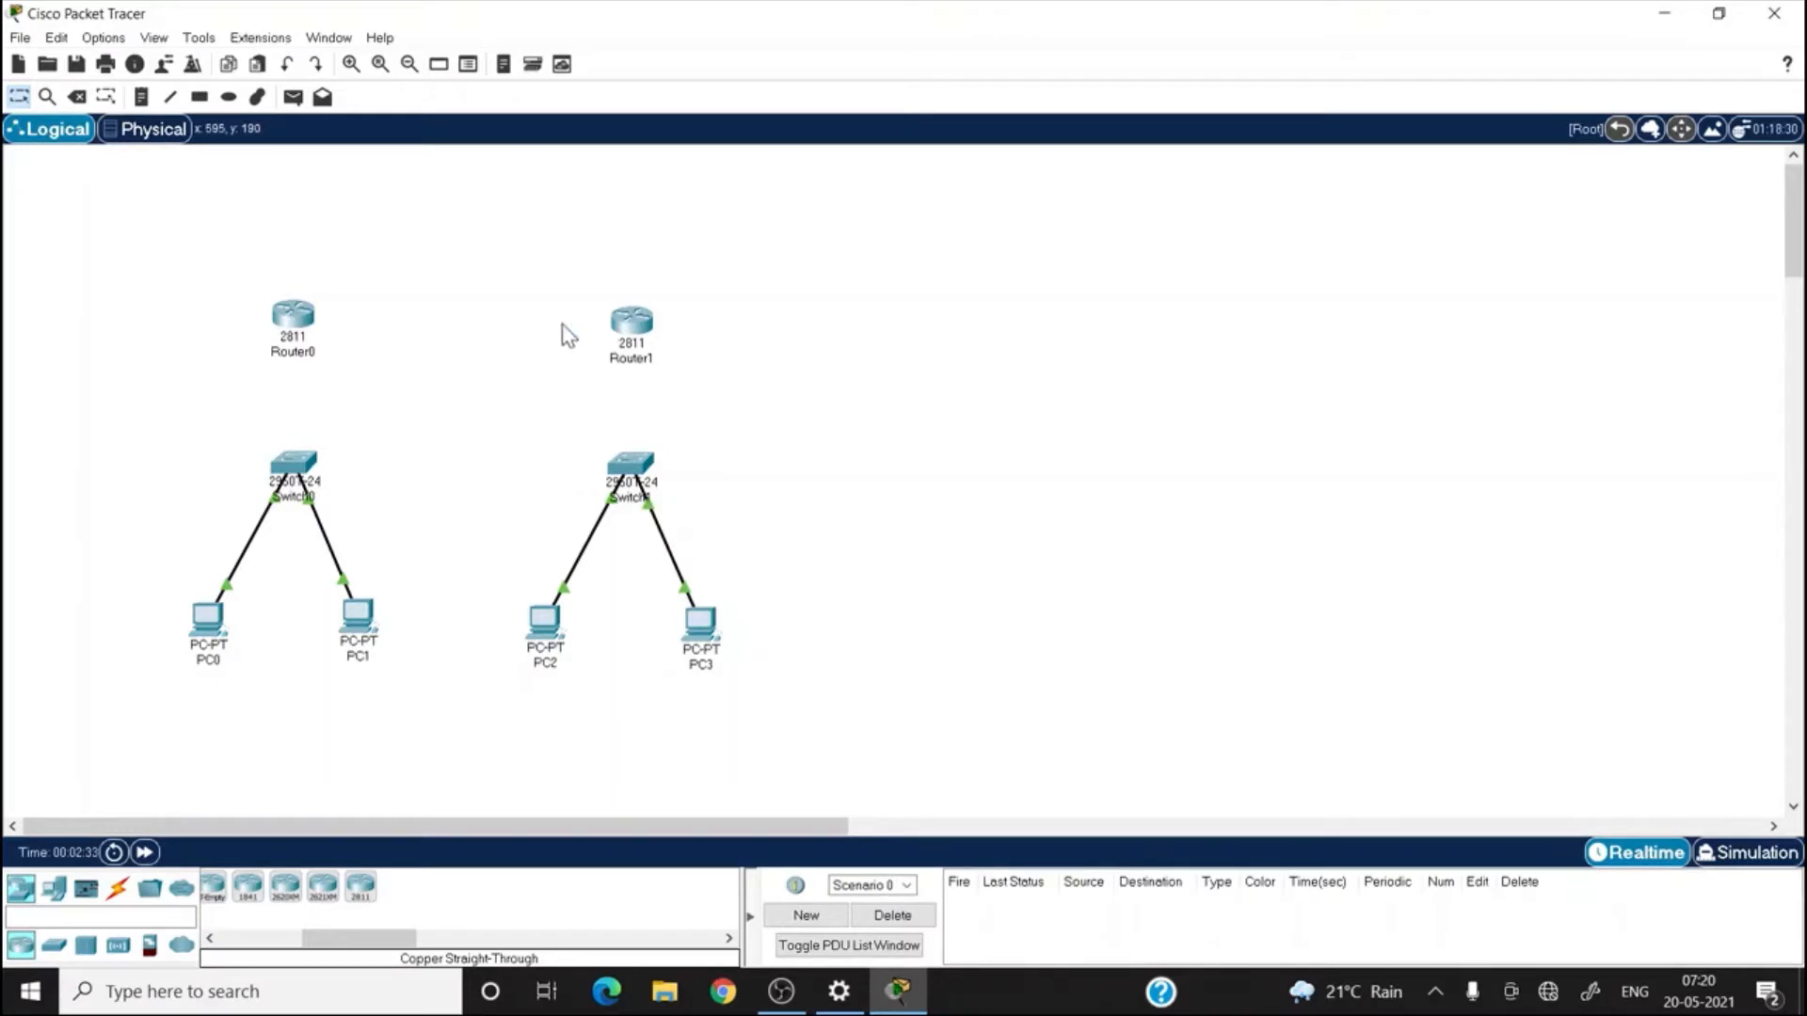
- Install a WIC-1T module in Router0's lower-right interface card slot with the power off, and switch the router back on
left_click(298, 325)
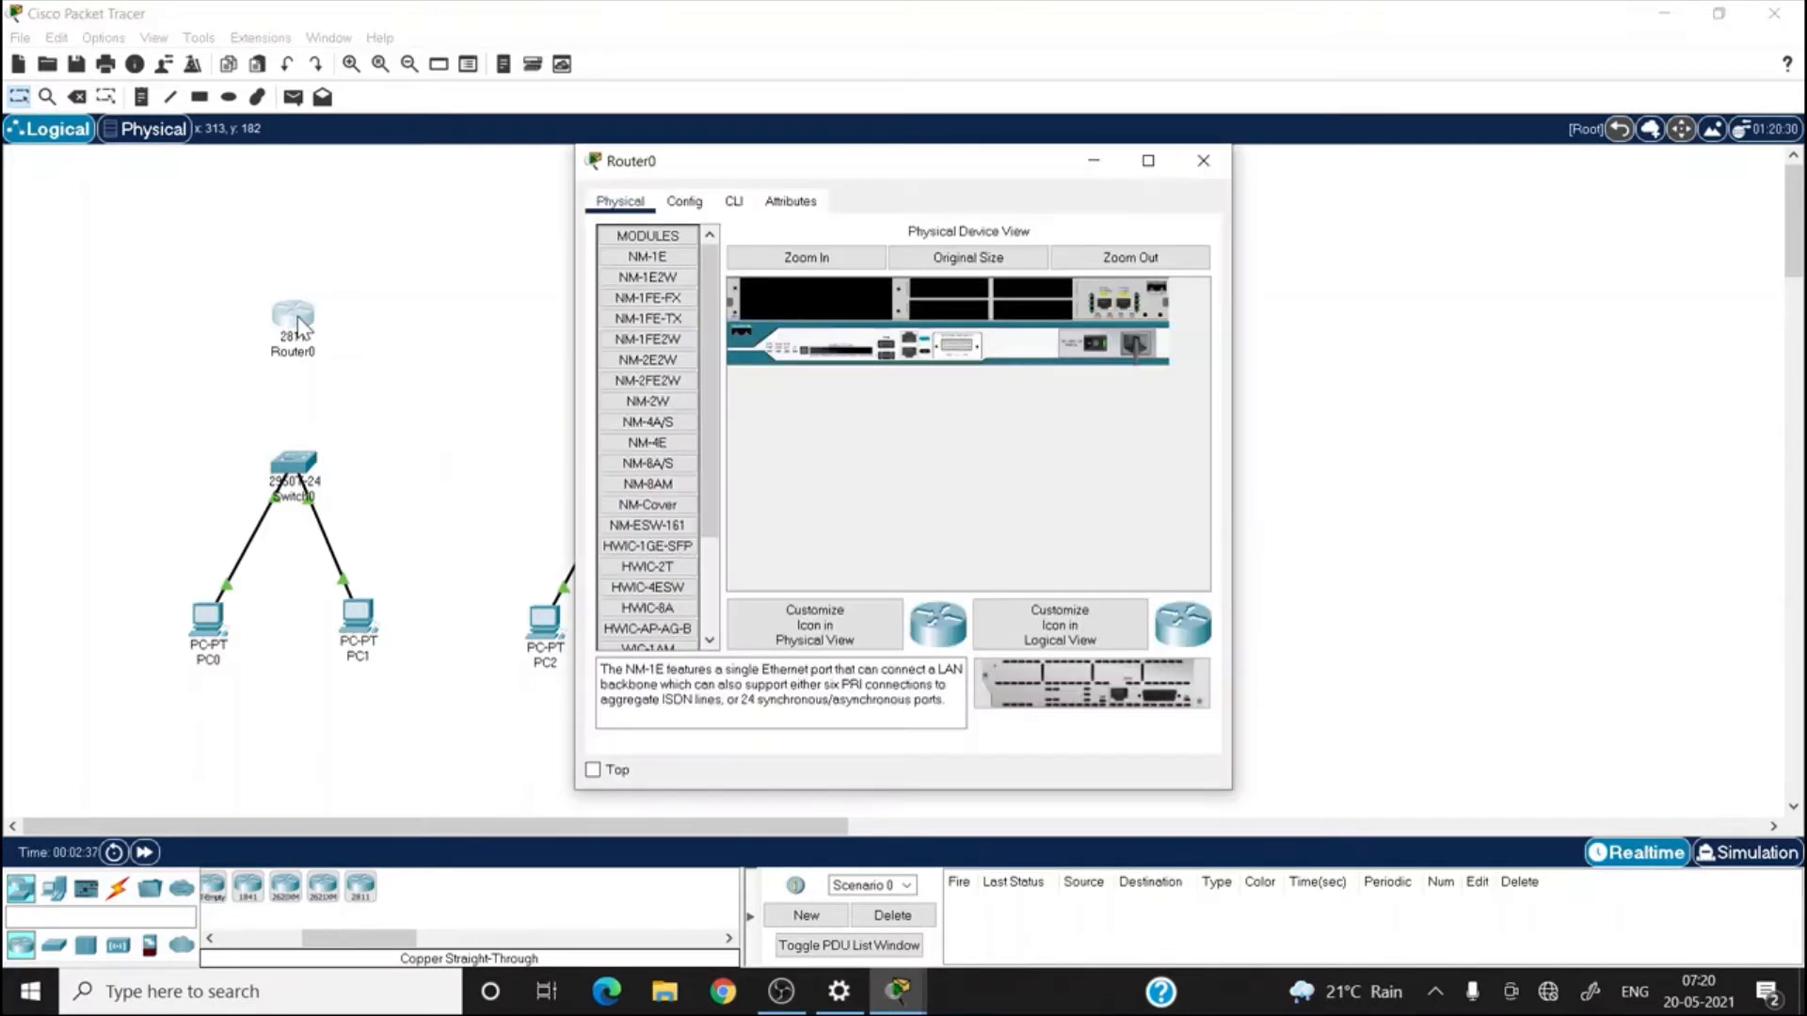
left_click_drag(715, 428, 734, 579)
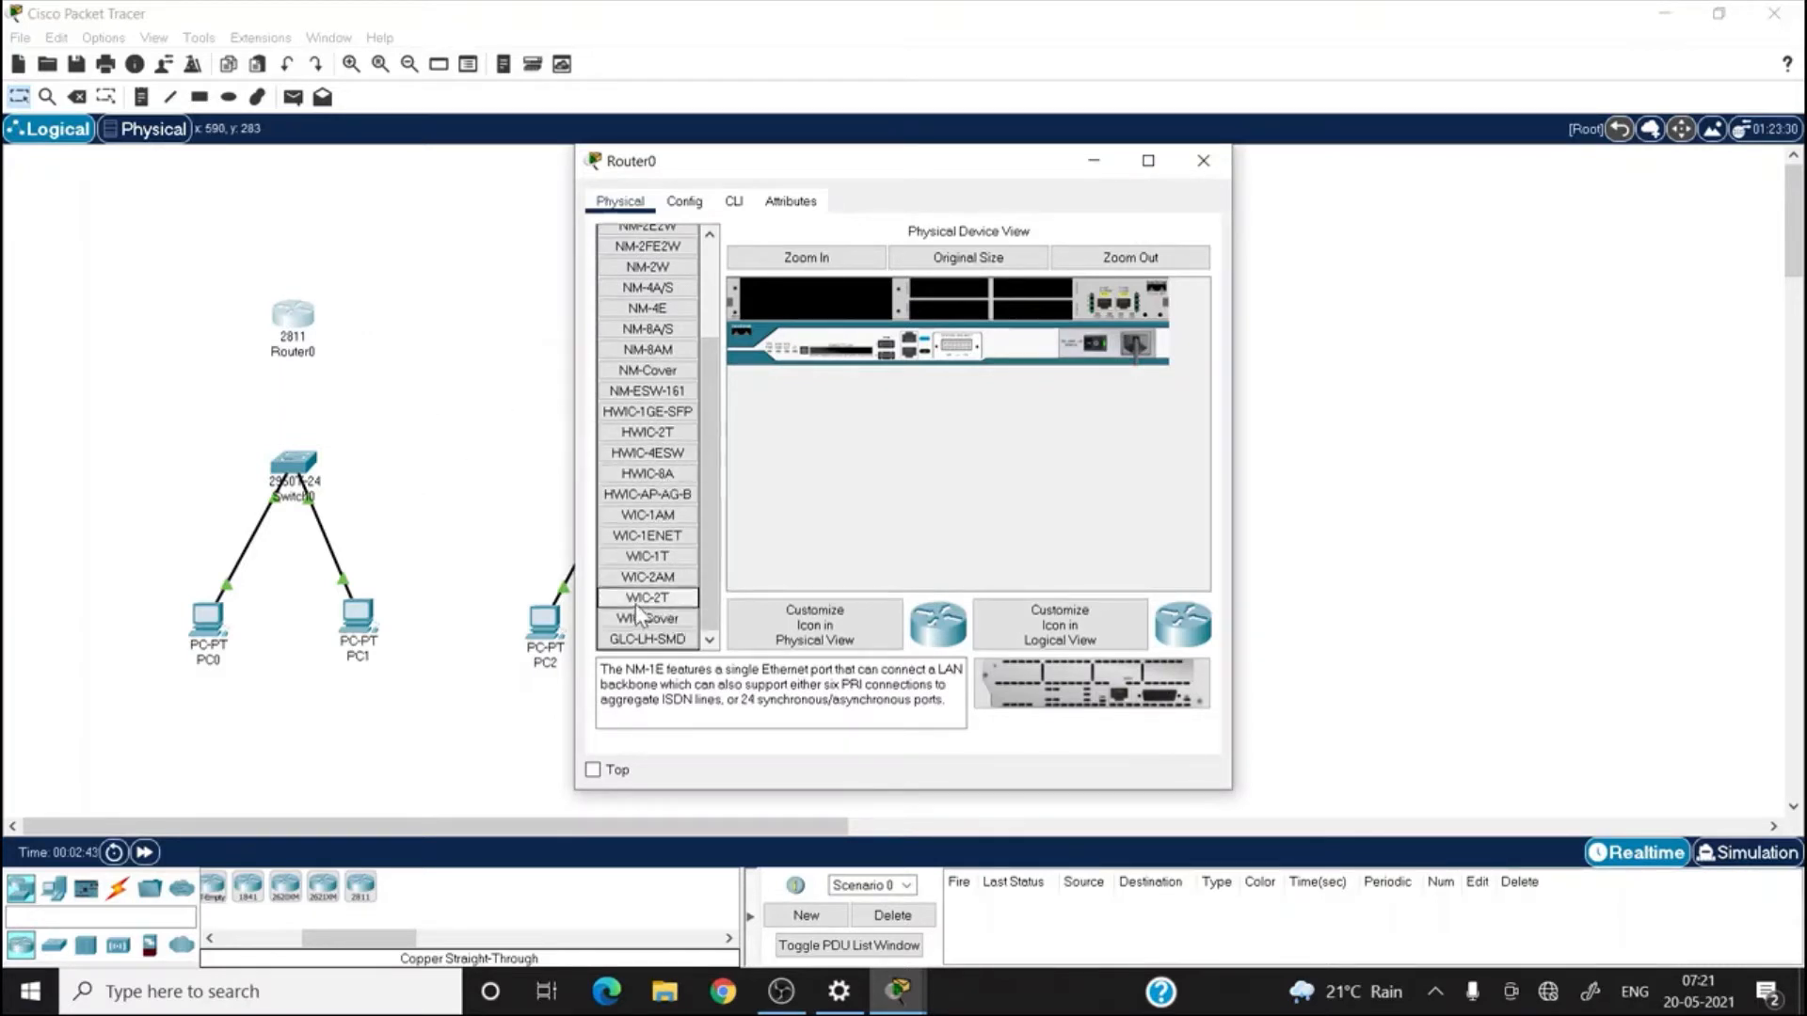
left_click(663, 559)
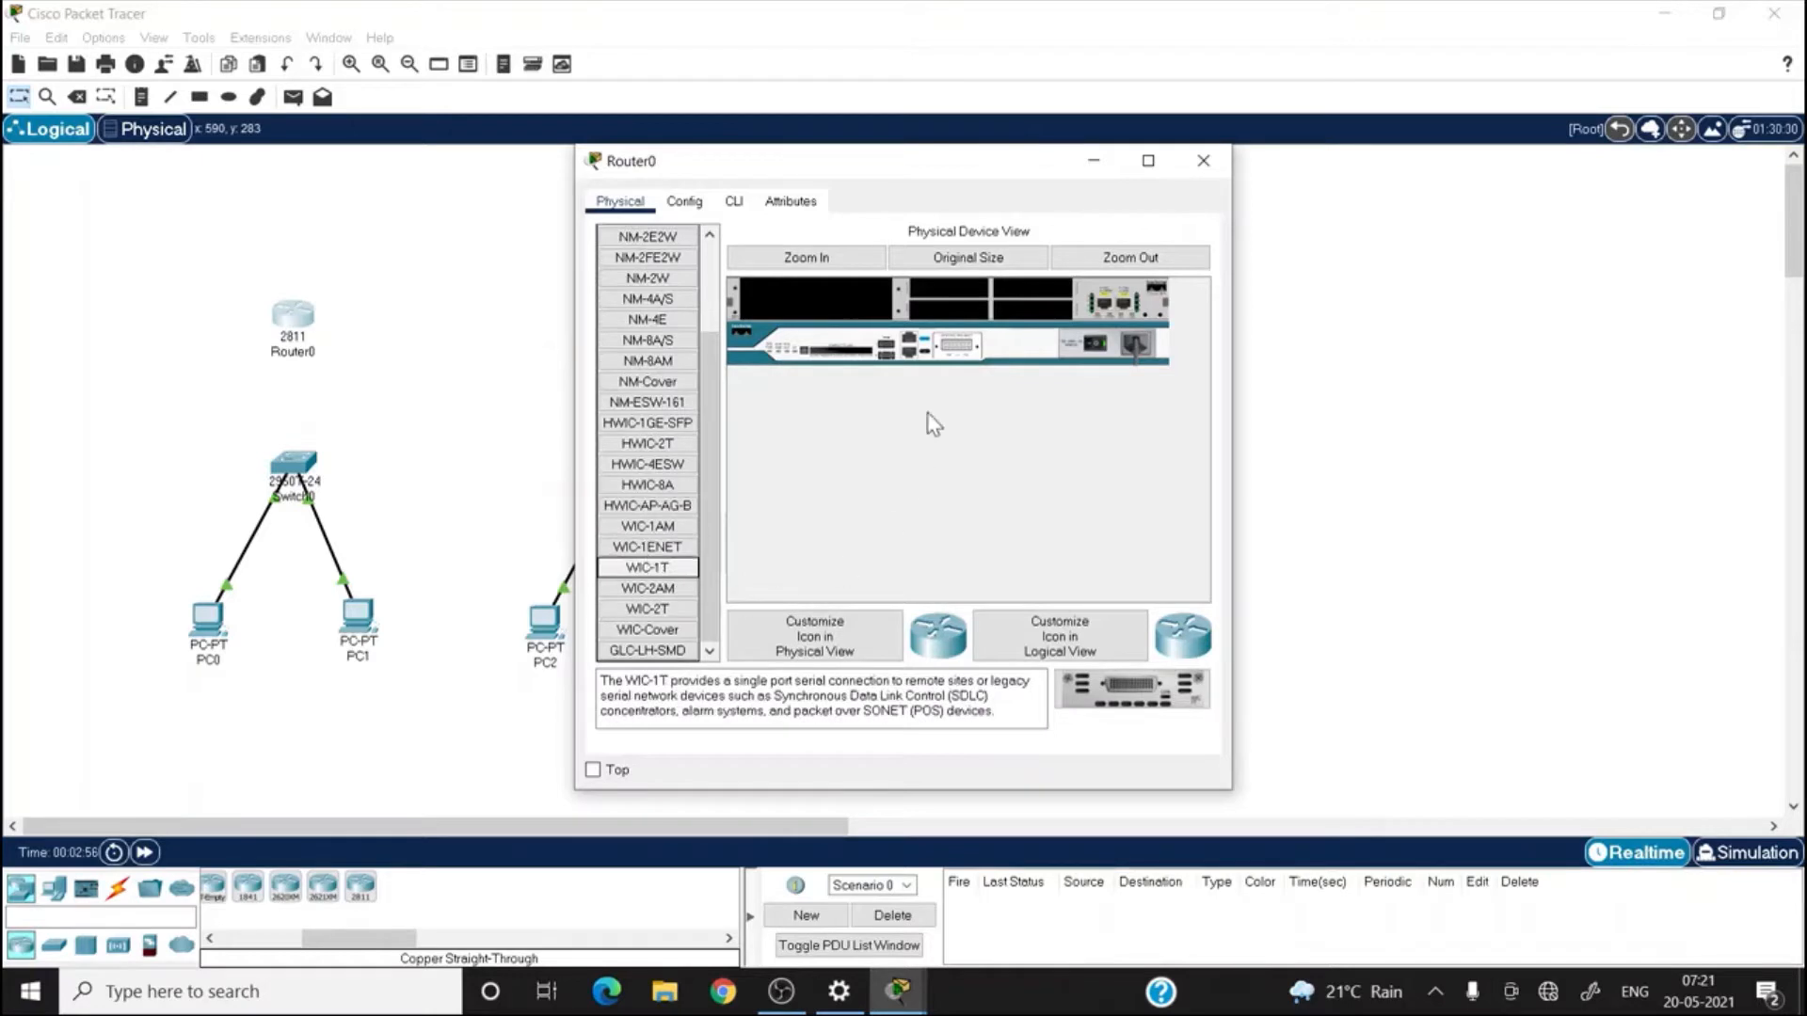
left_click_drag(1106, 354, 1106, 354)
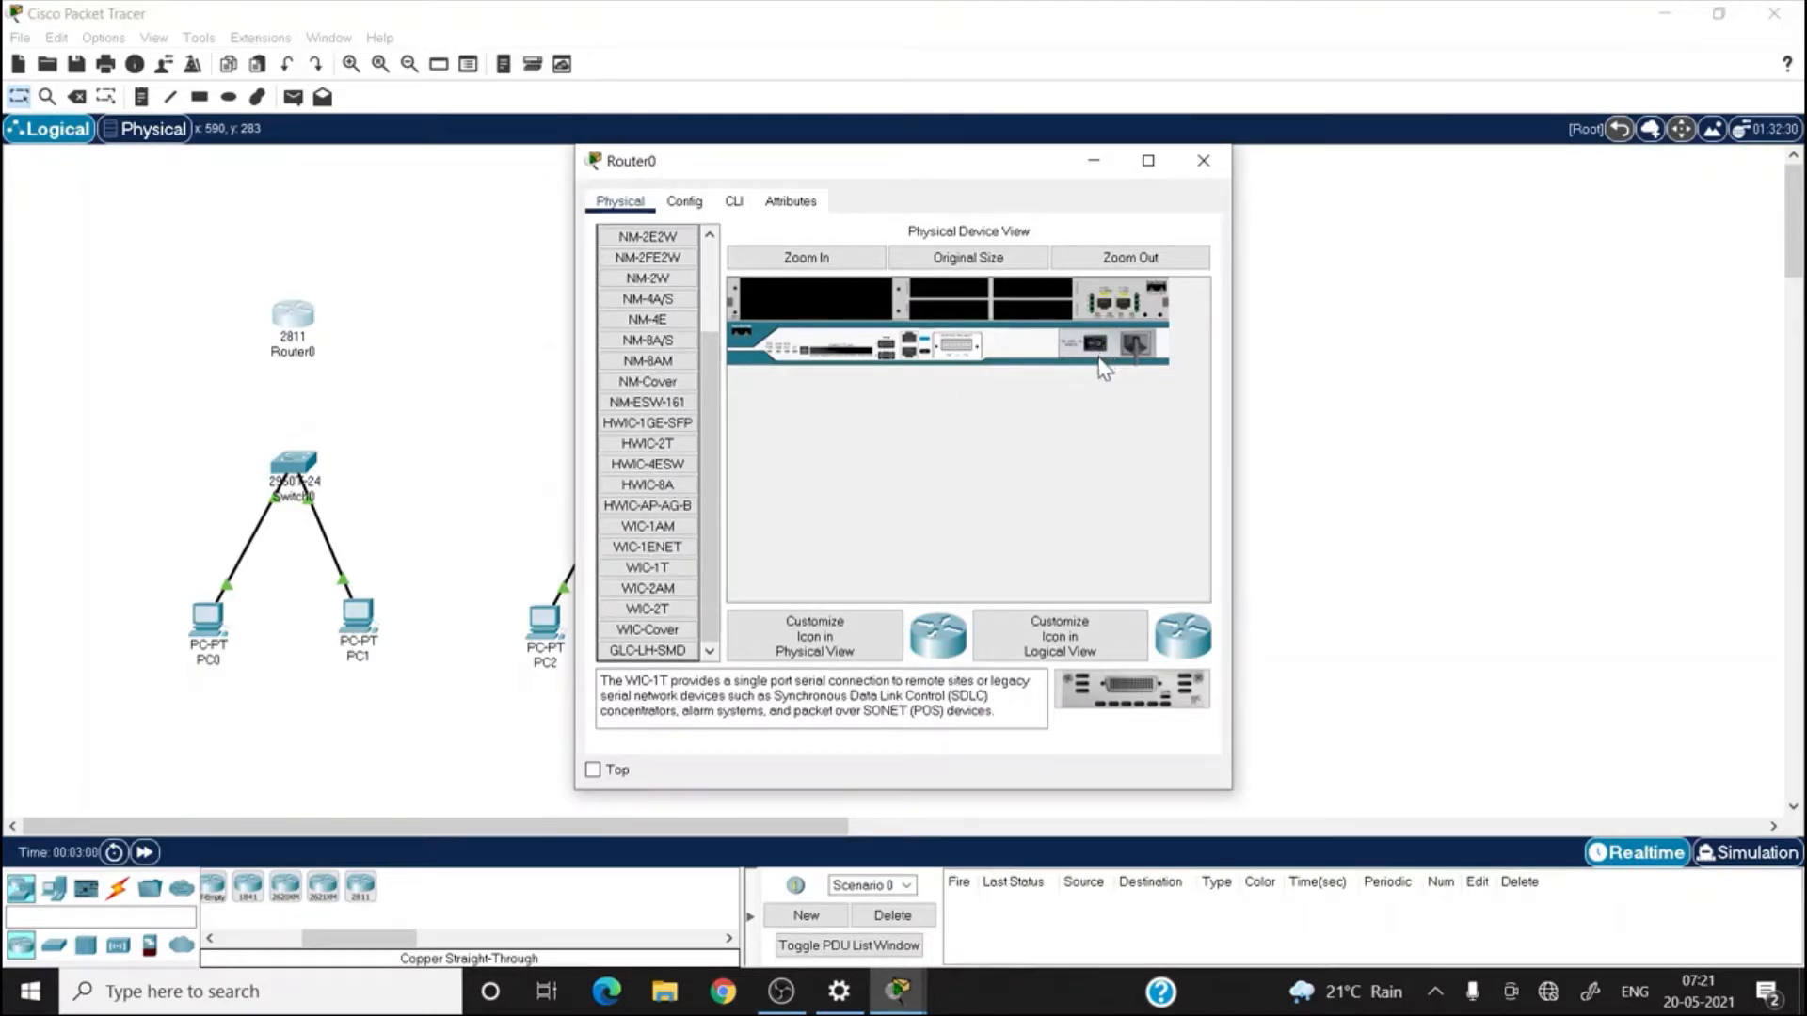
left_click(636, 570)
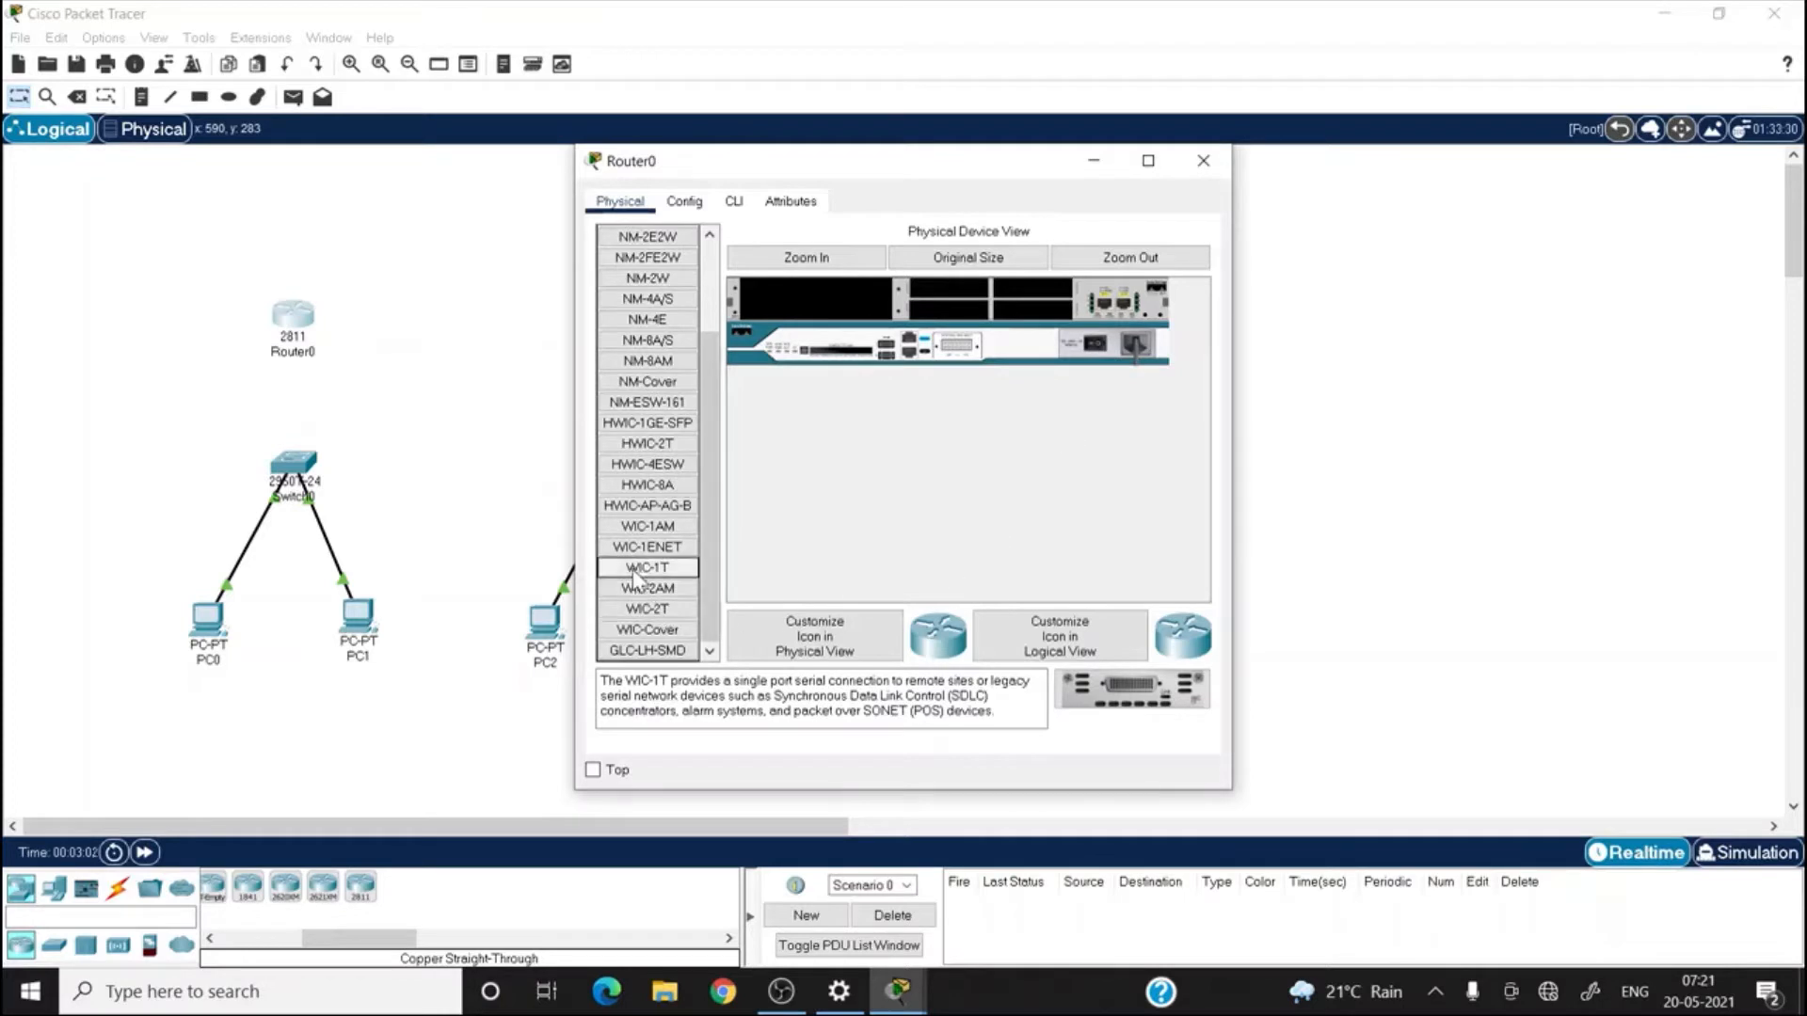
left_click_drag(636, 576, 1036, 320)
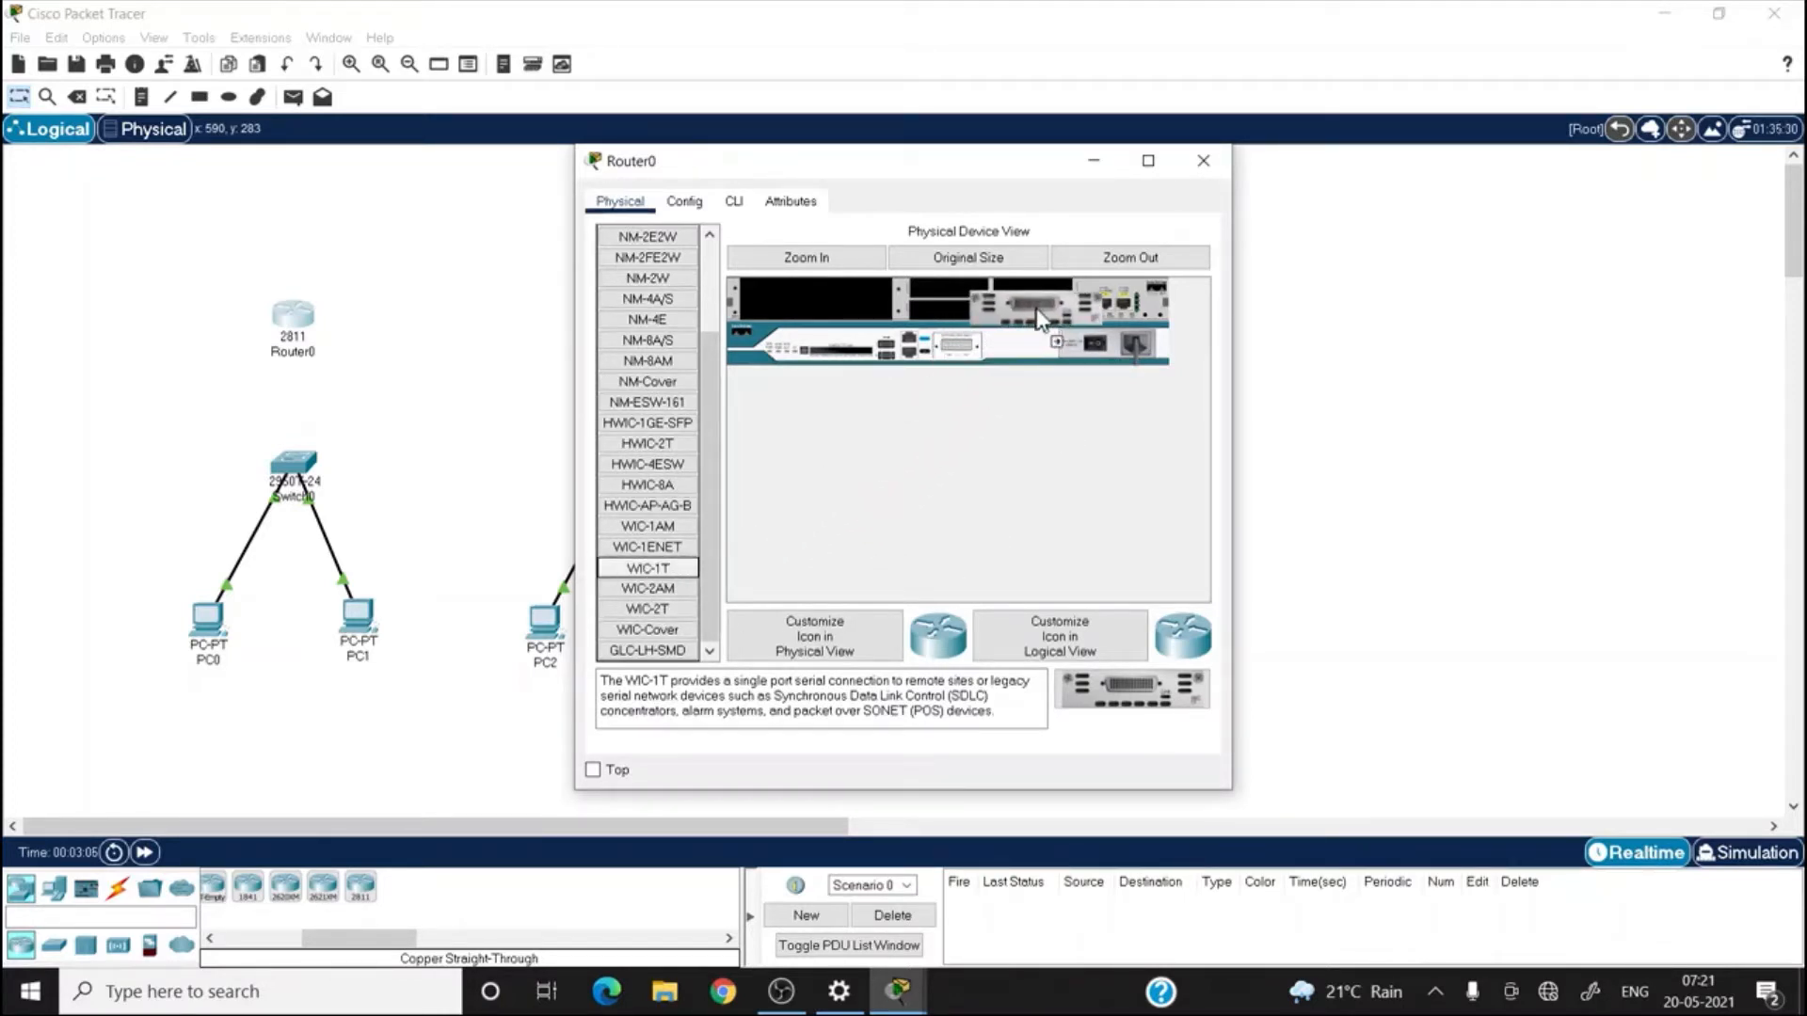
left_click(1099, 351)
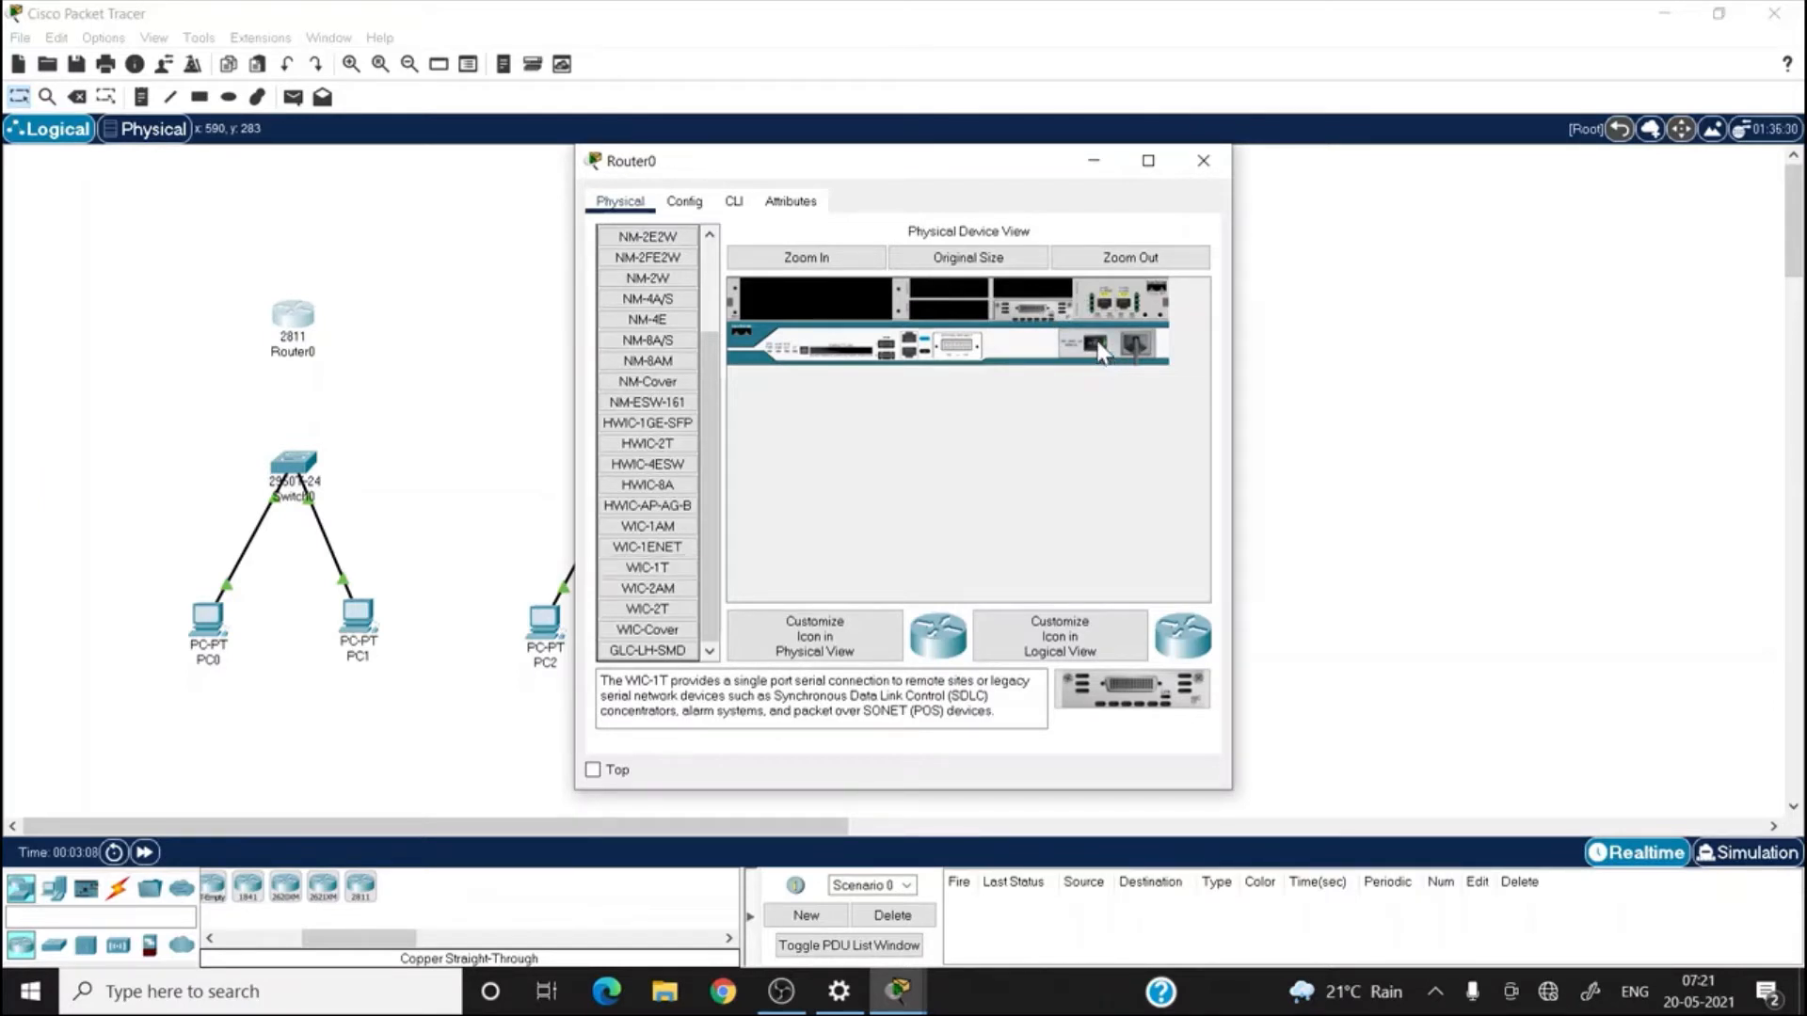
left_click(1205, 162)
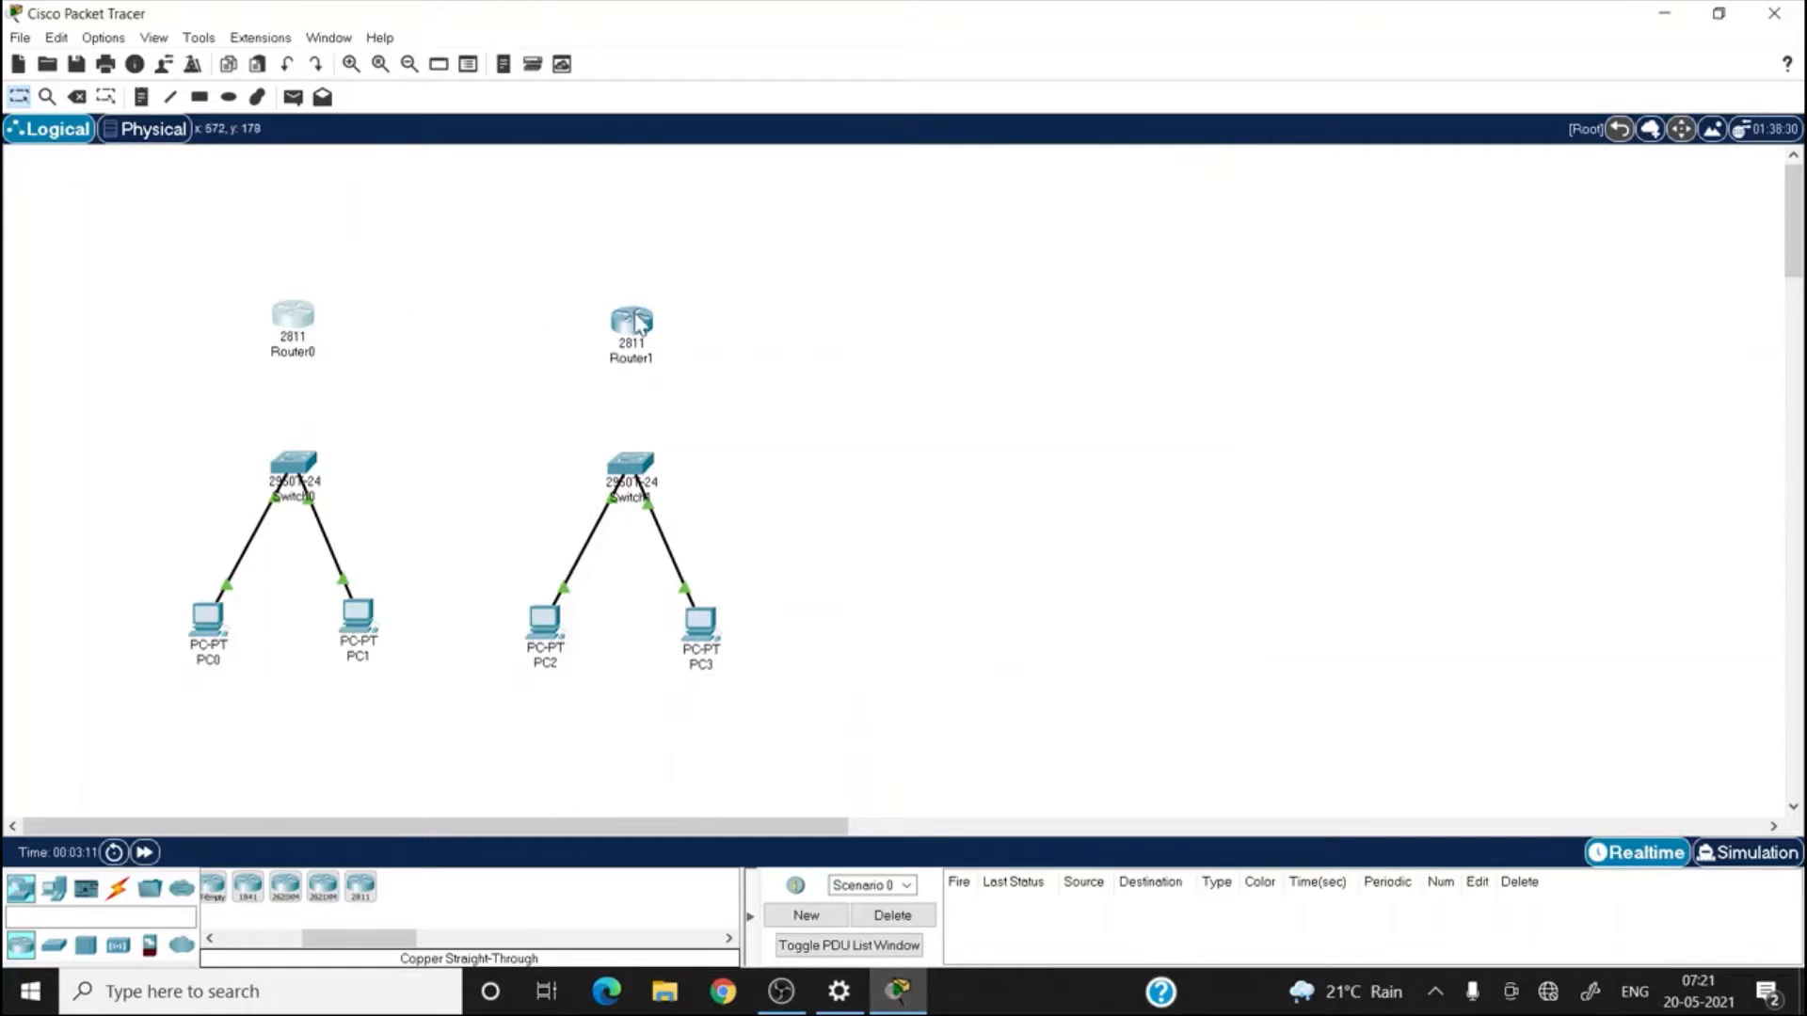
- Install a WIC-1T module in Router1's lower-right interface card slot with the power off, and switch the router back on
left_click(628, 325)
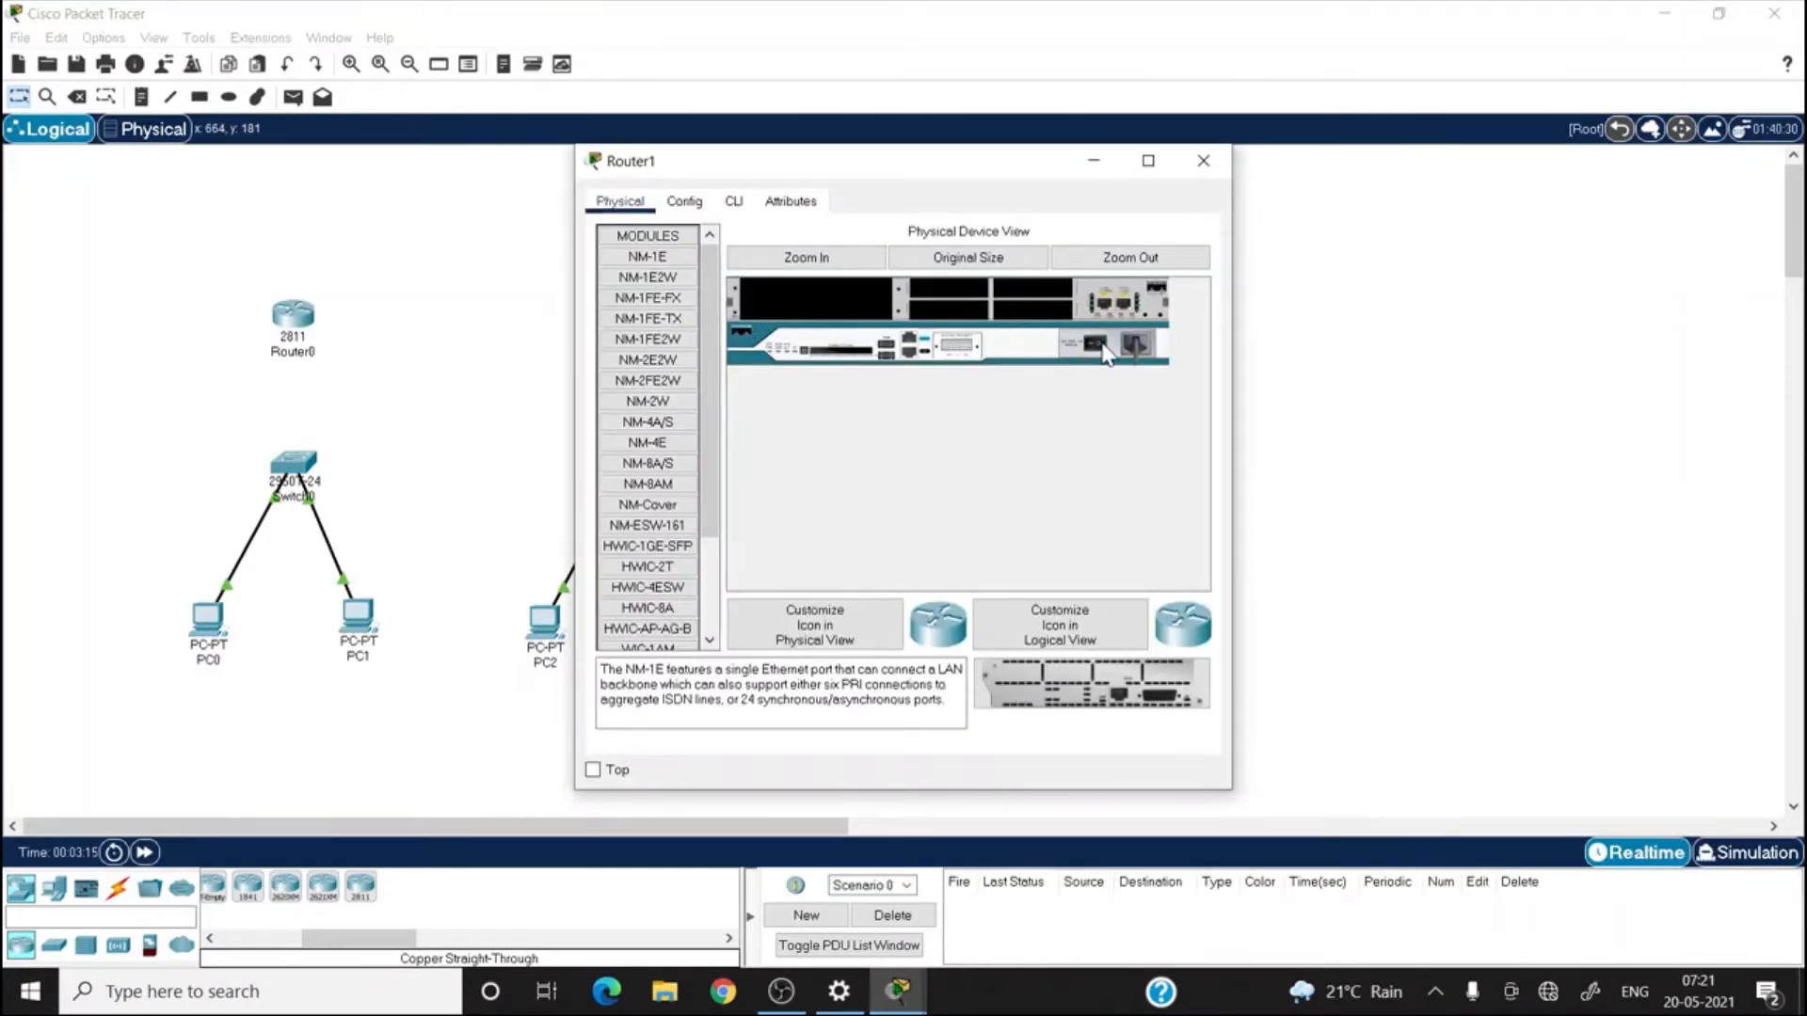
scroll(725, 505, "down", 3)
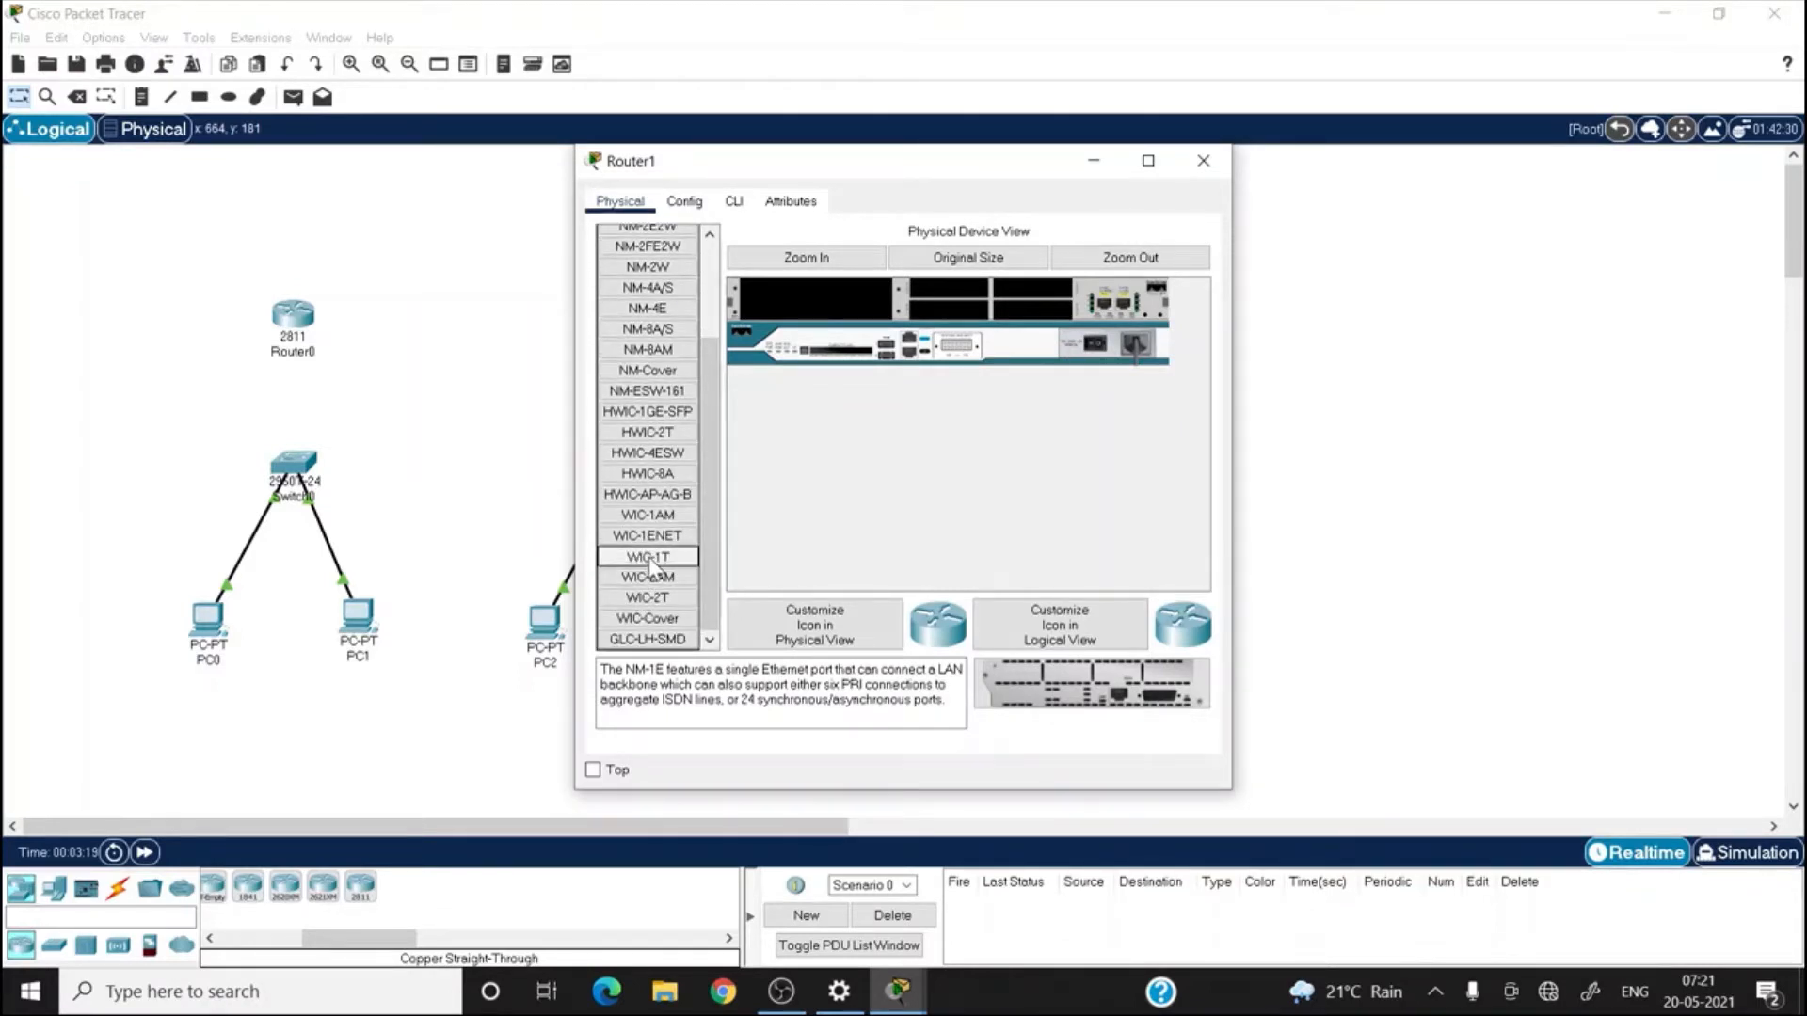
left_click_drag(650, 565, 1036, 321)
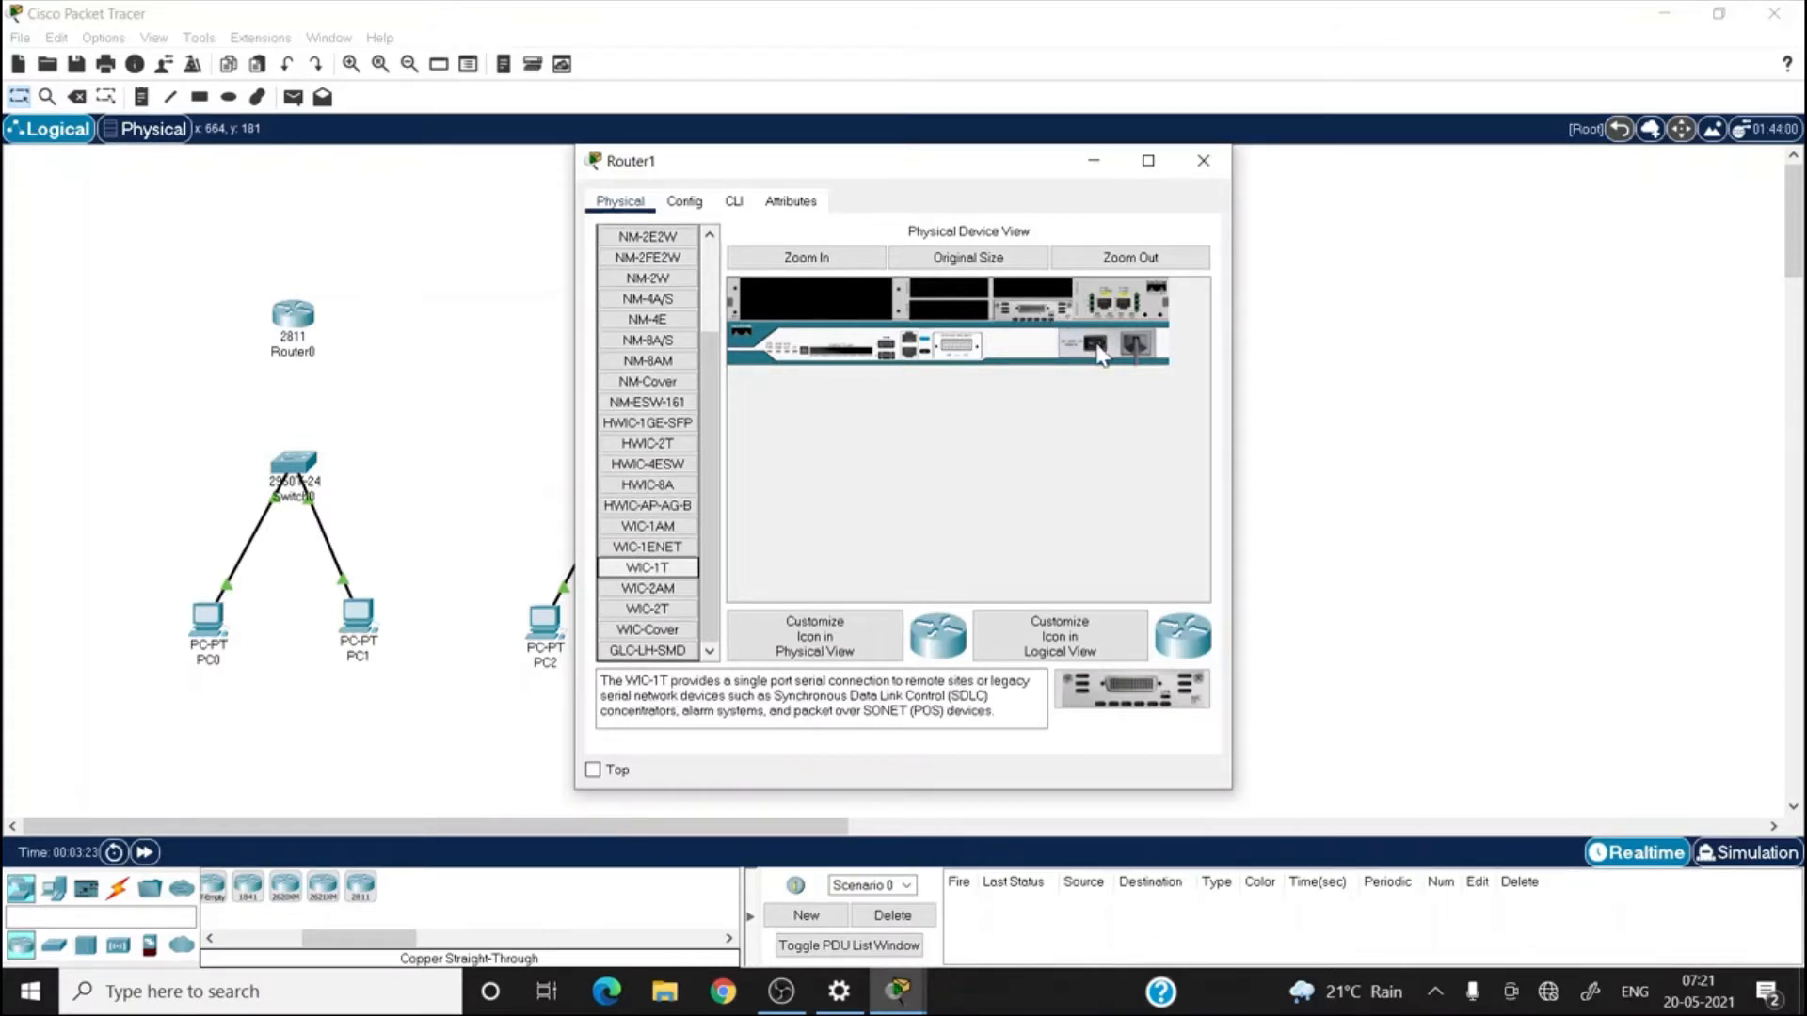
left_click(1204, 162)
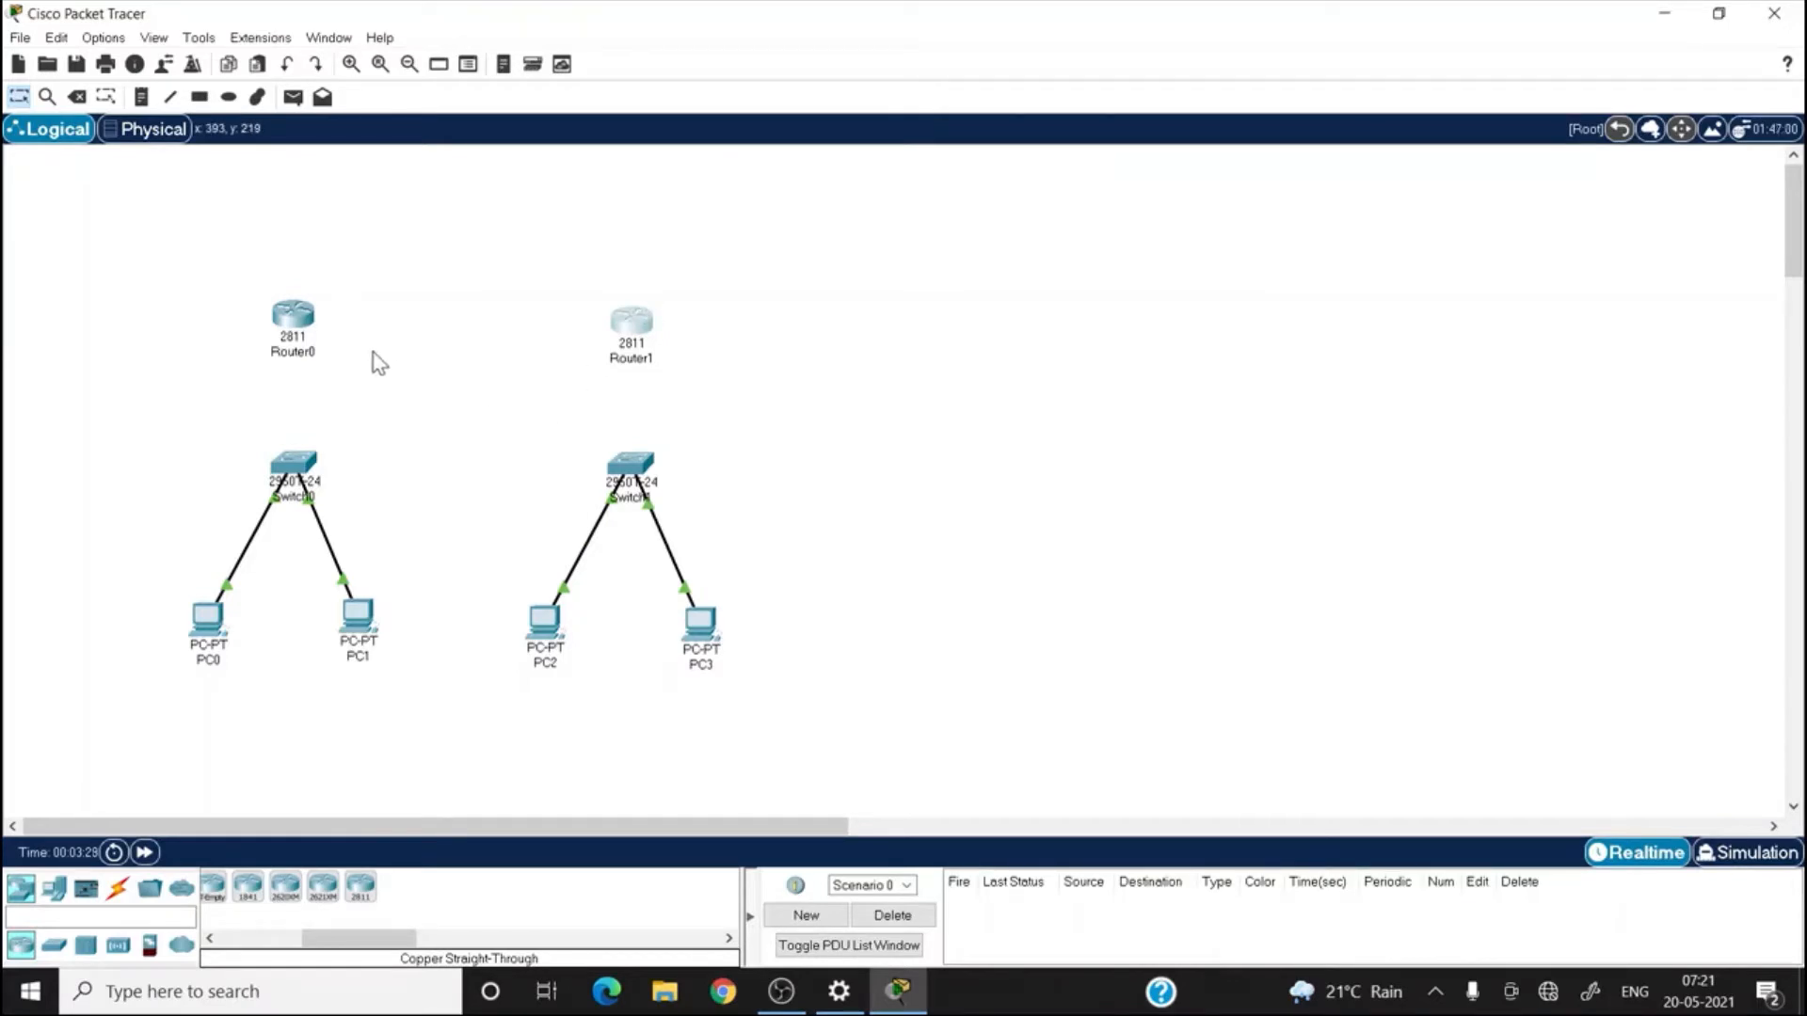
- Connect Serial0/0/0 of Router0 to Serial0/0/0 of Router1 with a Serial DCE cable
left_click(118, 891)
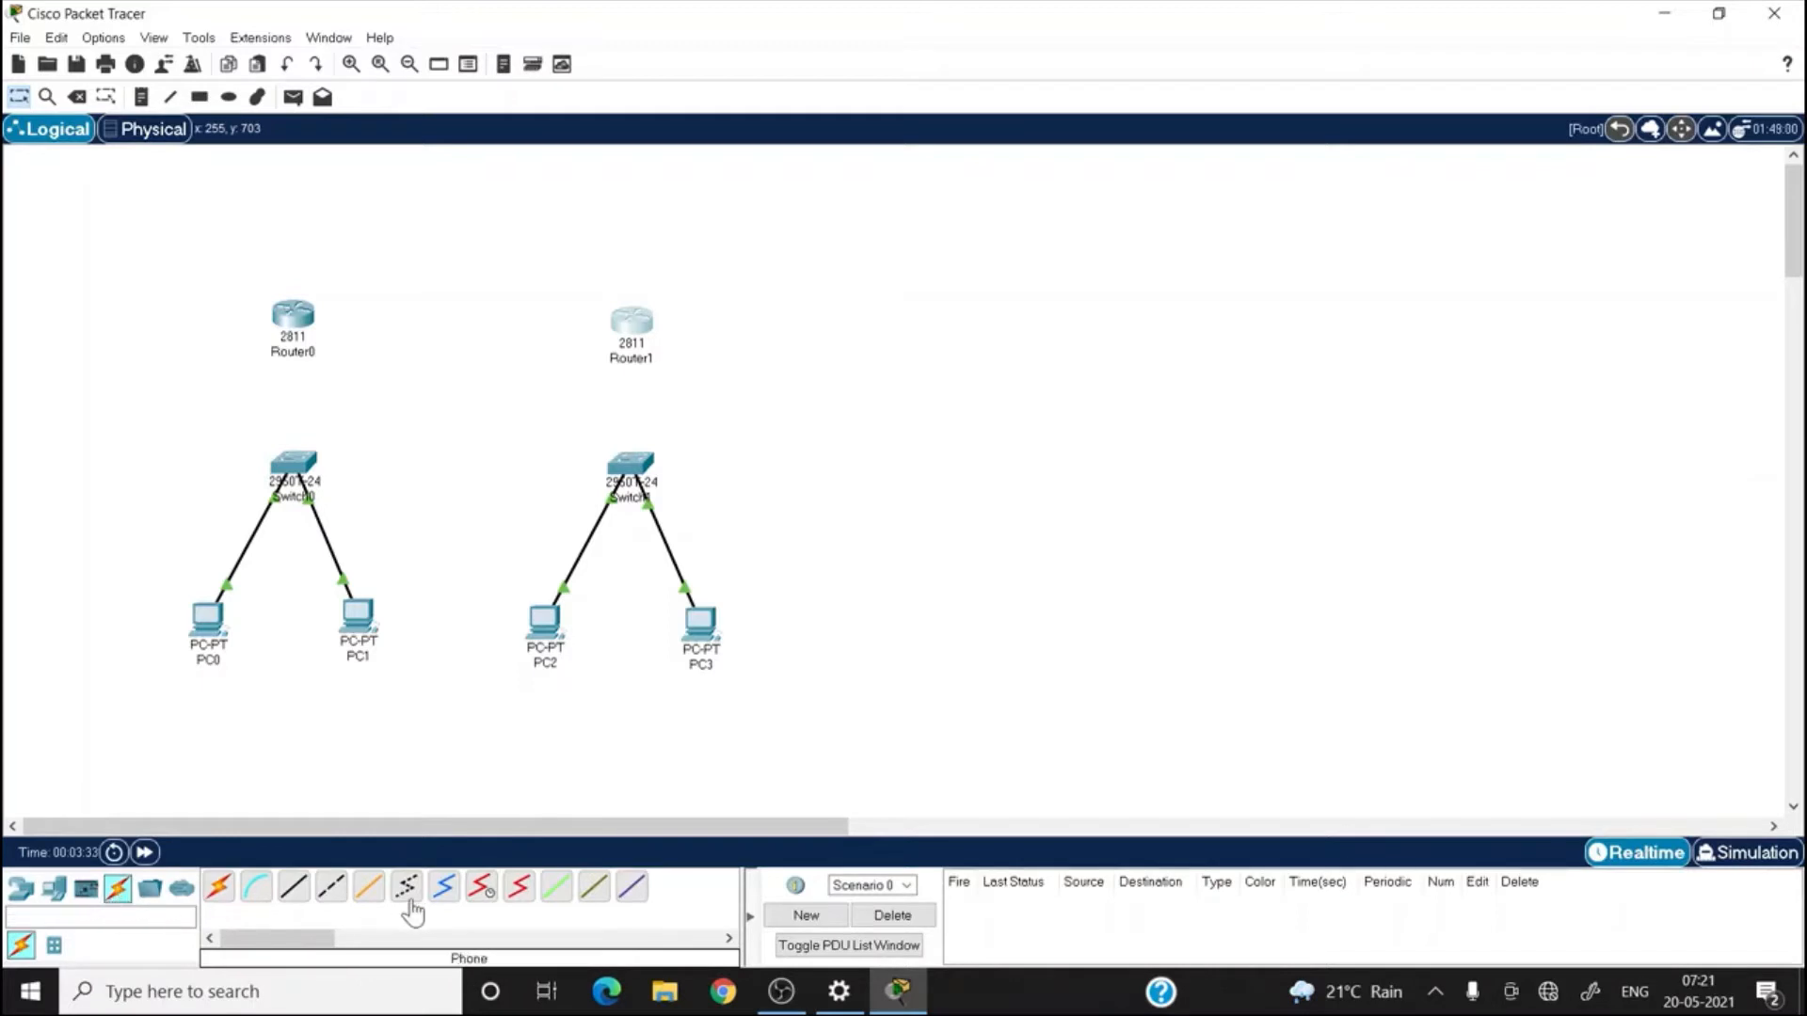
left_click(482, 890)
left_click(297, 320)
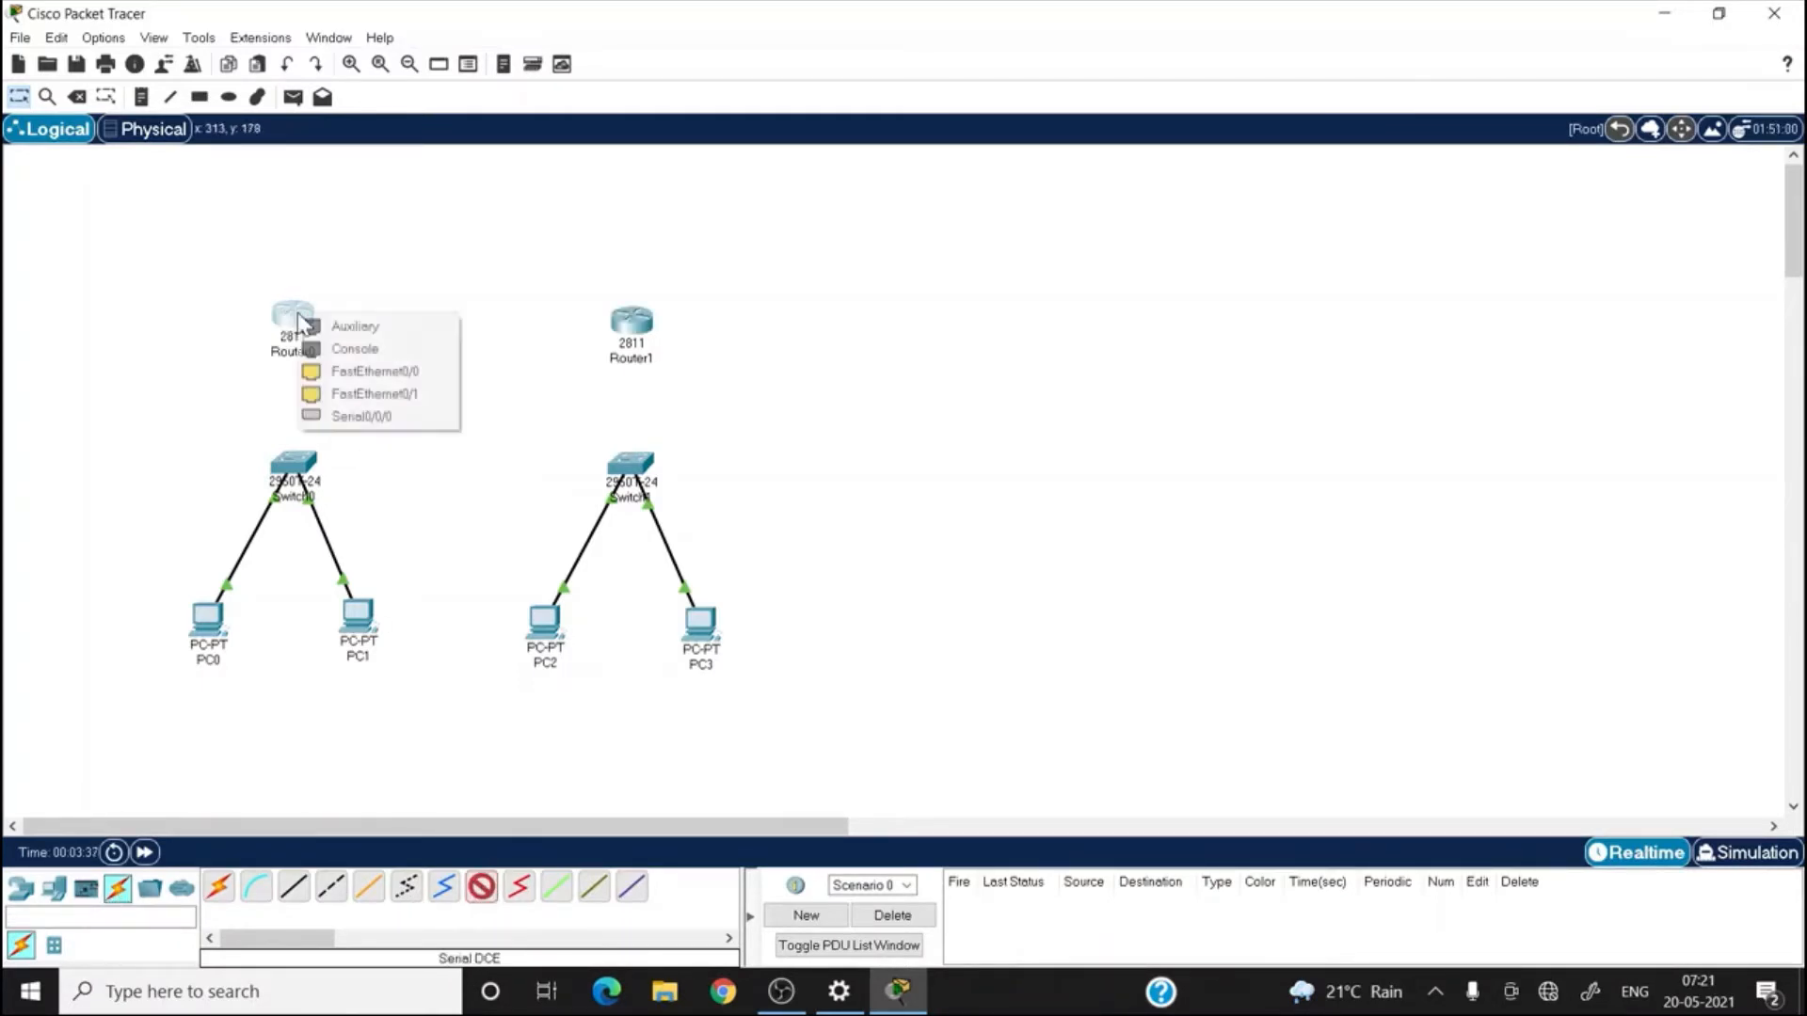
left_click(384, 421)
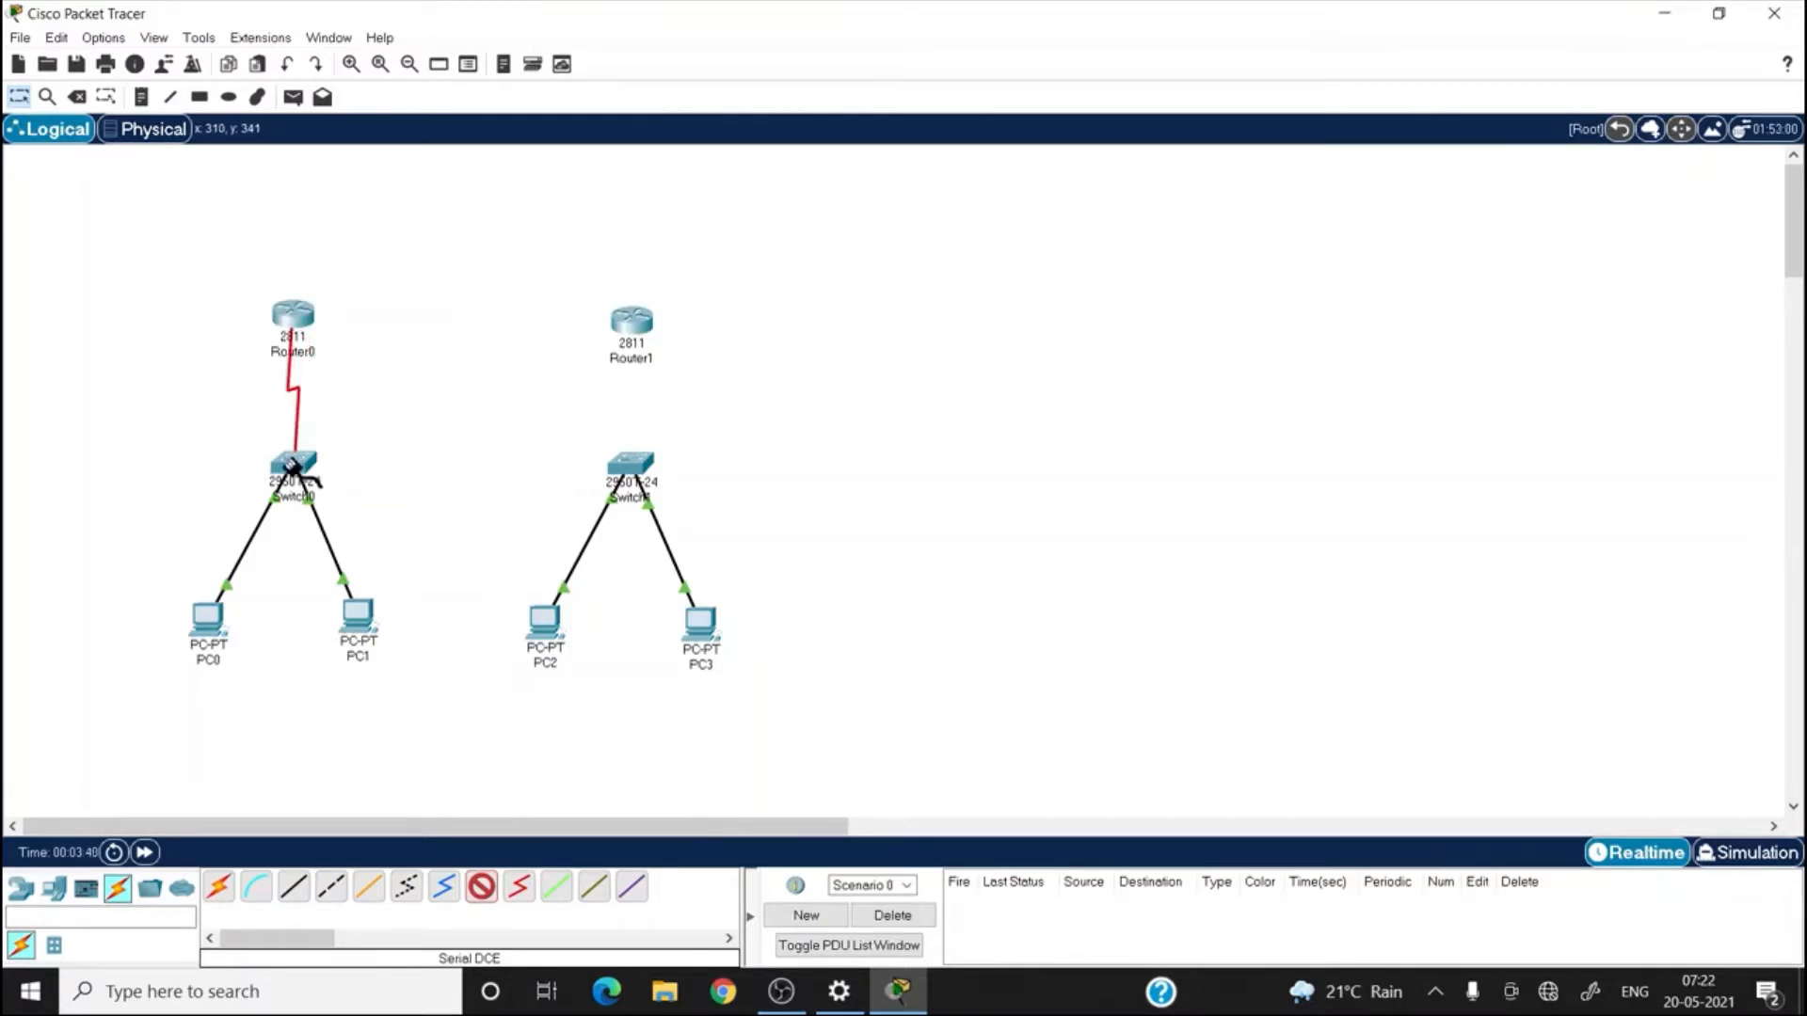
left_click(638, 320)
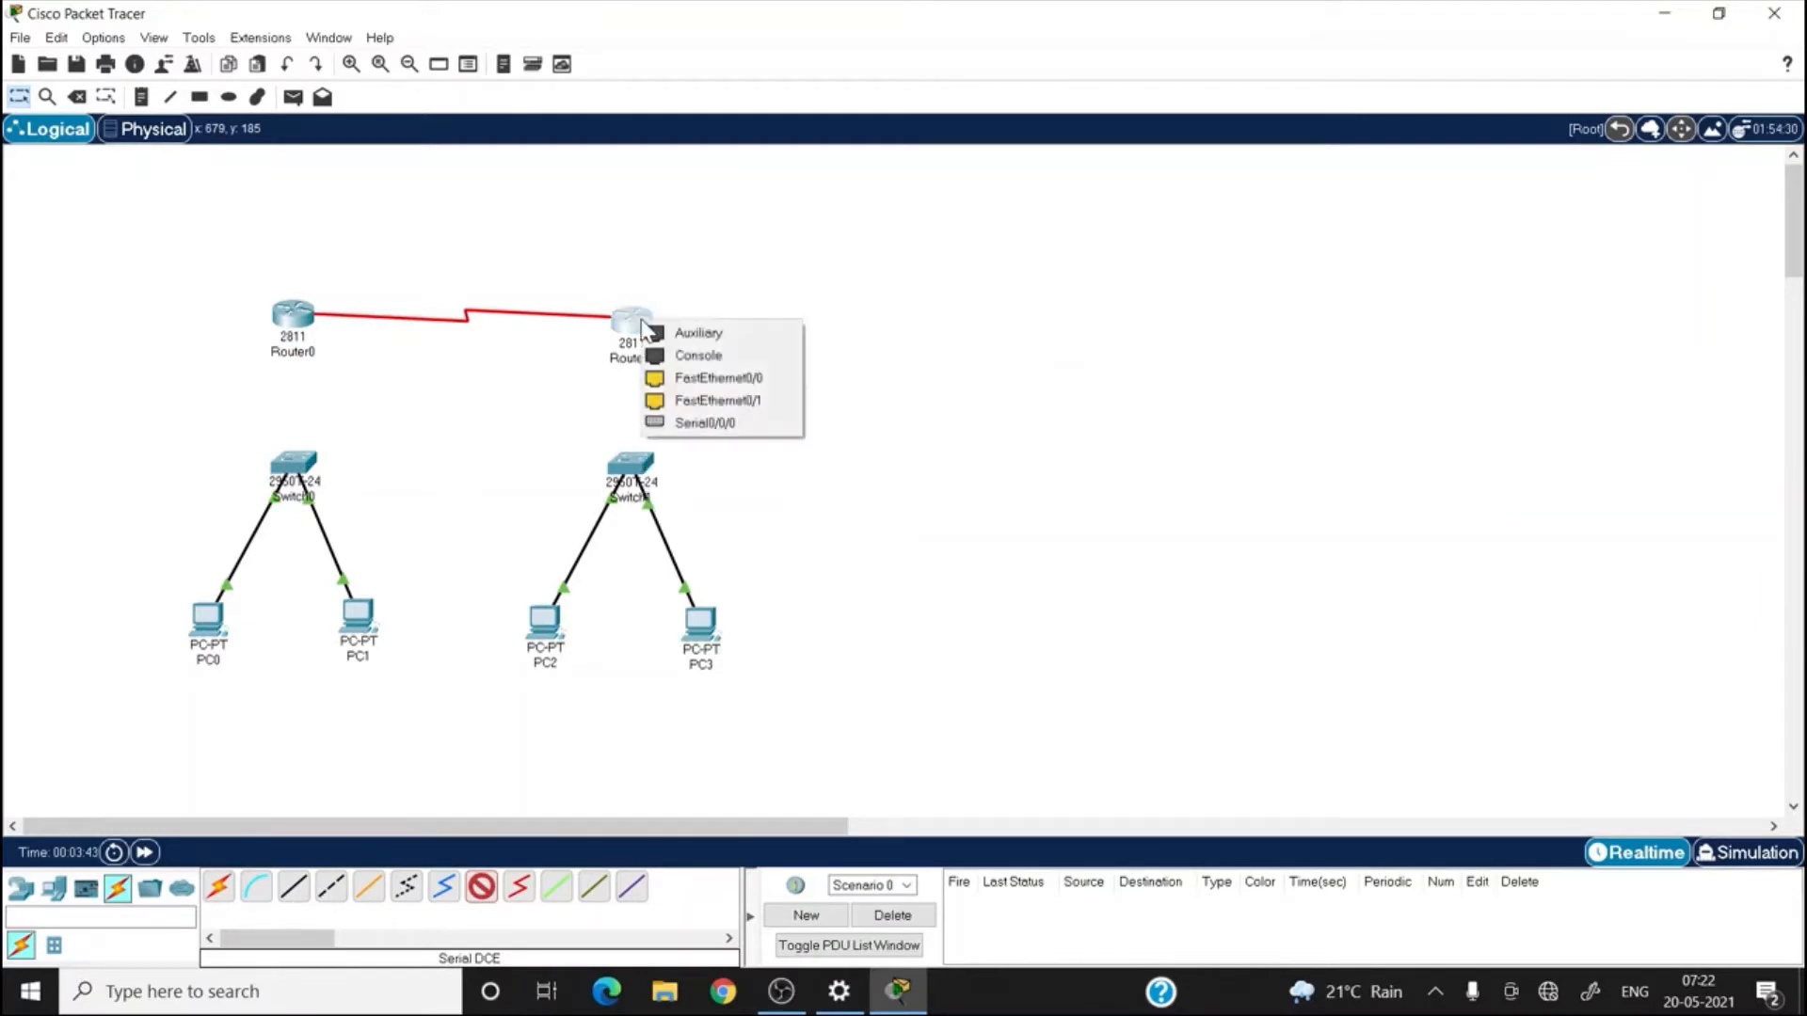
left_click(706, 425)
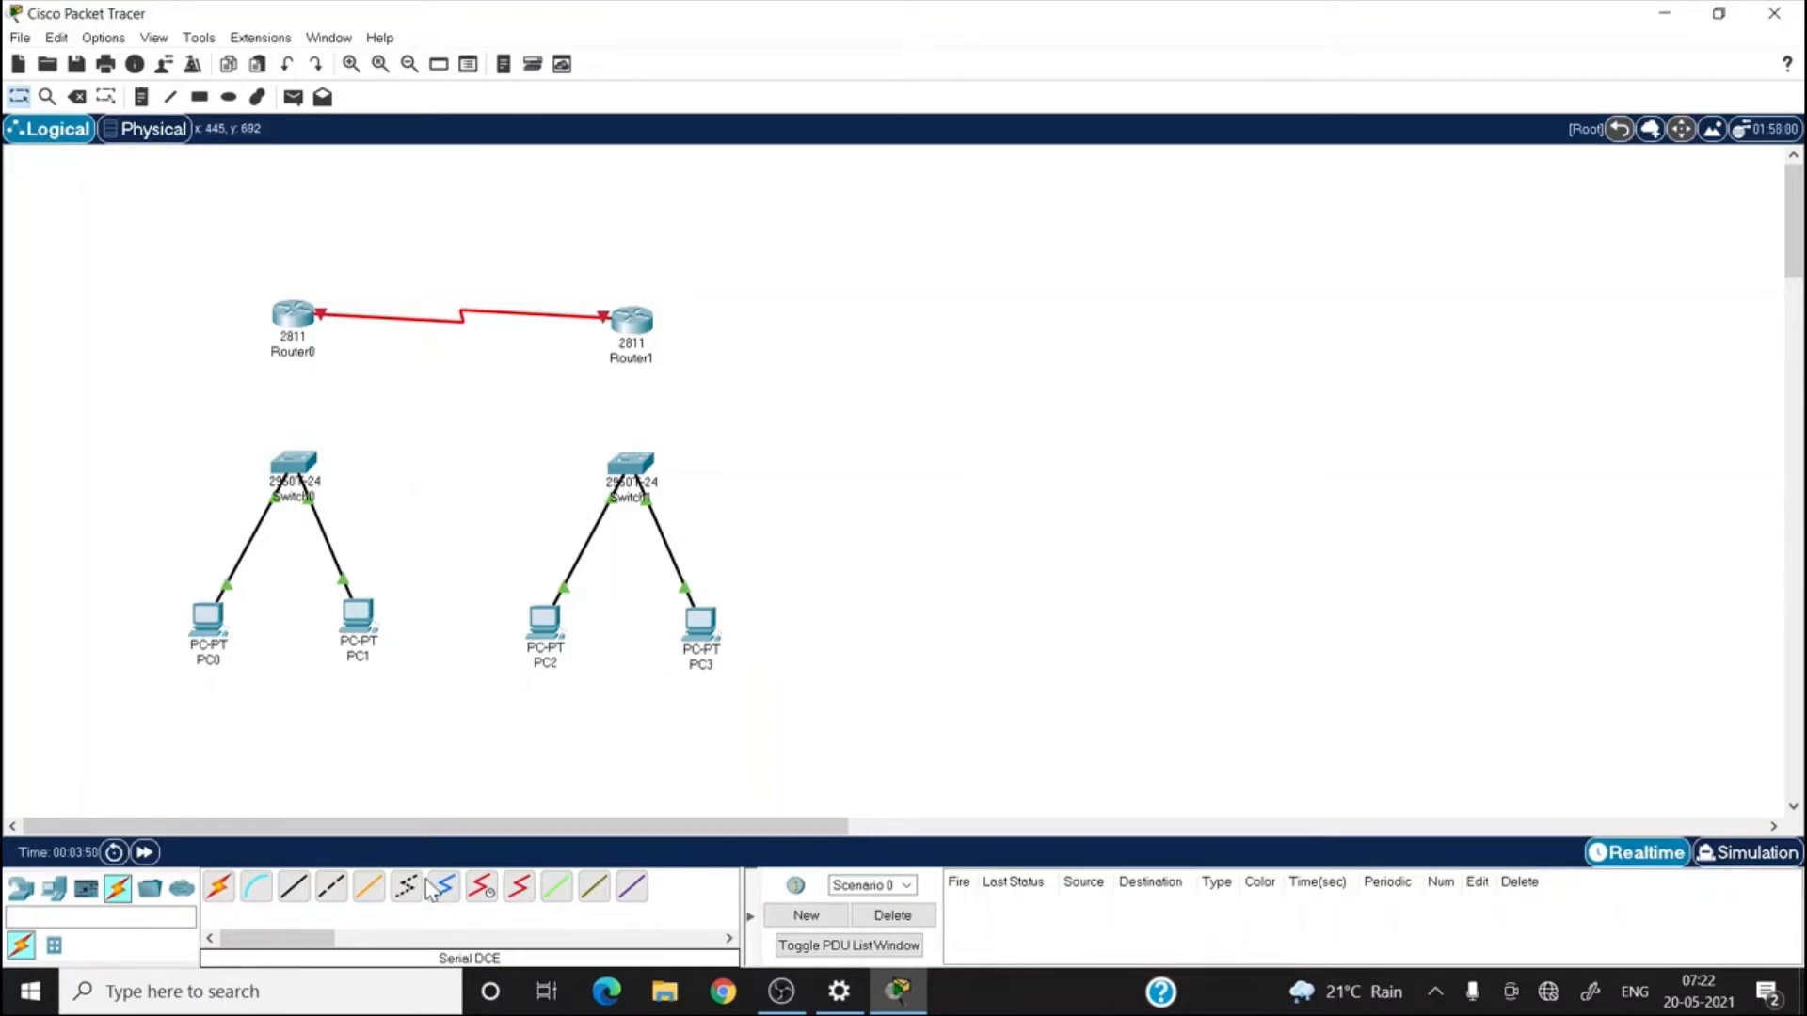
- Connect FastEthernet0/0 of Router0 to FastEthernet0/3 of Switch0 with a copper straight-through cable
left_click(294, 899)
left_click(297, 329)
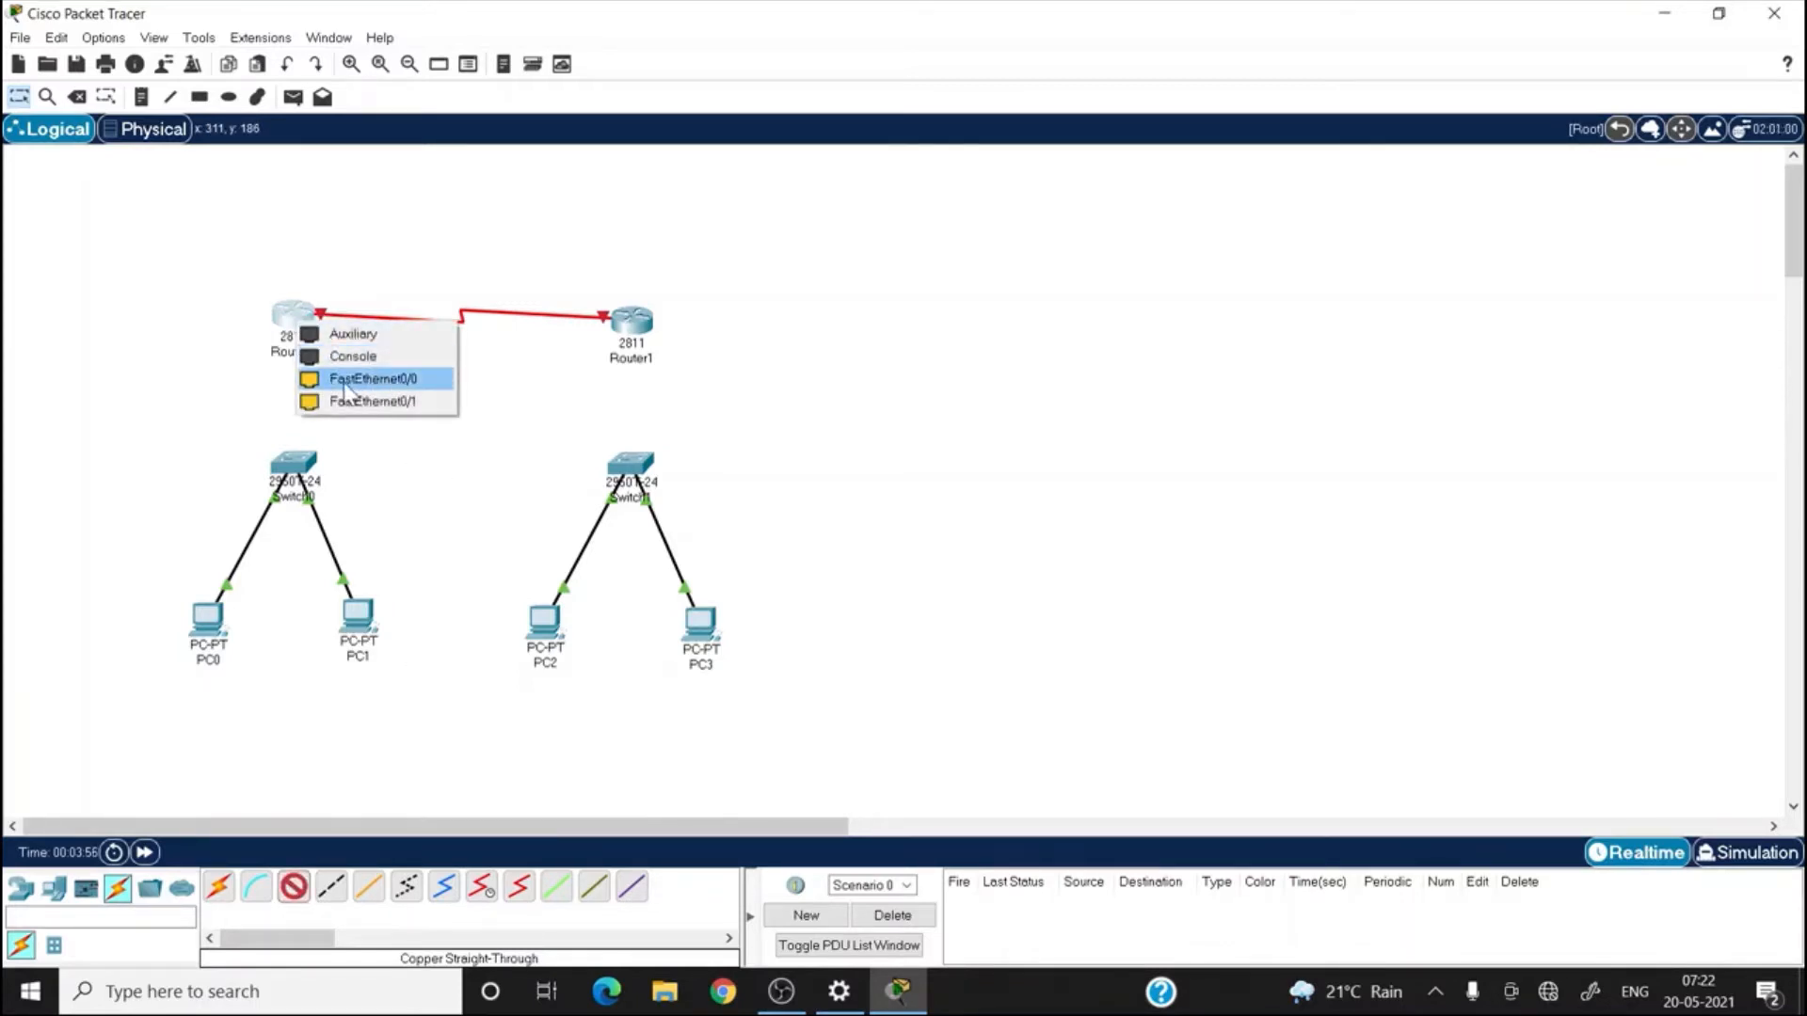
left_click(414, 380)
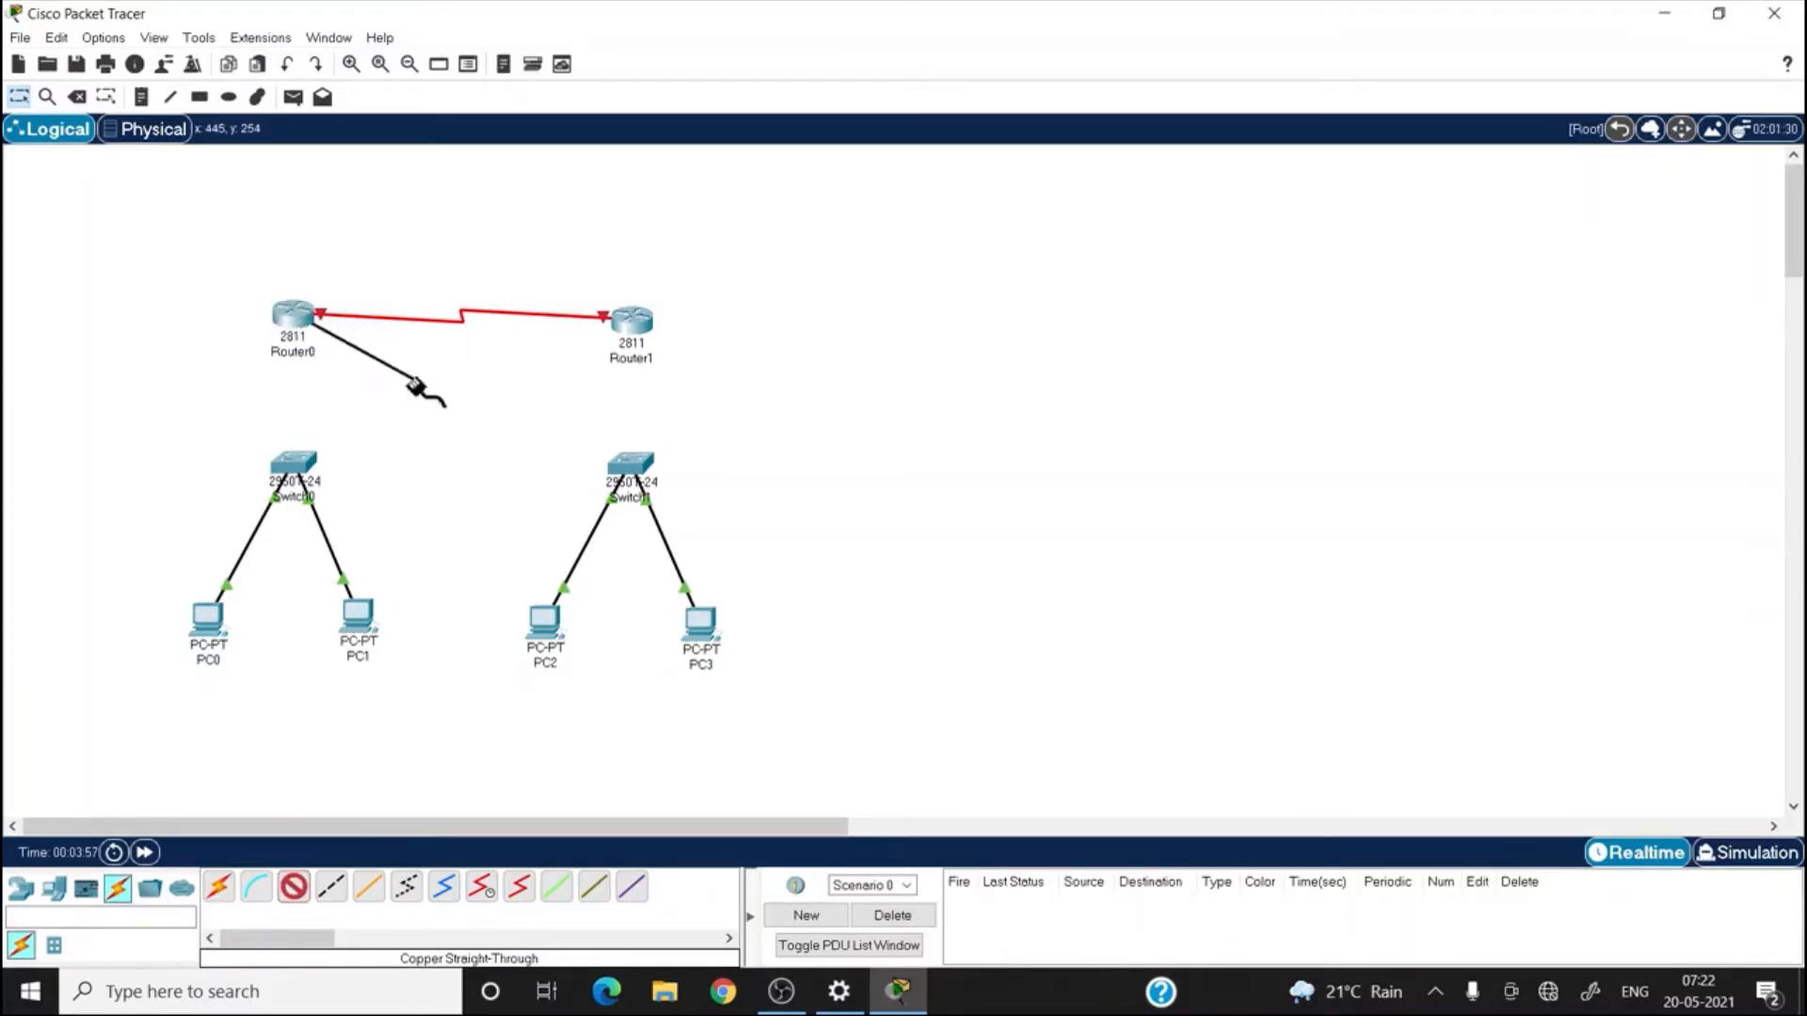
left_click(293, 467)
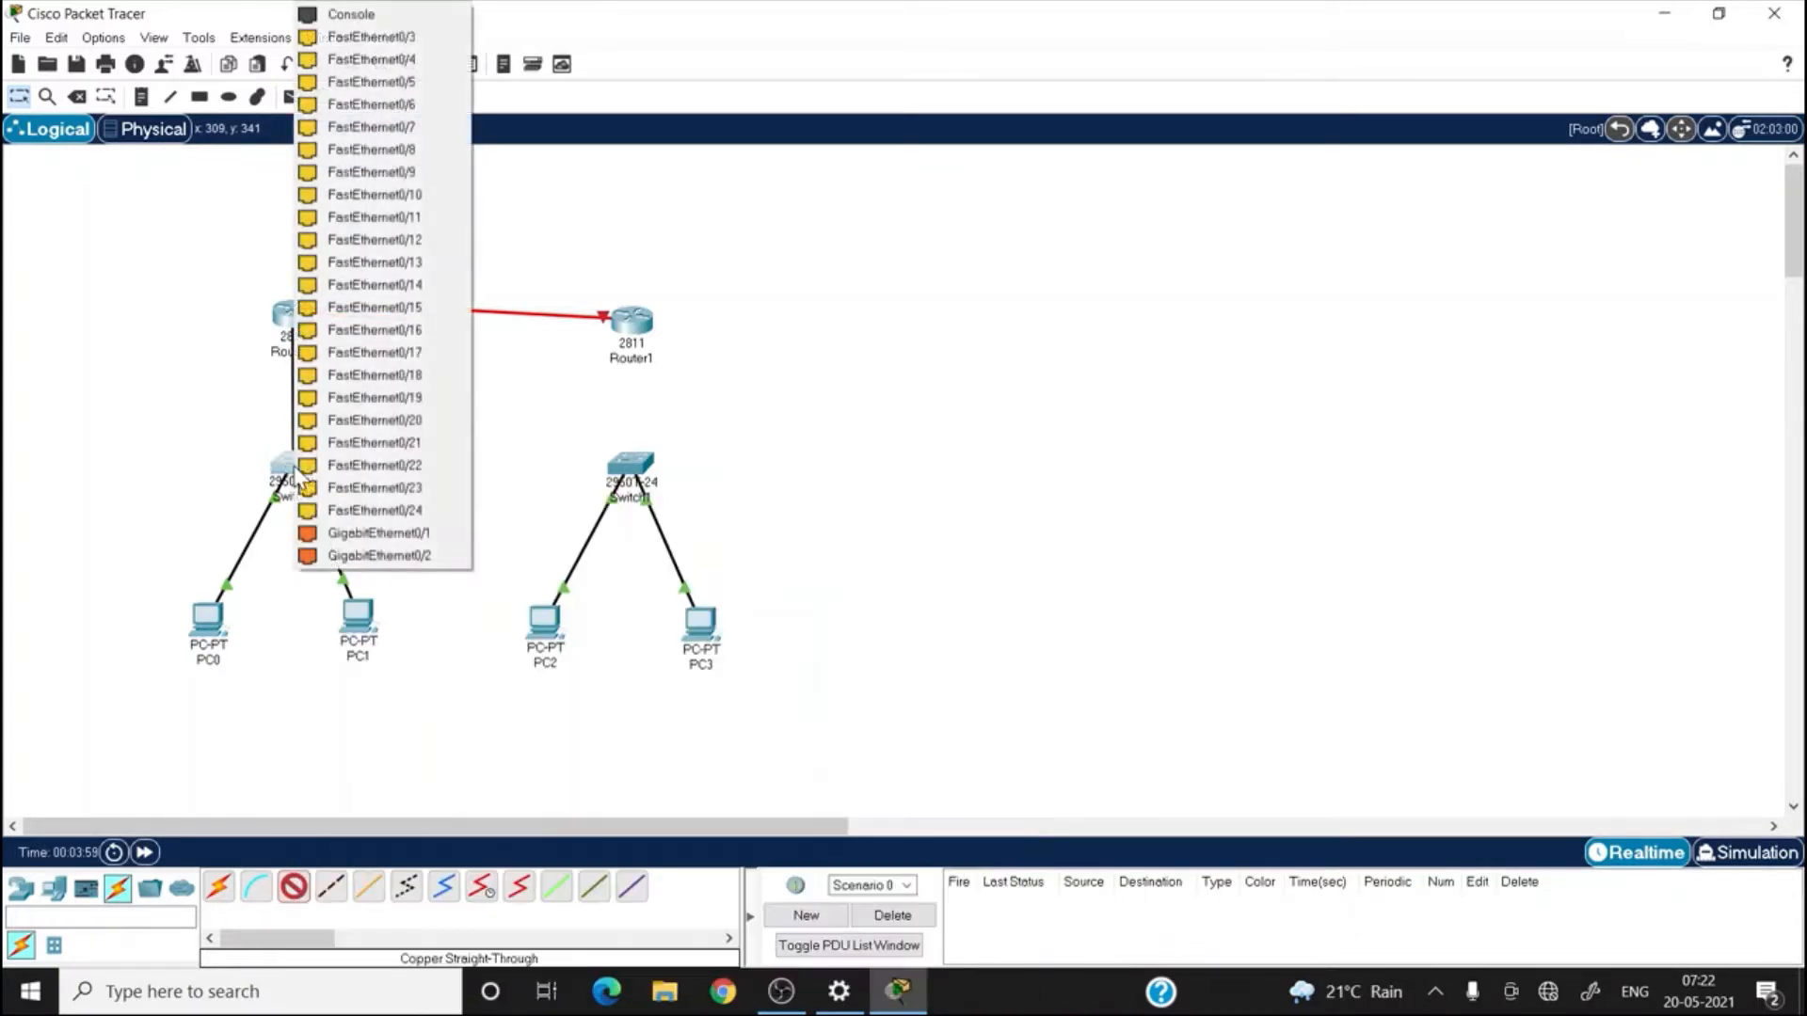
left_click(394, 40)
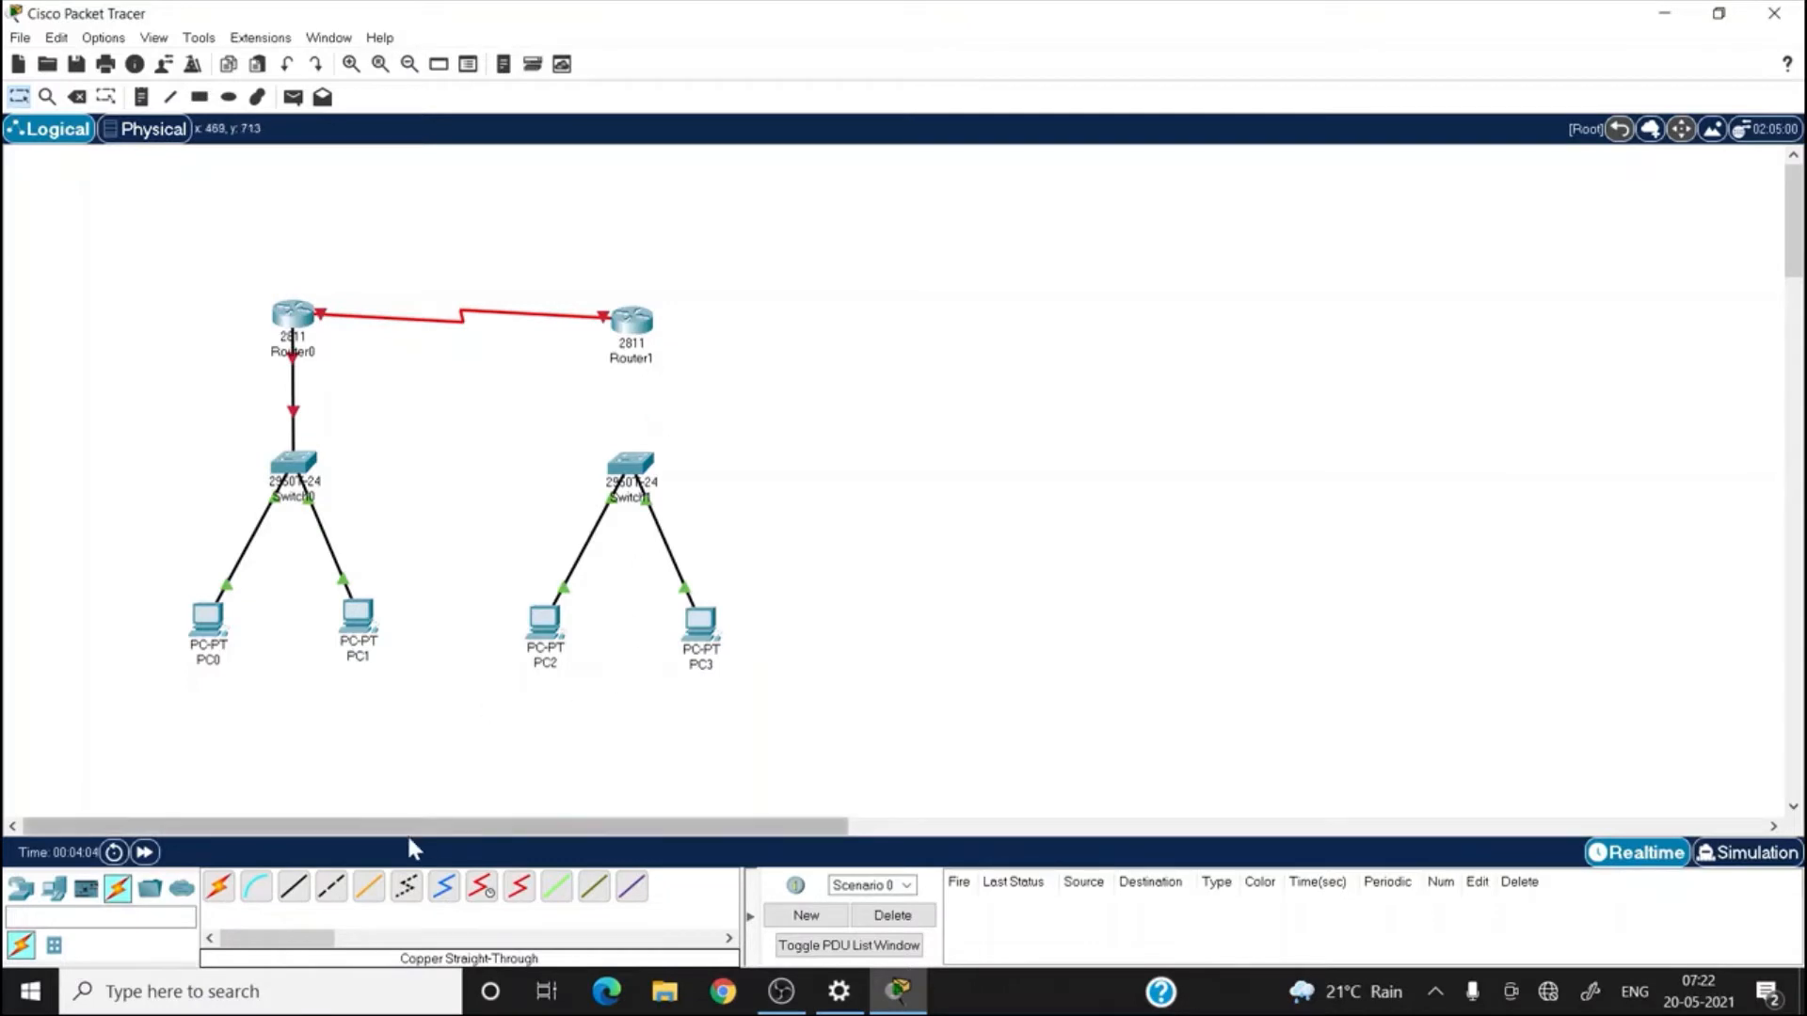
- Connect FastEthernet0/0 of Router1 to FastEthernet0/3 of Switch1 with a copper straight-through cable
left_click(296, 889)
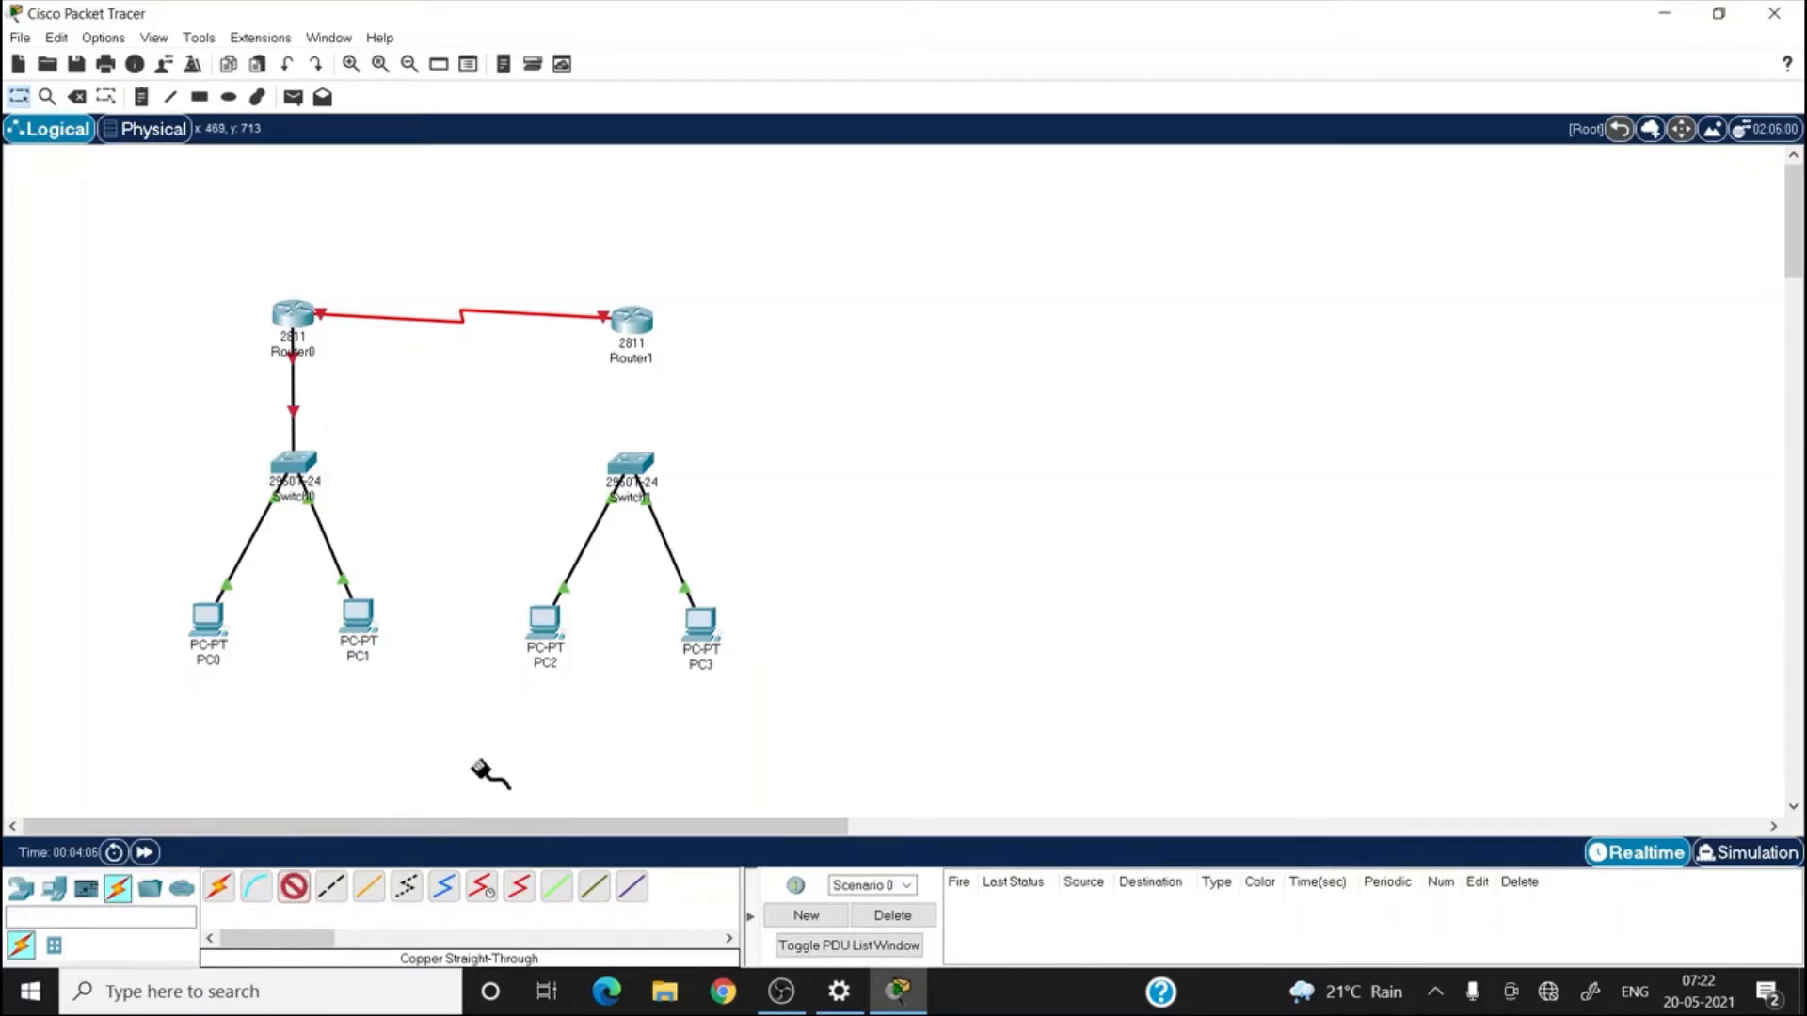
left_click(646, 325)
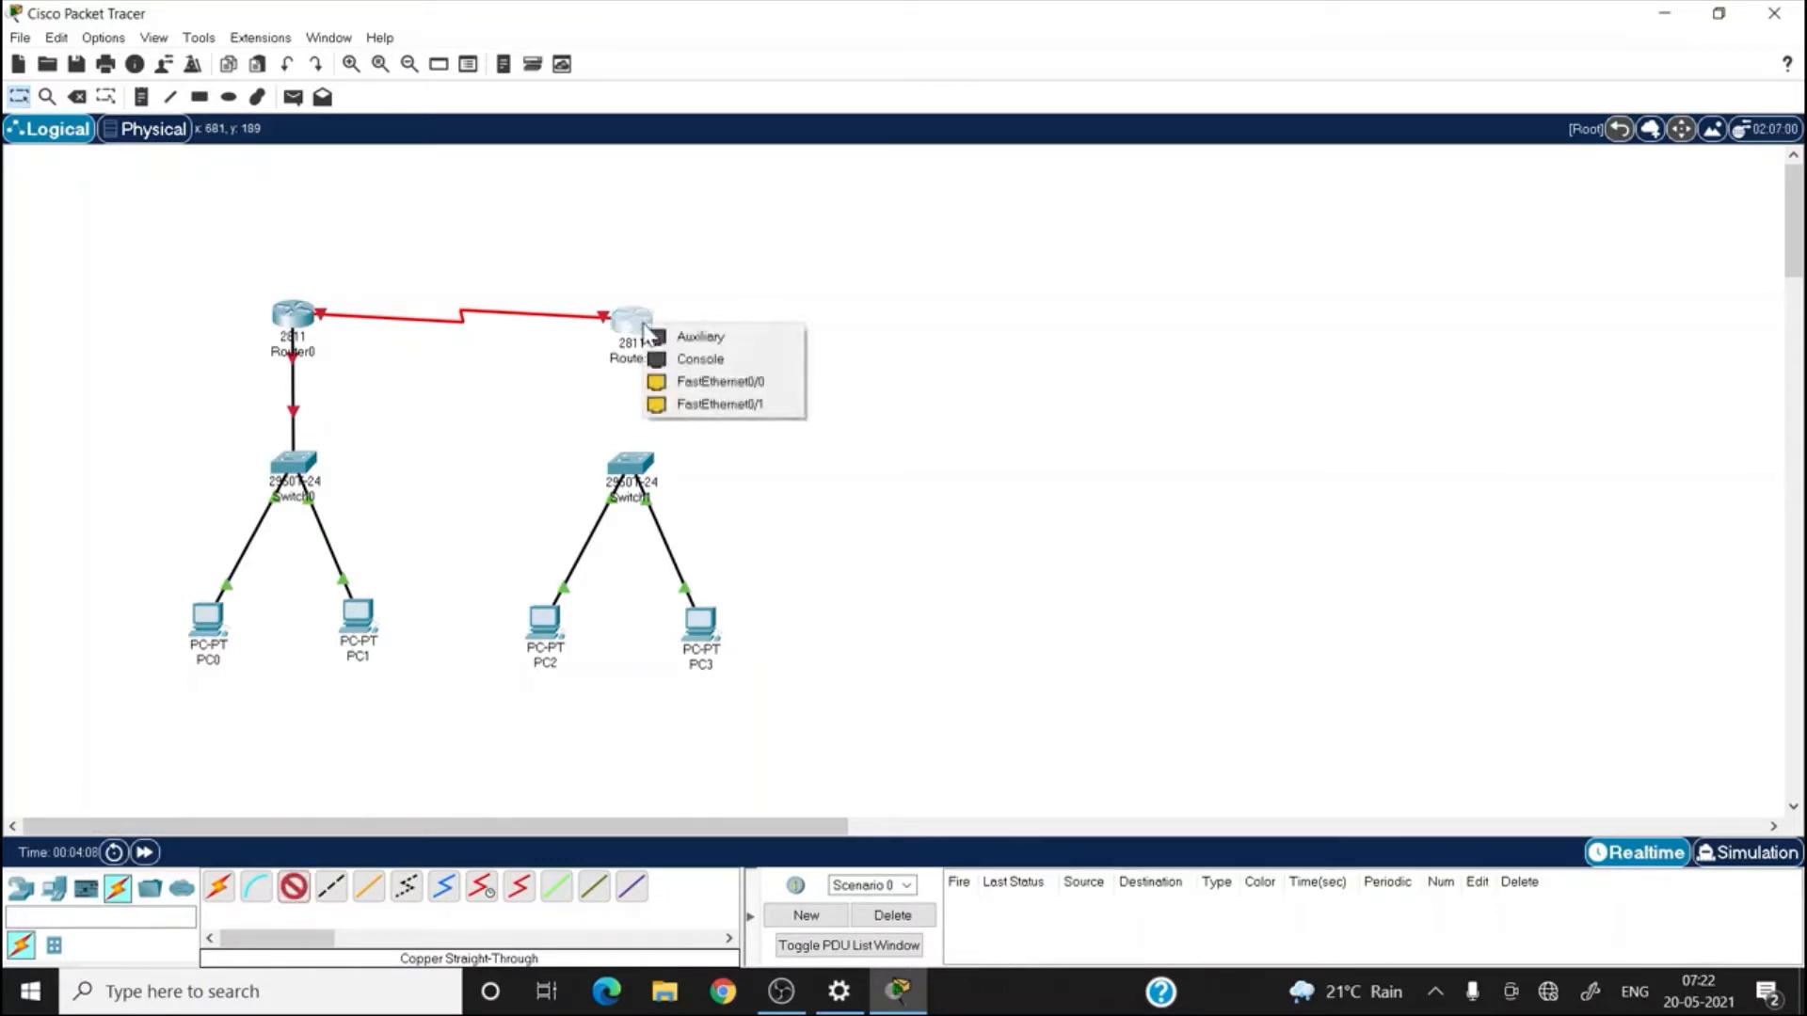
left_click(715, 382)
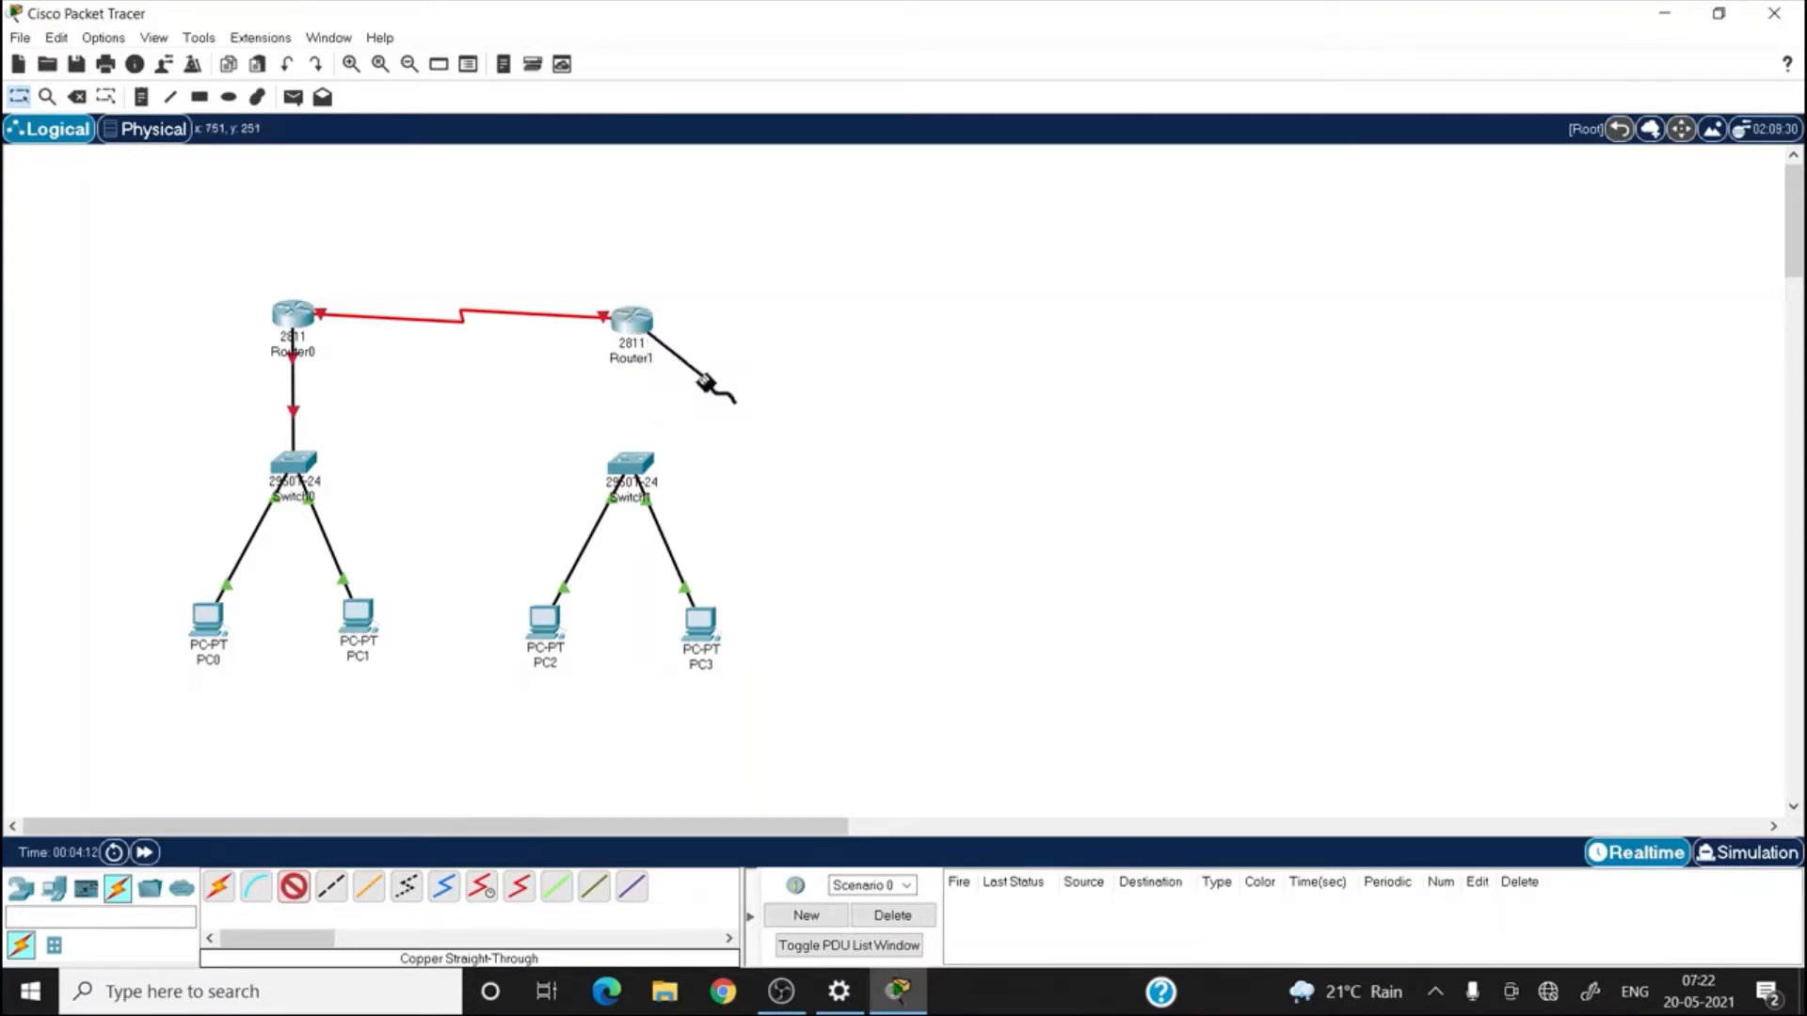
left_click(630, 470)
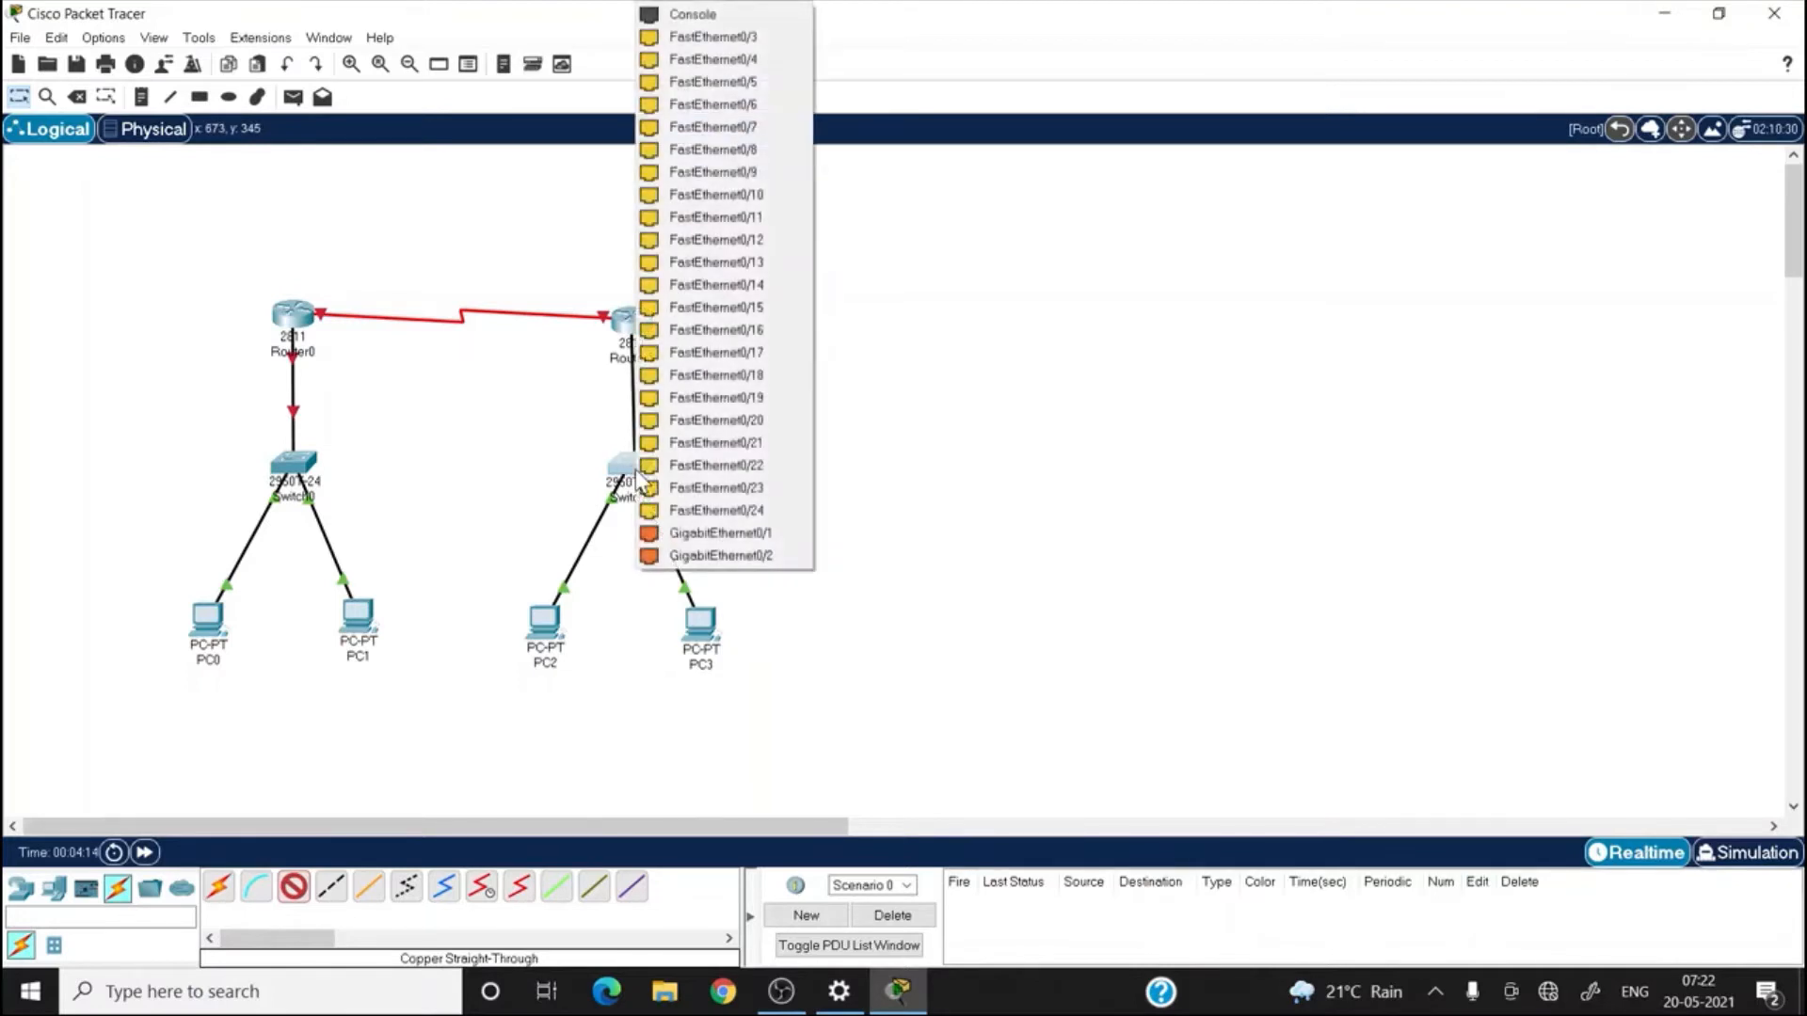
left_click(716, 37)
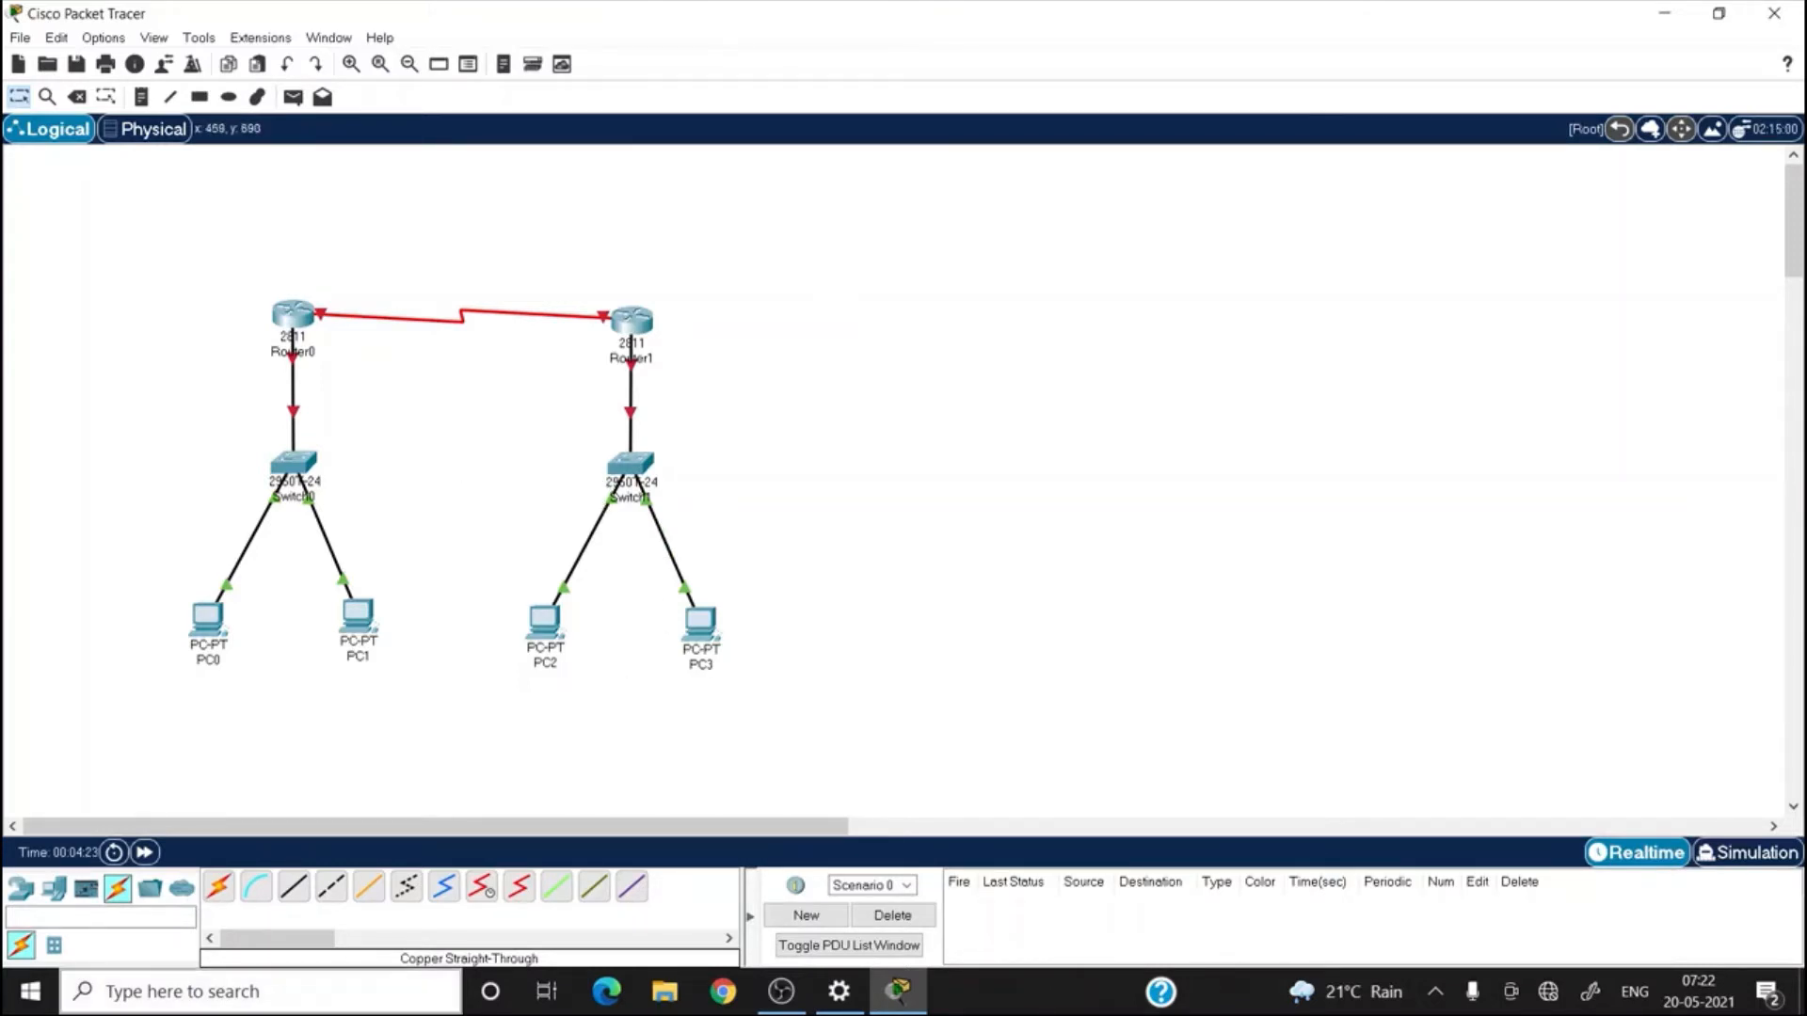
left_click(483, 896)
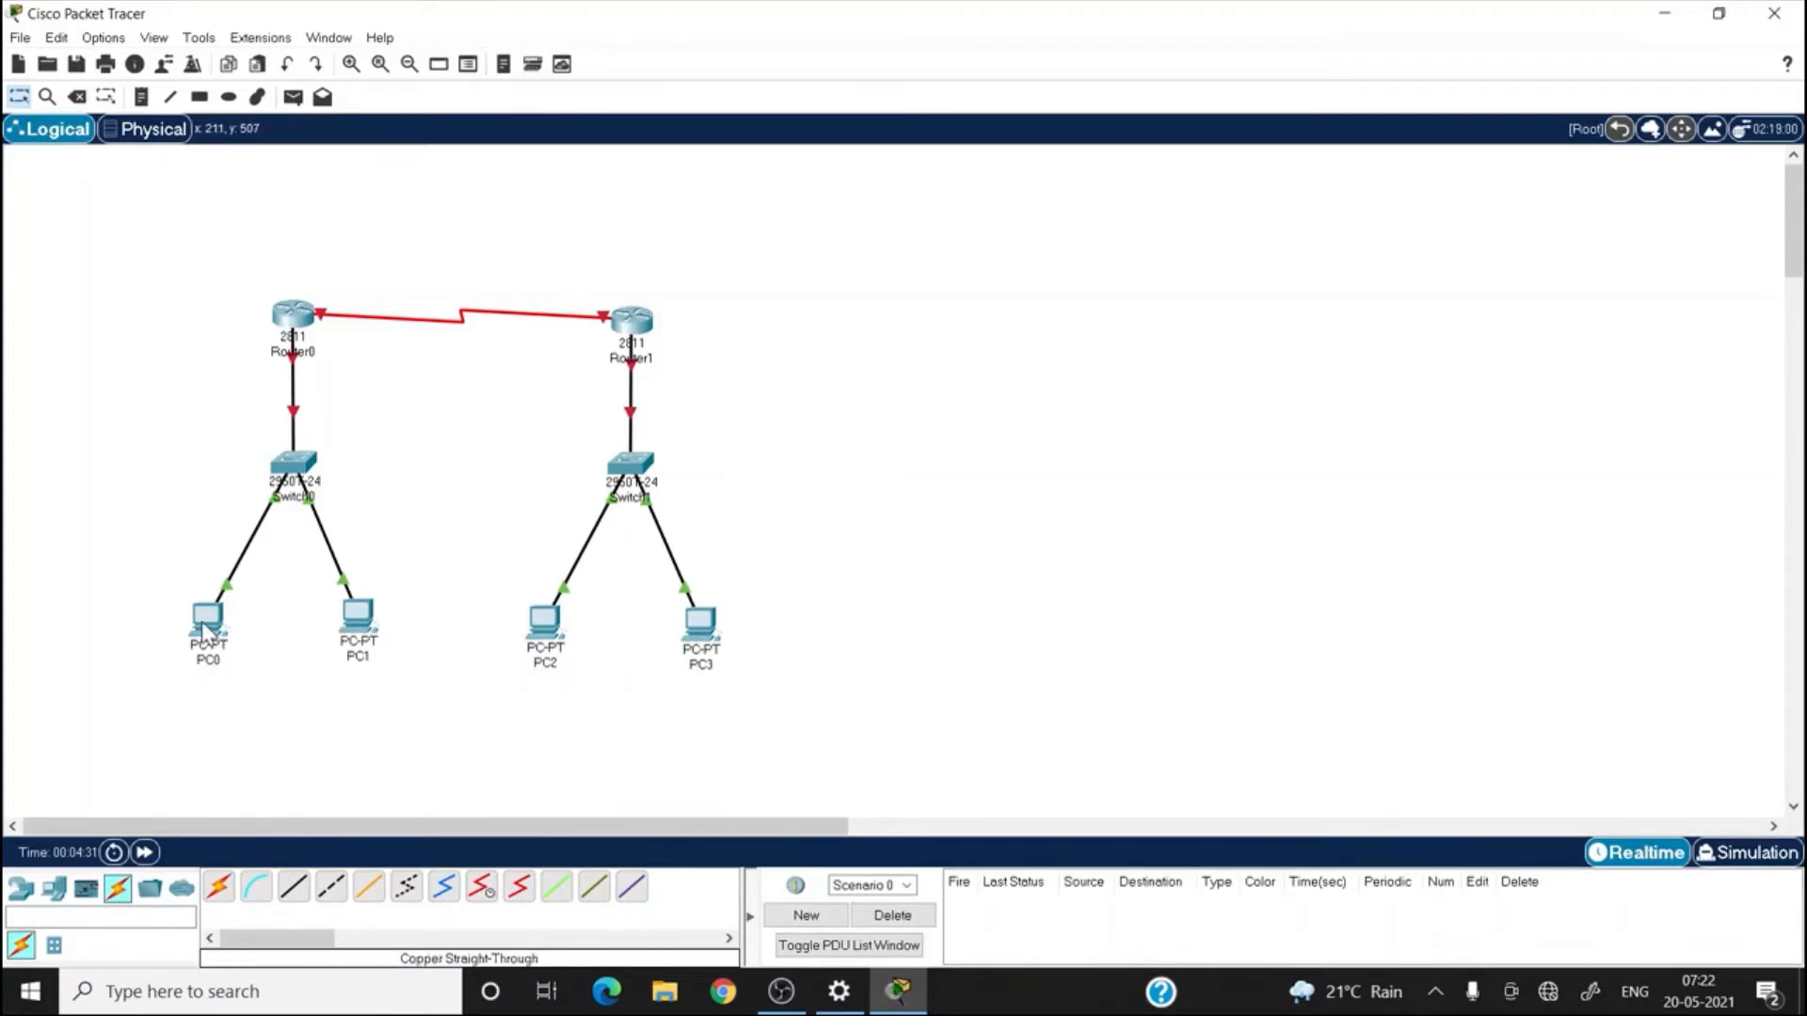
- Open PC0's IP configuration and enter the static IPv4 address 200.0.10.2
mouse_move(204, 625)
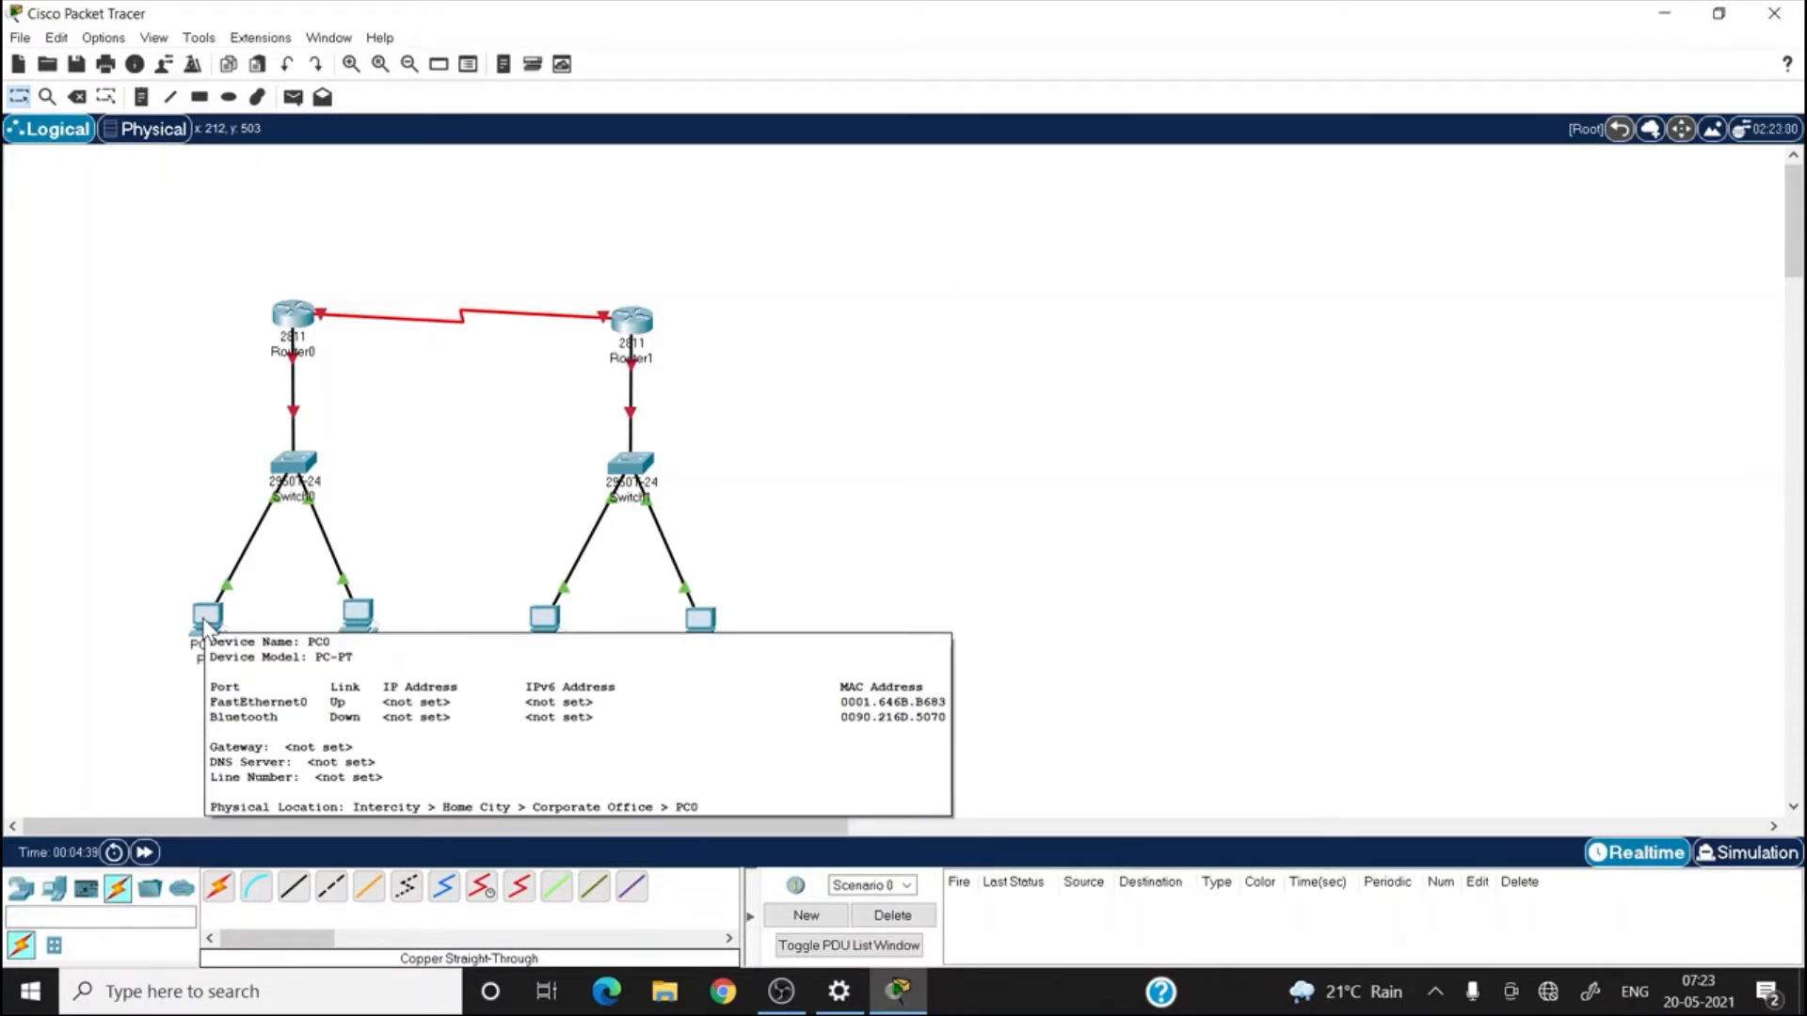
left_click(204, 624)
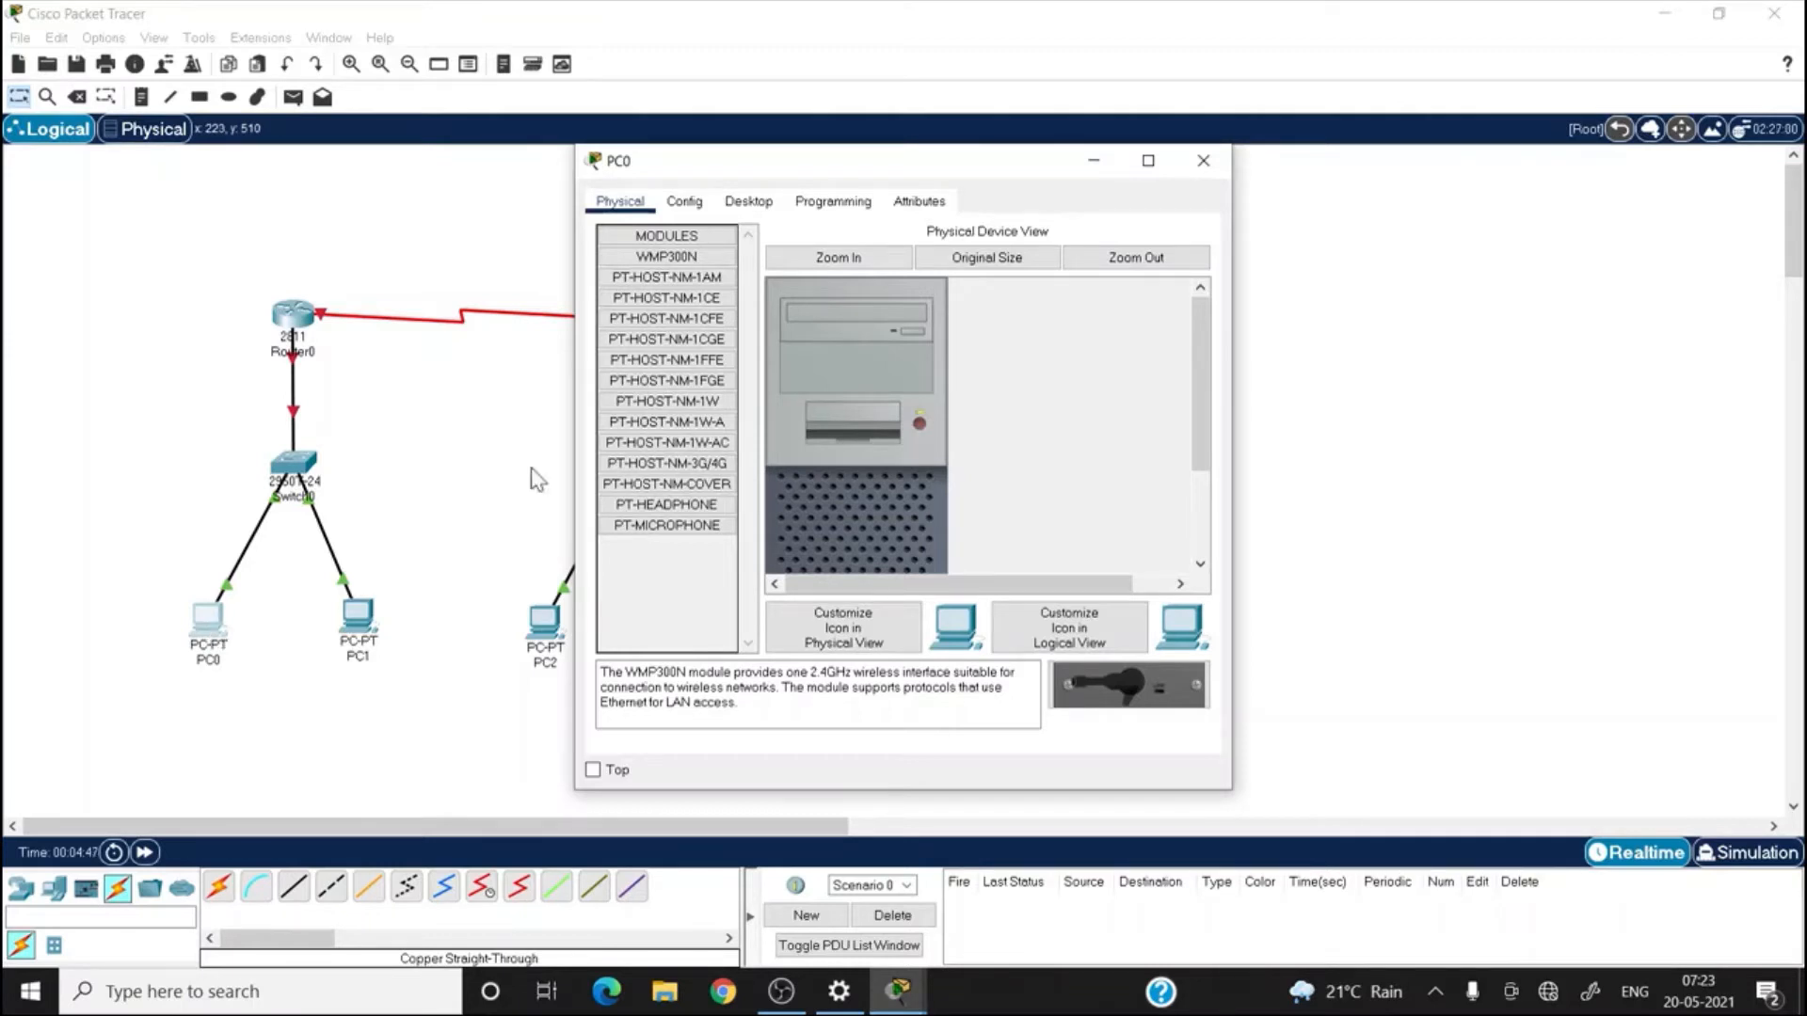
left_click(746, 203)
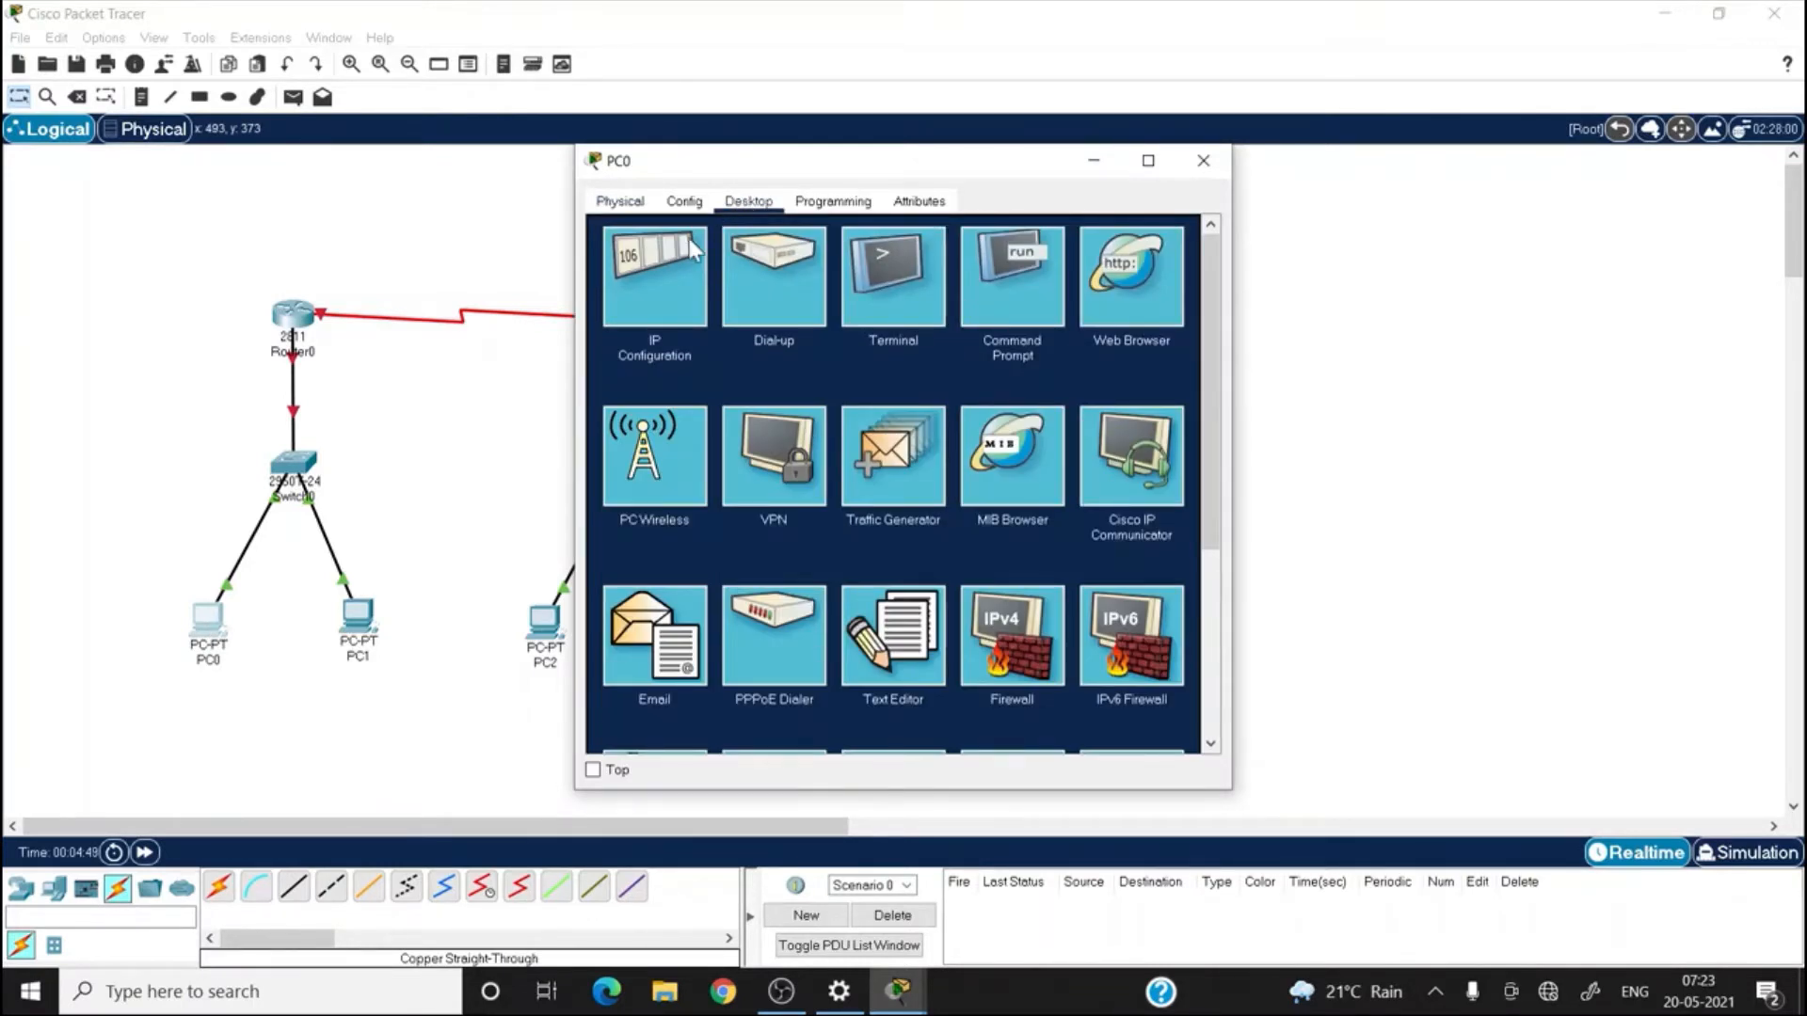
left_click(659, 267)
left_click(932, 341)
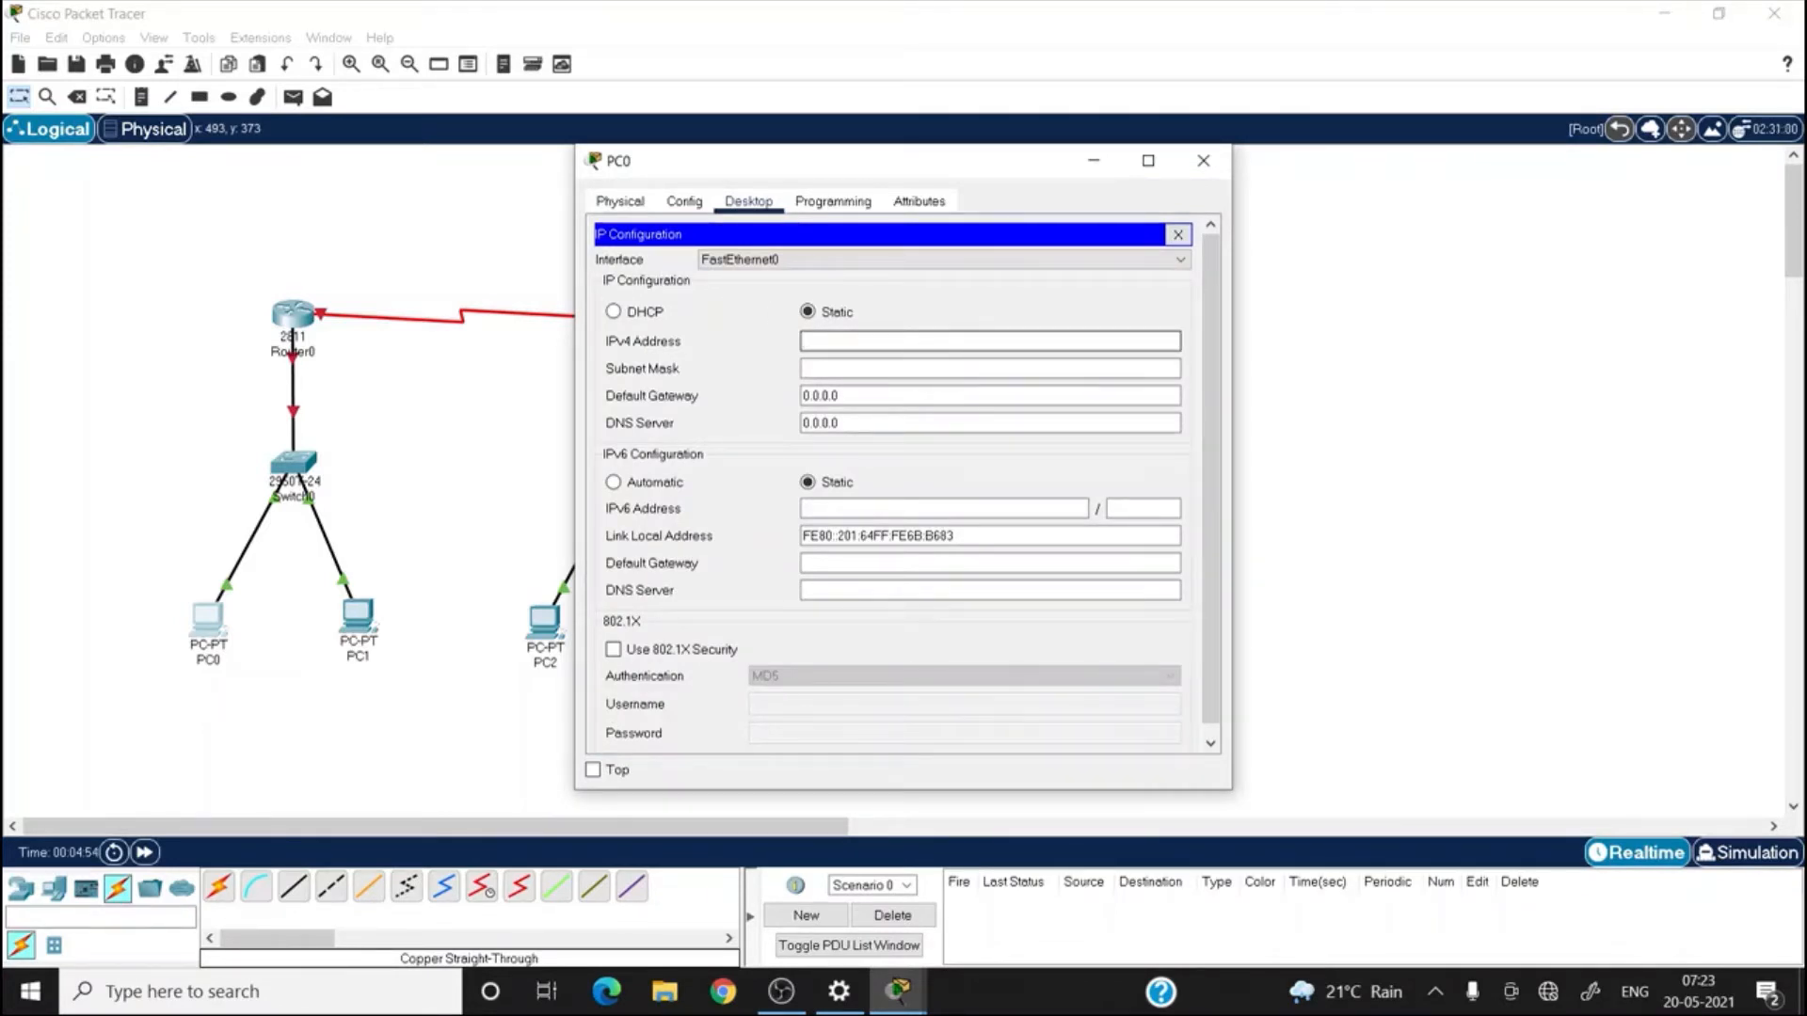
type("200")
type(".0")
type(".10")
type(",2")
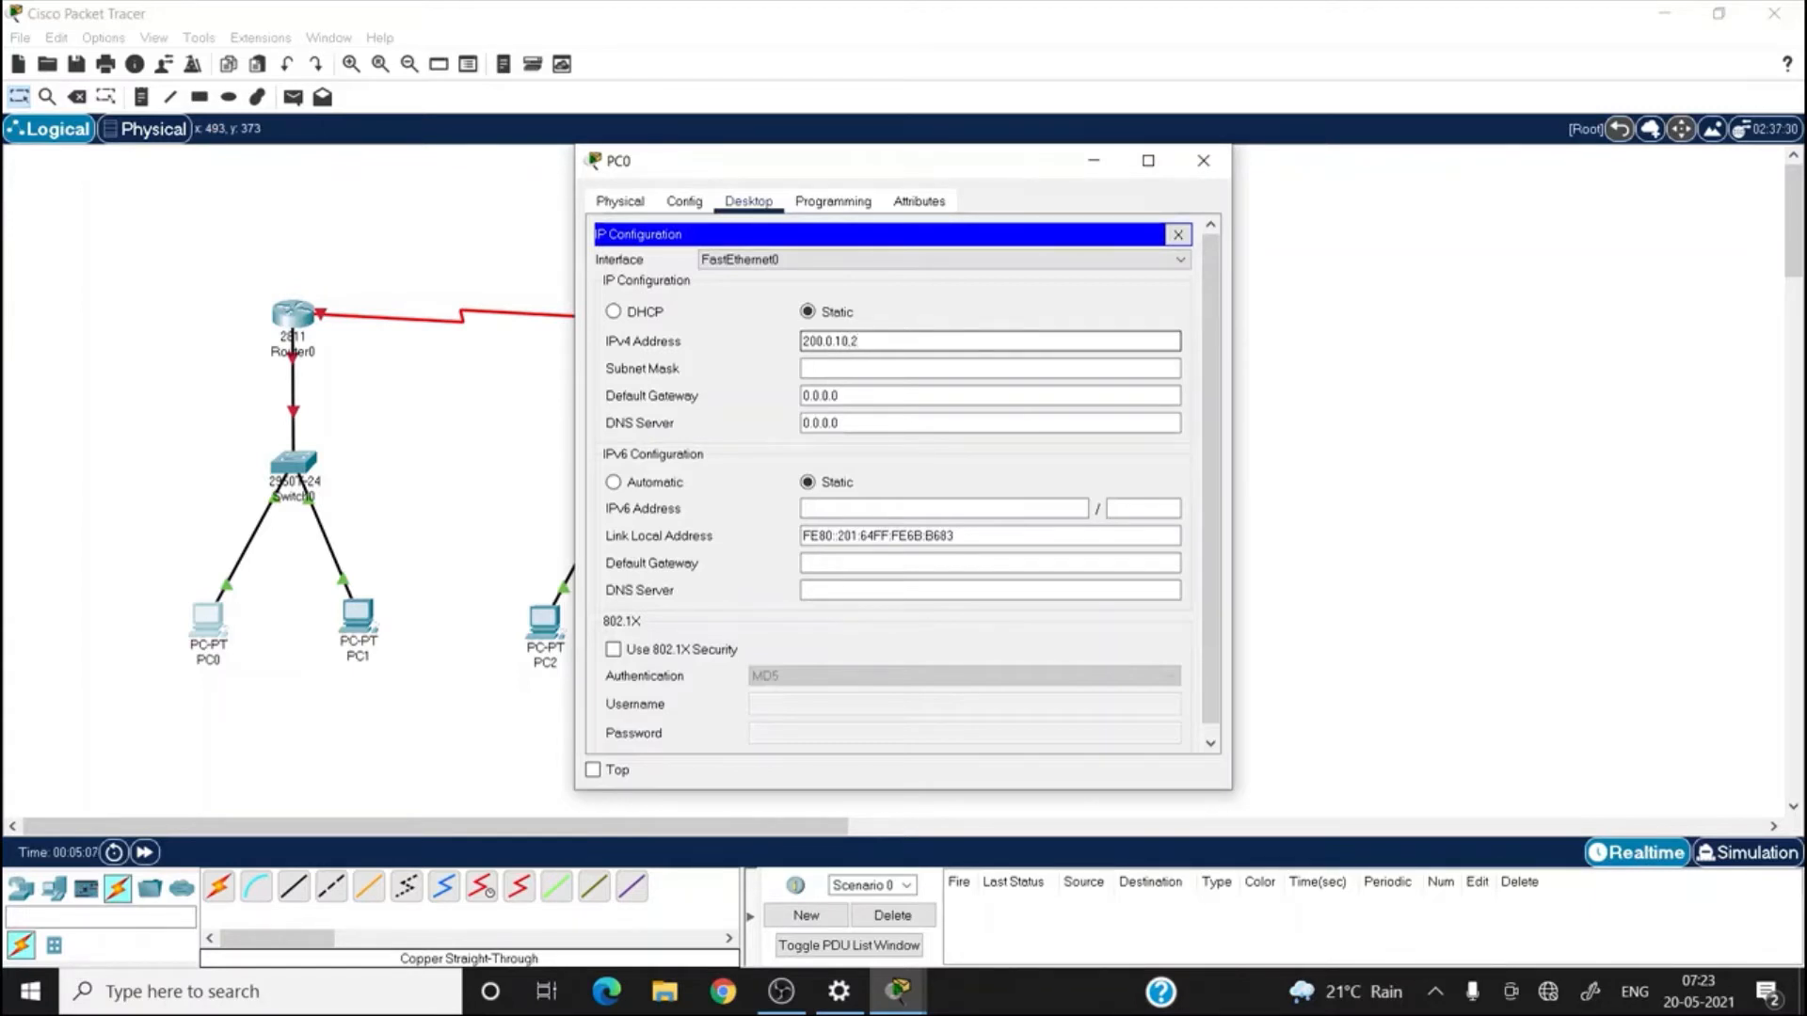
- Set PC0's subnet mask to 255.255.255.0 and its default gateway to 200.0.10.1
left_click(924, 368)
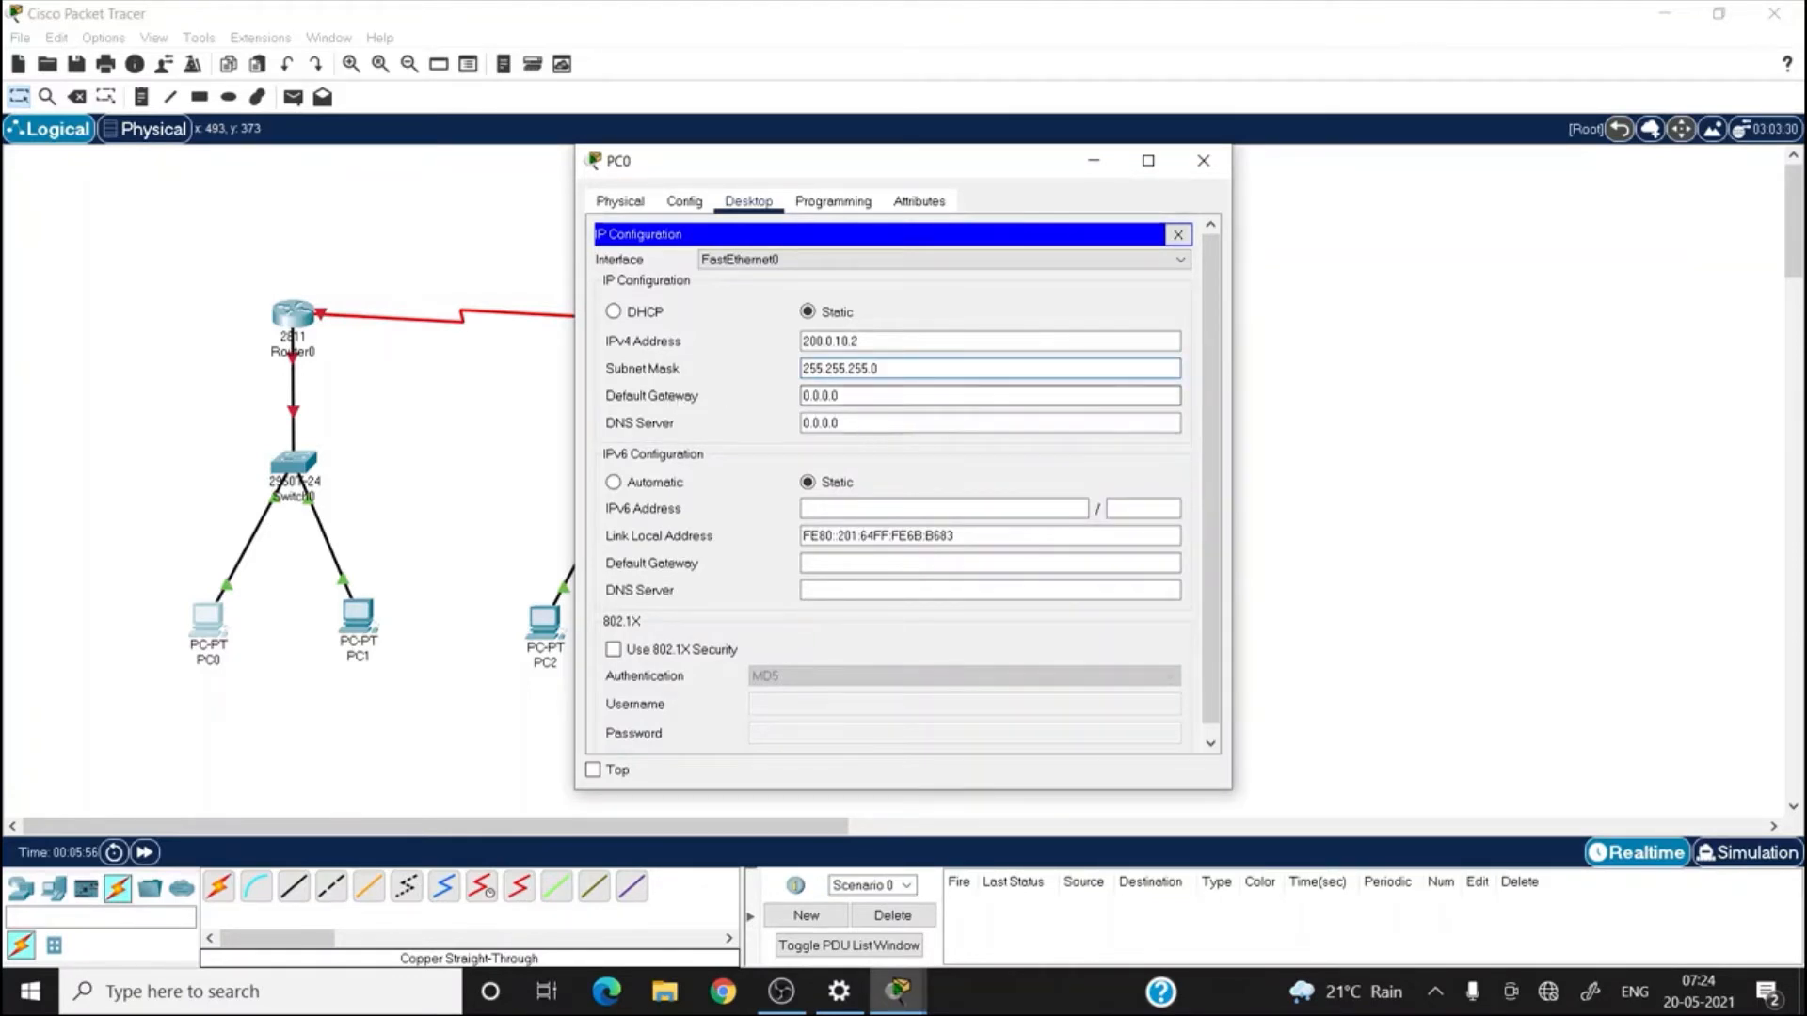
key("Tab")
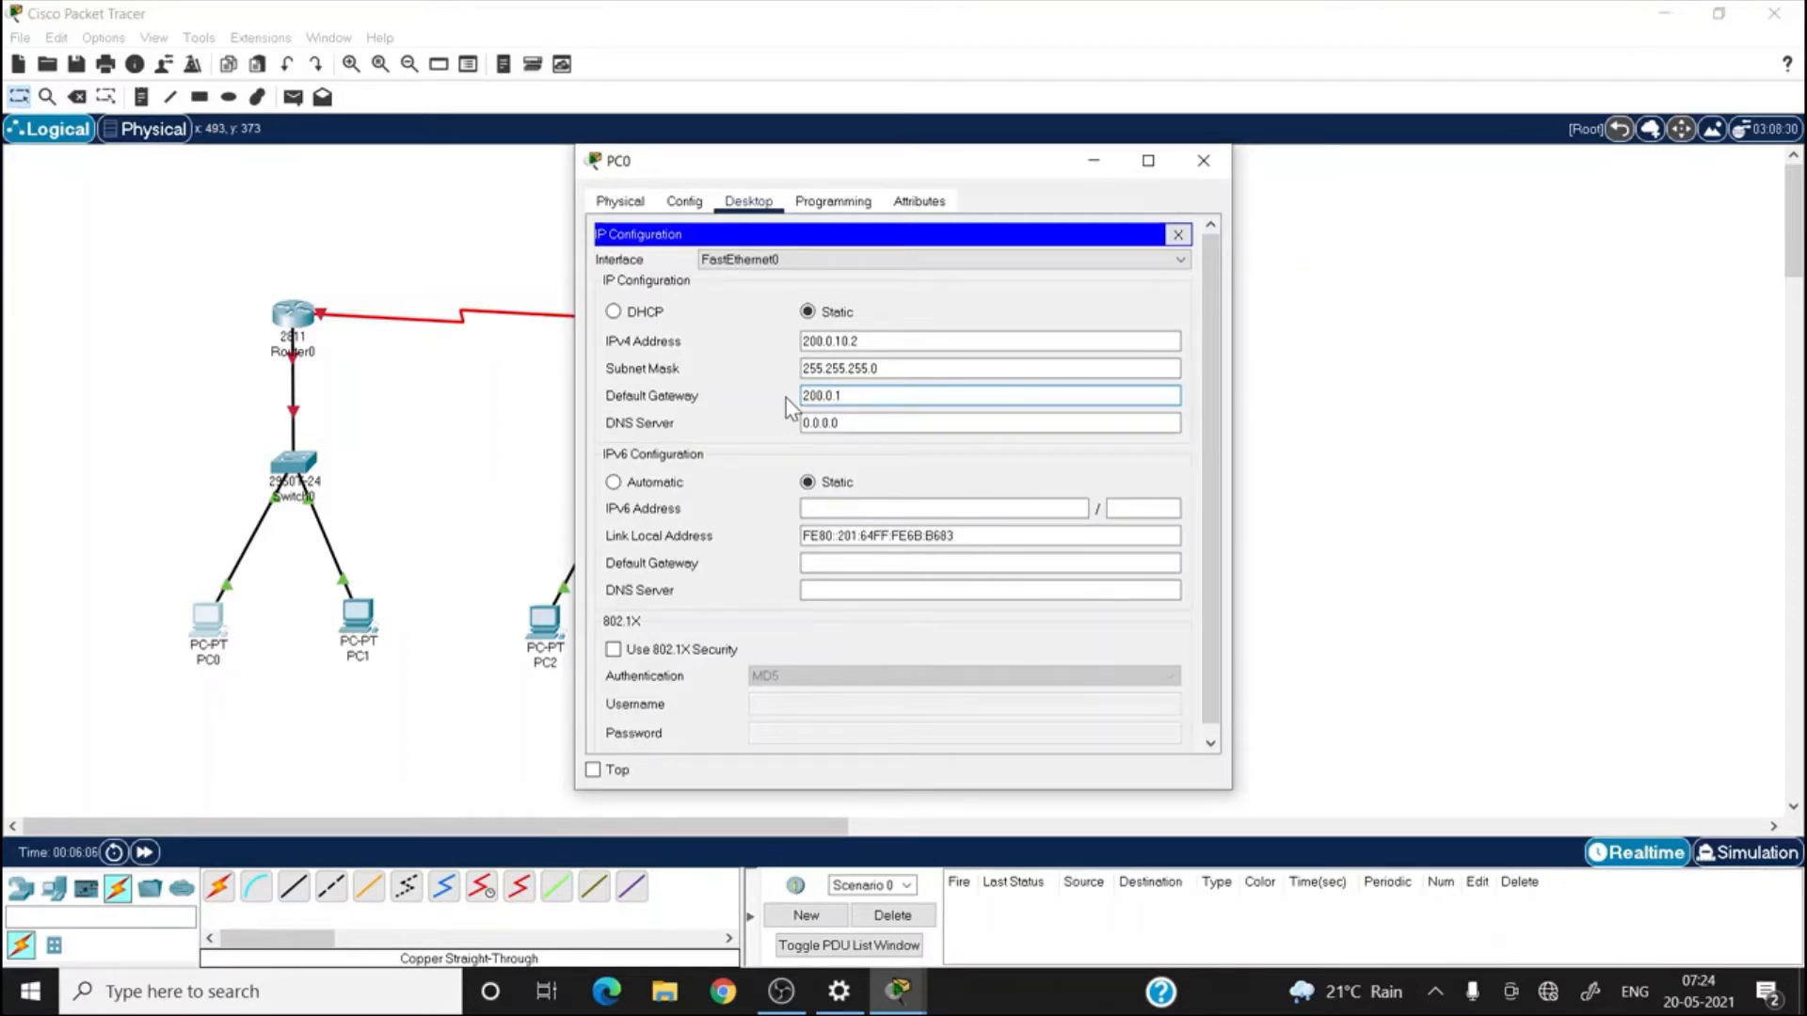
type("0.1")
left_click(838, 422)
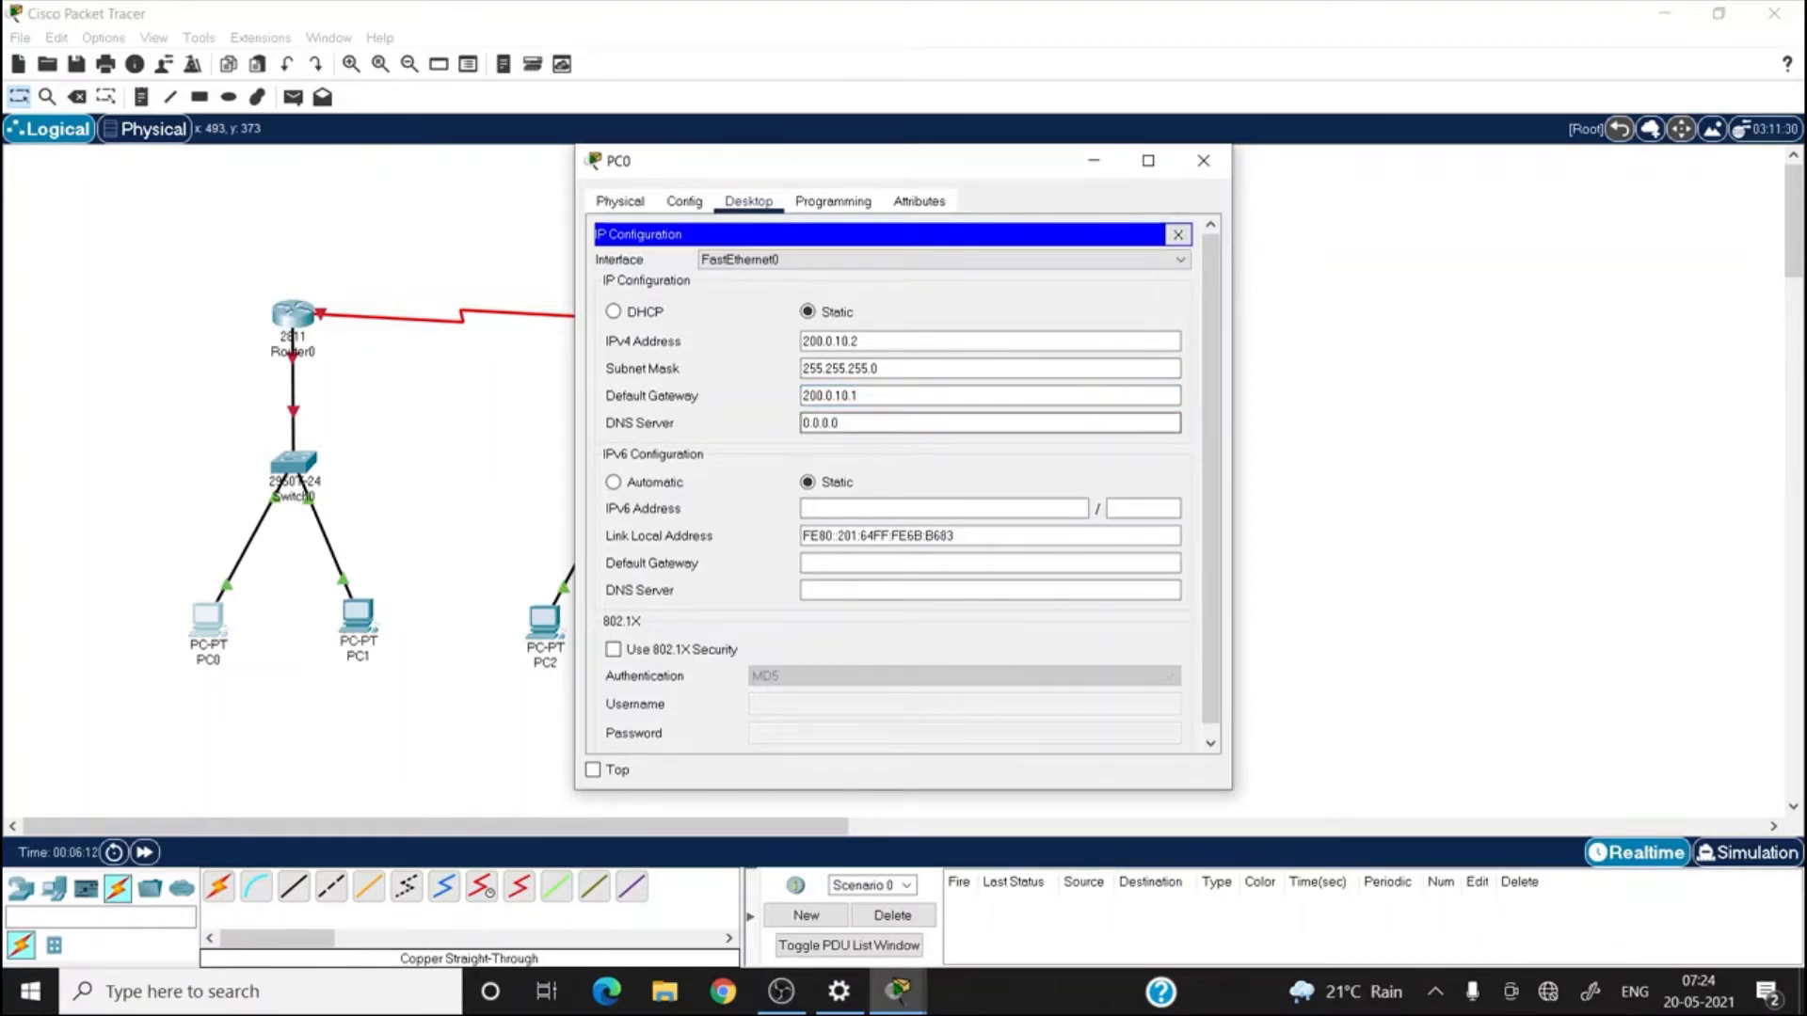
- Close PC0's settings, then open PC1's IP configuration and enter the static IPv4 address 200.0.10.3
left_click(1205, 162)
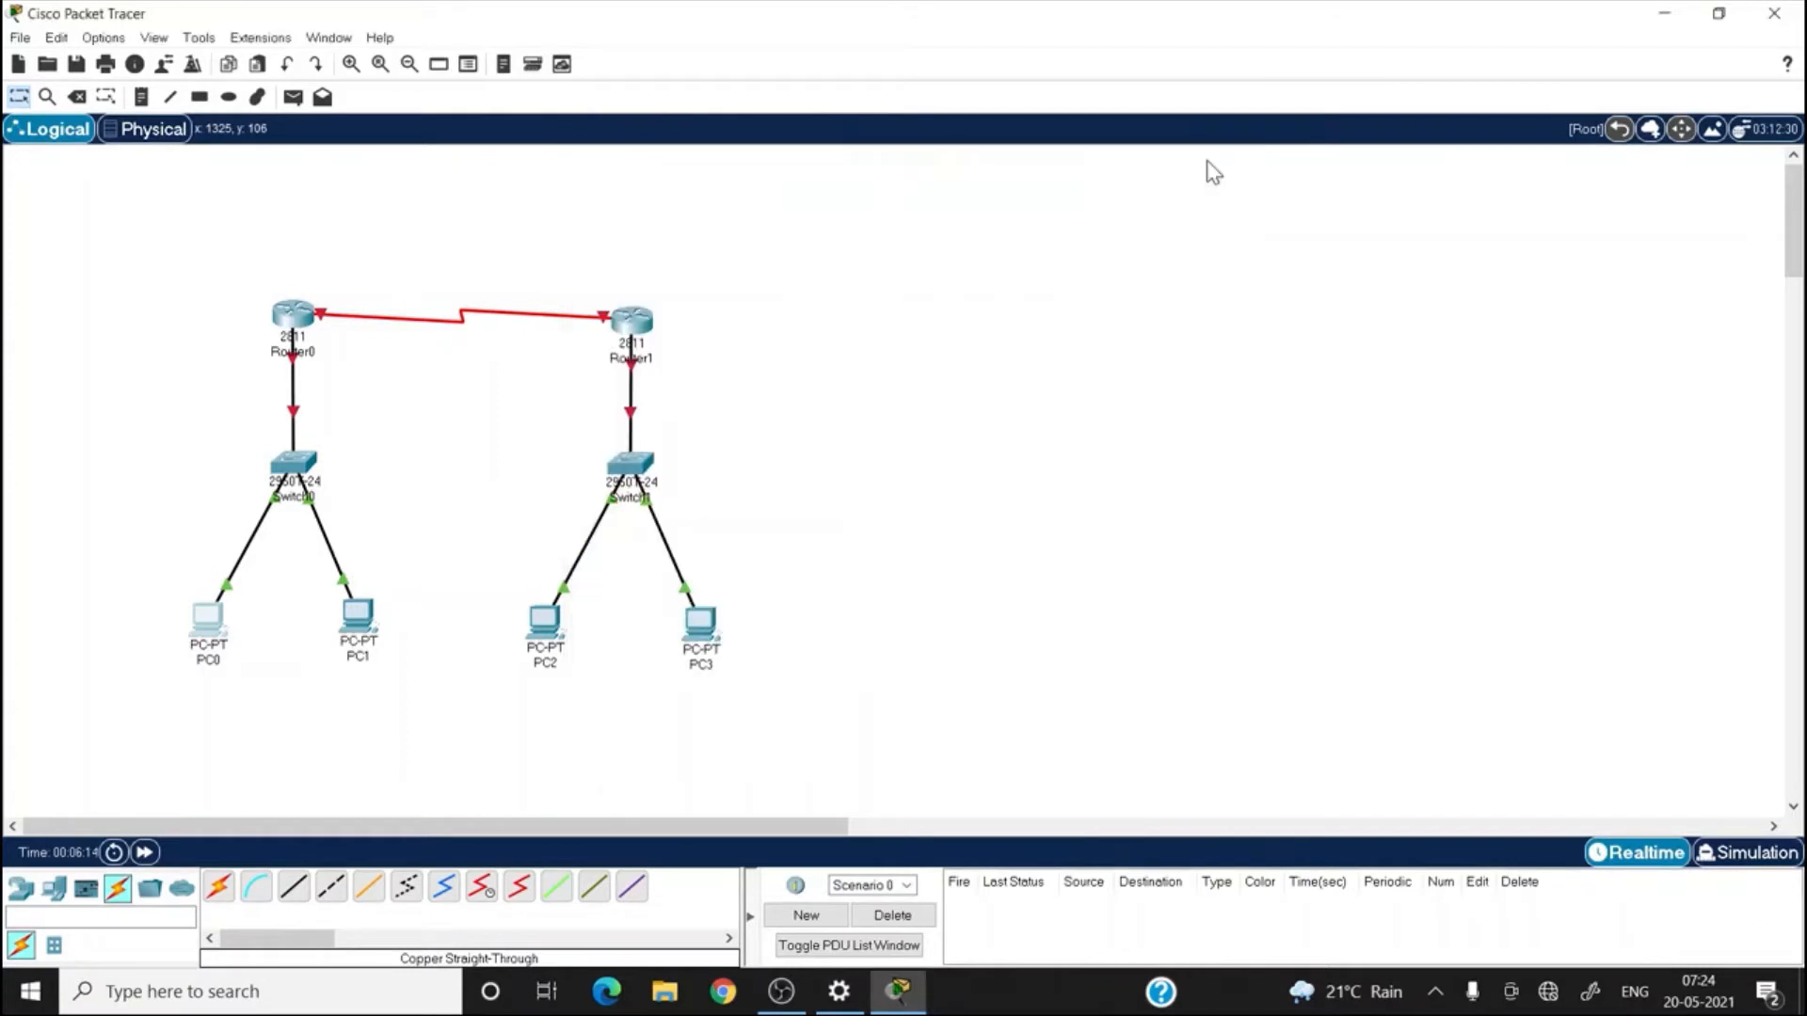
left_click(359, 620)
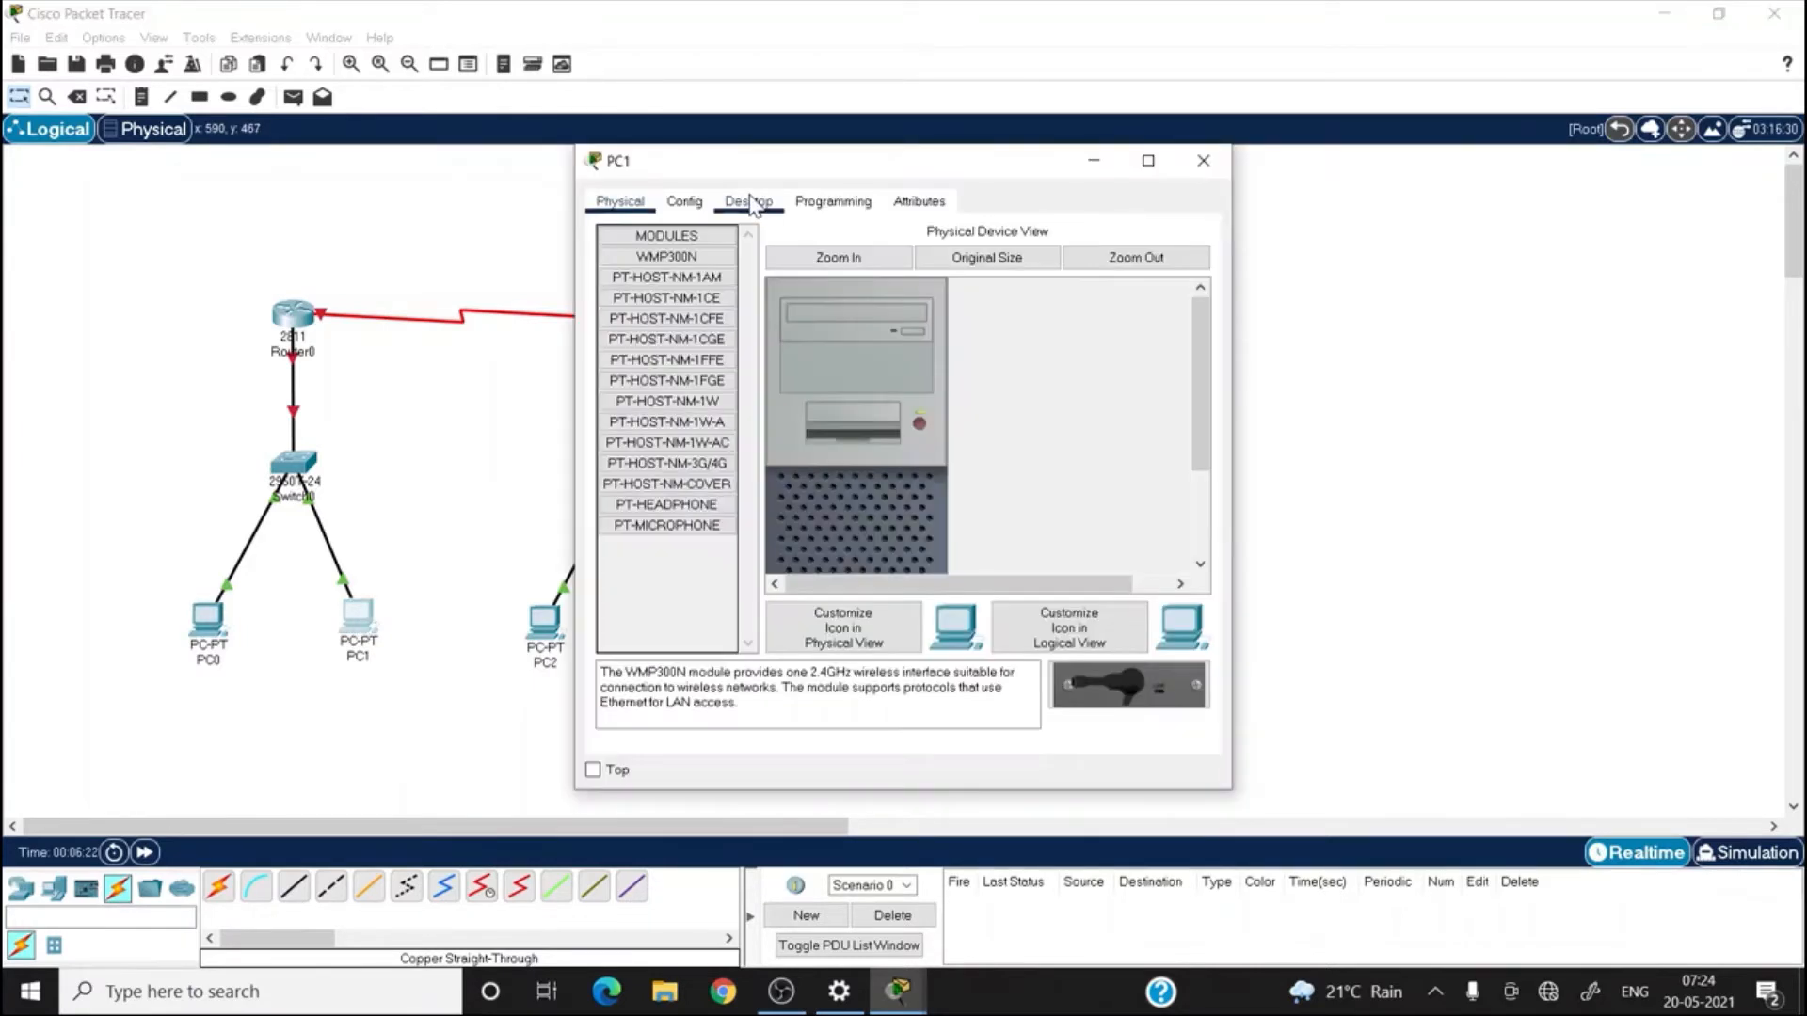
left_click(750, 202)
left_click(648, 252)
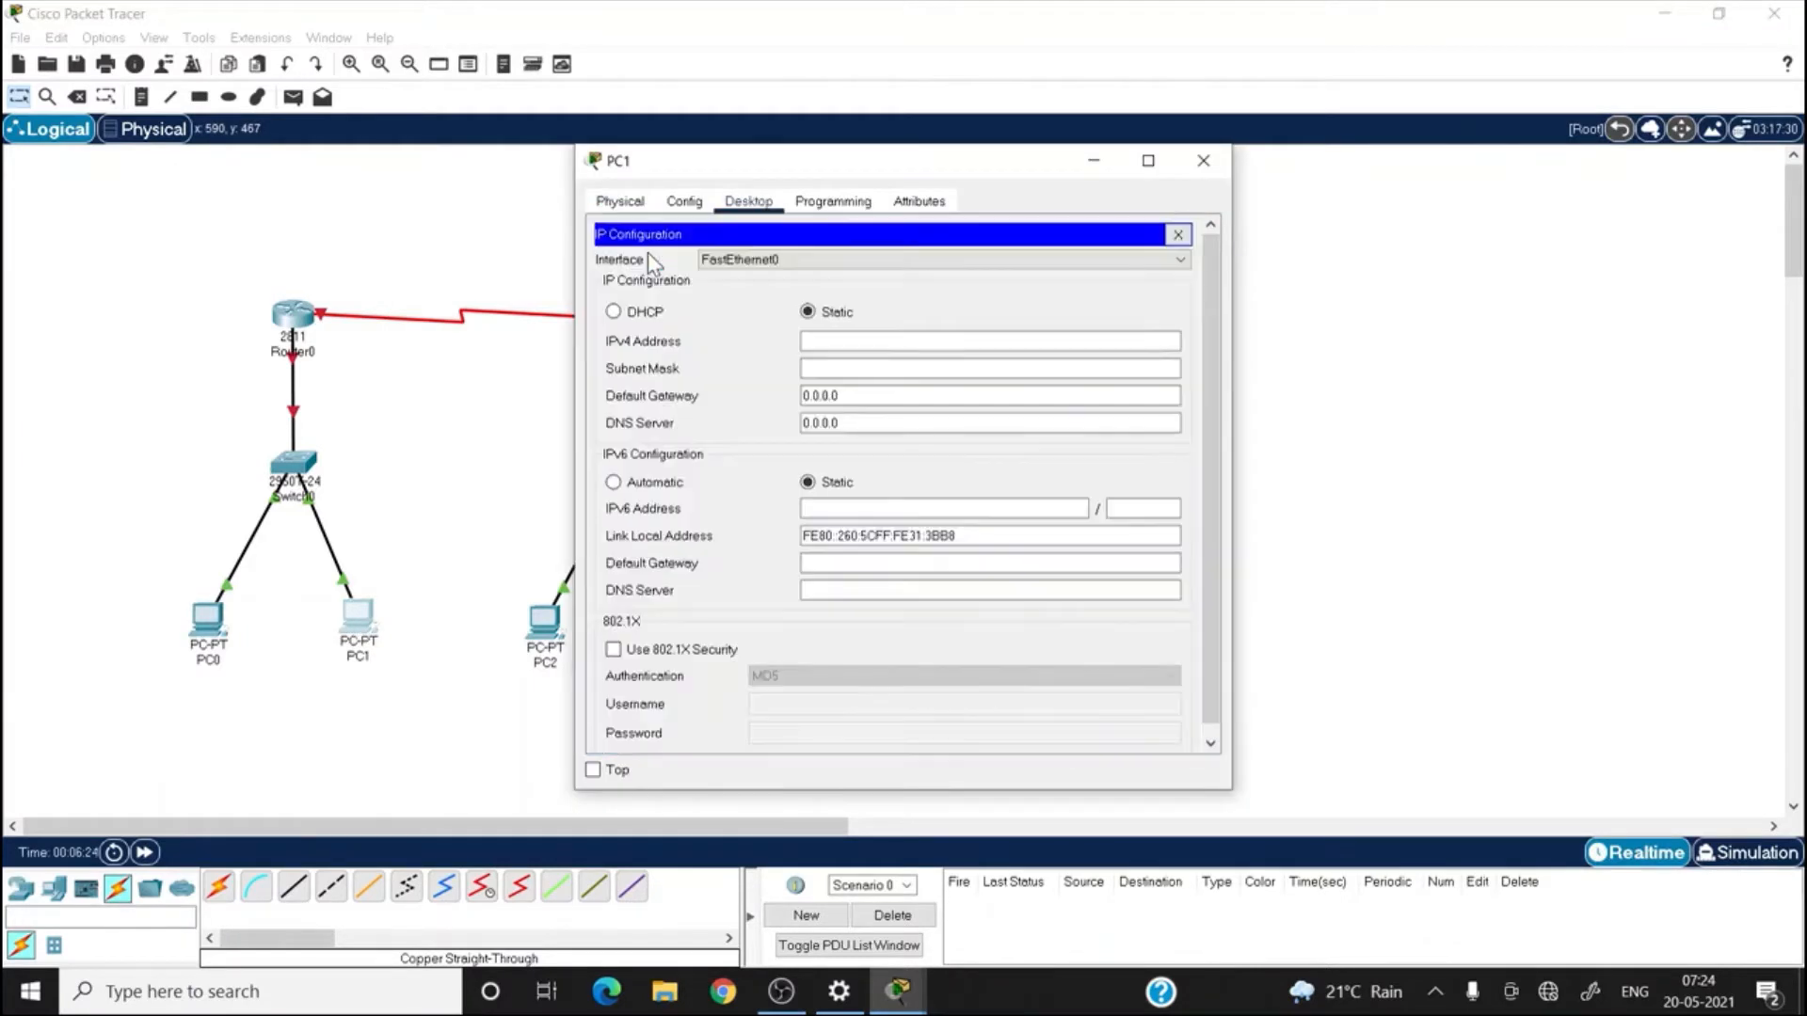
left_click(988, 341)
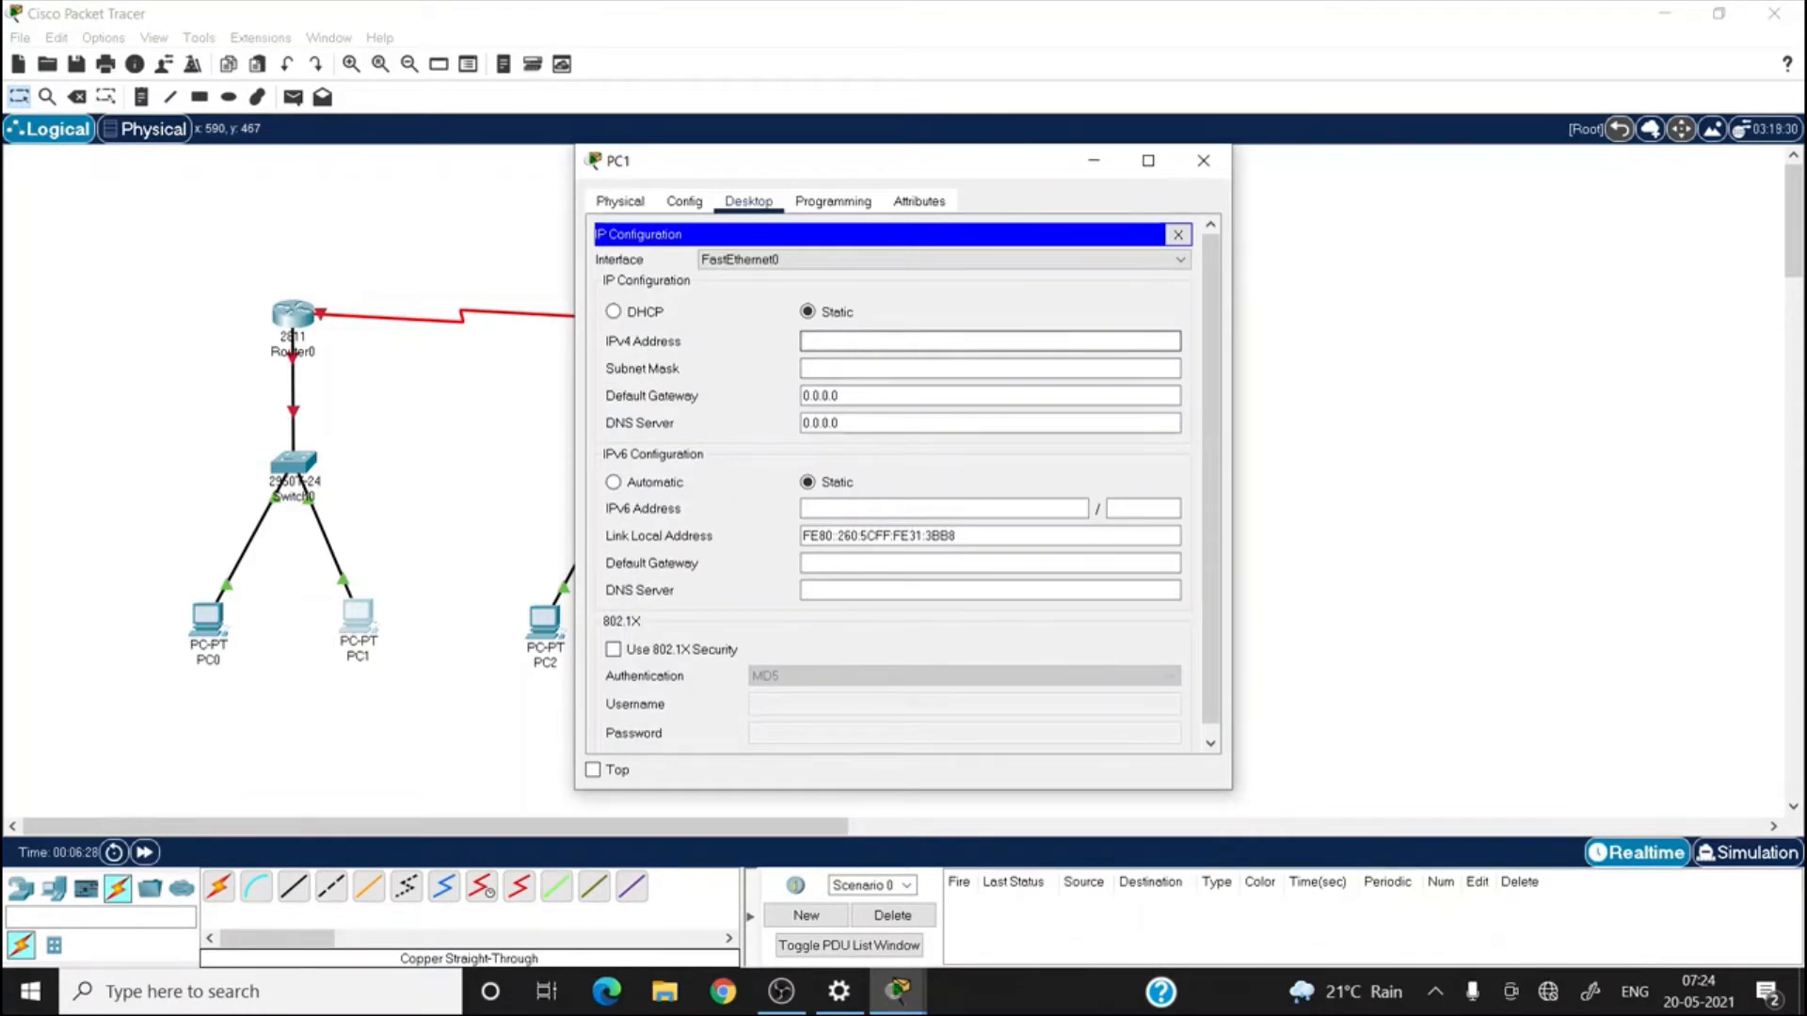
type("200.0.10.3")
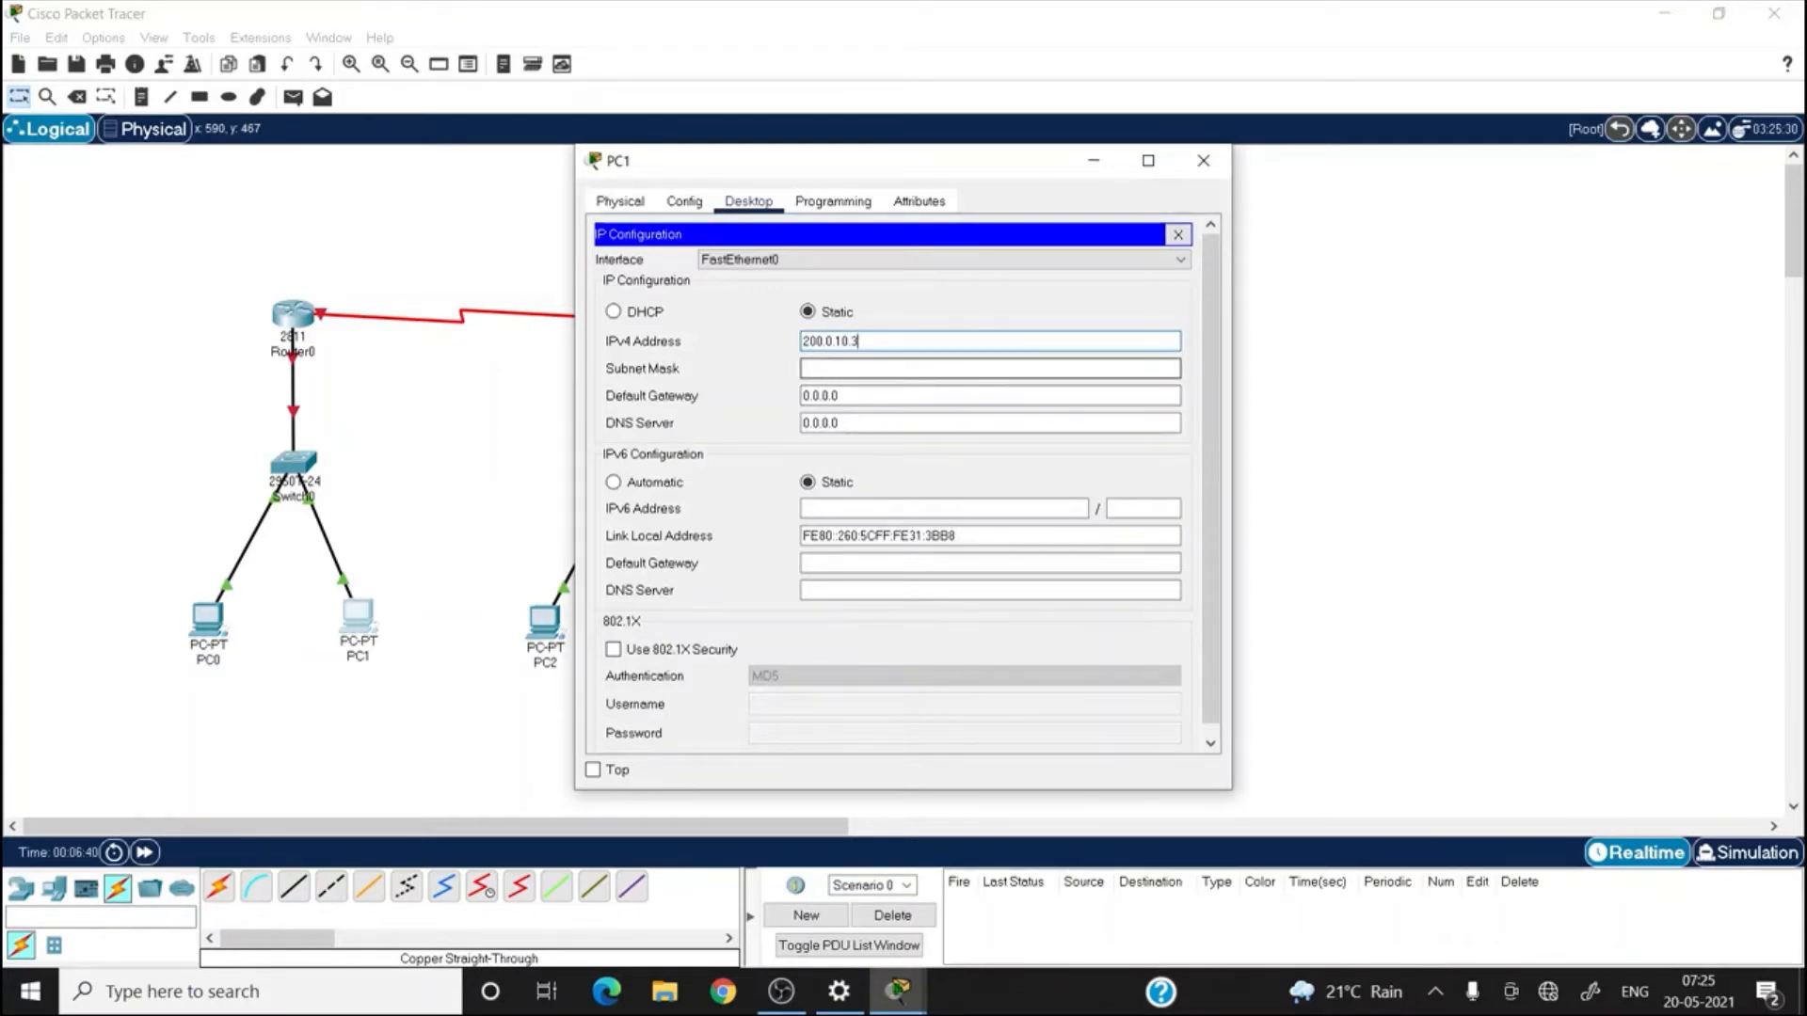
- Set PC1's subnet mask to 255.255.255.0 and its default gateway to 200.0.10.1, and close its settings
left_click(988, 368)
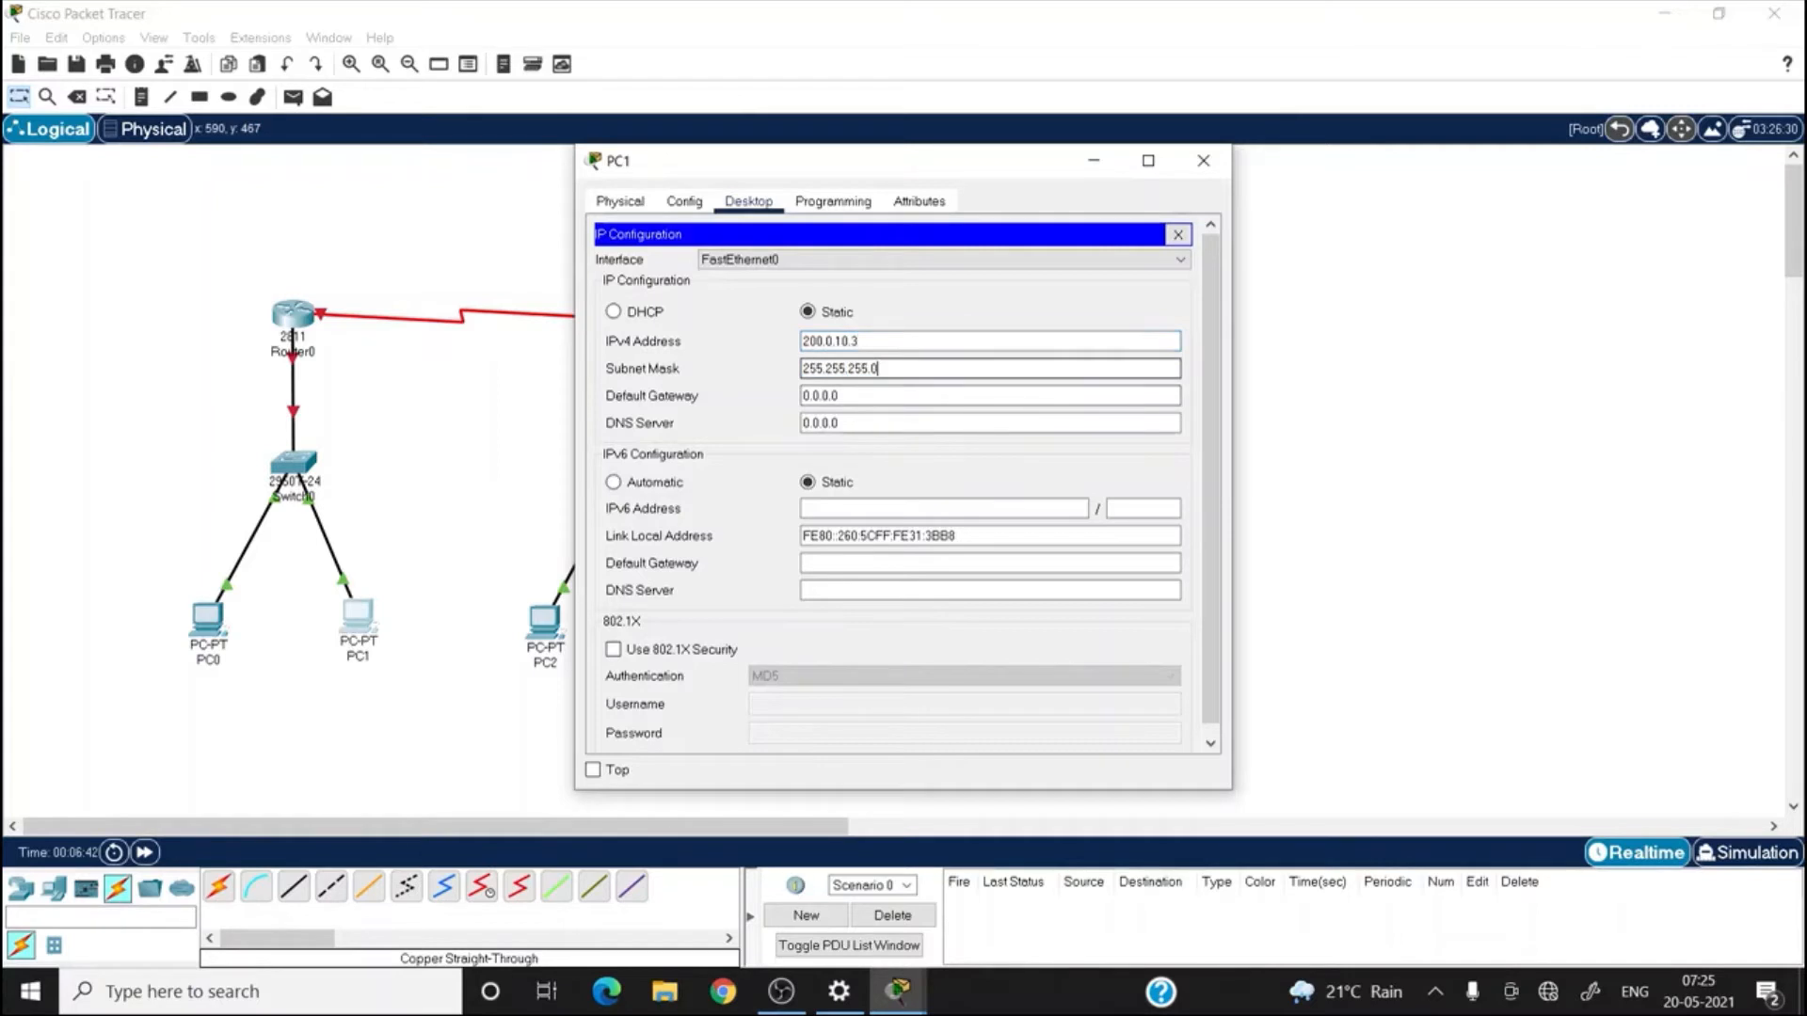
key("Tab")
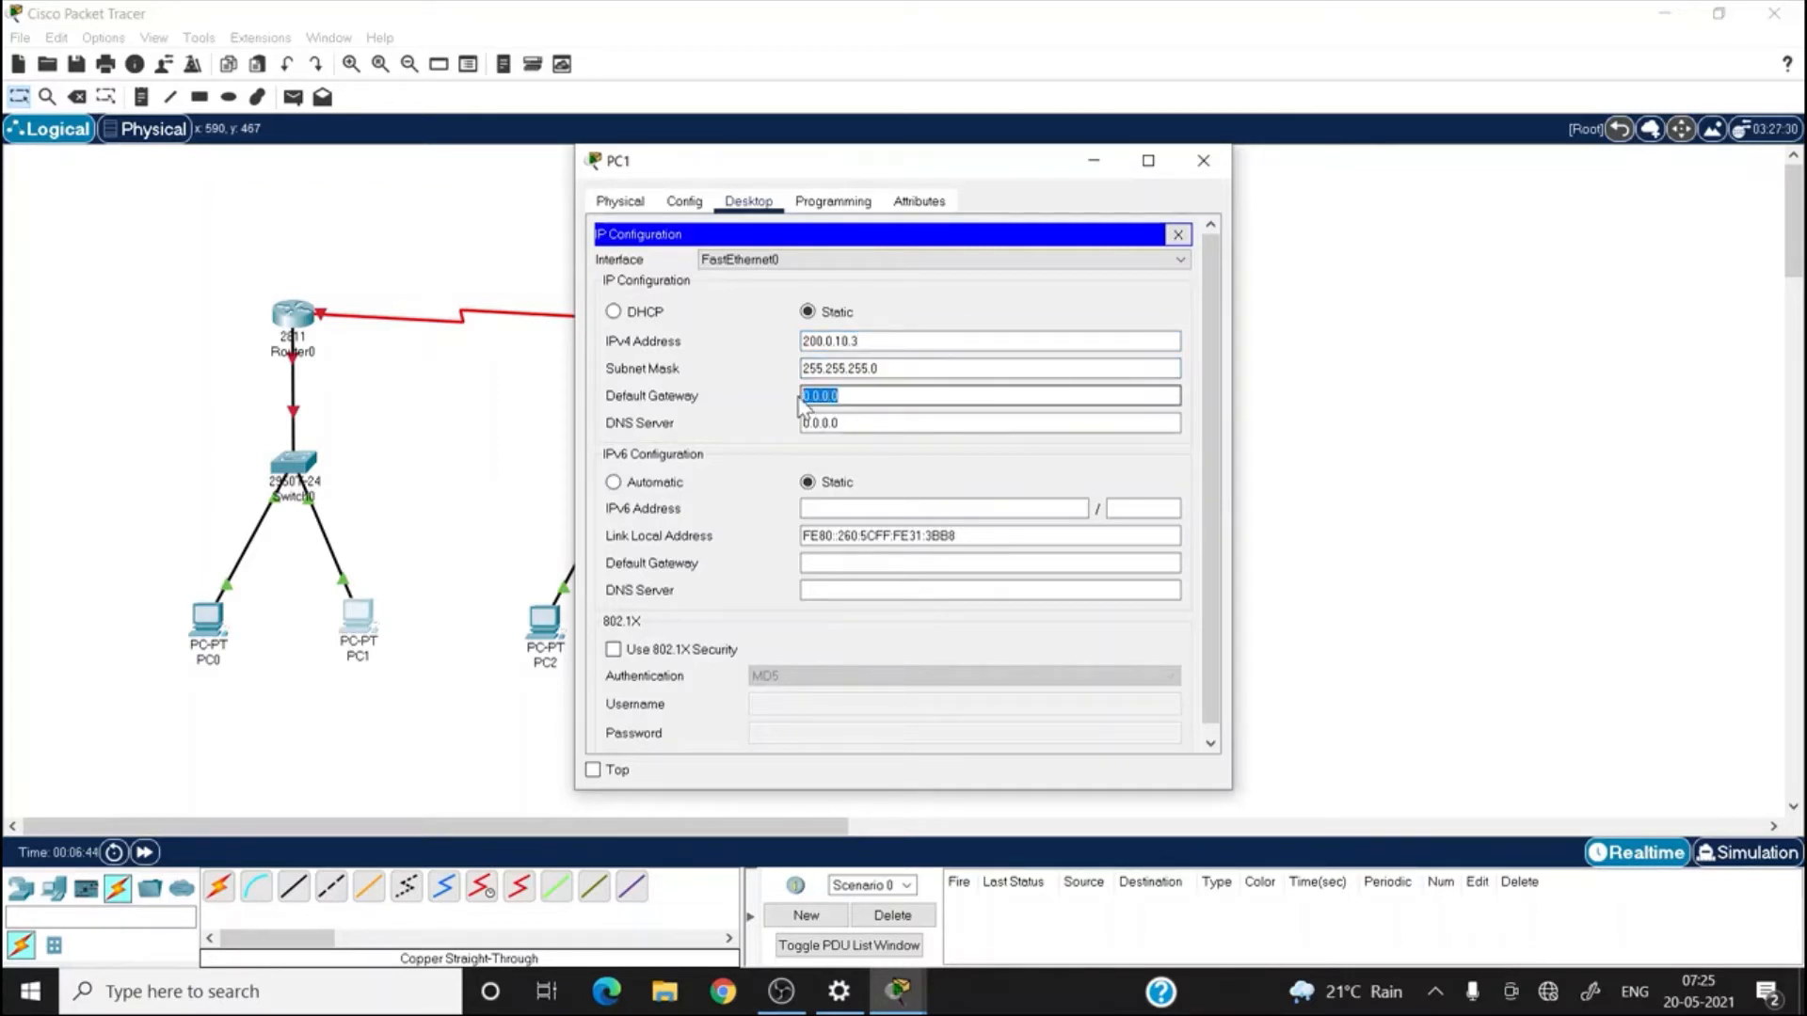
type("200")
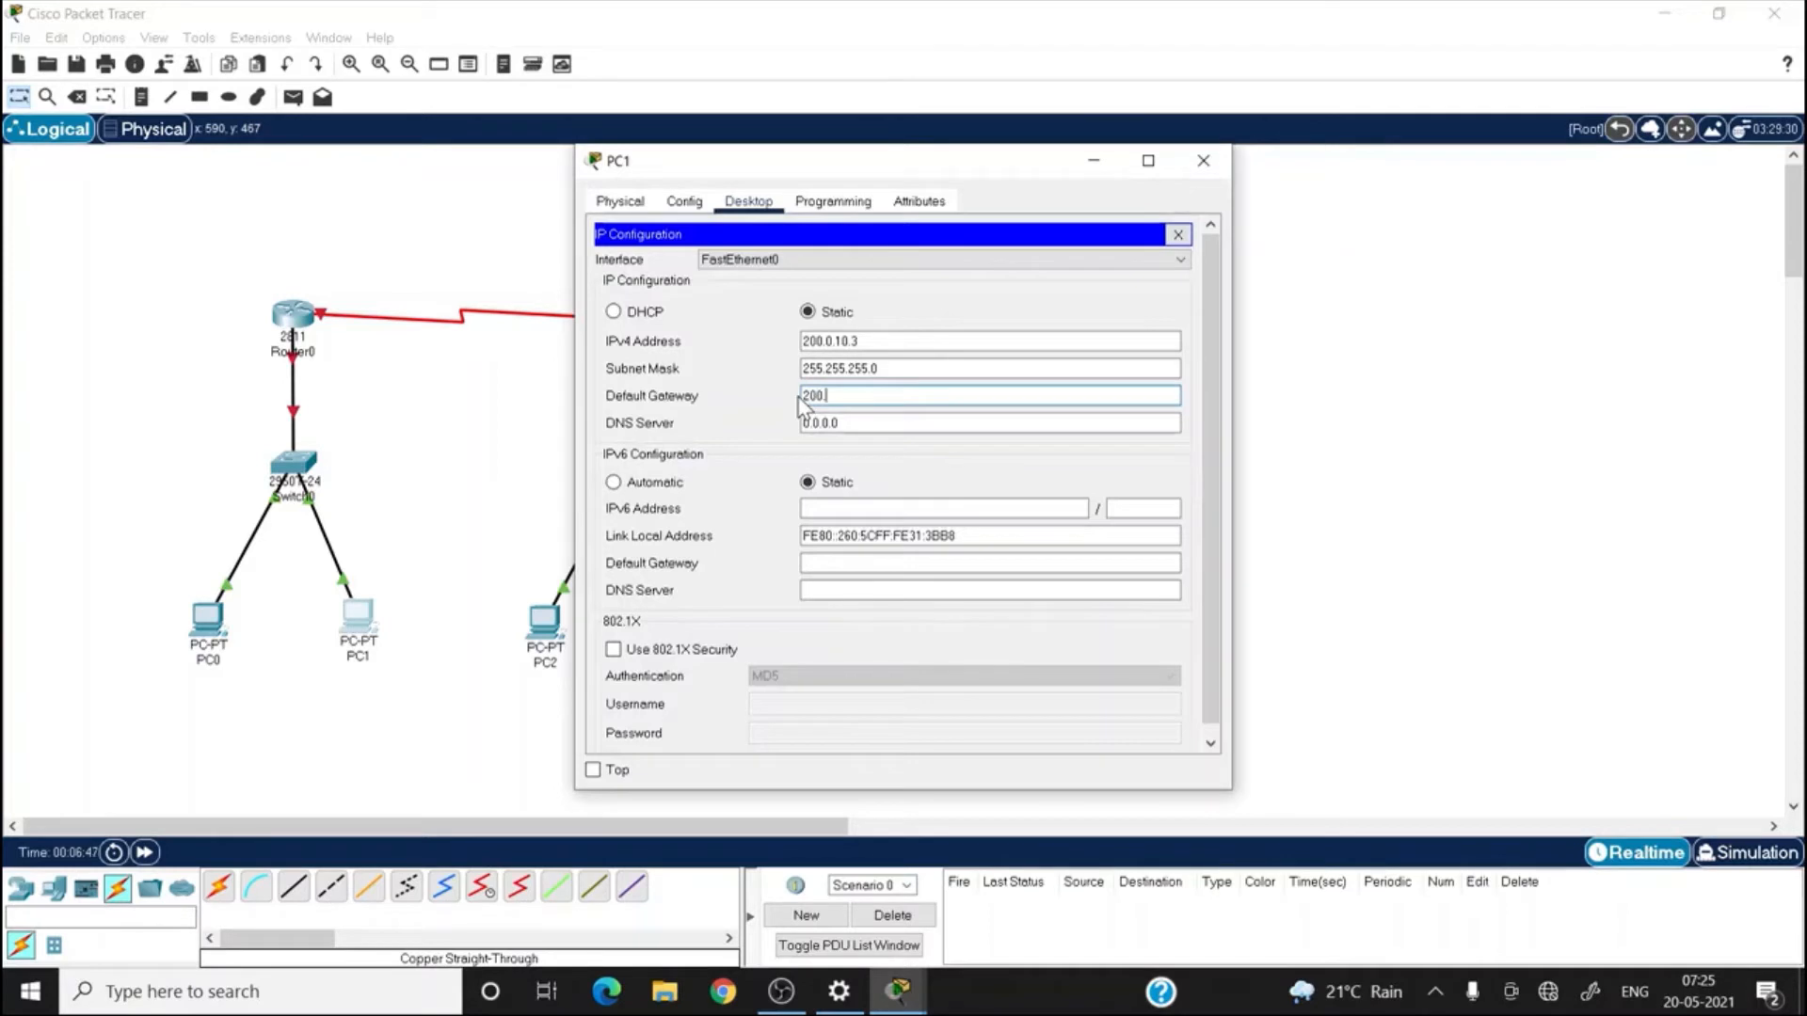
type(".0.10.1")
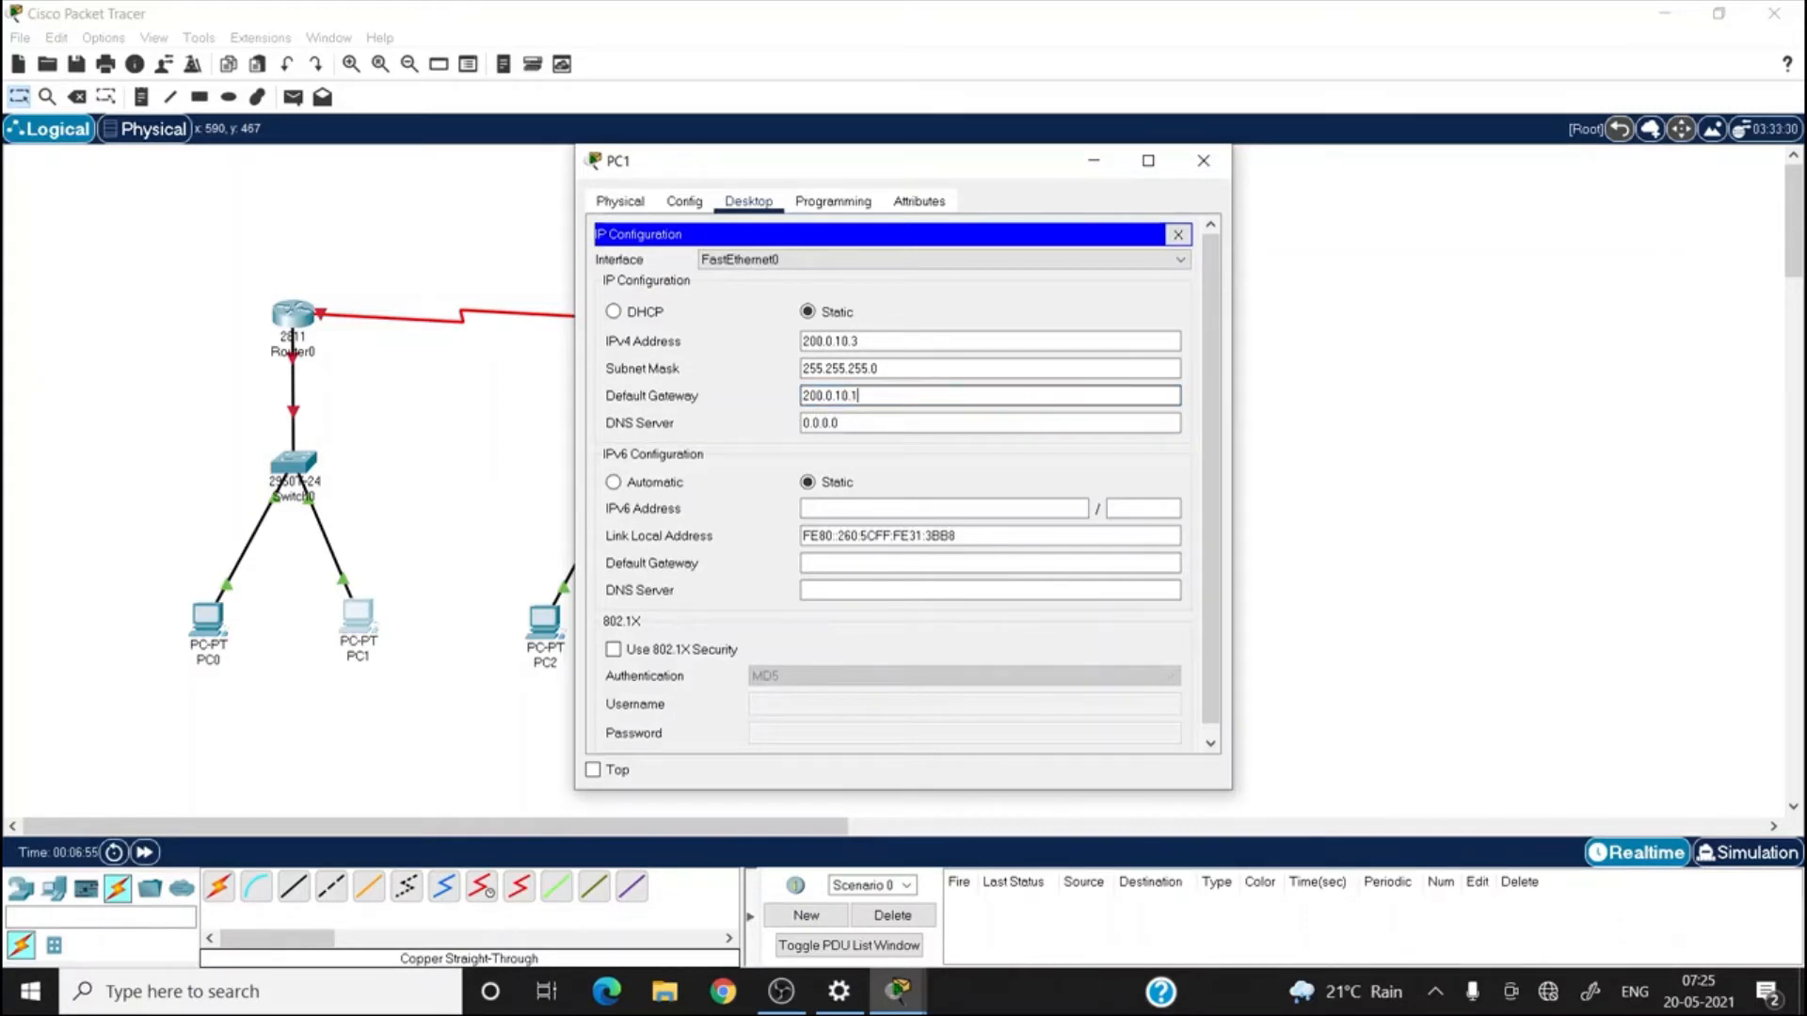
key("Tab")
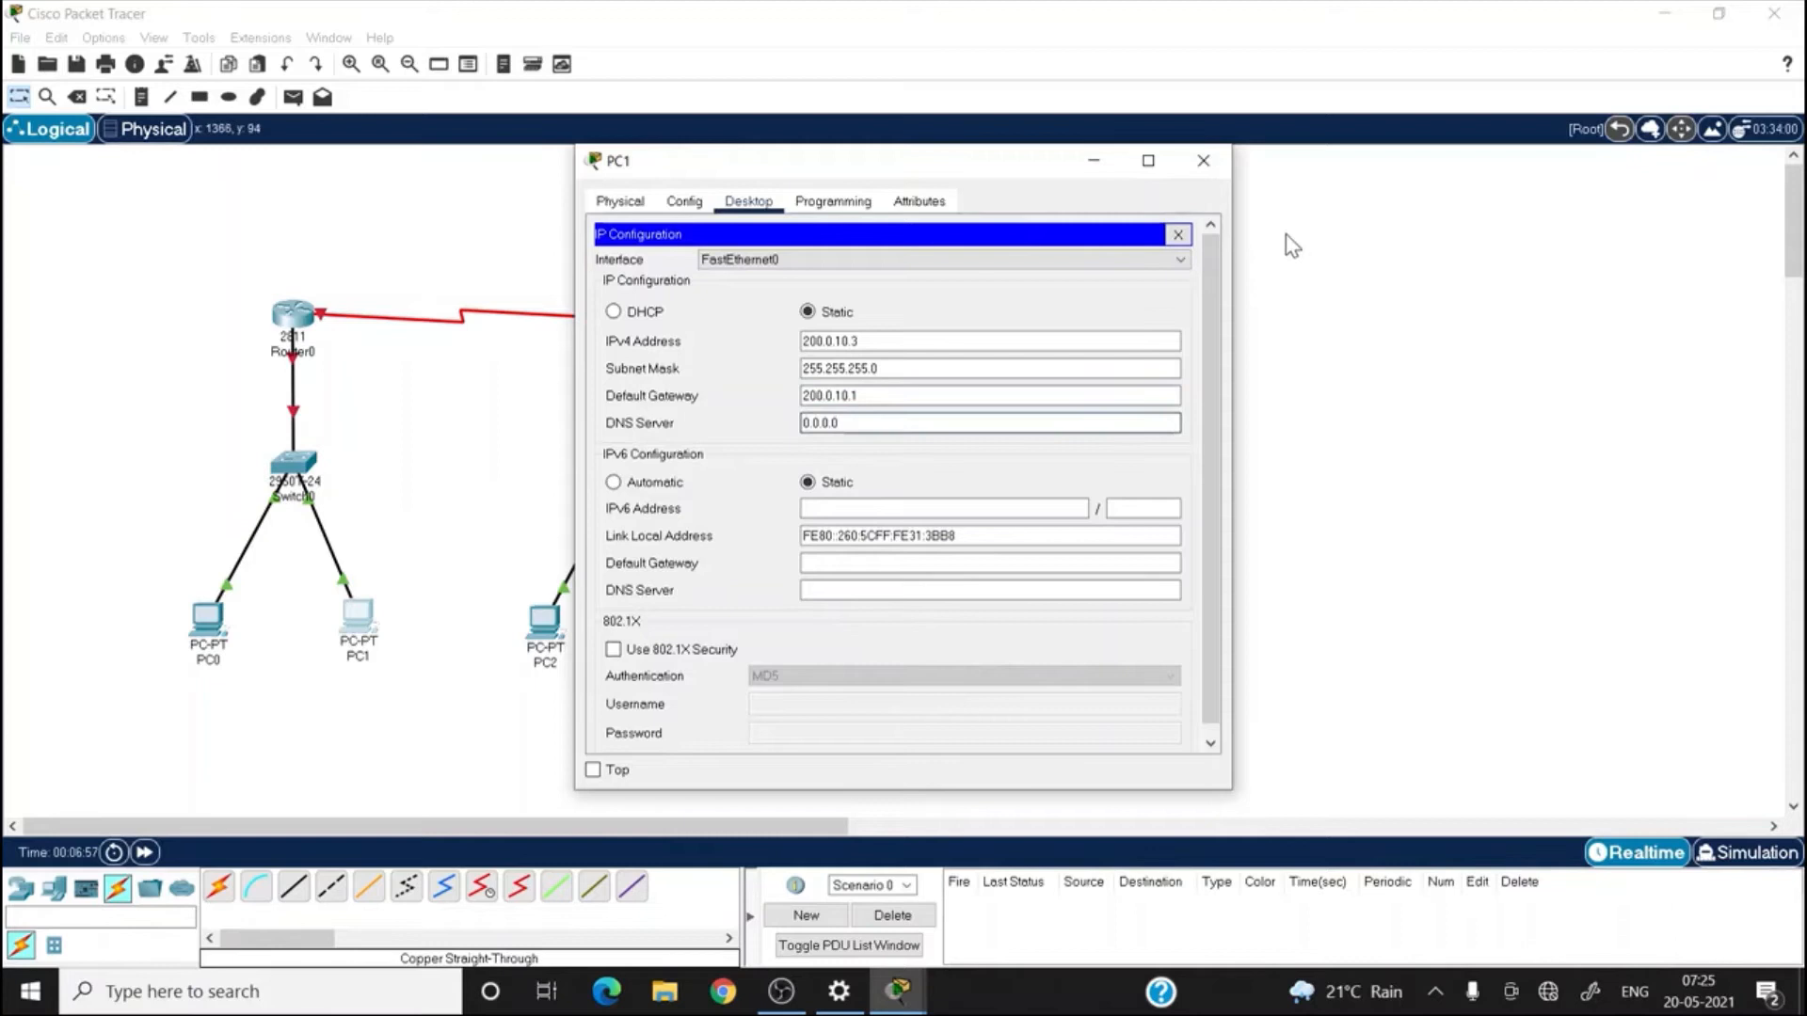
left_click(1203, 160)
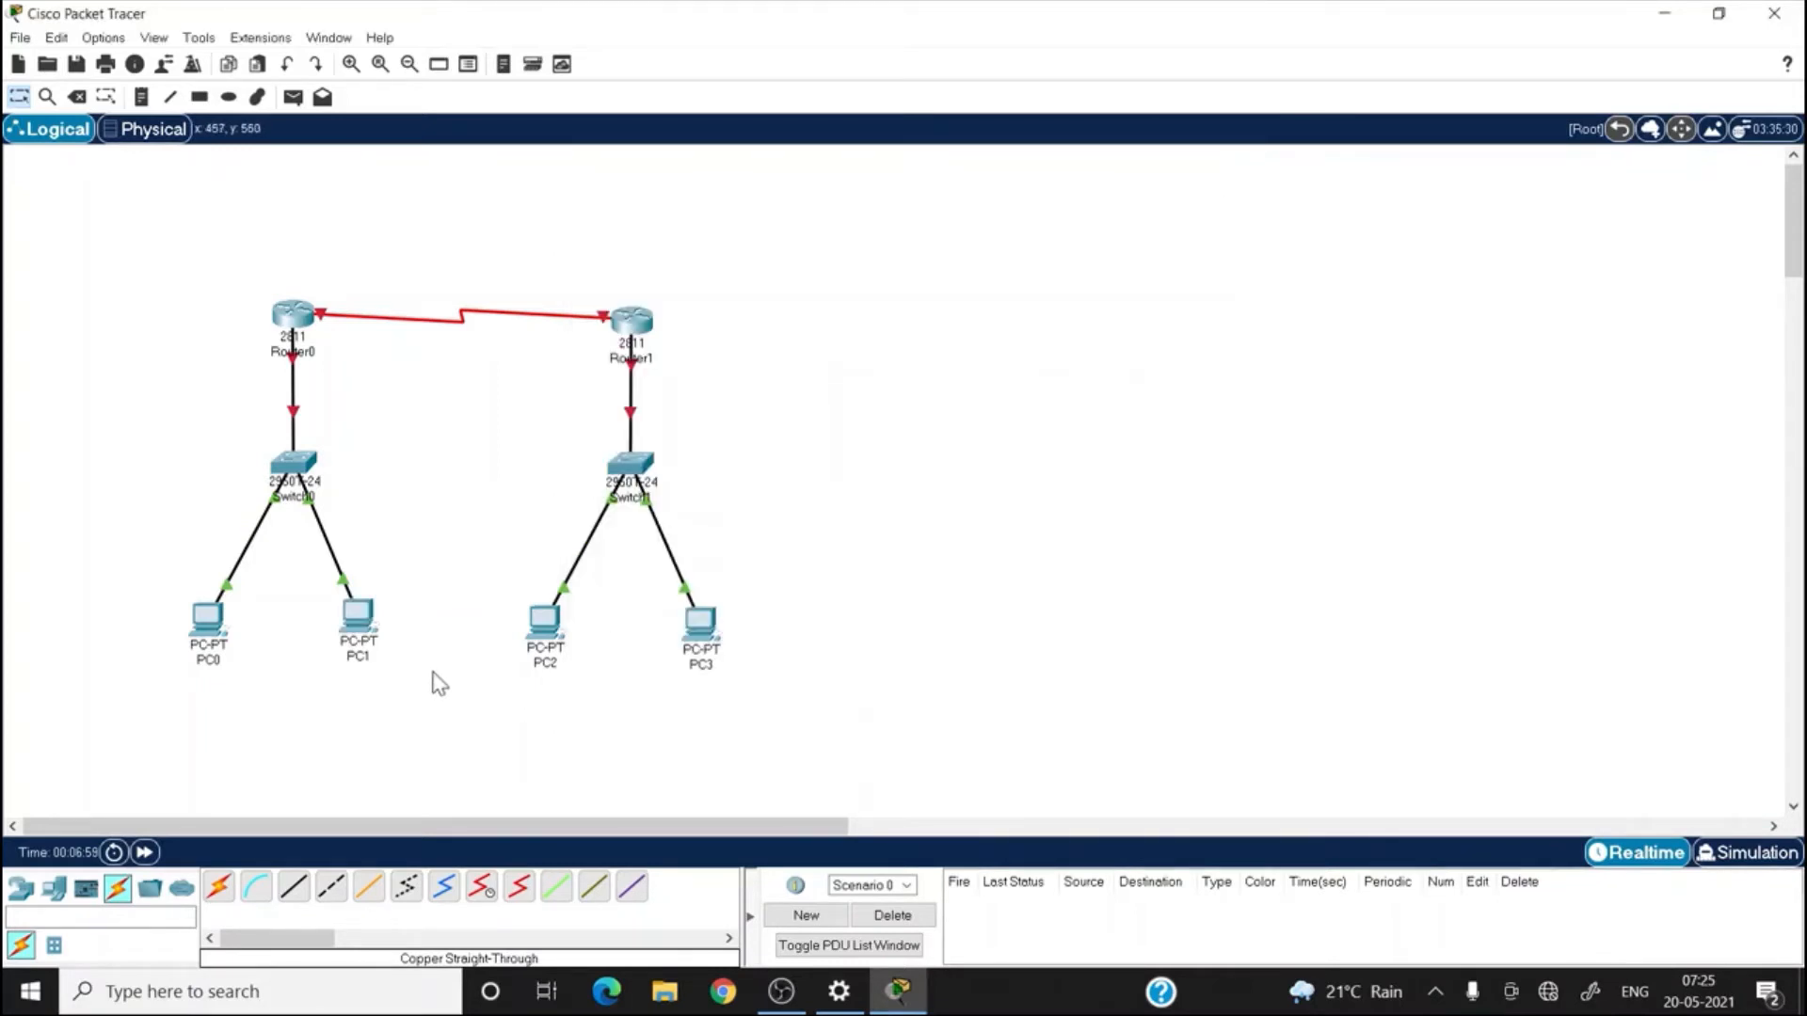
- Open PC2's IP configuration and enter the static IPv4 address 200.0.20.2
left_click(546, 623)
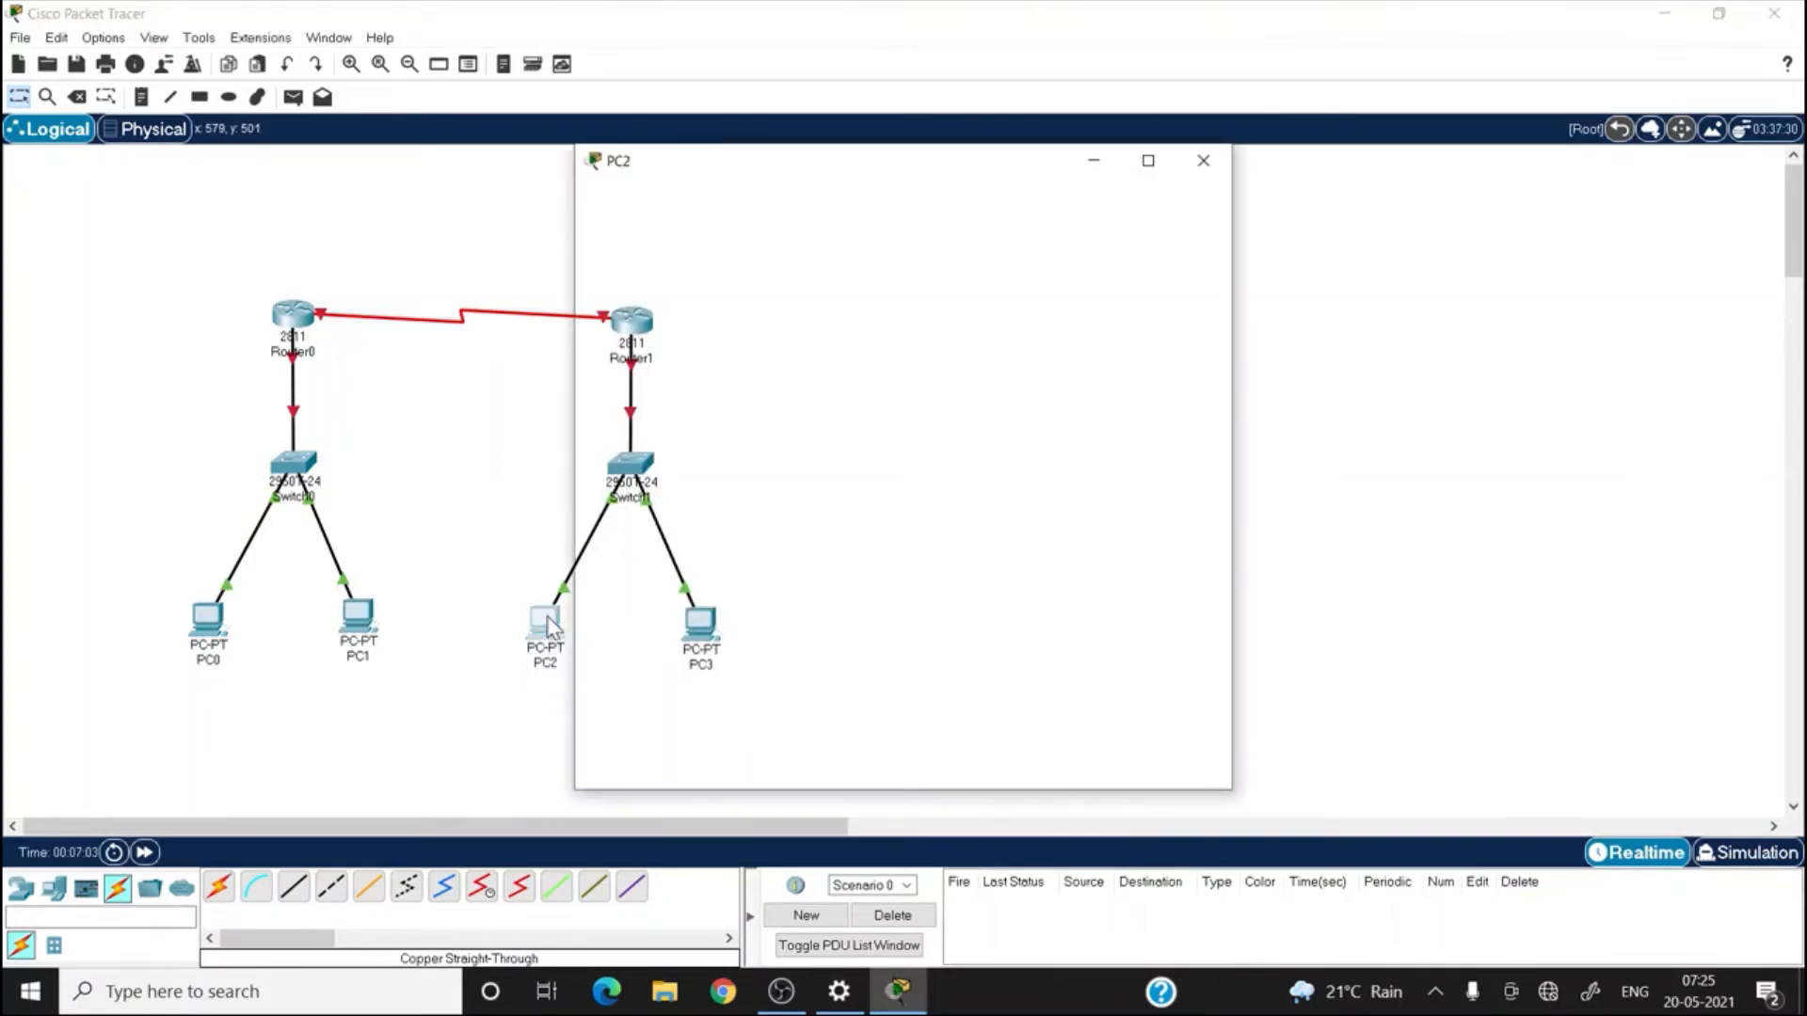
left_click(749, 202)
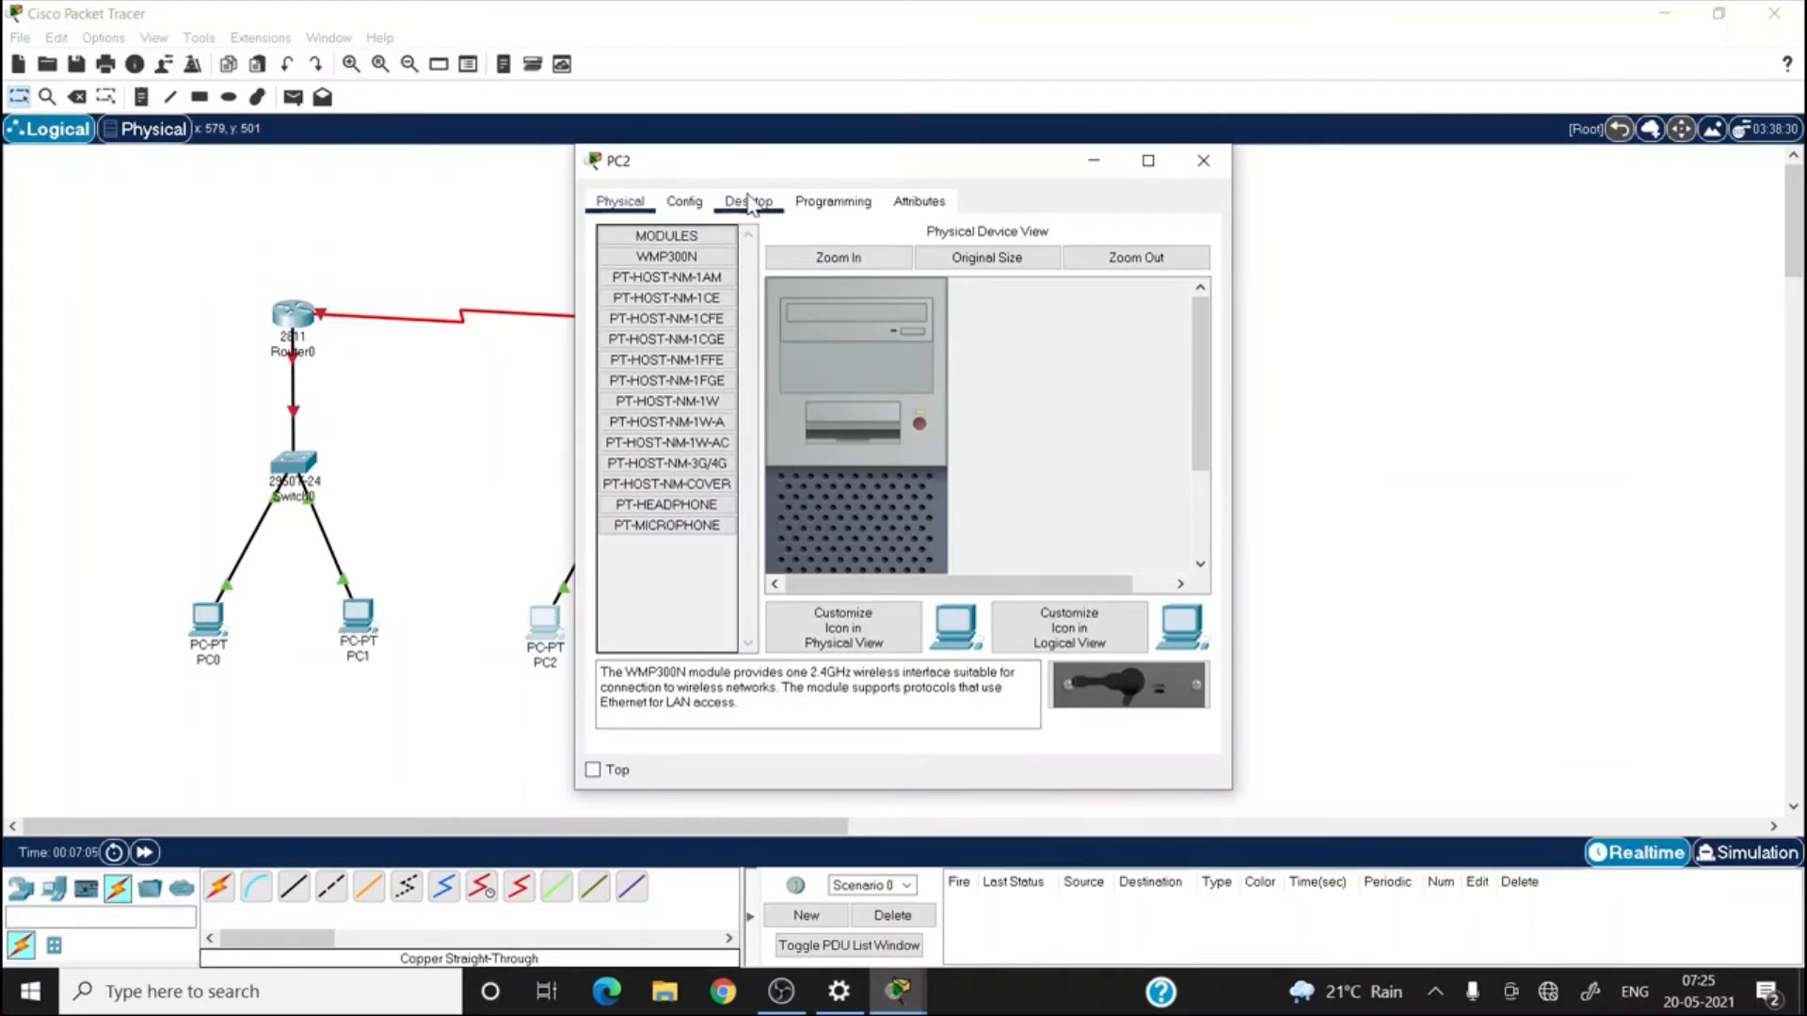
left_click(674, 259)
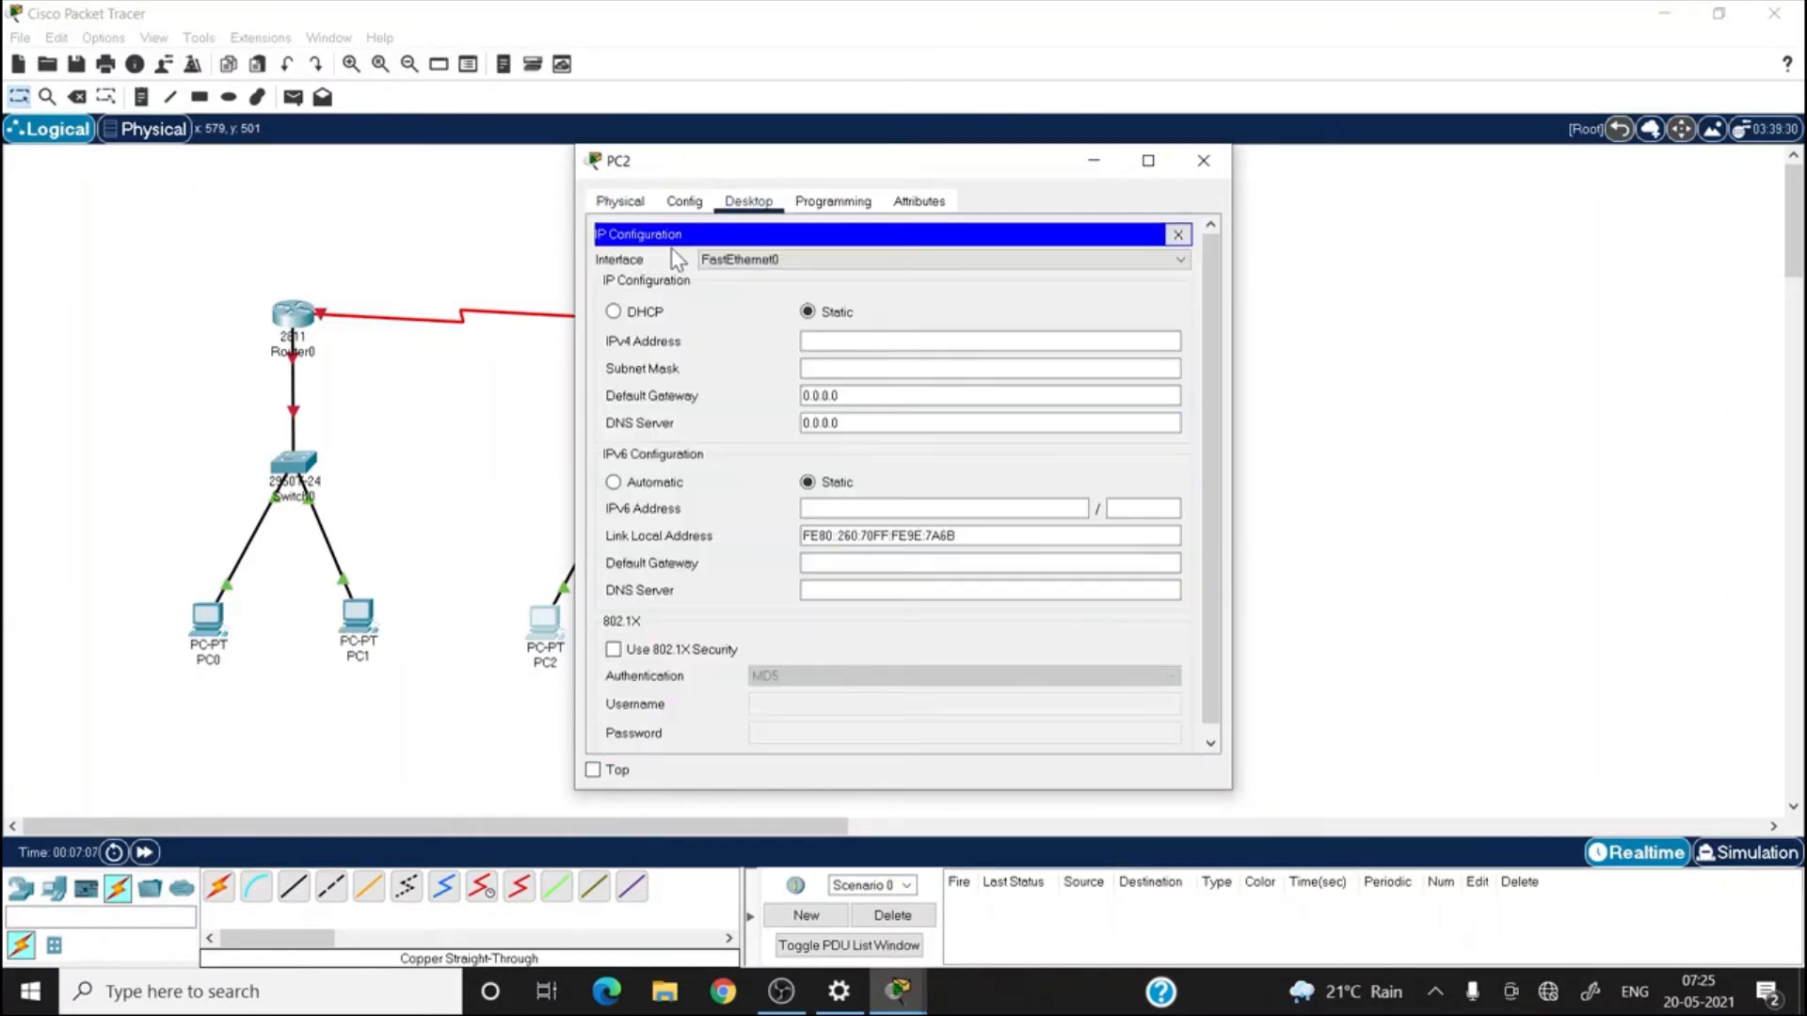
left_click(804, 341)
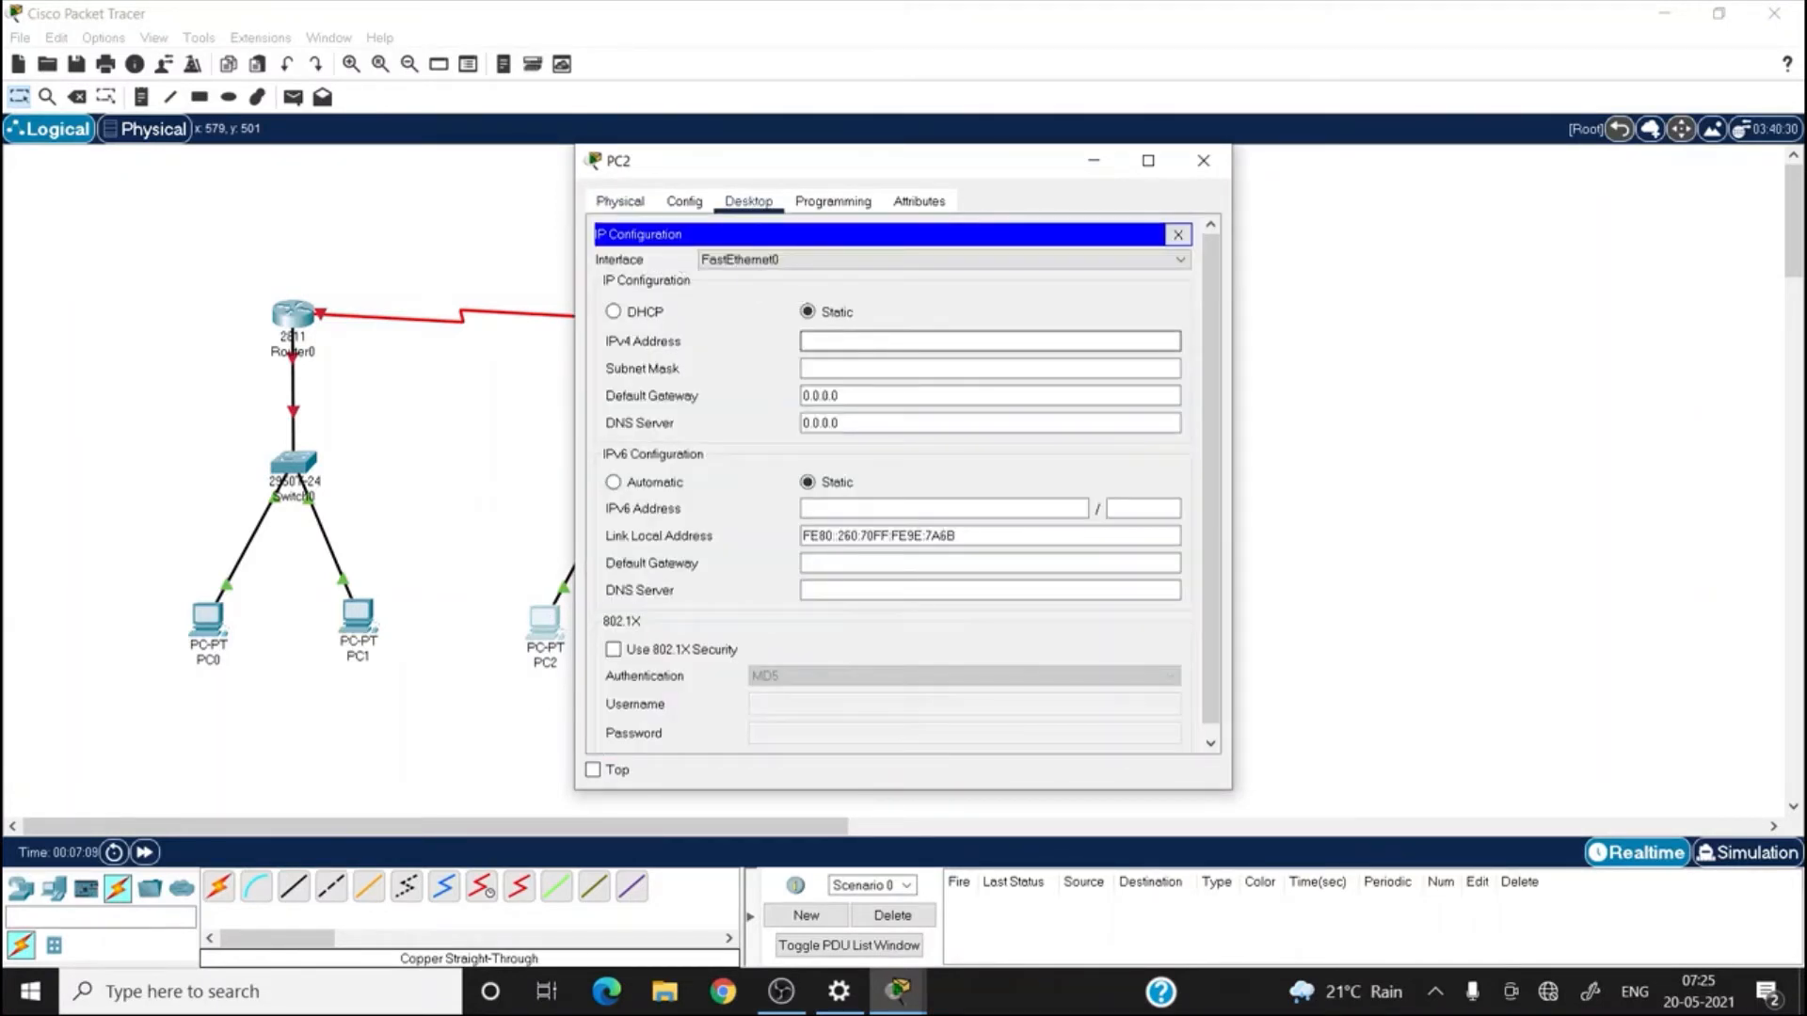
type("200.0")
type(".20.2")
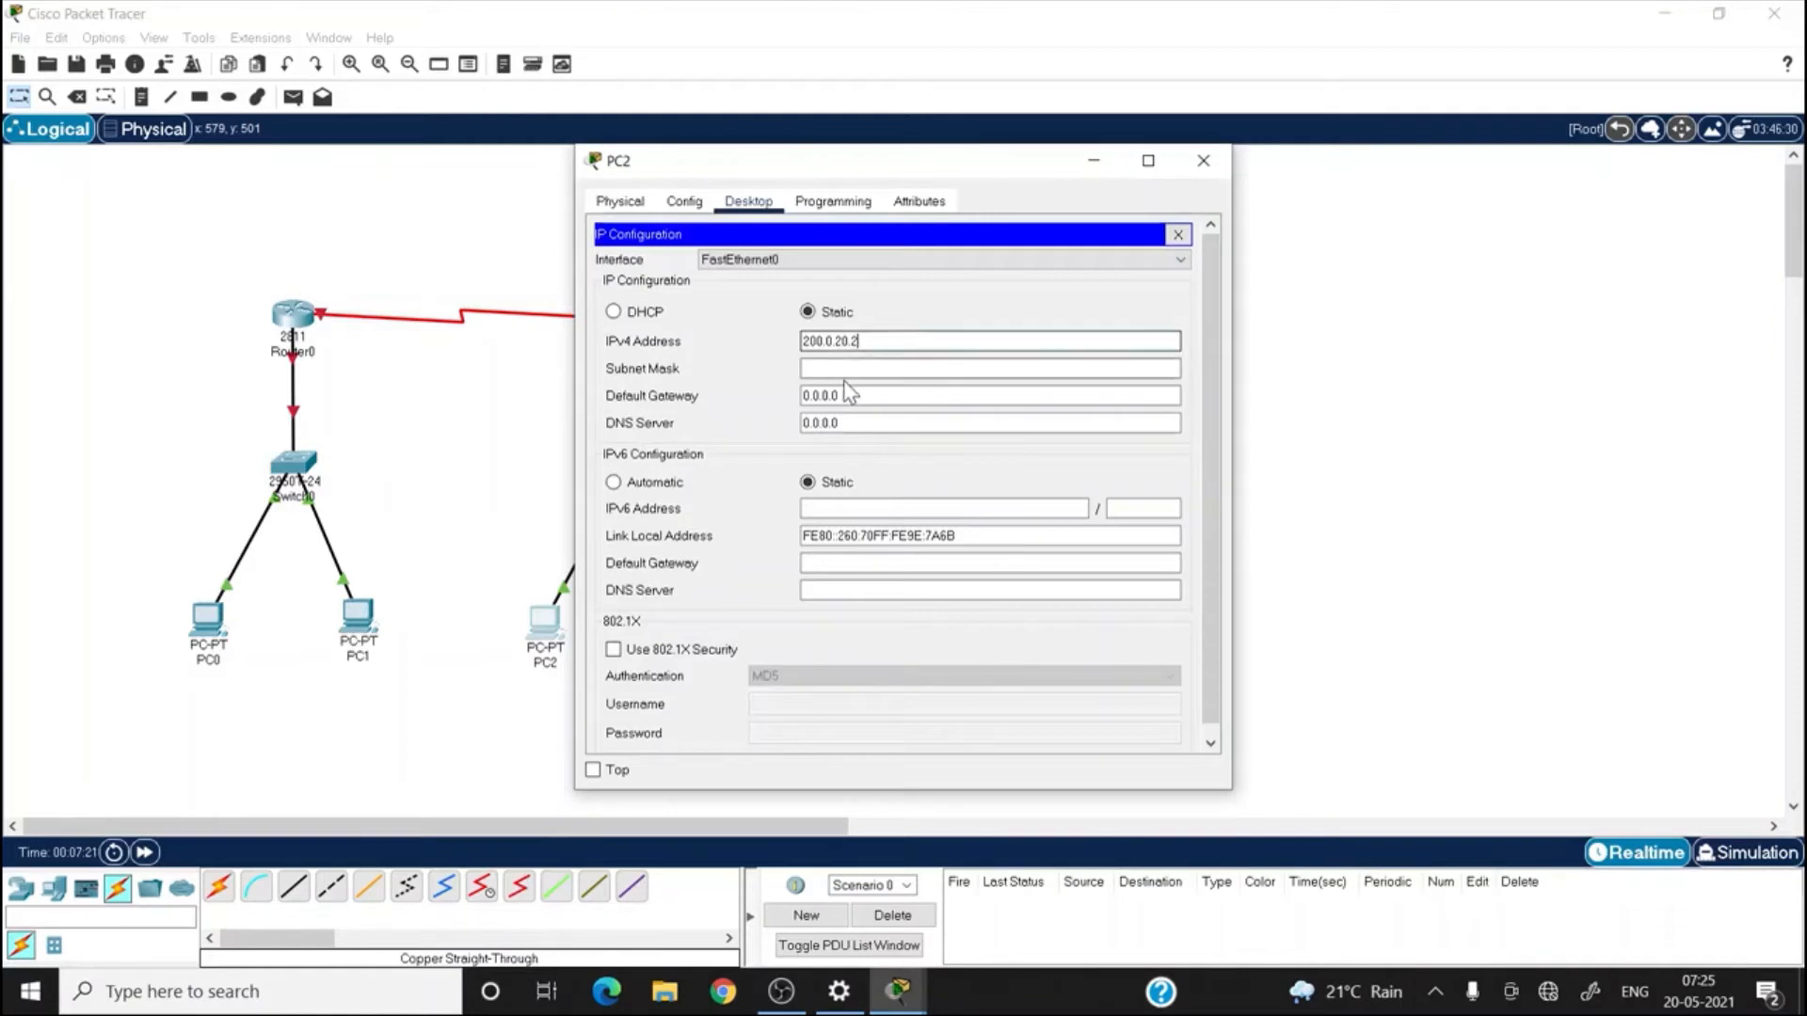
- Set PC2's subnet mask to 255.255.255.0 and its default gateway to 200.0.20.1, and close its settings
left_click(988, 368)
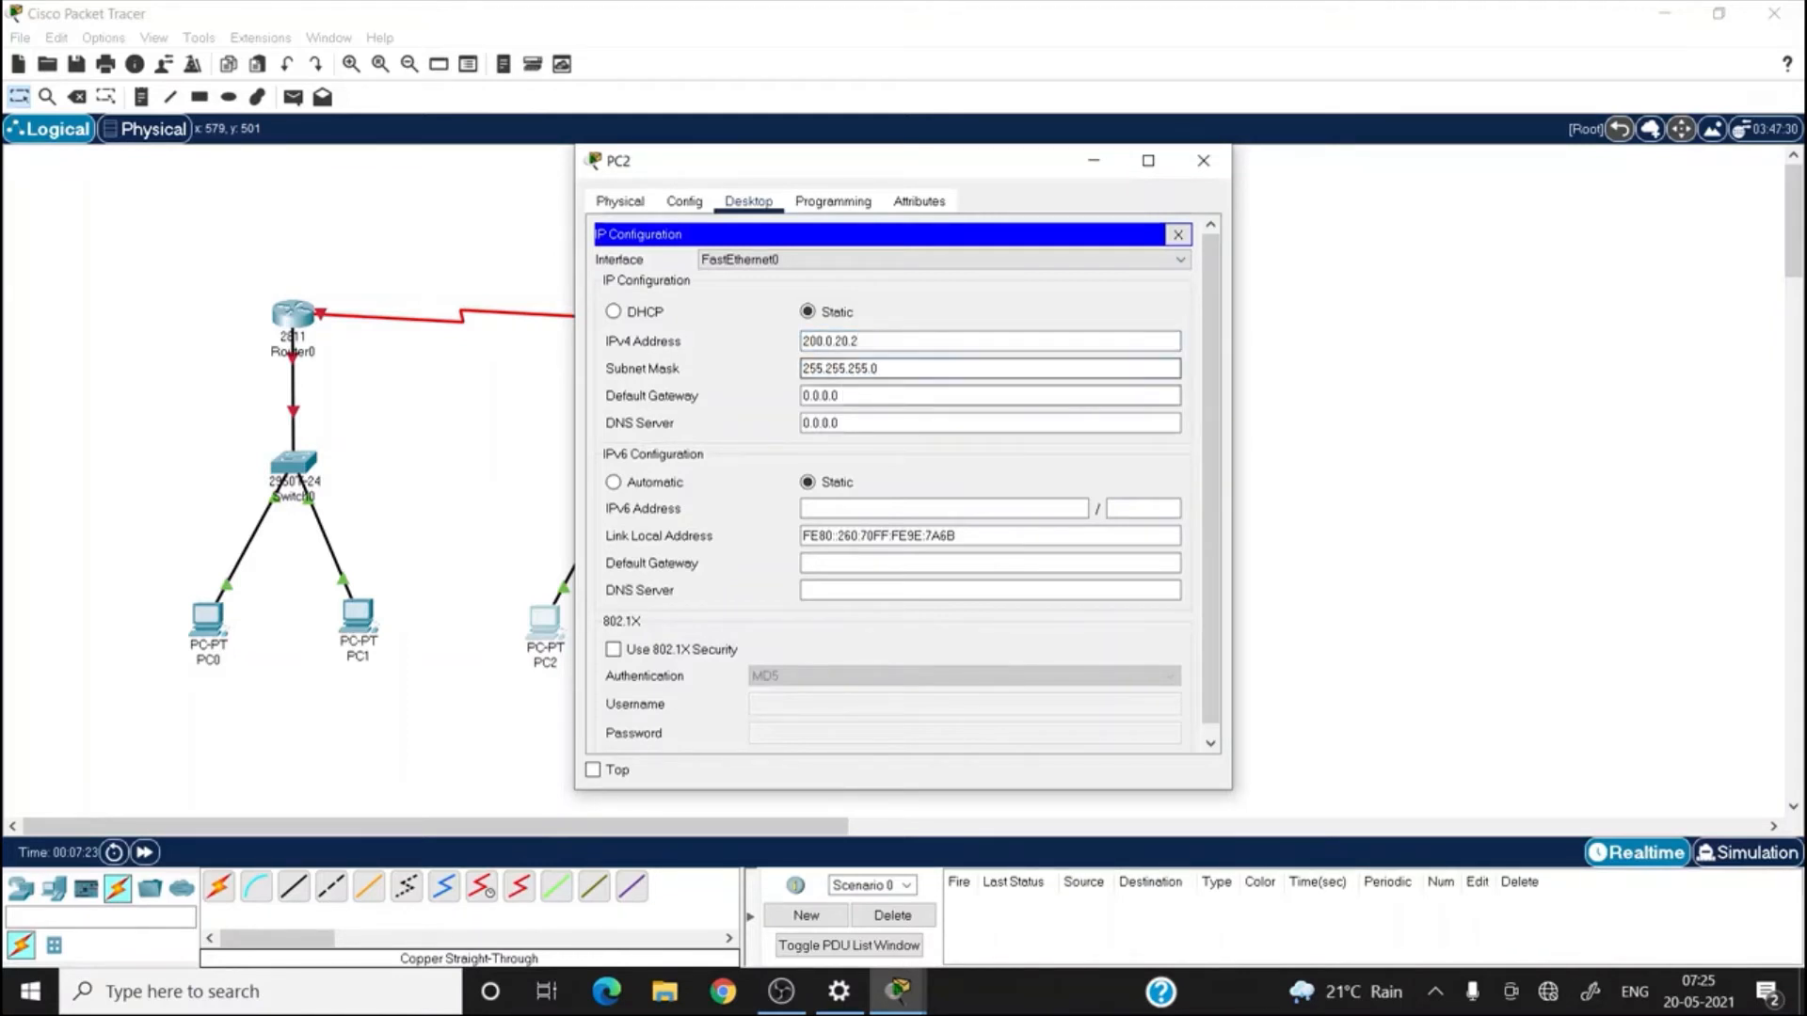
key("ctrl+a")
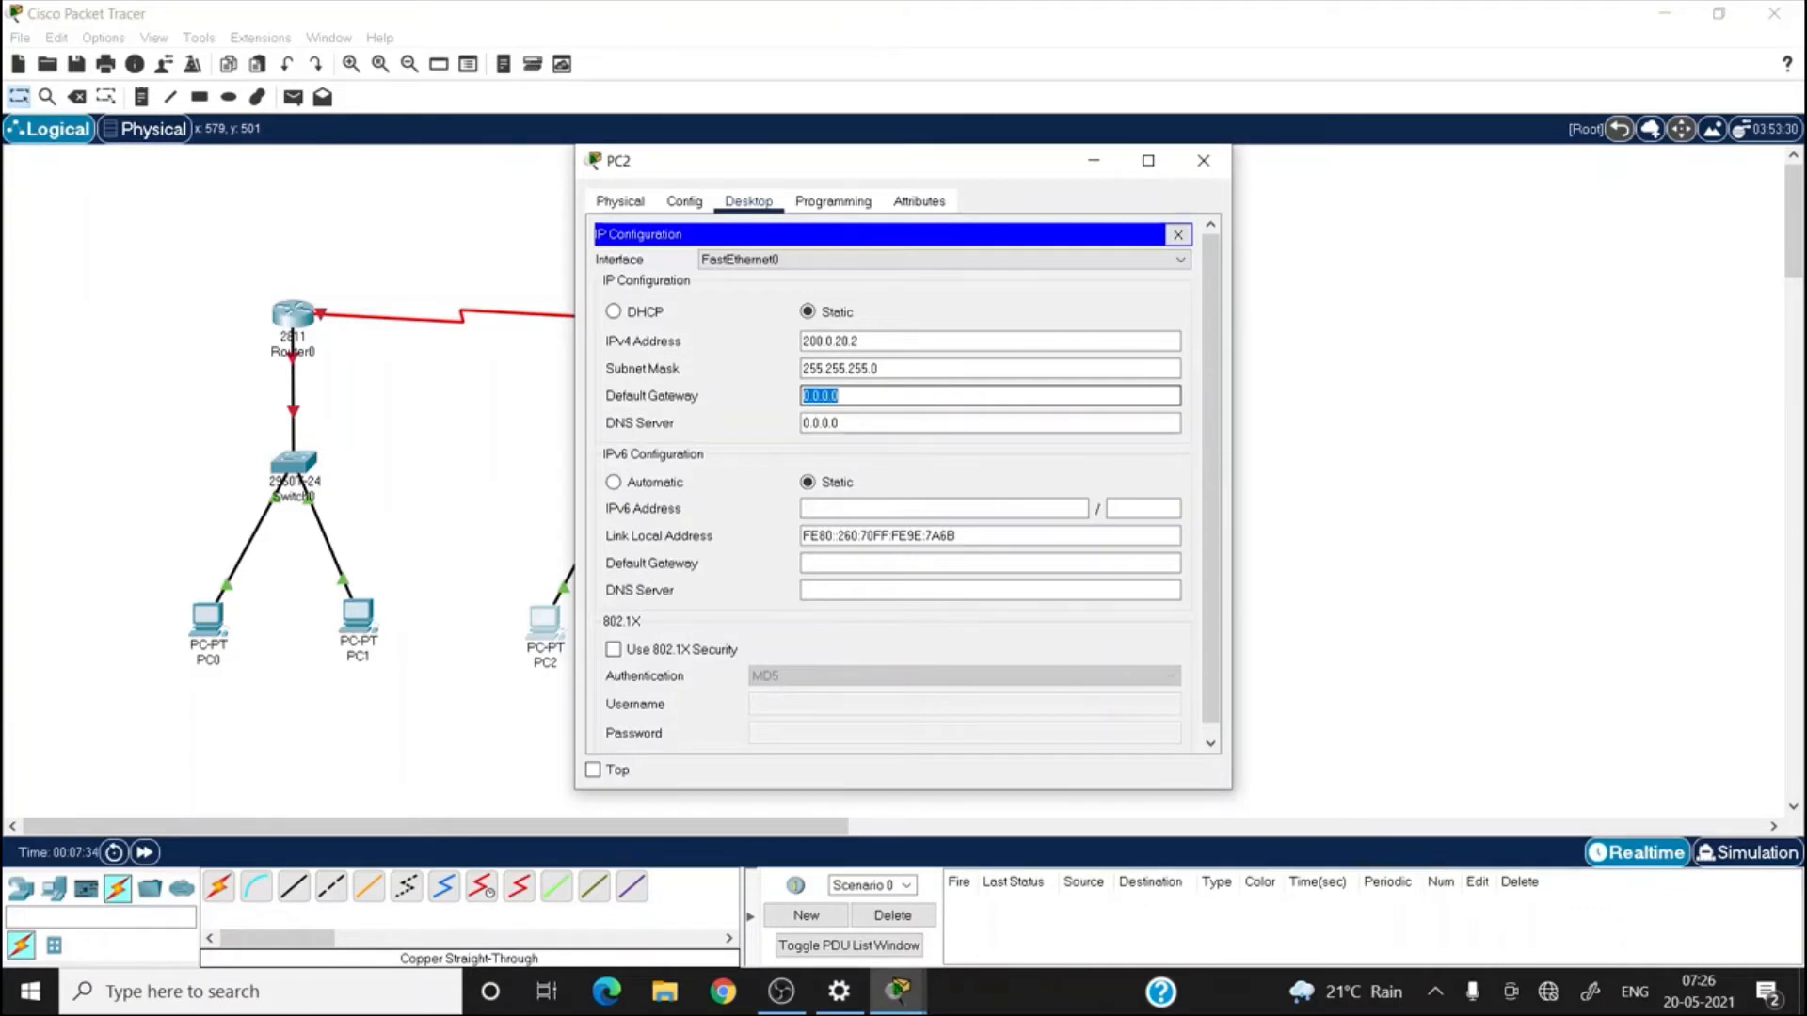
type("200.0.20.1")
key("Tab")
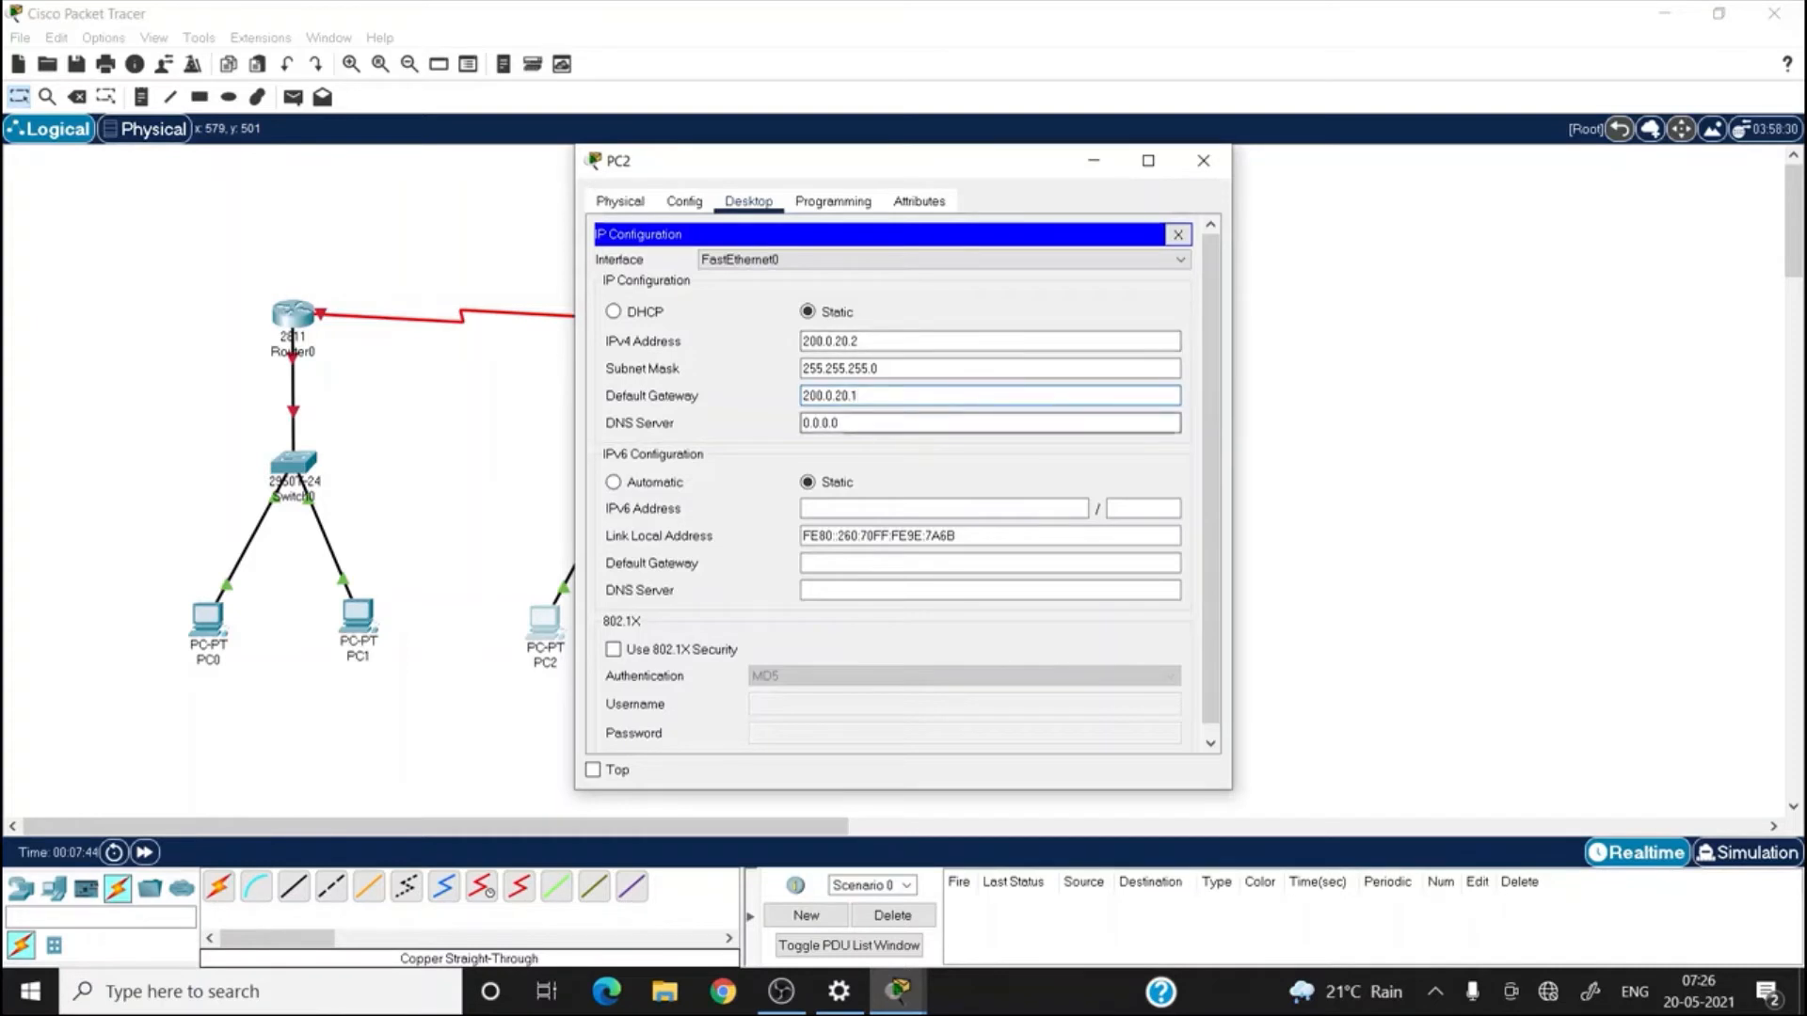
left_click(1210, 163)
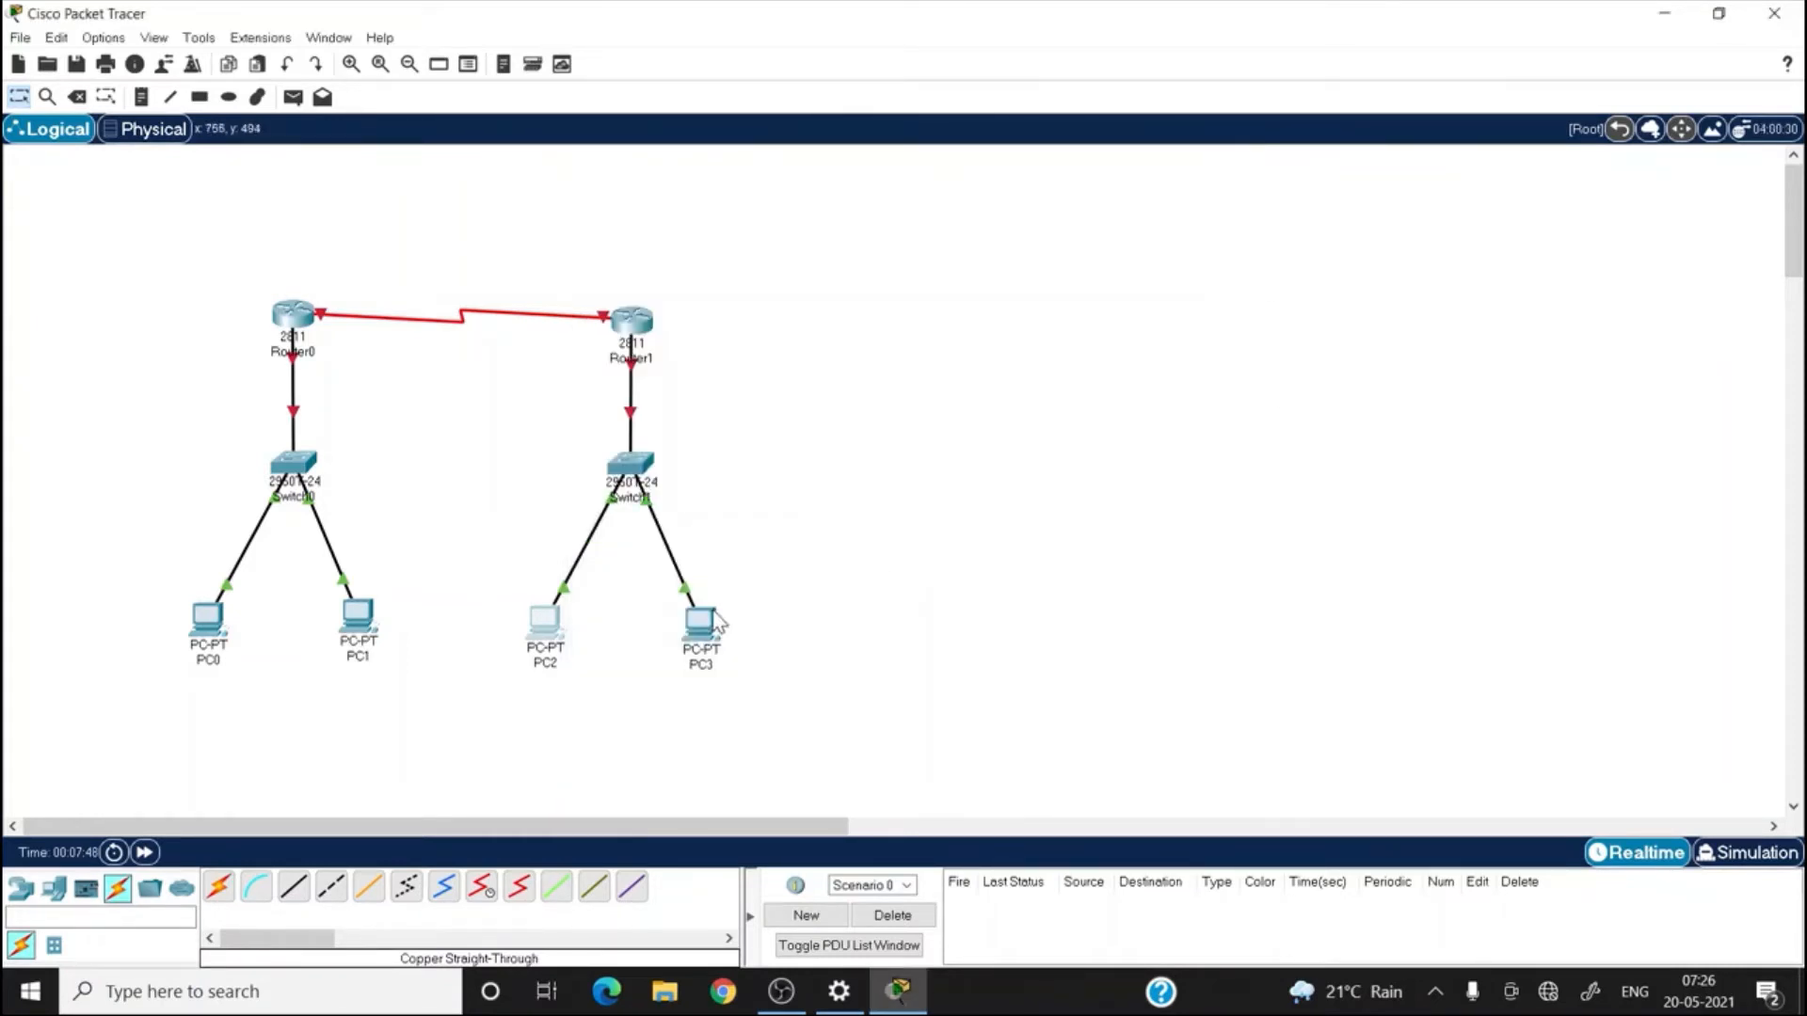
- Open PC3's IP configuration and enter the static IPv4 address 200.0.20.3
left_click(708, 623)
left_click(748, 202)
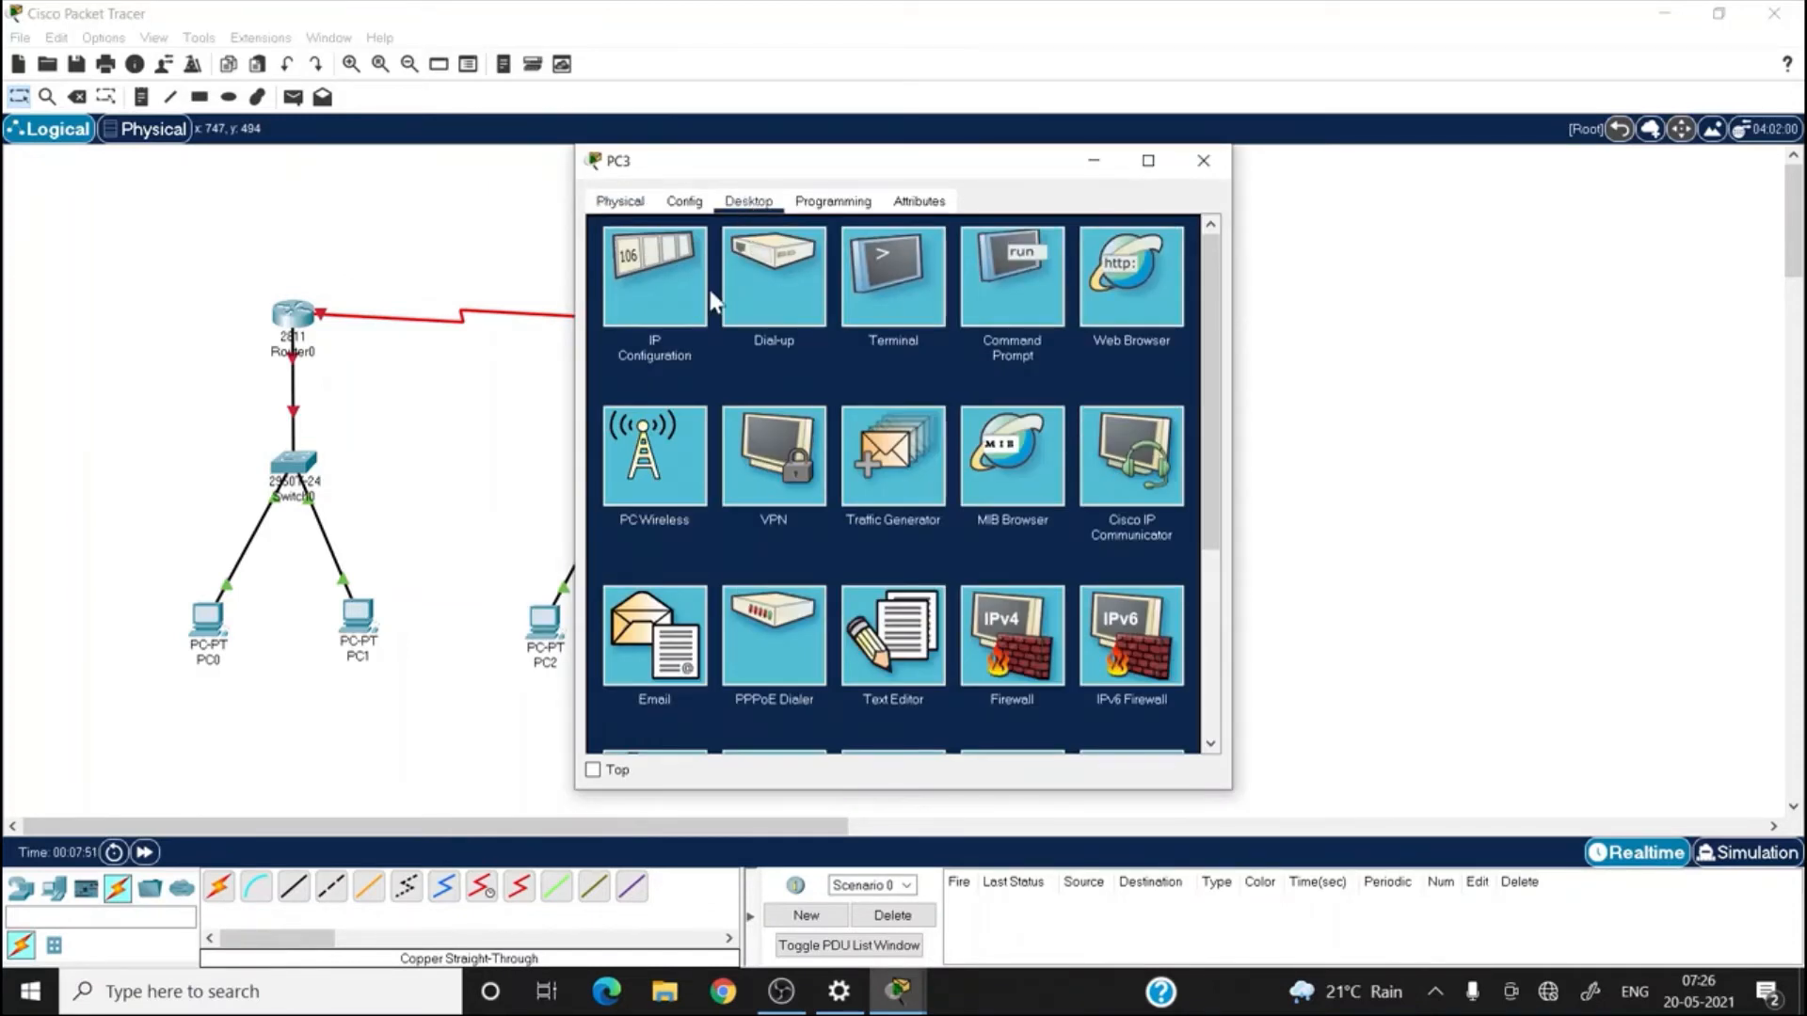
left_click(665, 249)
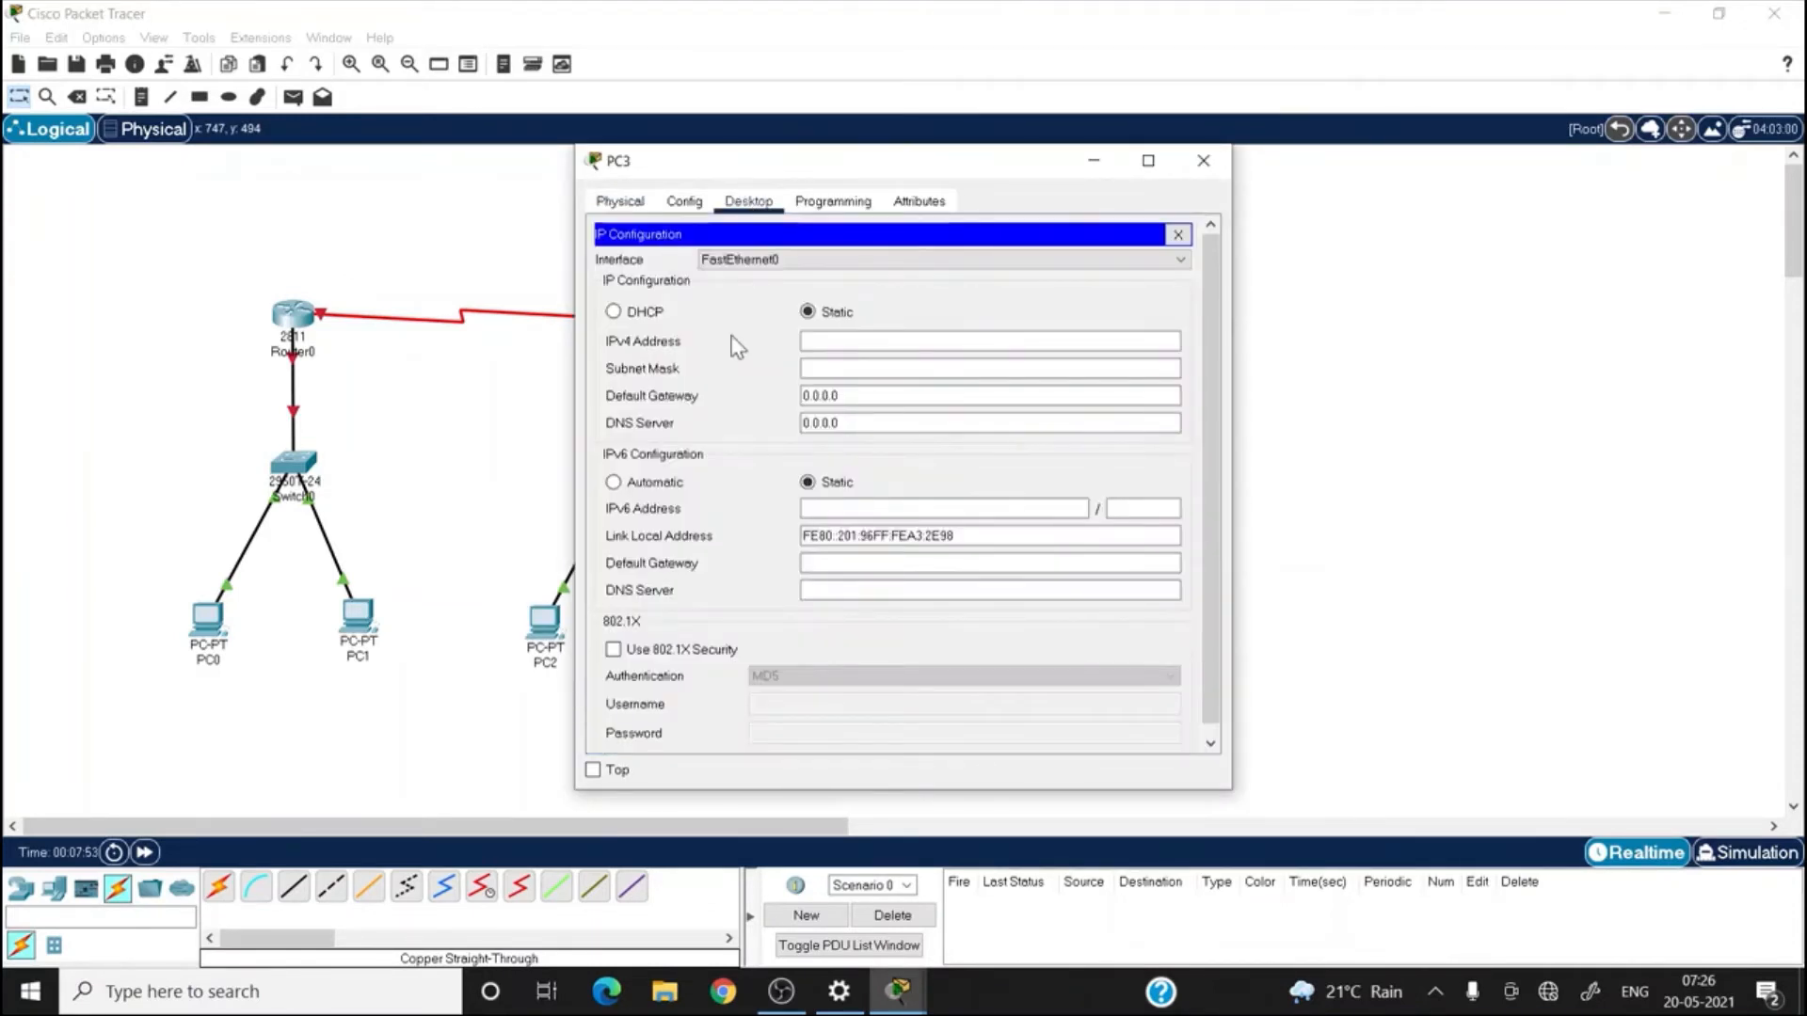
left_click(819, 341)
type("200")
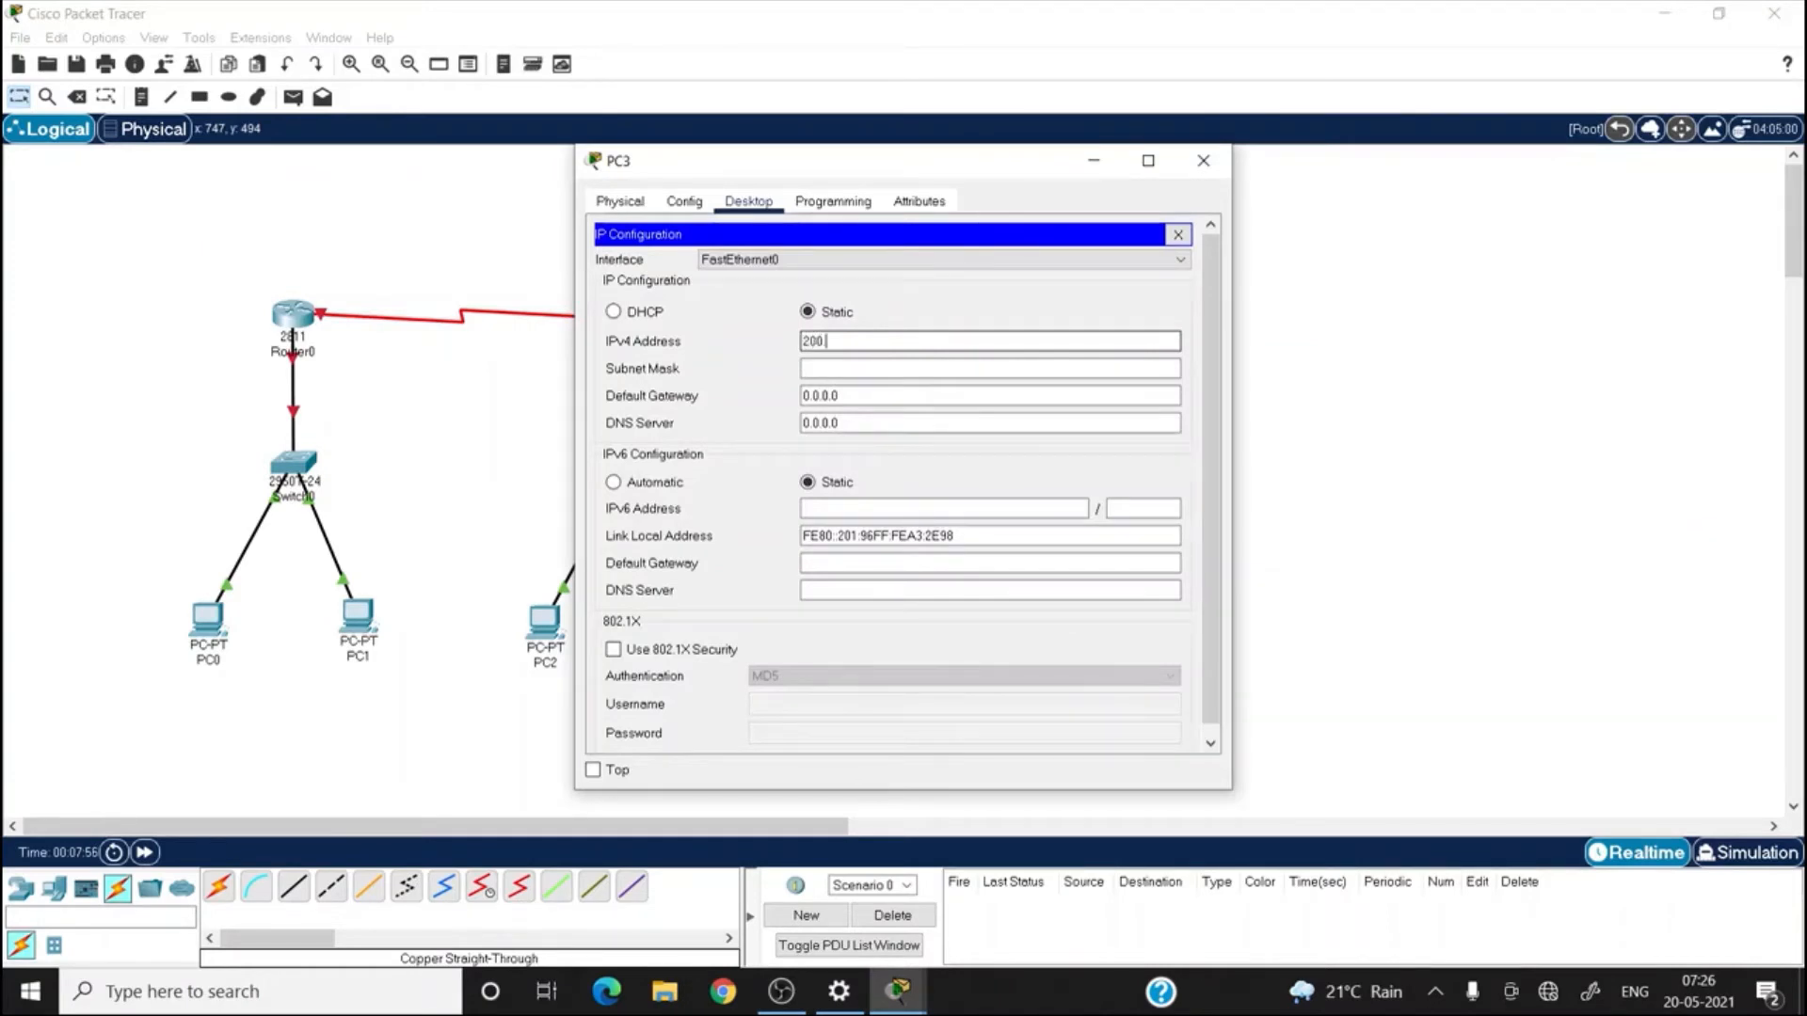
type(".0.20.3")
- Set PC3's subnet mask to 255.255.255.0 and its default gateway to 200.0.20.1, and close its settings
left_click(826, 368)
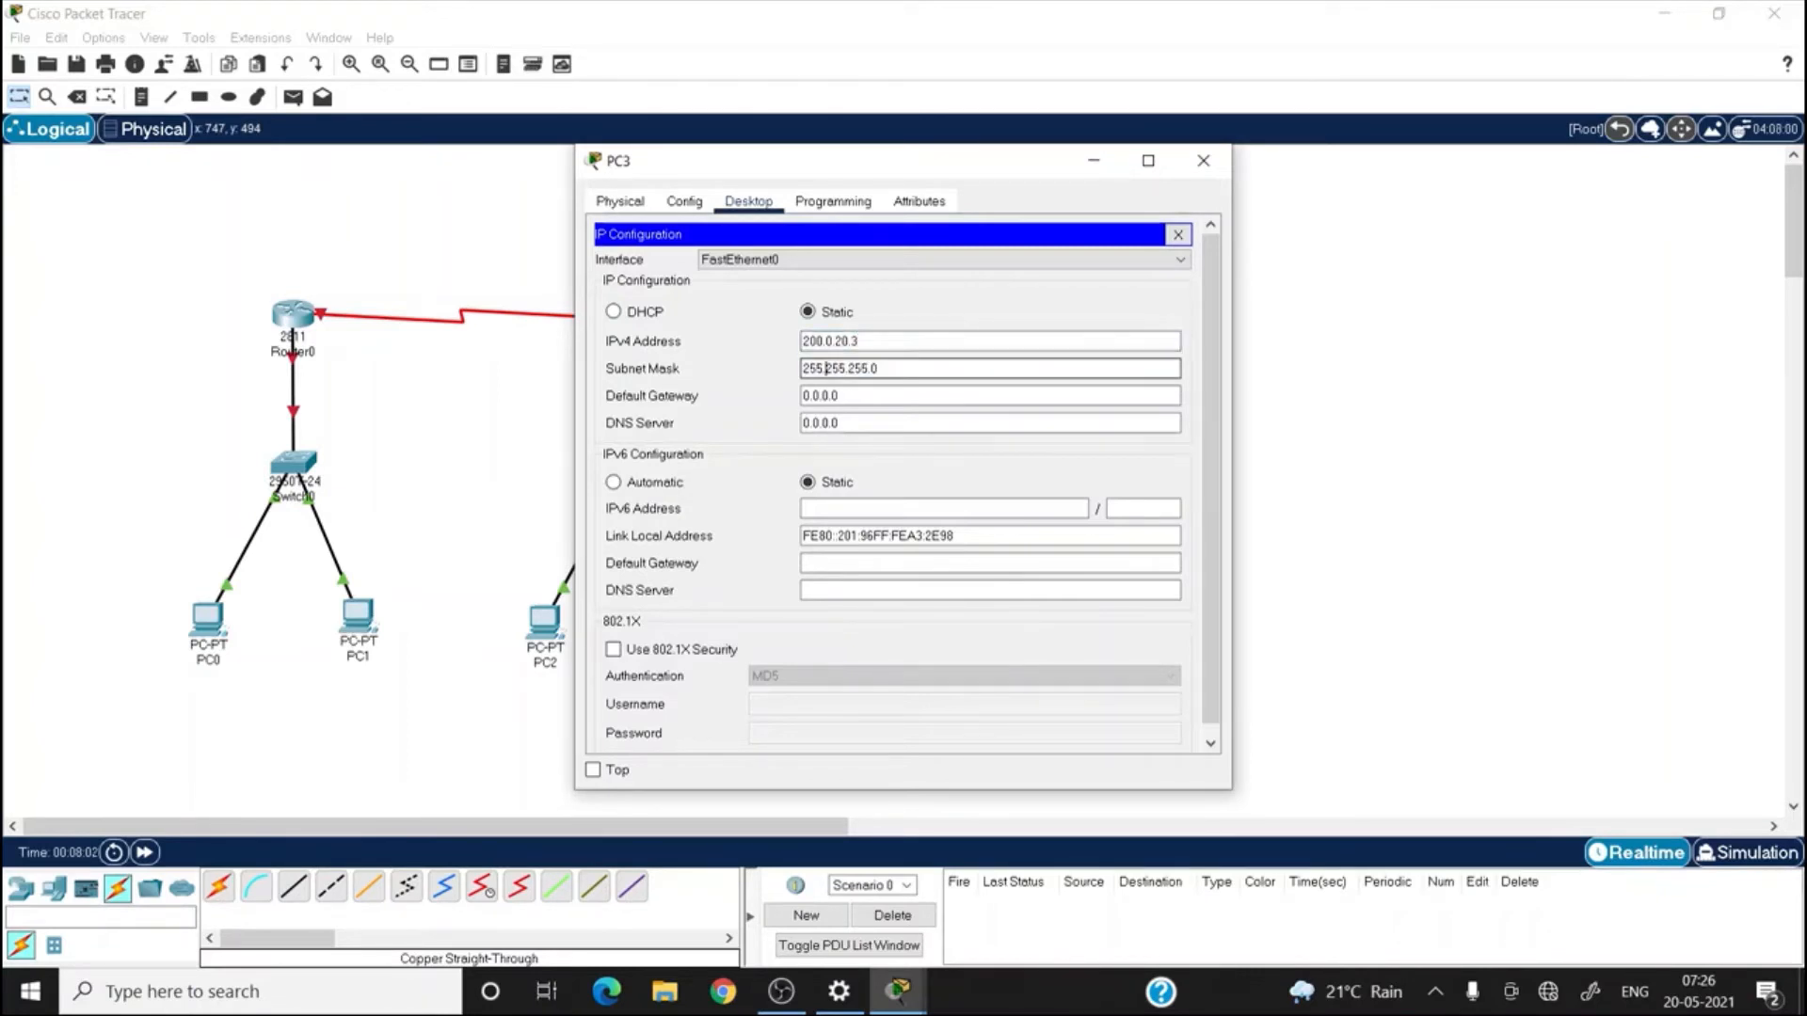
left_click_drag(841, 395, 799, 403)
type("200")
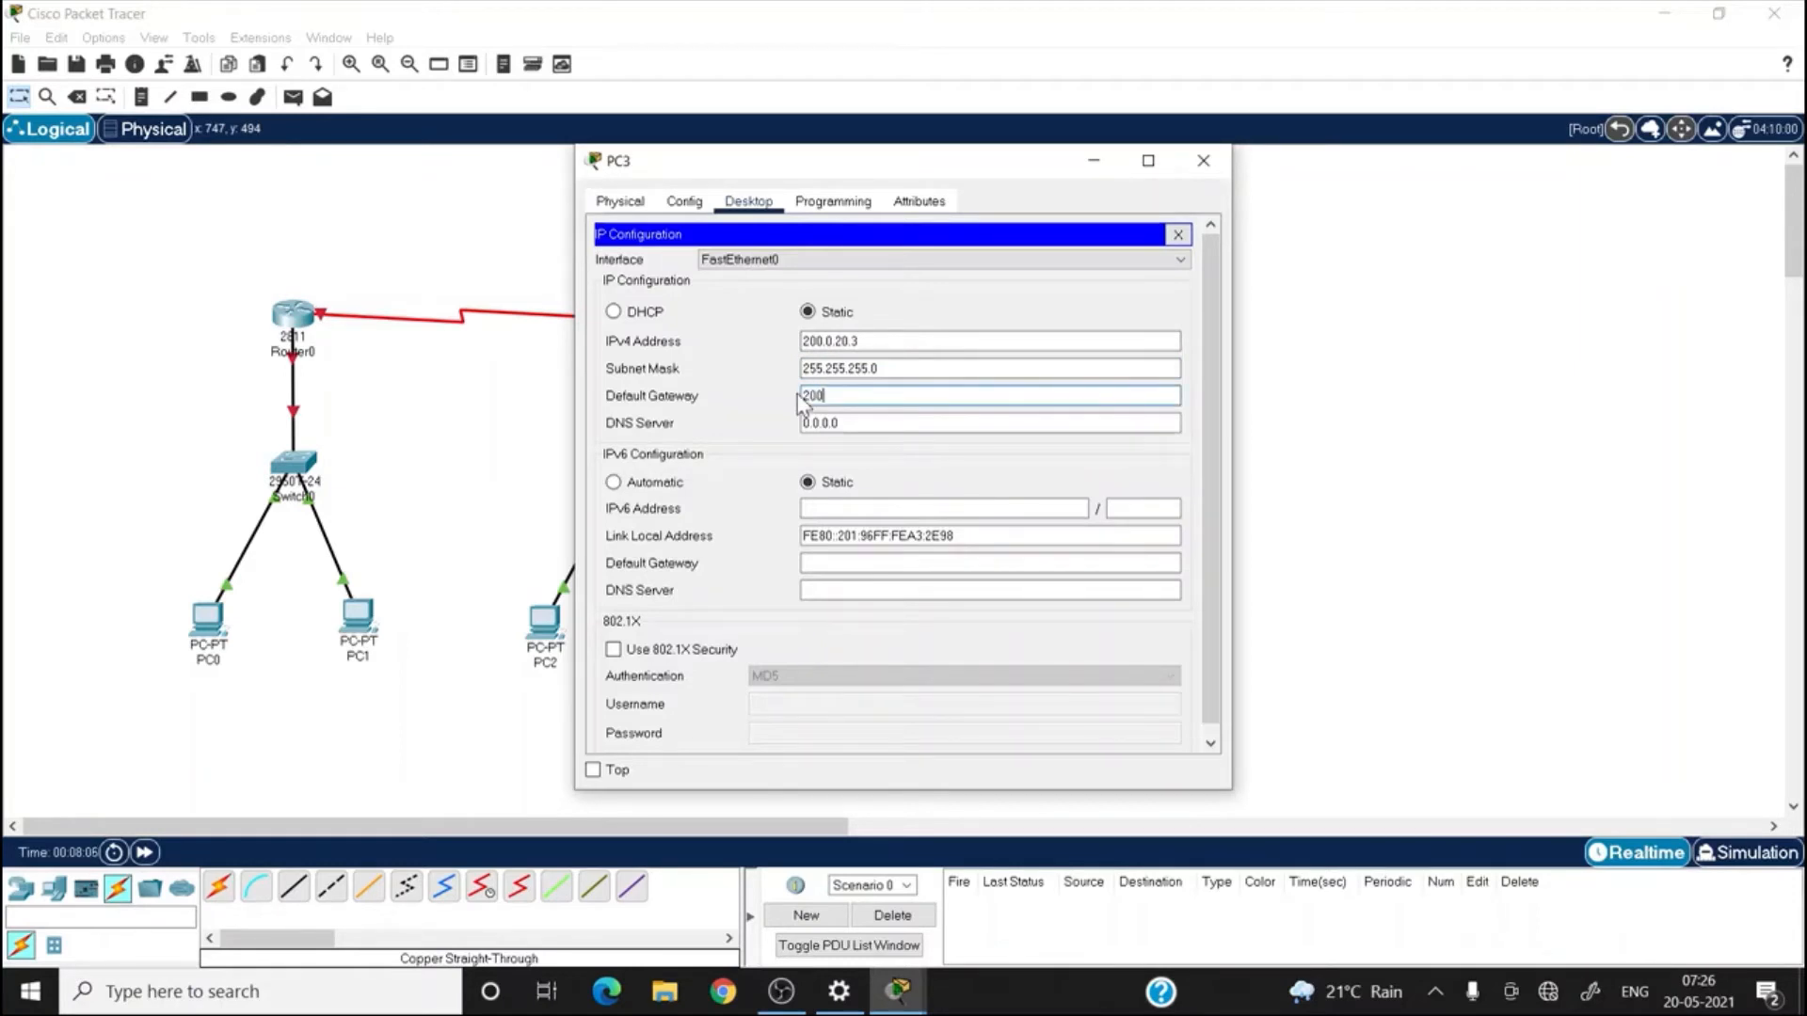
type(".0.20.1")
left_click(1204, 160)
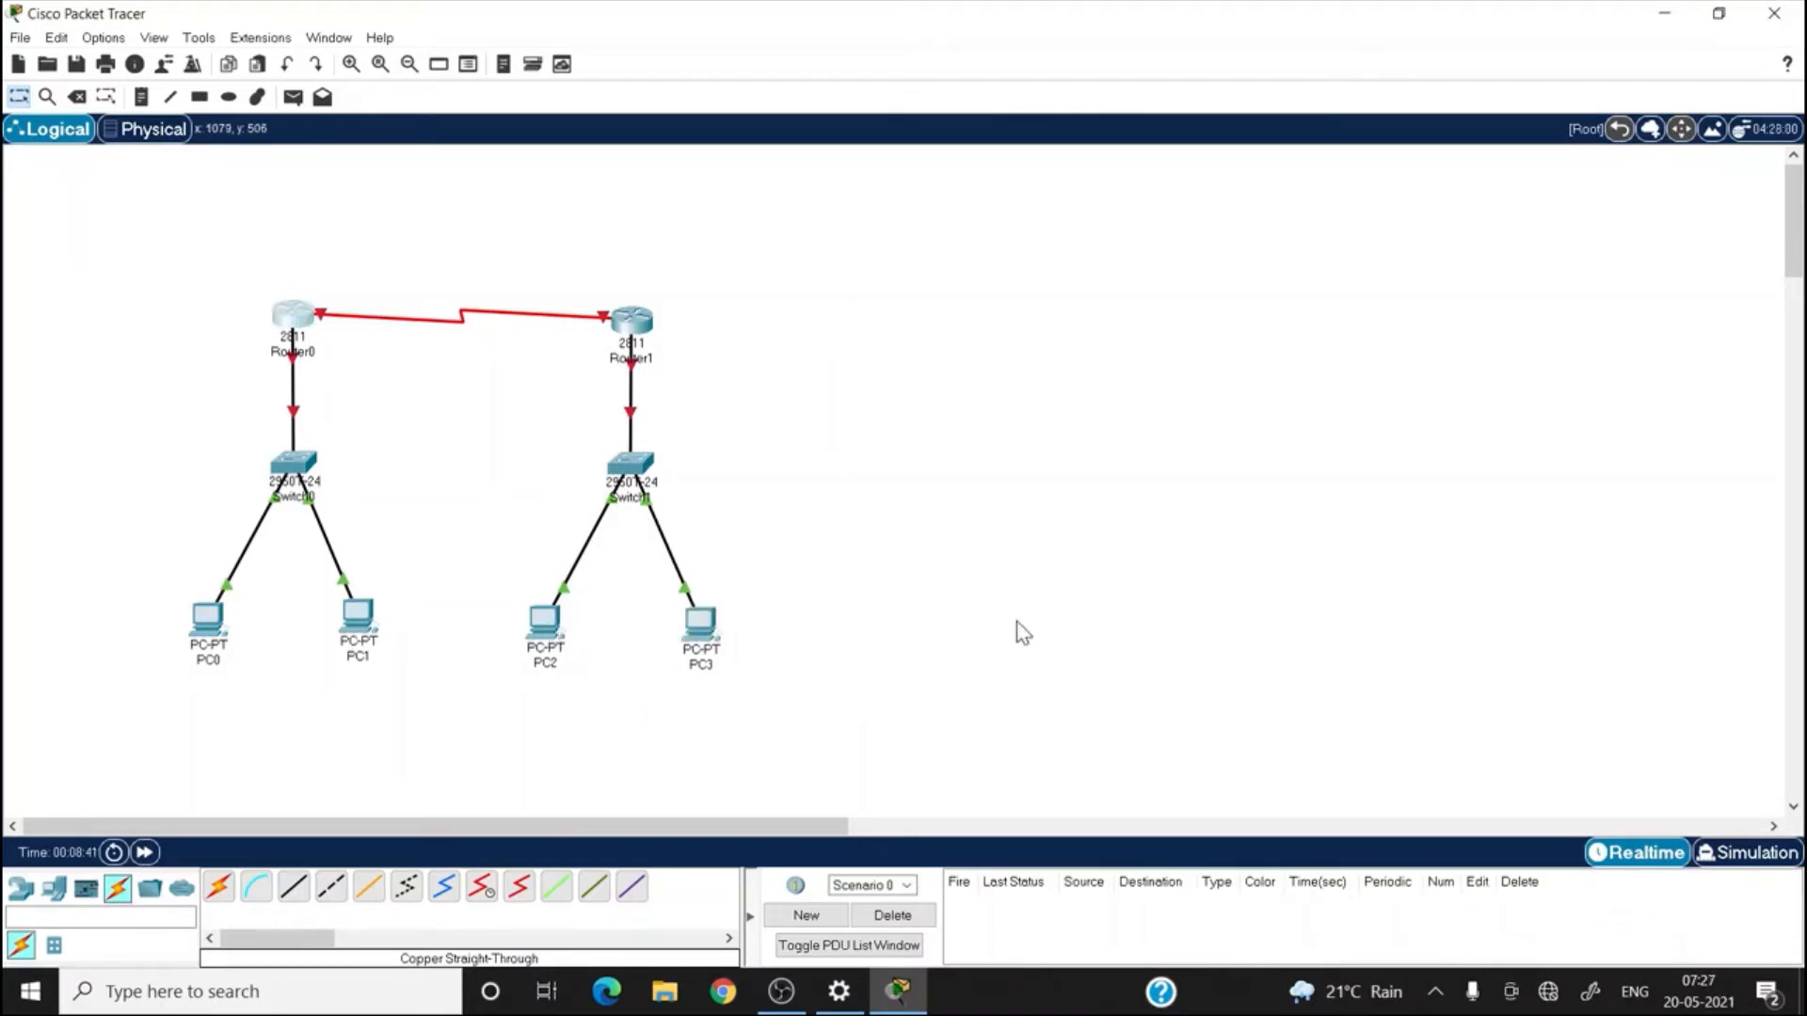
- Configure FastEthernet0/0 of Router0 with the IPv4 address 200.0.10.1 and subnet mask 255.255.255.0
left_click(293, 320)
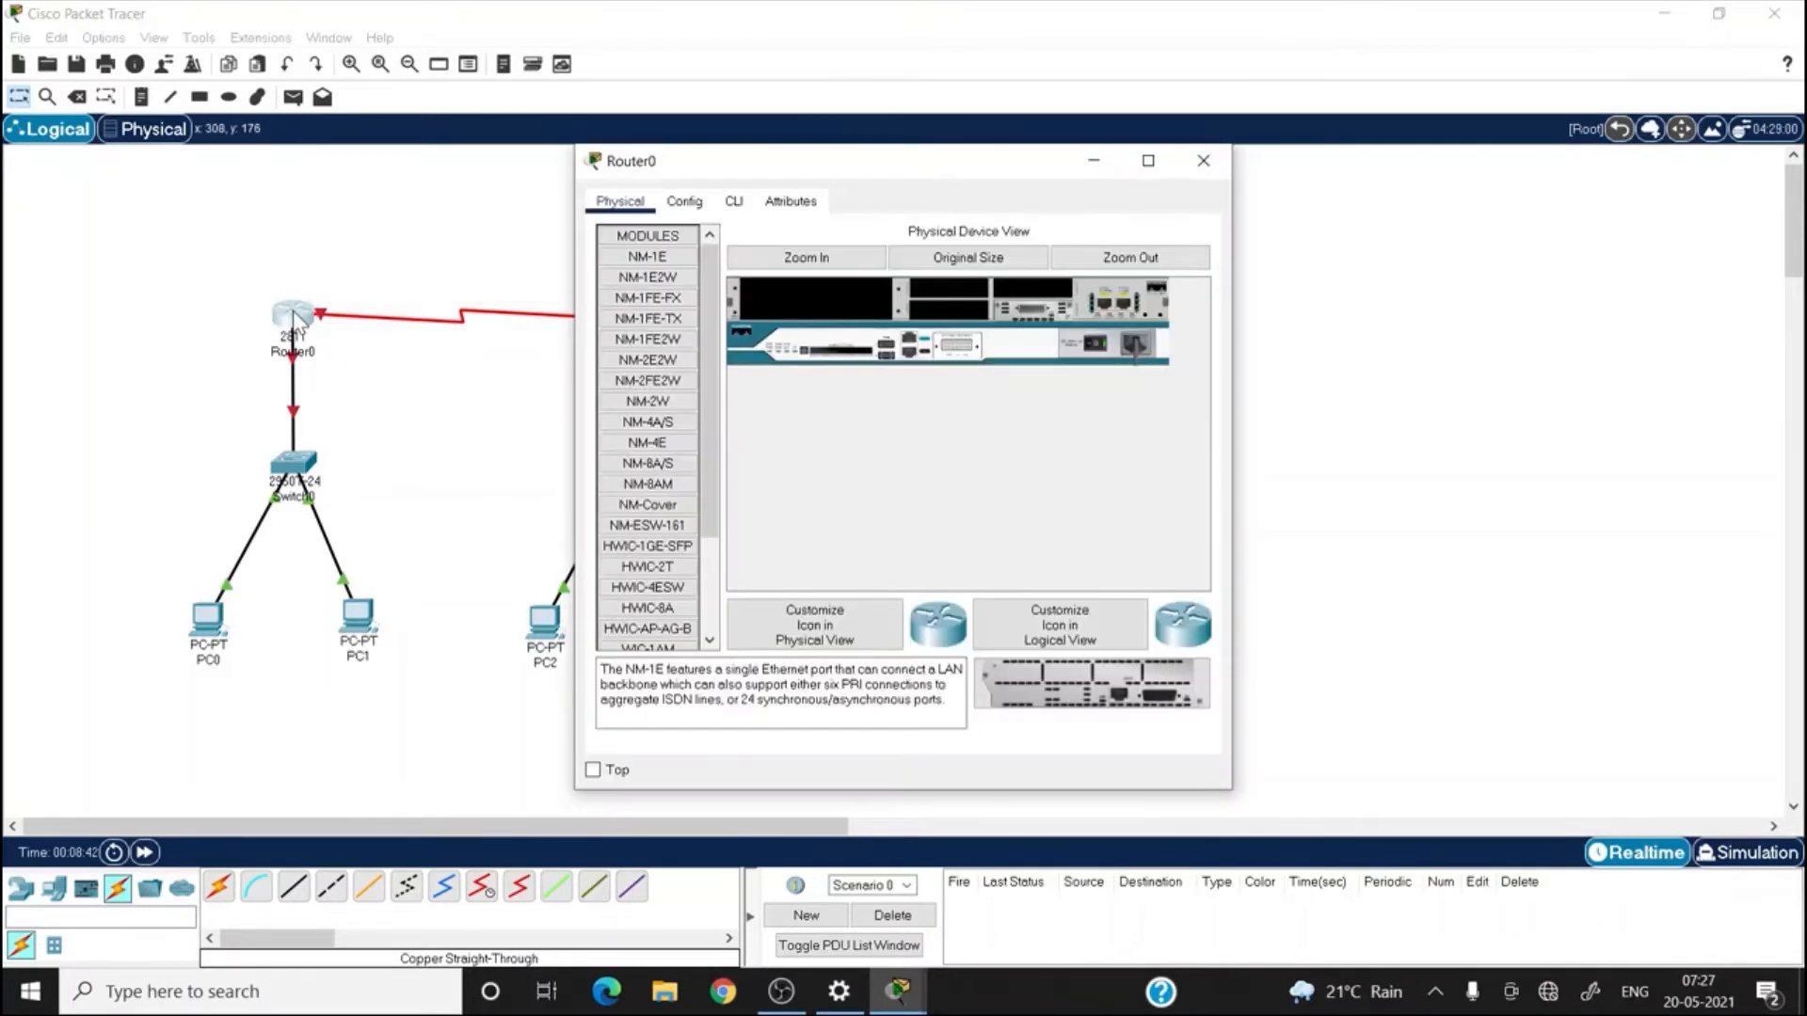
left_click(686, 203)
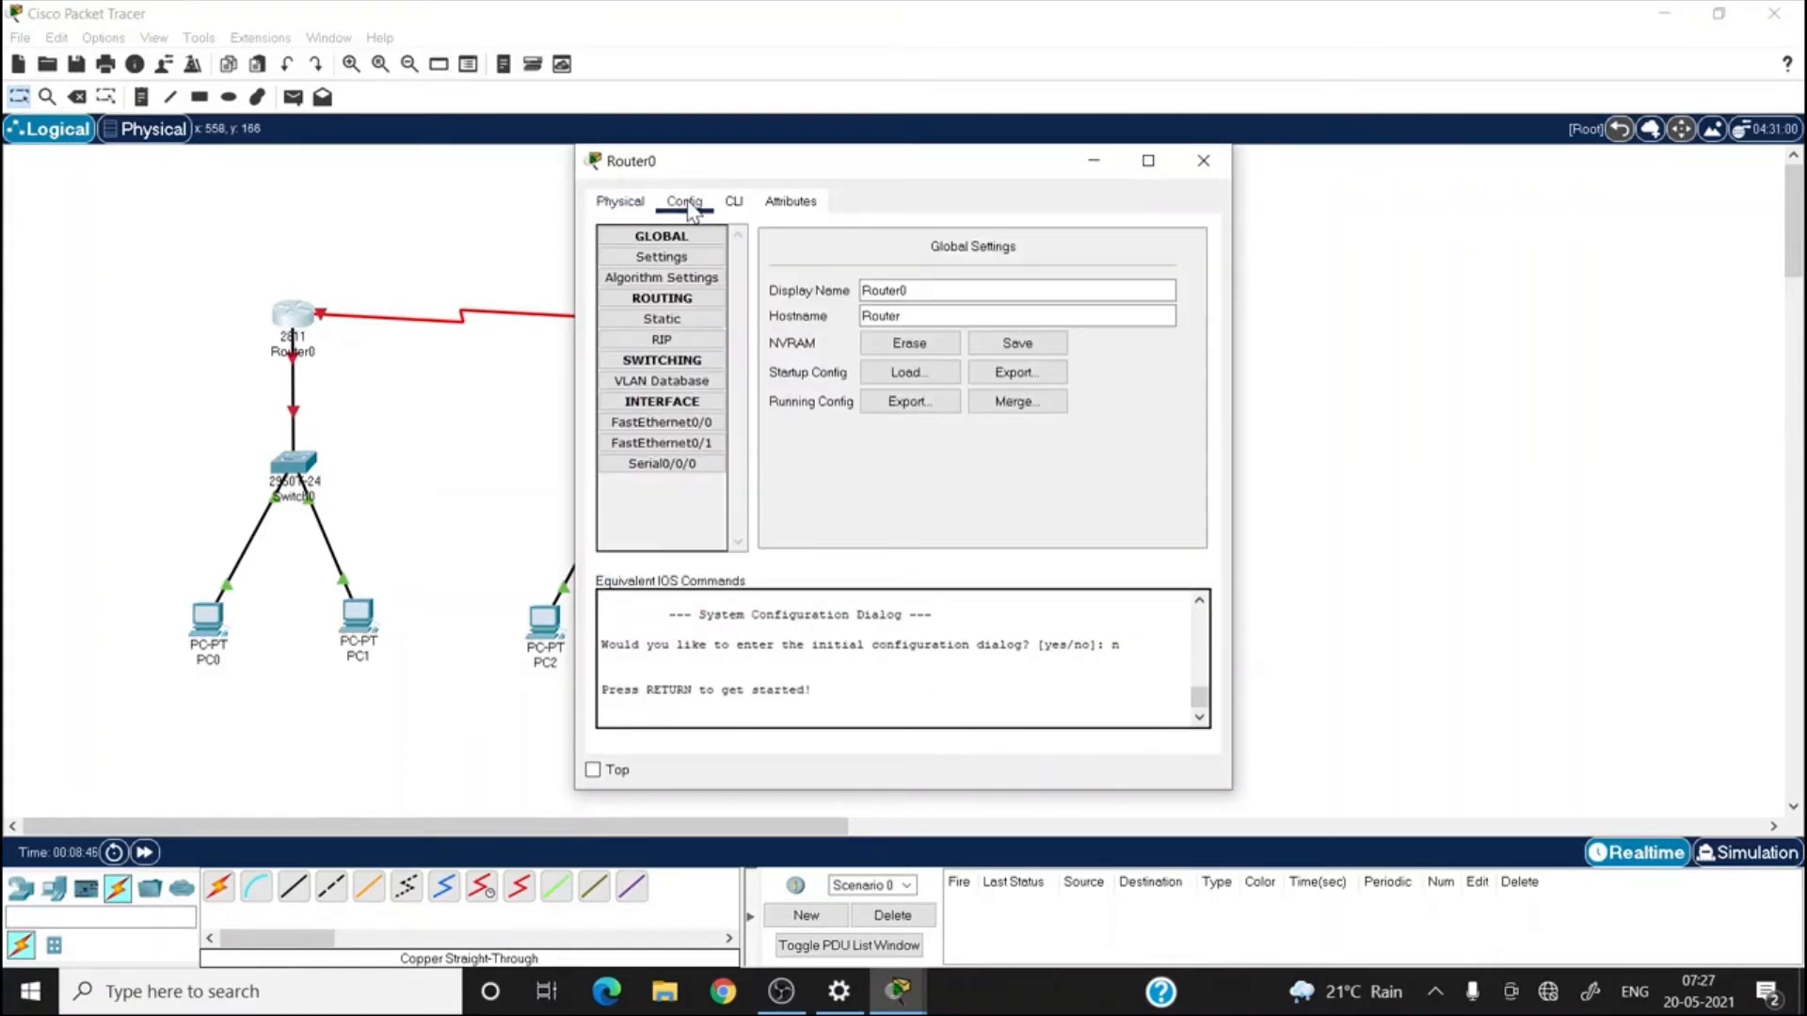
left_click(686, 468)
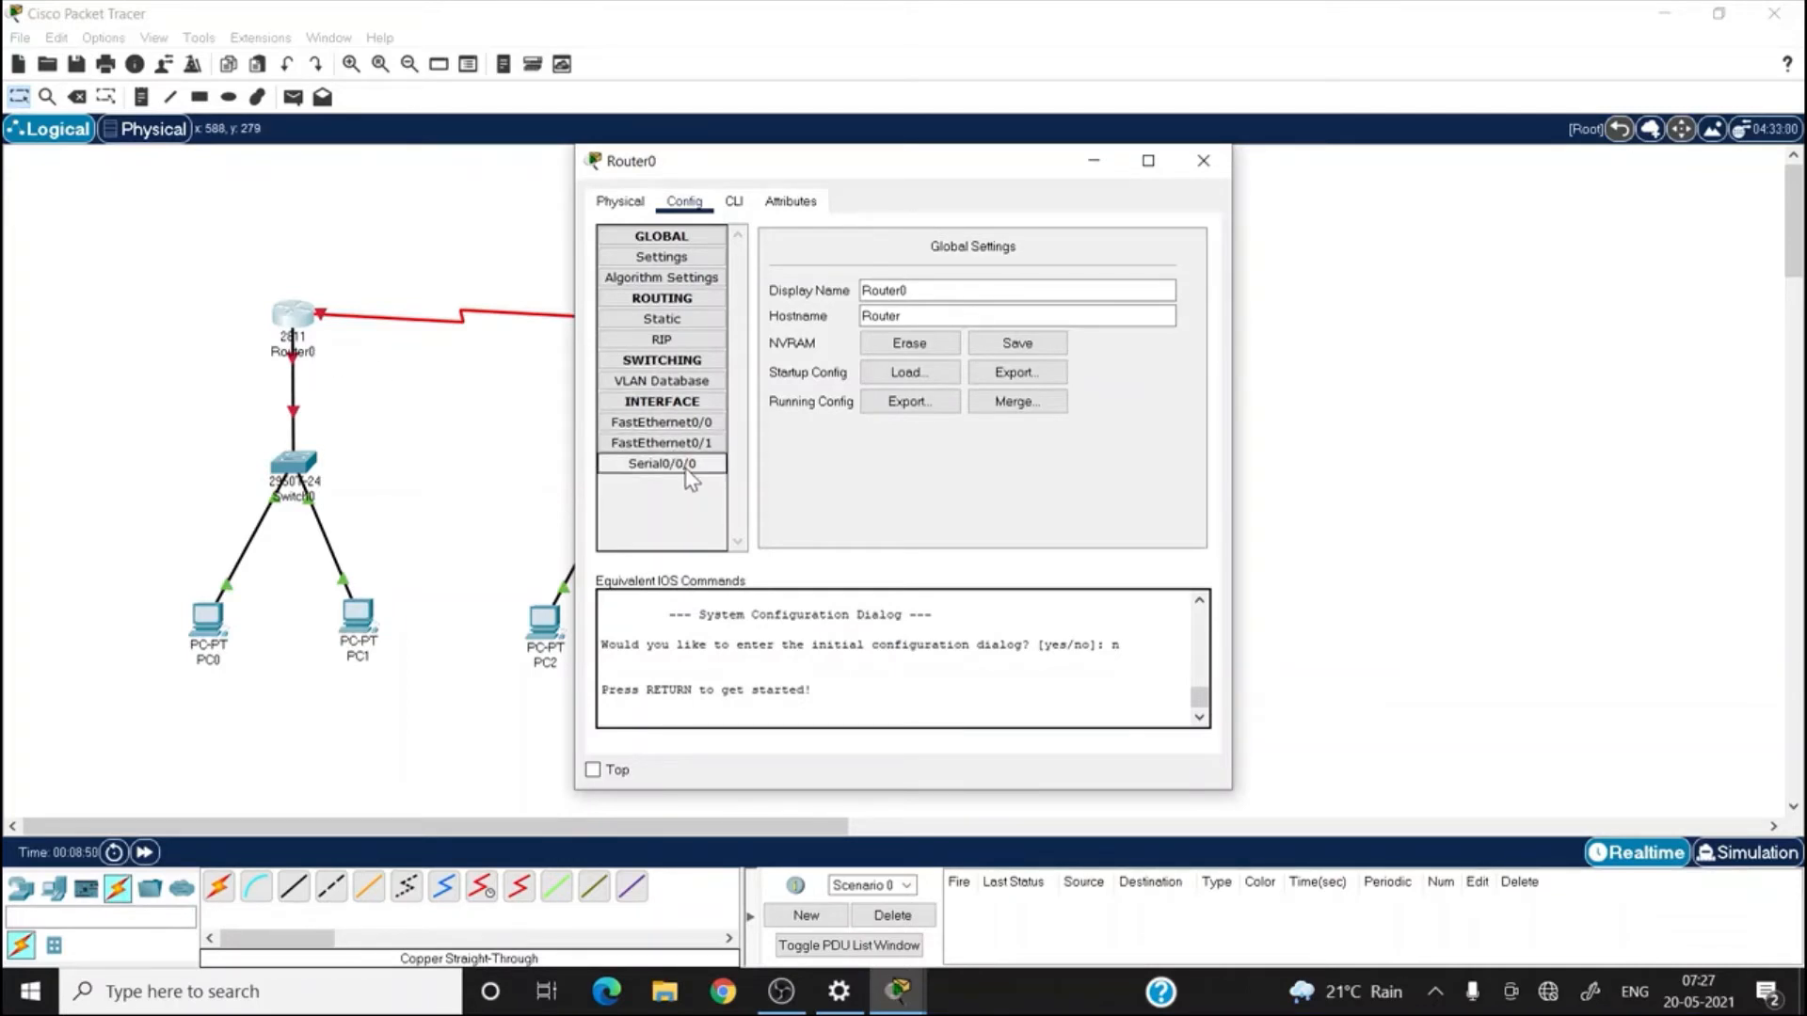
left_click(665, 427)
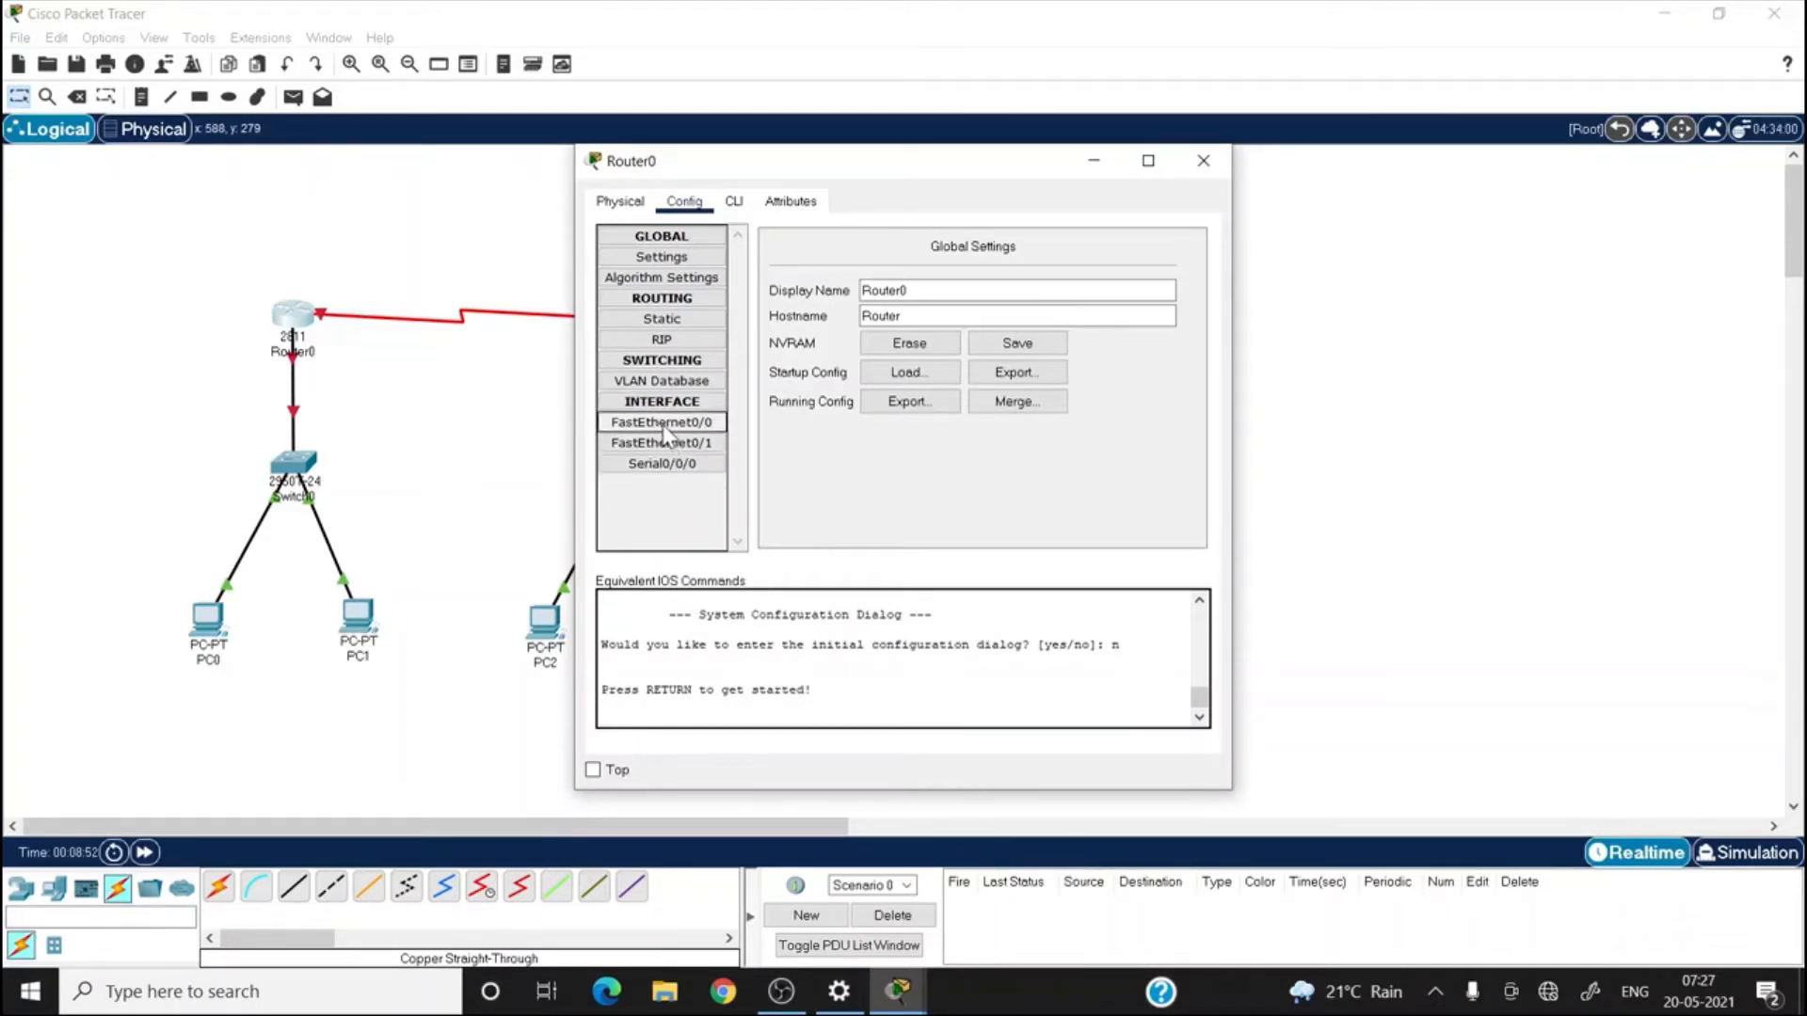
left_click(687, 467)
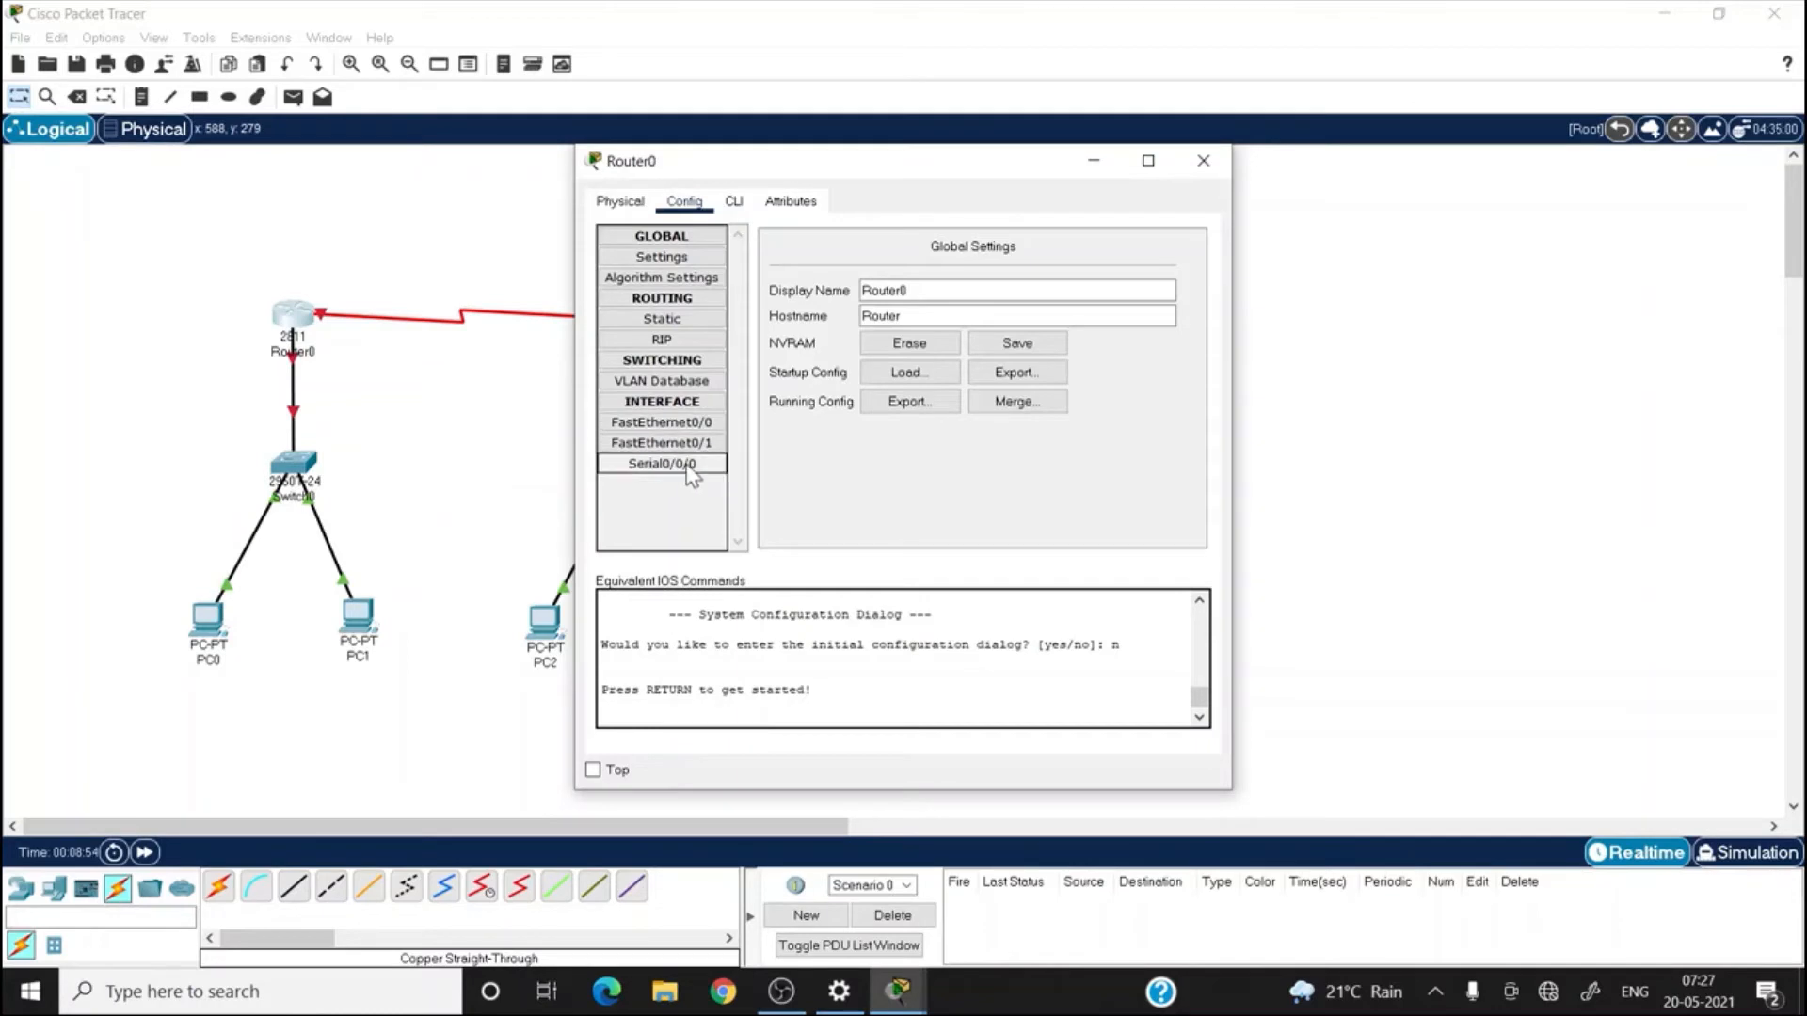
left_click(678, 424)
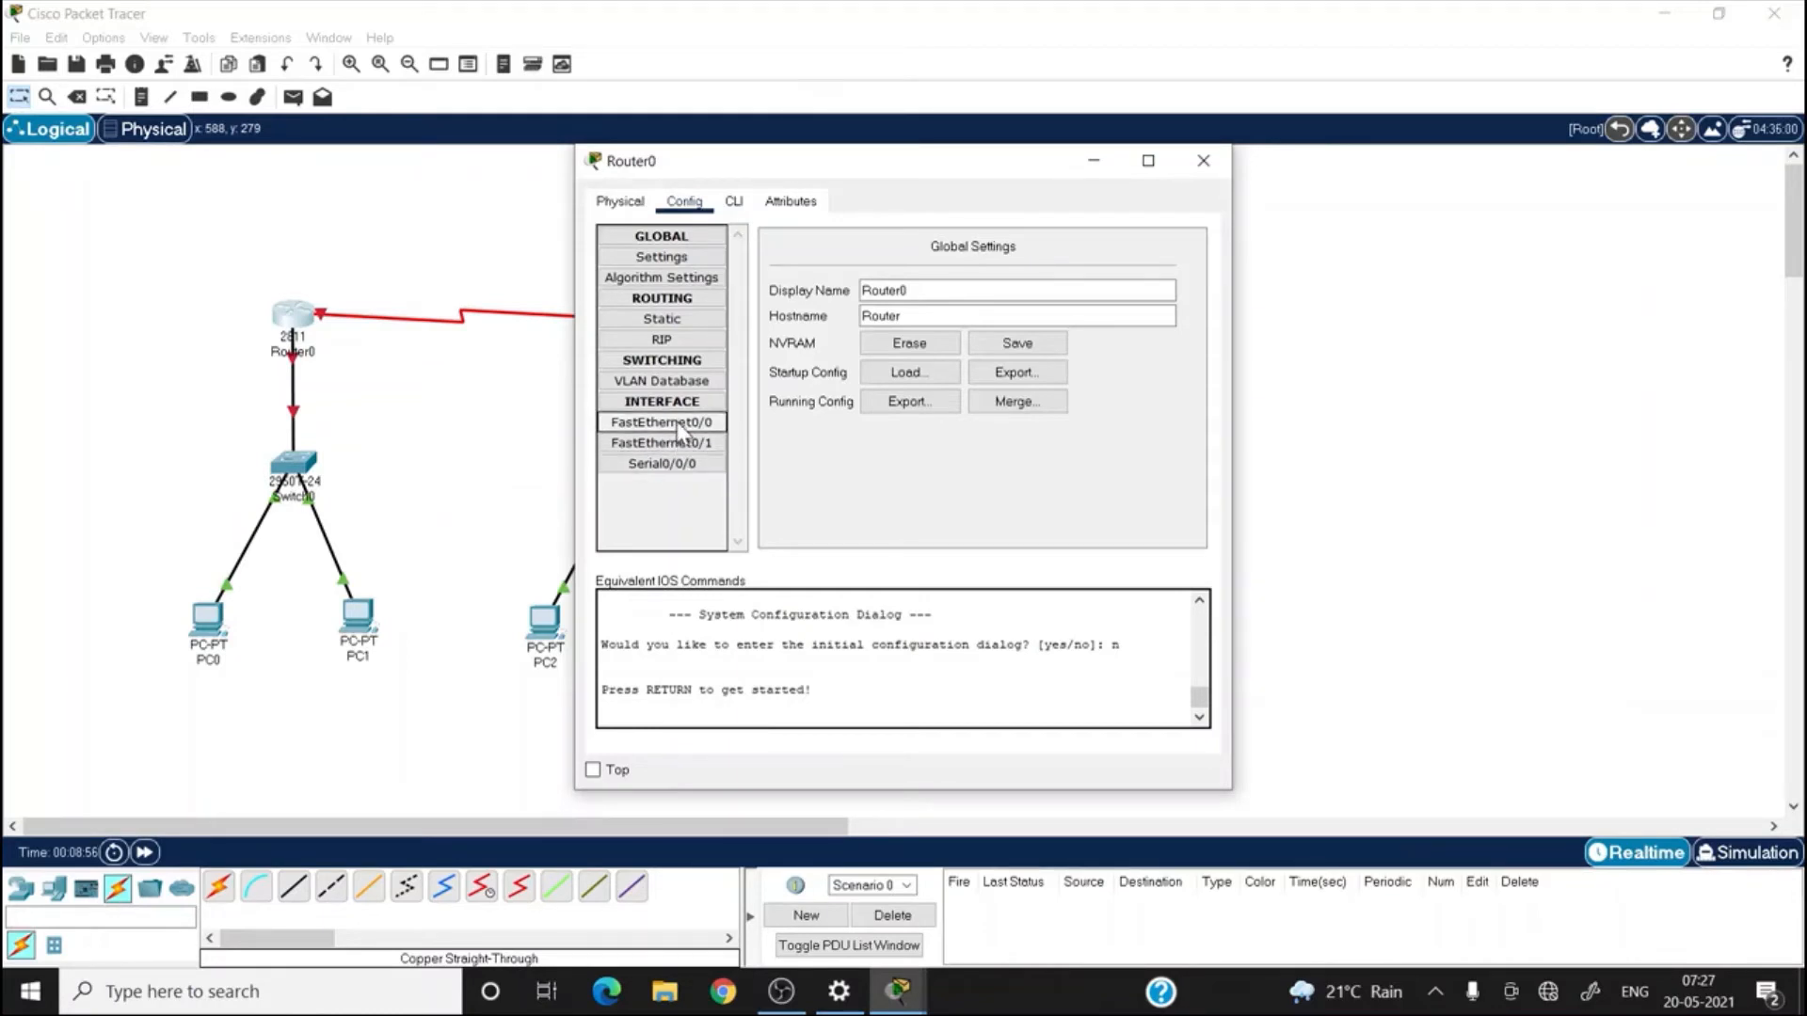
left_click(677, 426)
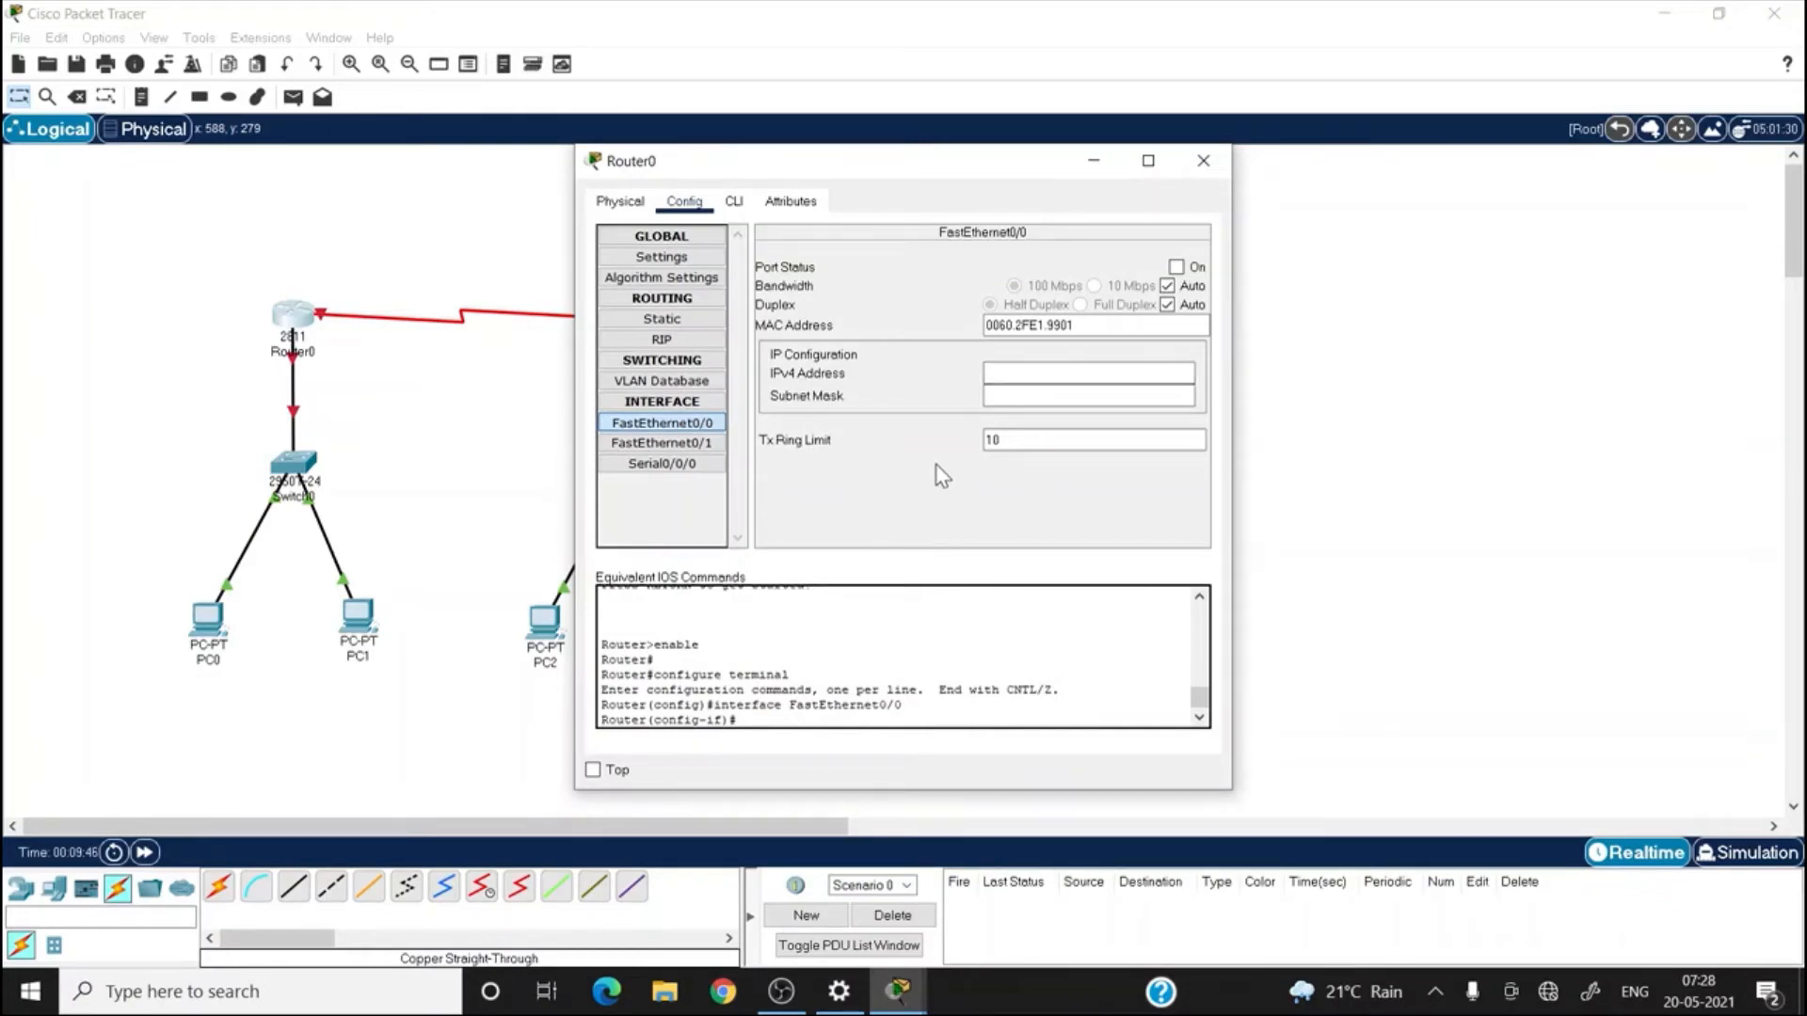
left_click(1009, 373)
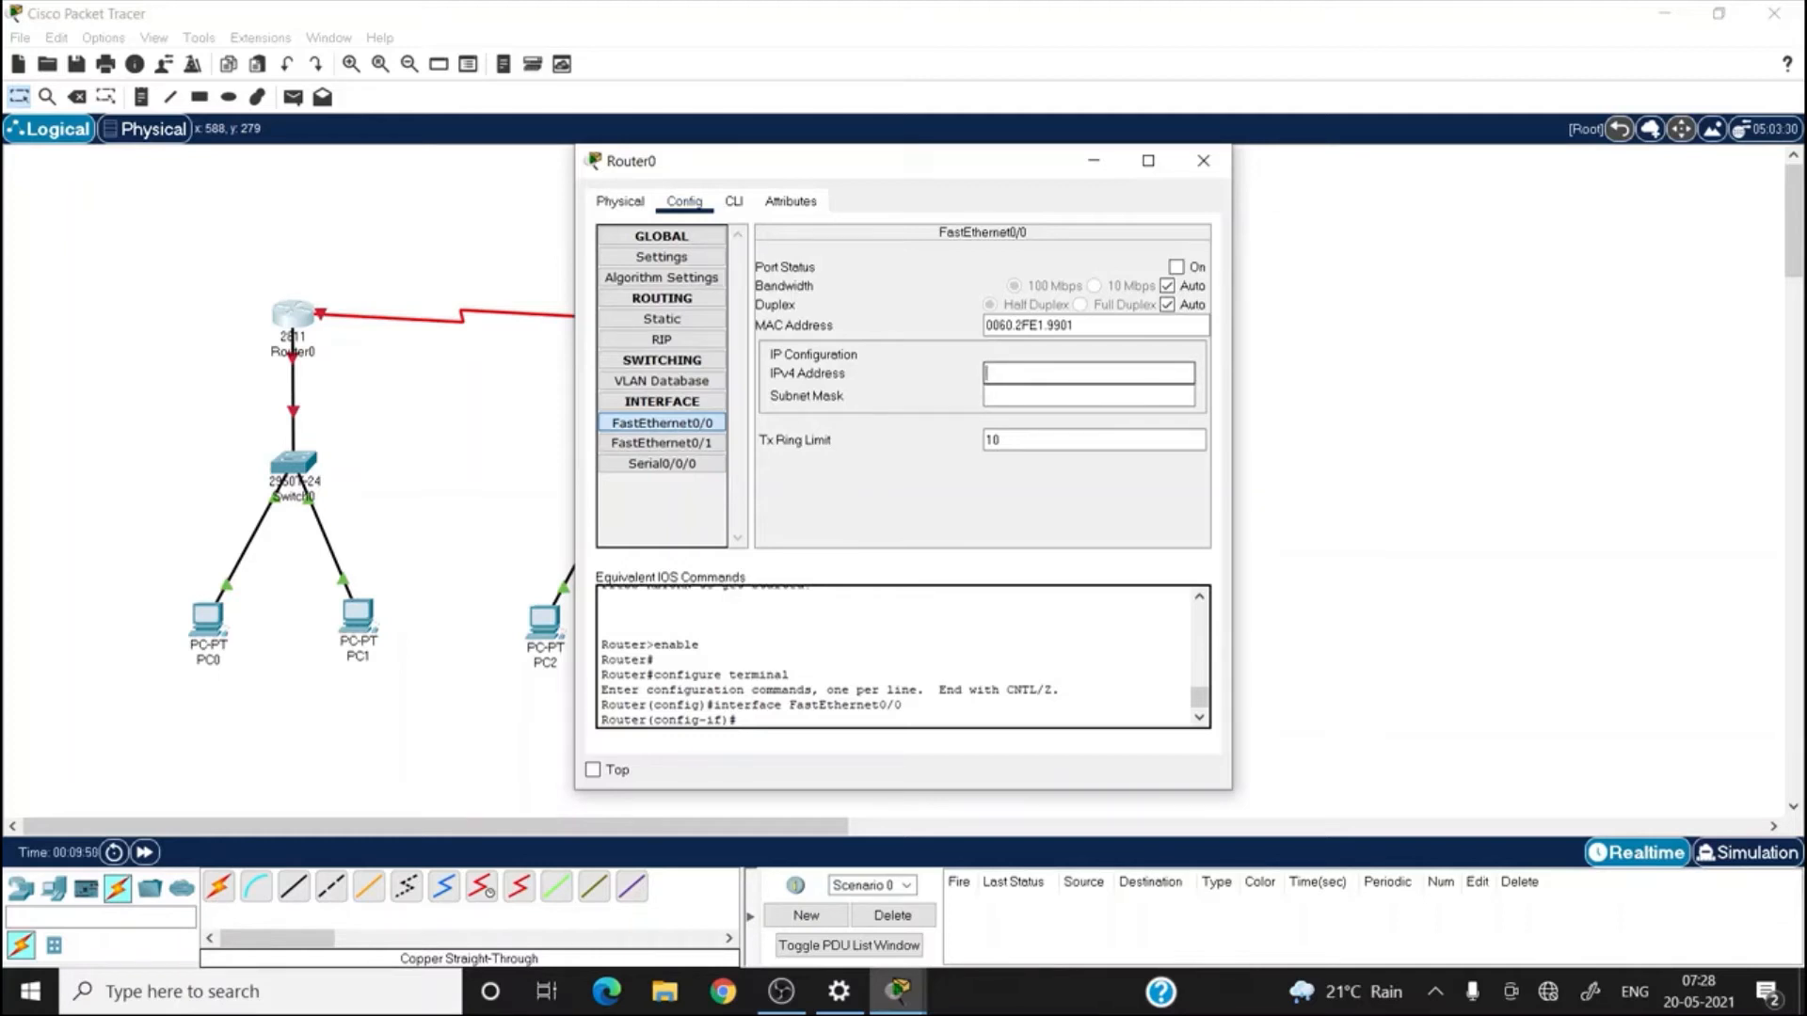
type("200.0.10.1")
left_click(1088, 395)
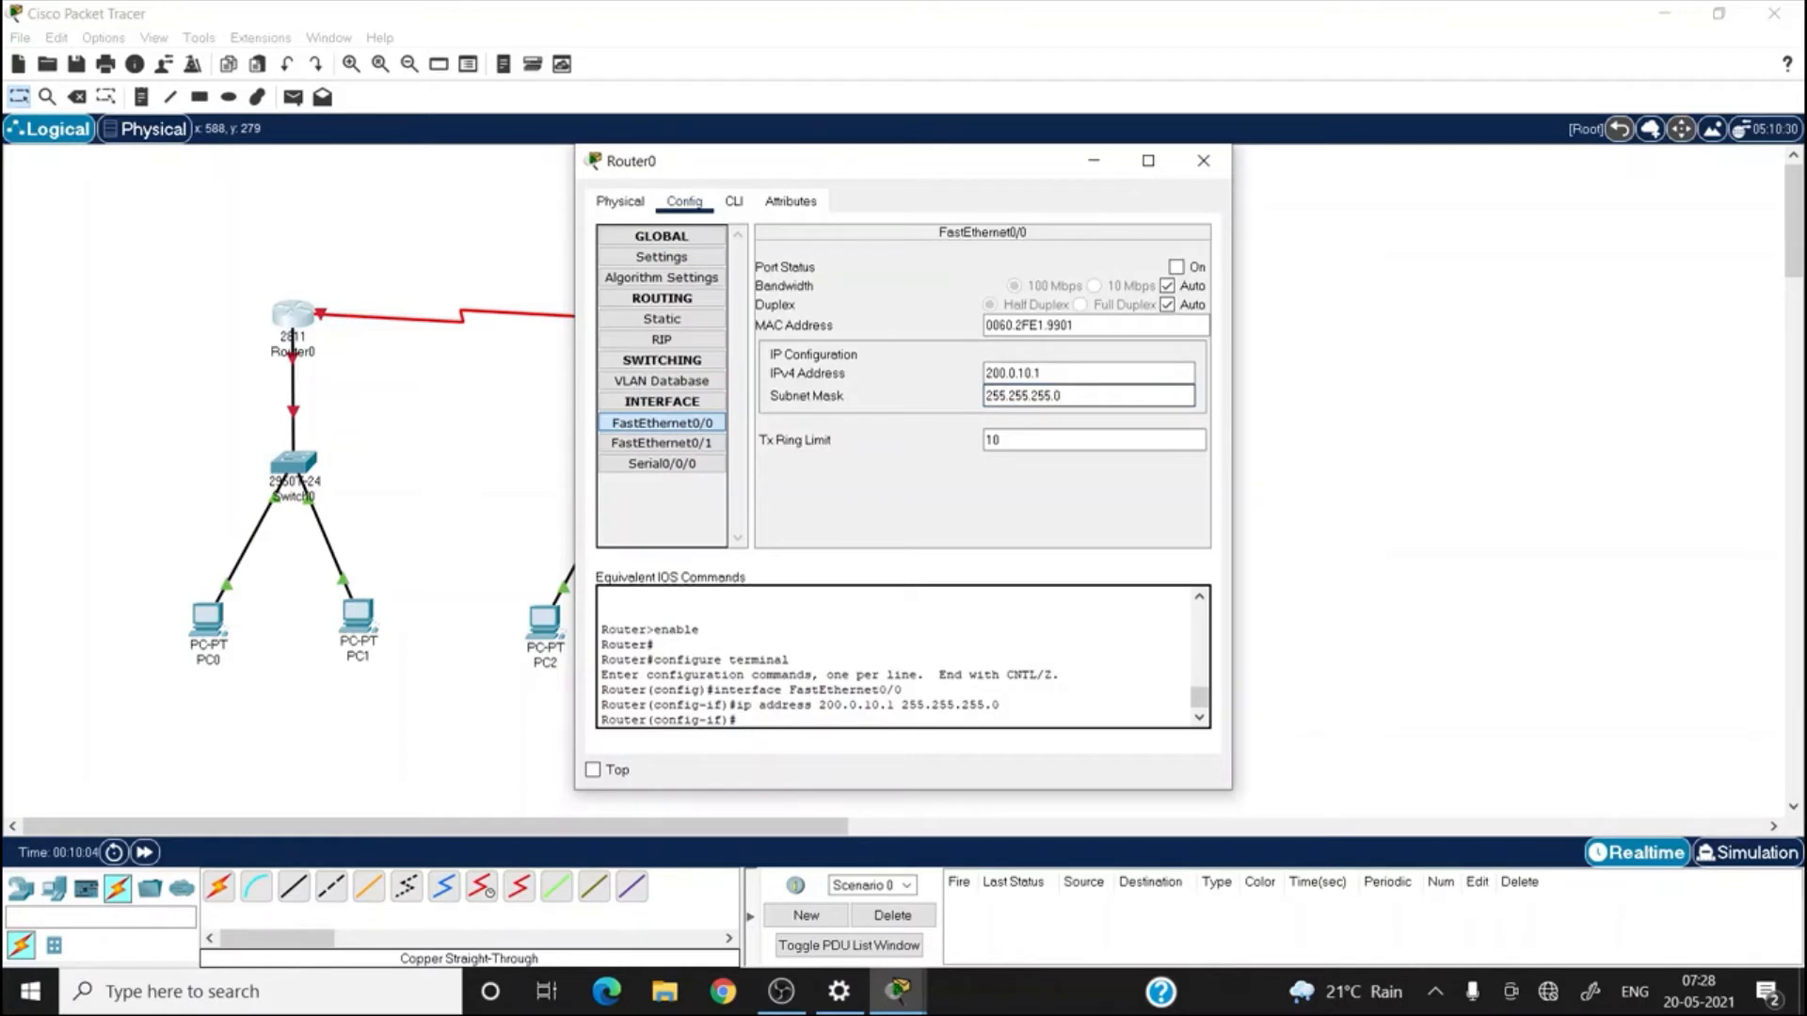
- Turn on Router0's FastEthernet0/0 port and set the clock rate of its Serial0/0/0 interface to 128000
left_click(1182, 270)
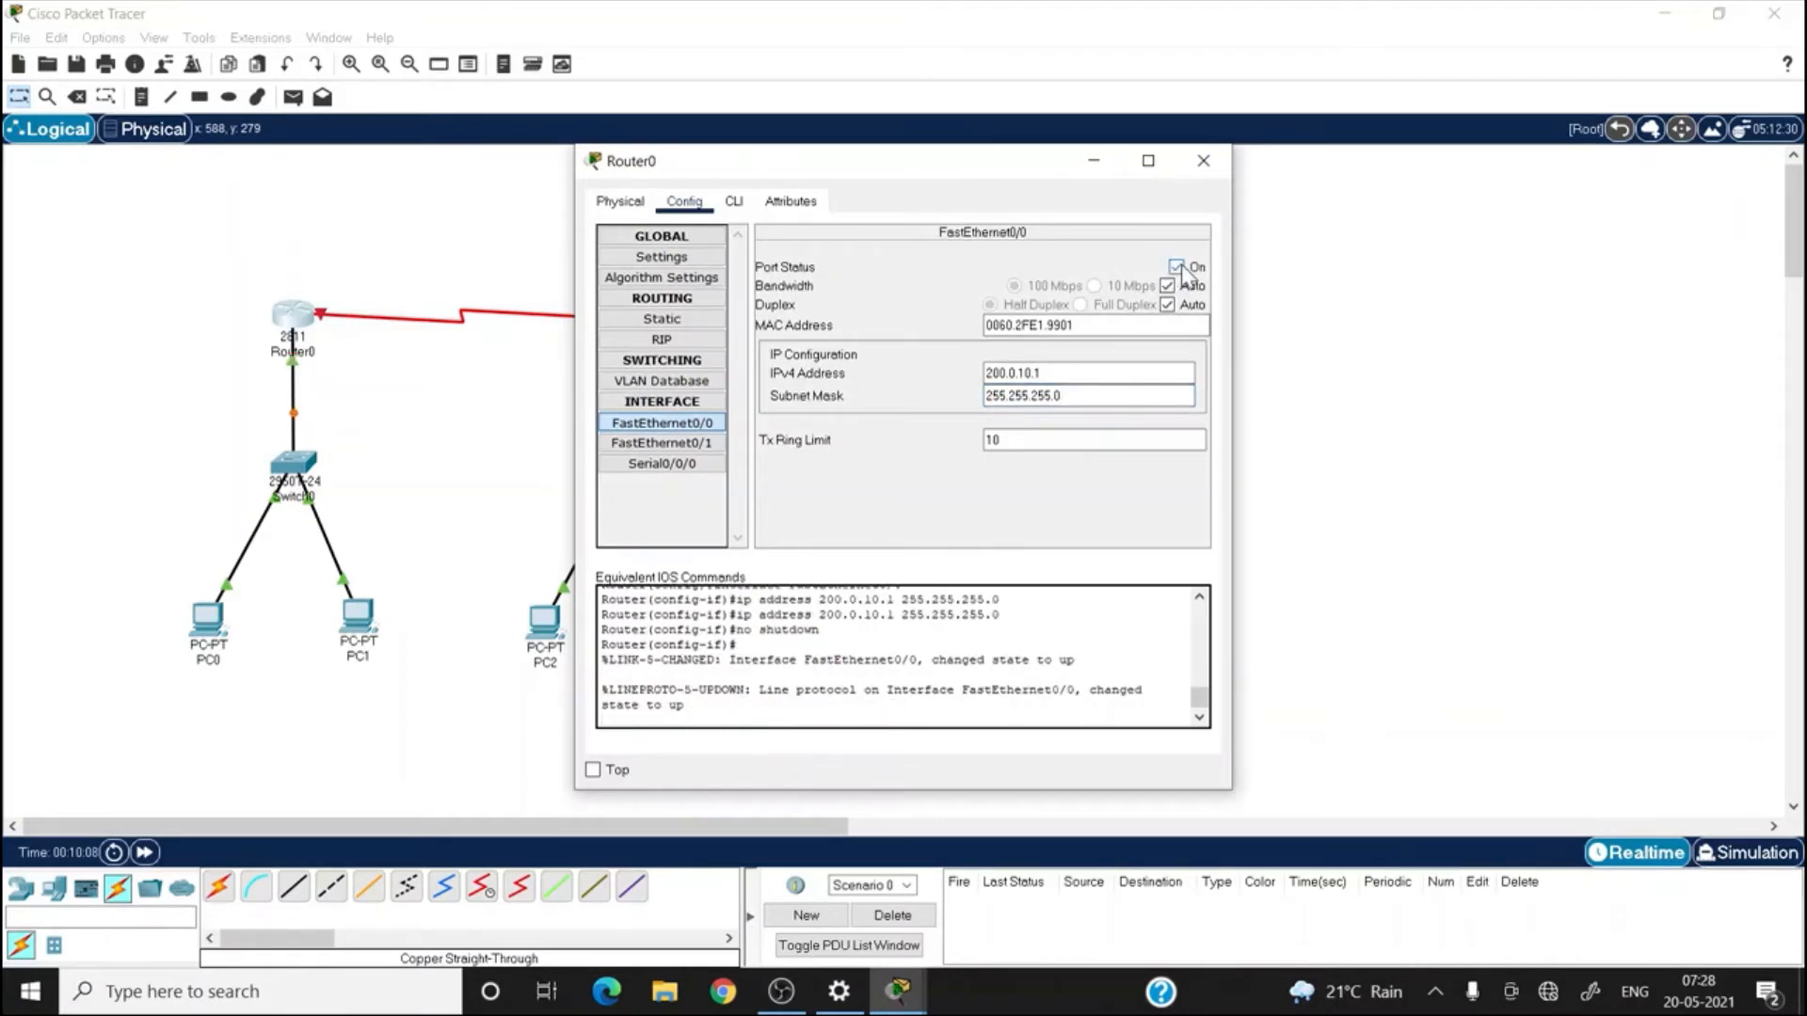
left_click(683, 425)
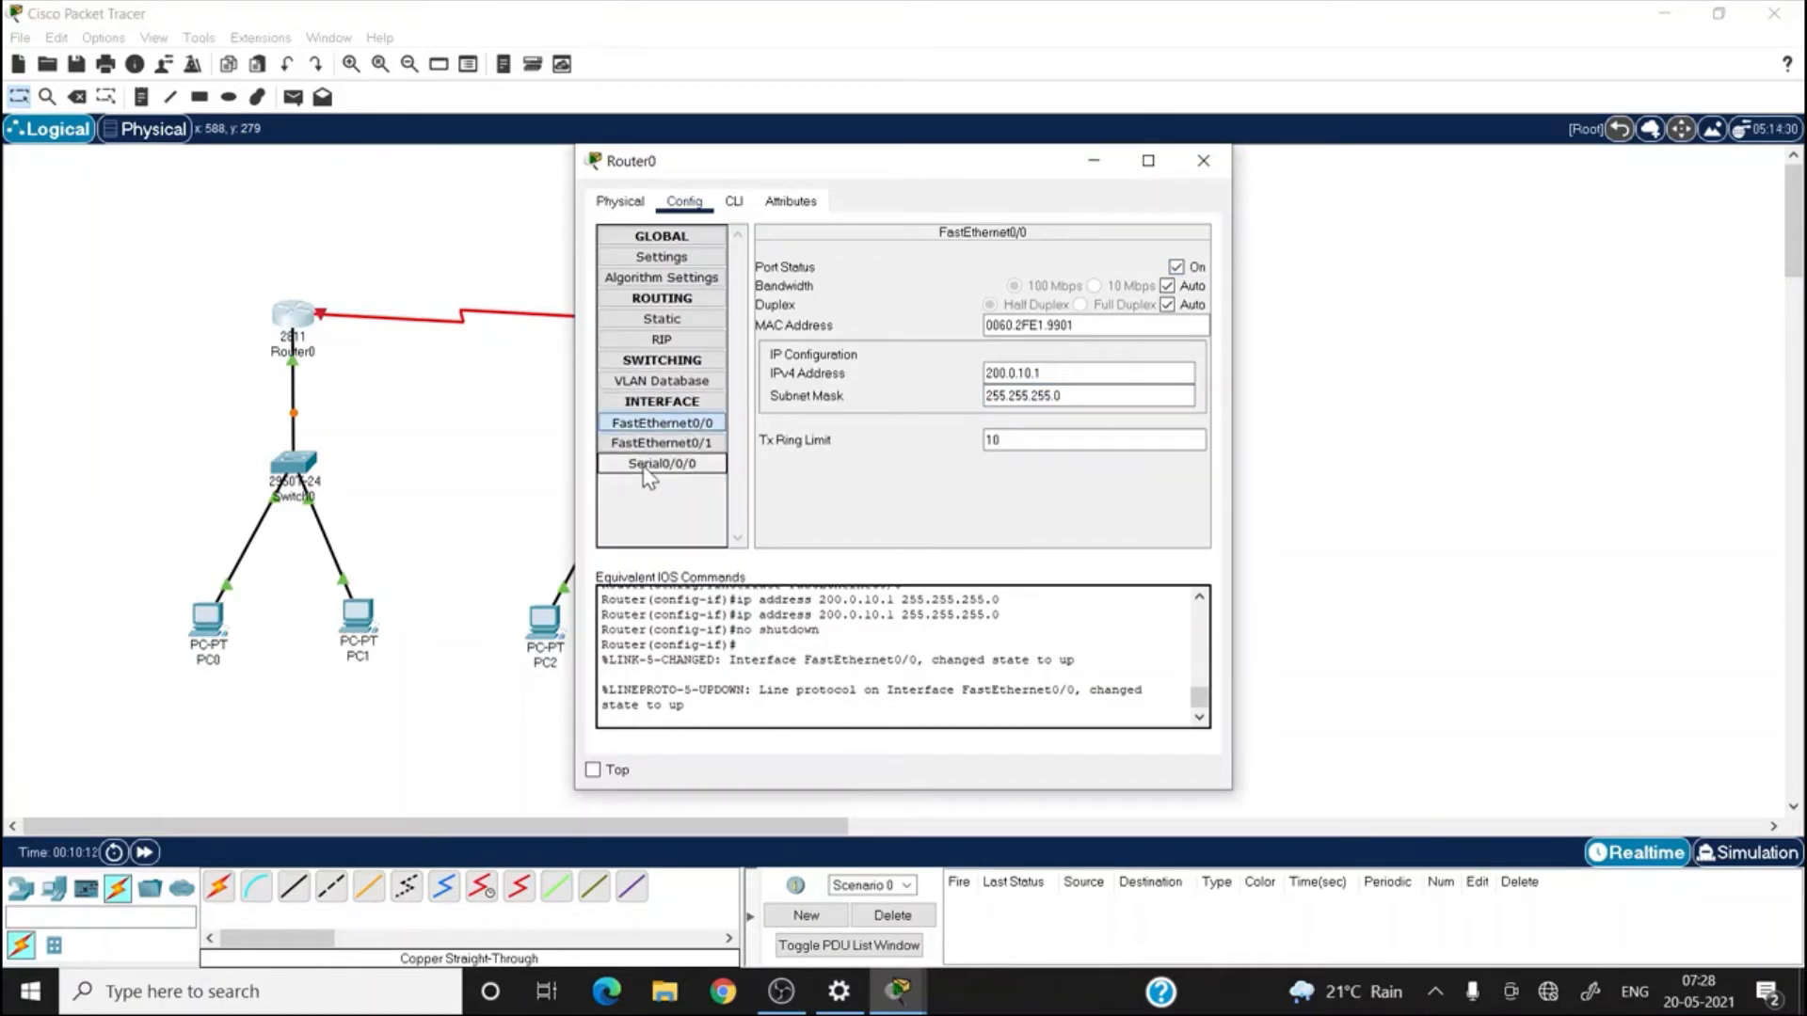
left_click(664, 464)
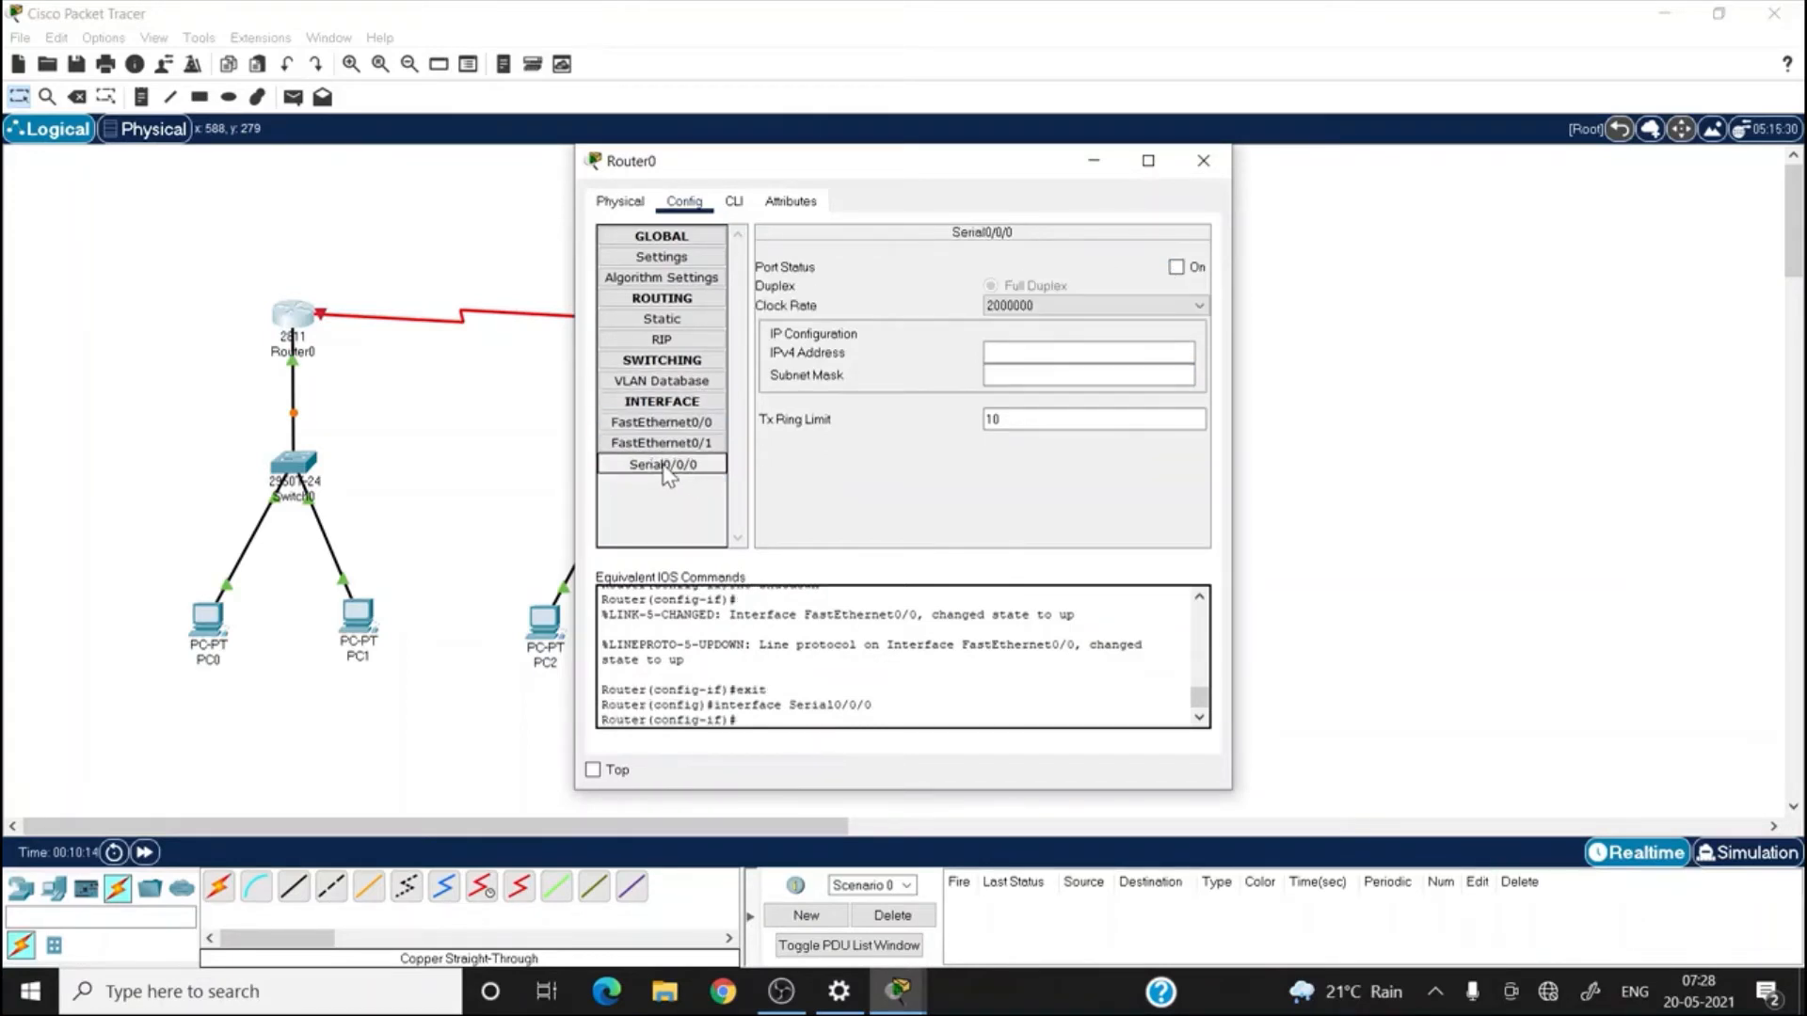
left_click(1199, 307)
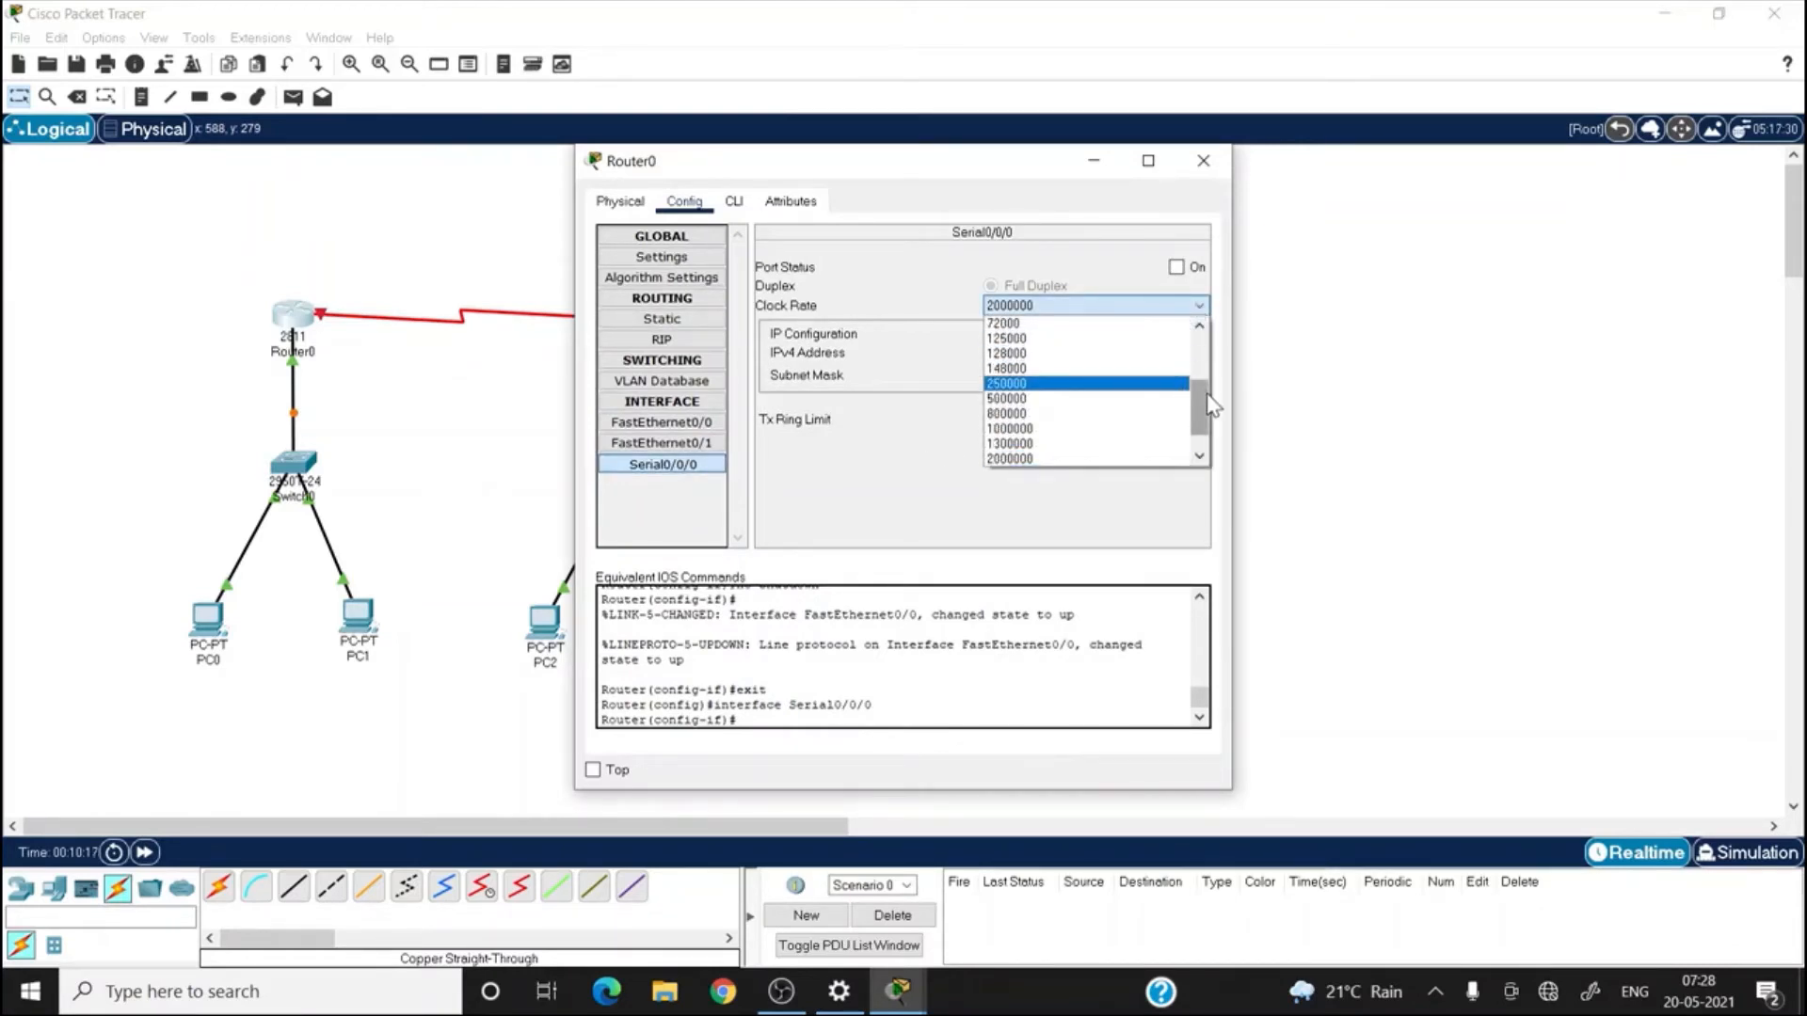
left_click_drag(1208, 394, 1208, 408)
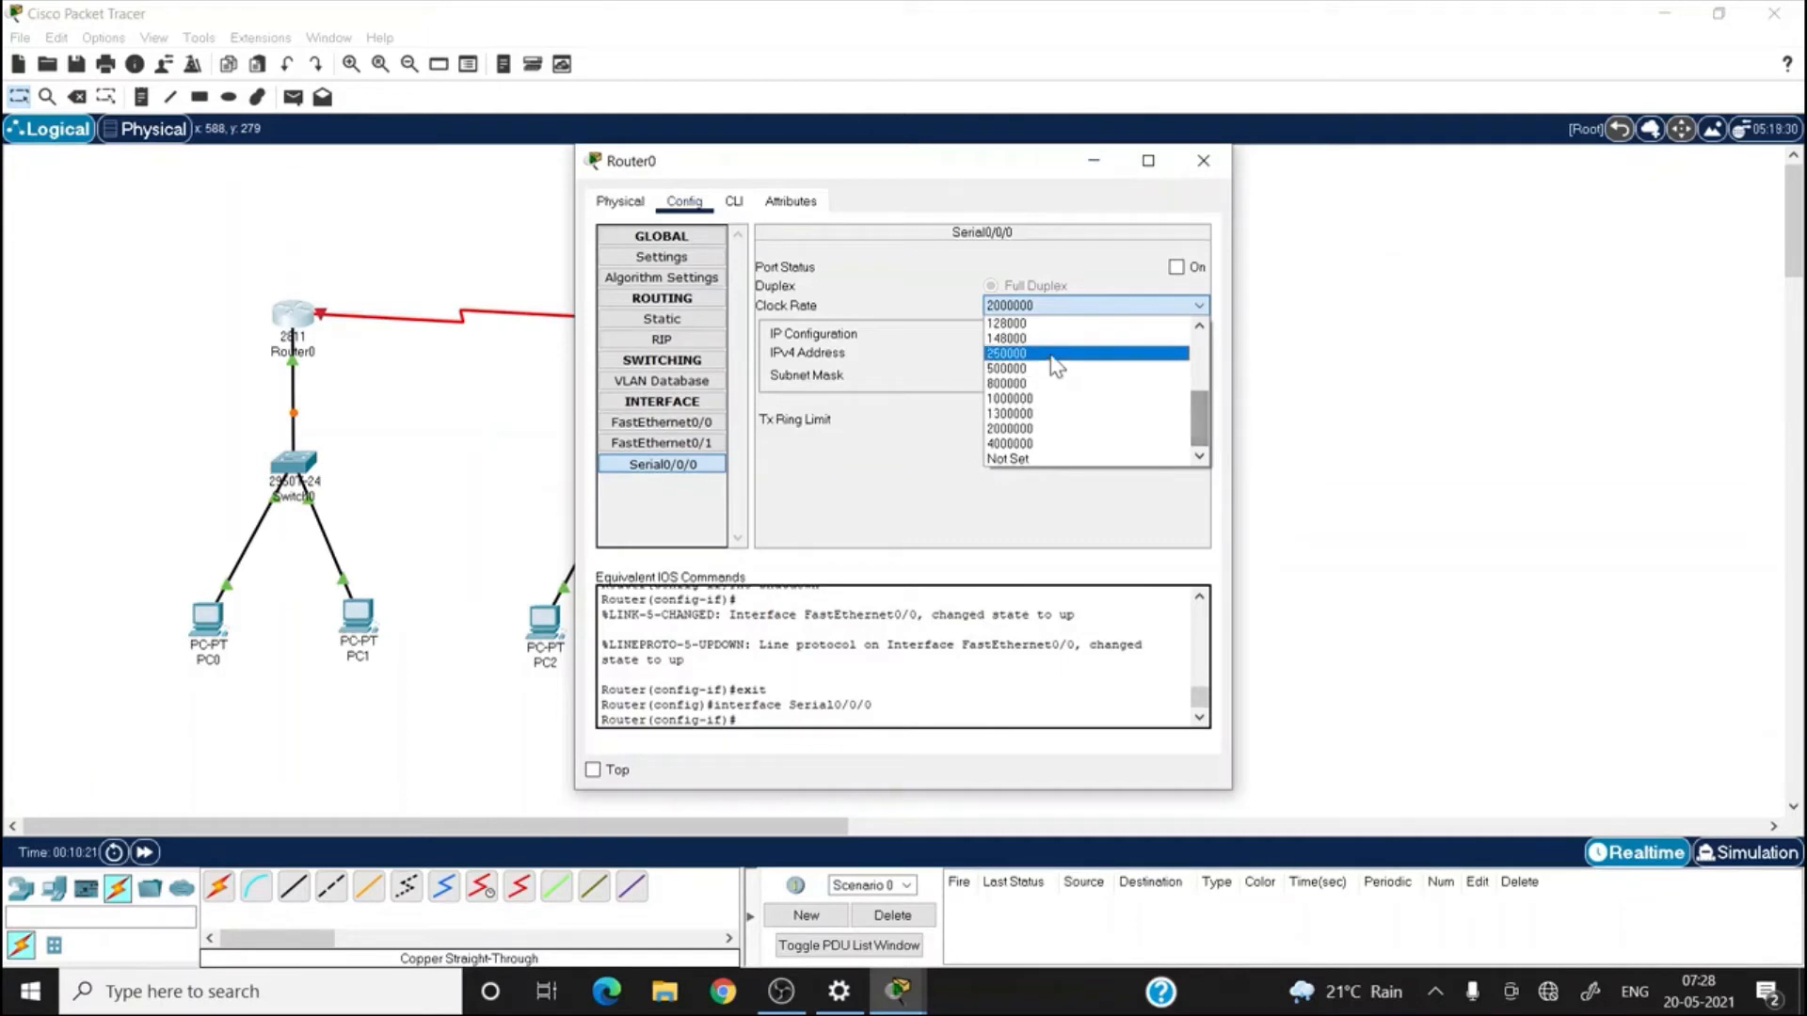
left_click(1007, 324)
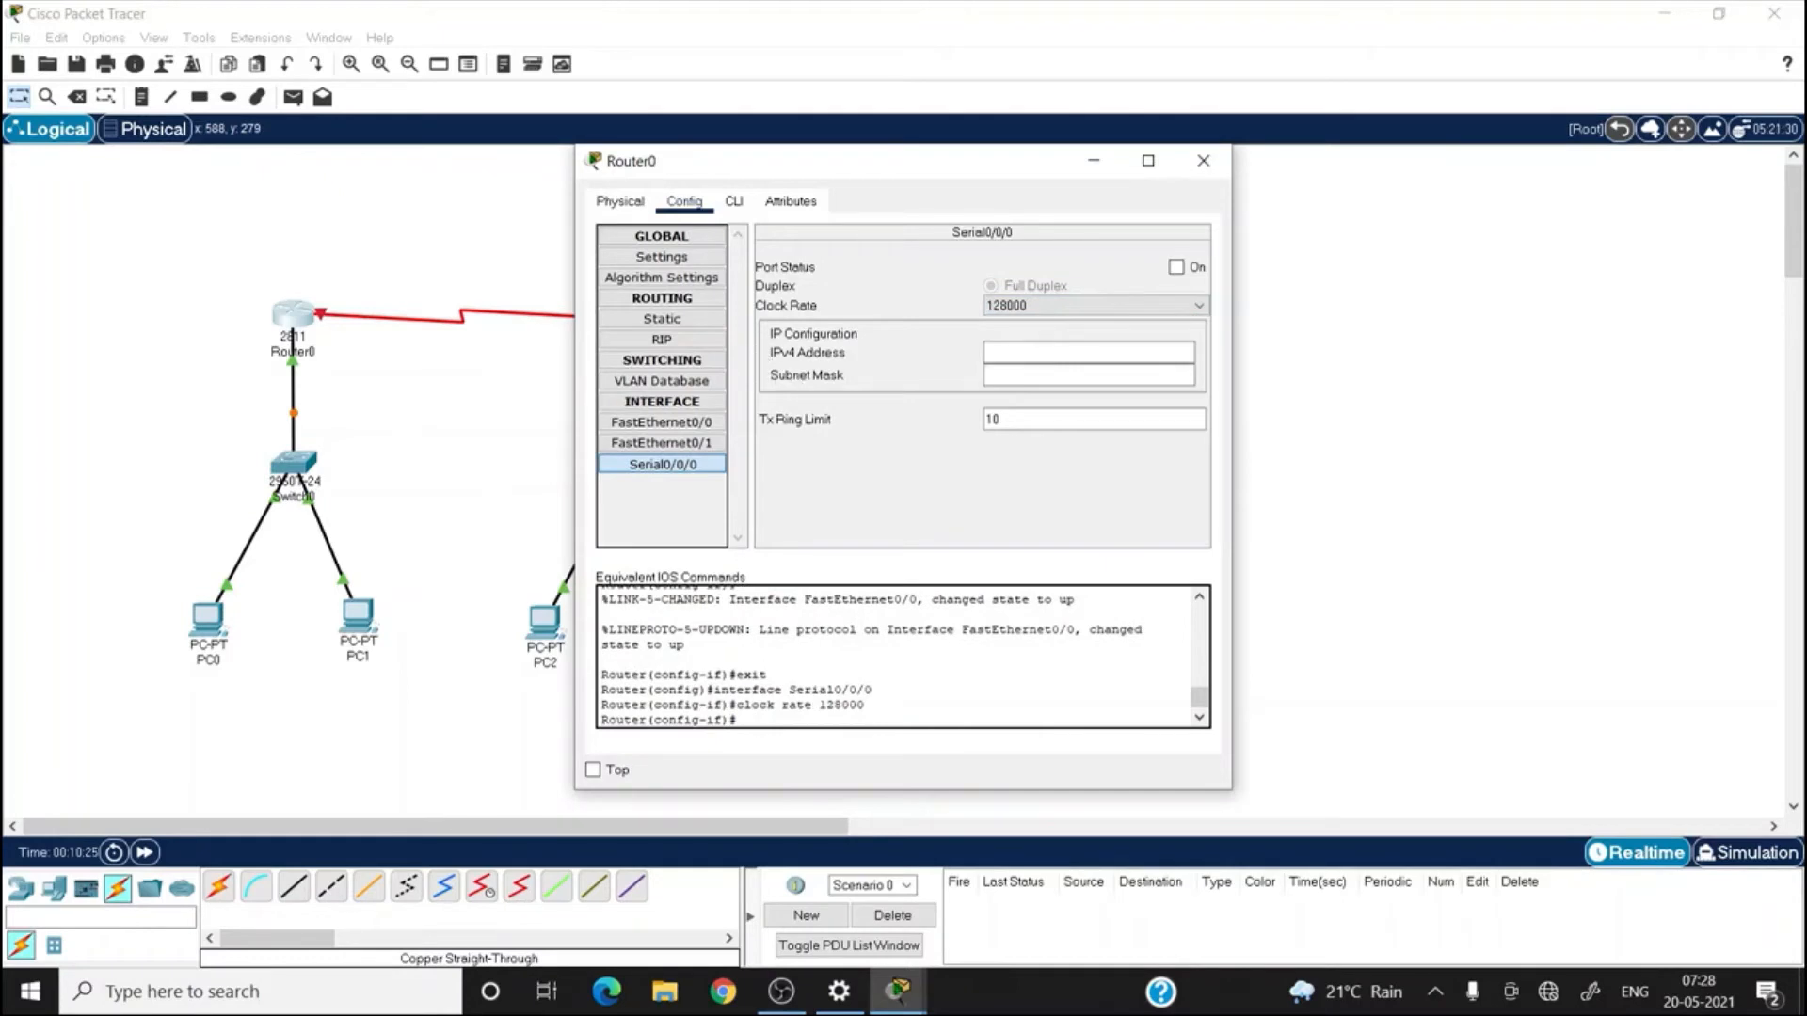
- Give Router0's Serial0/0/0 the IPv4 address 200.0.30.2 and subnet mask 255.255.255.0, turn the port on and close the router's settings
left_click(1082, 352)
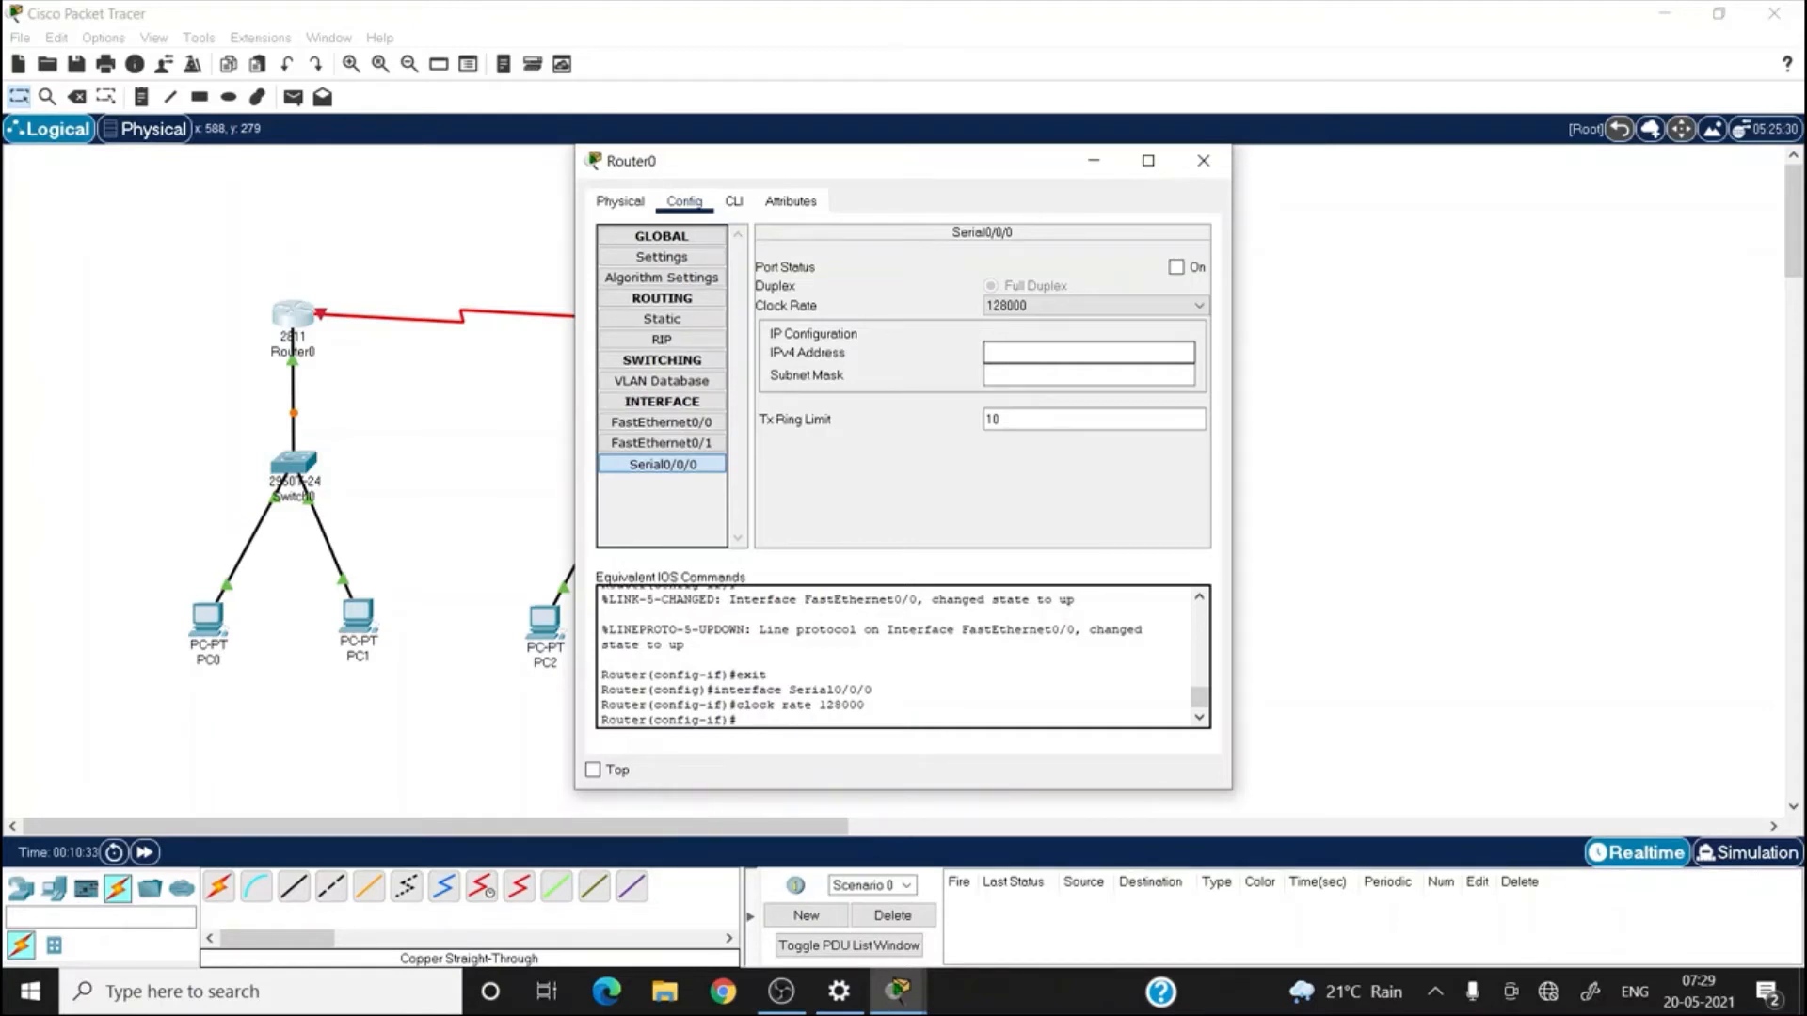
type("200.0.30.2")
left_click(1030, 375)
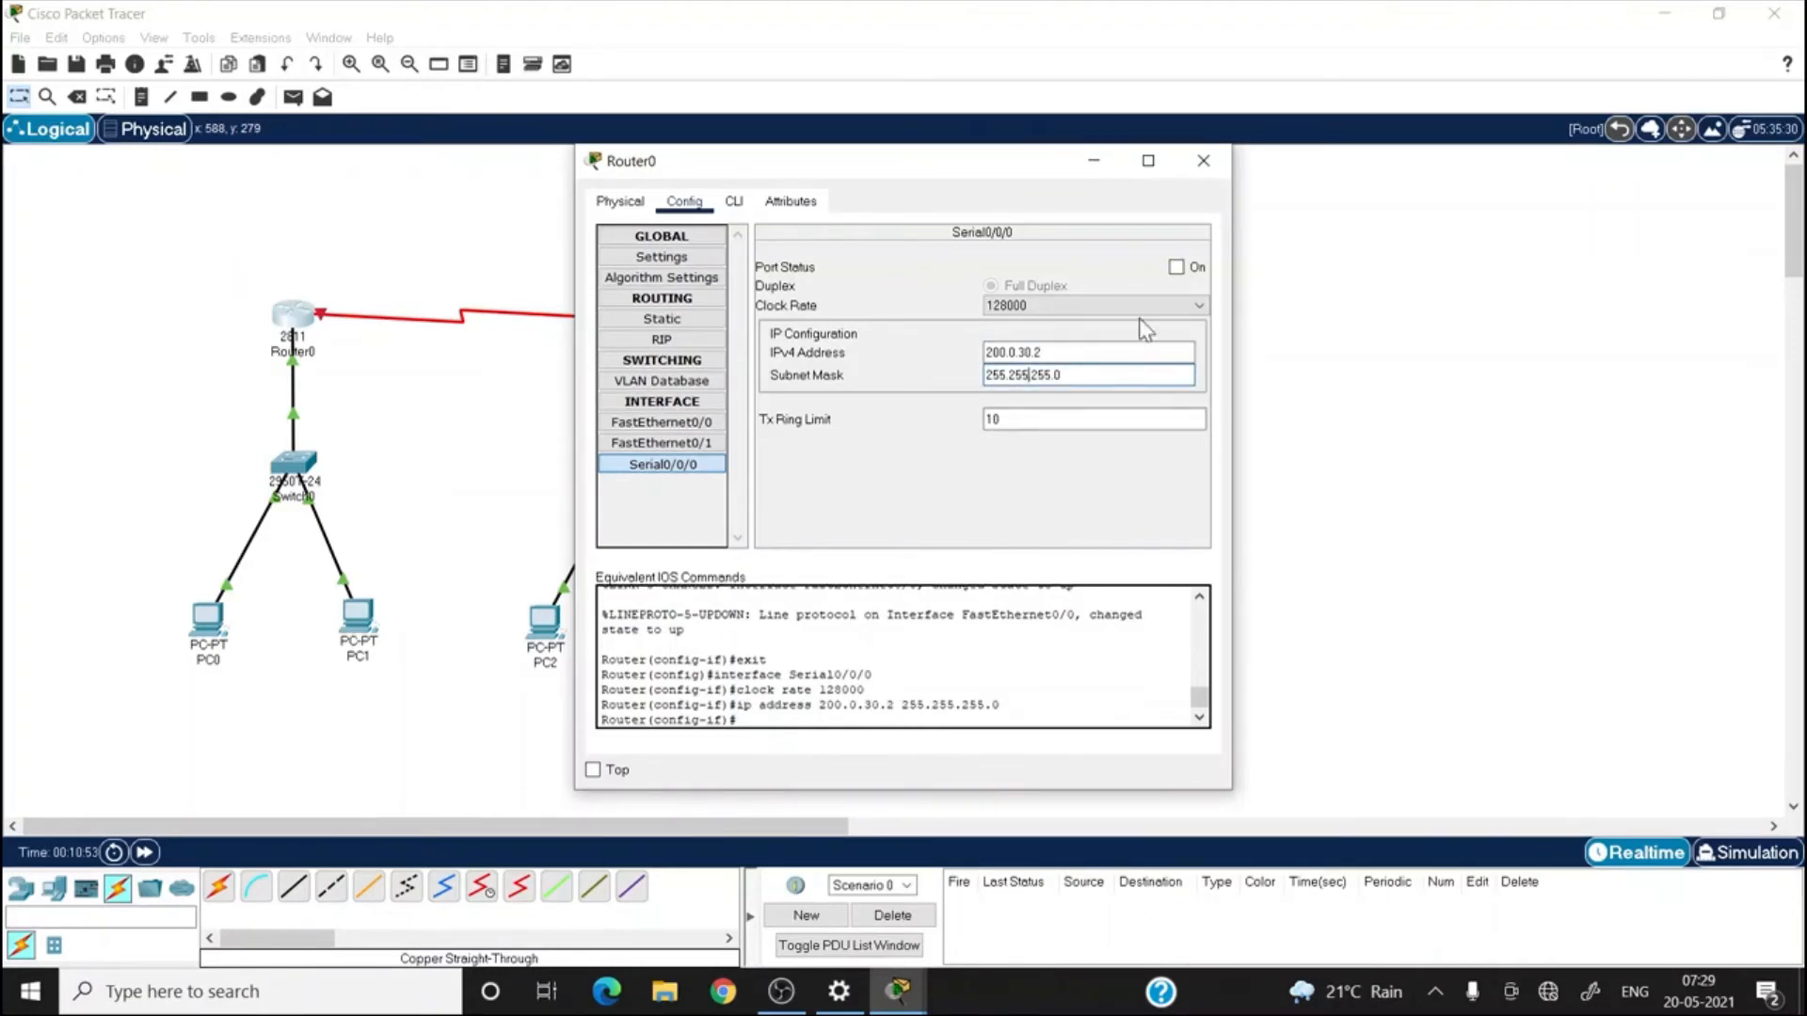
left_click(1176, 267)
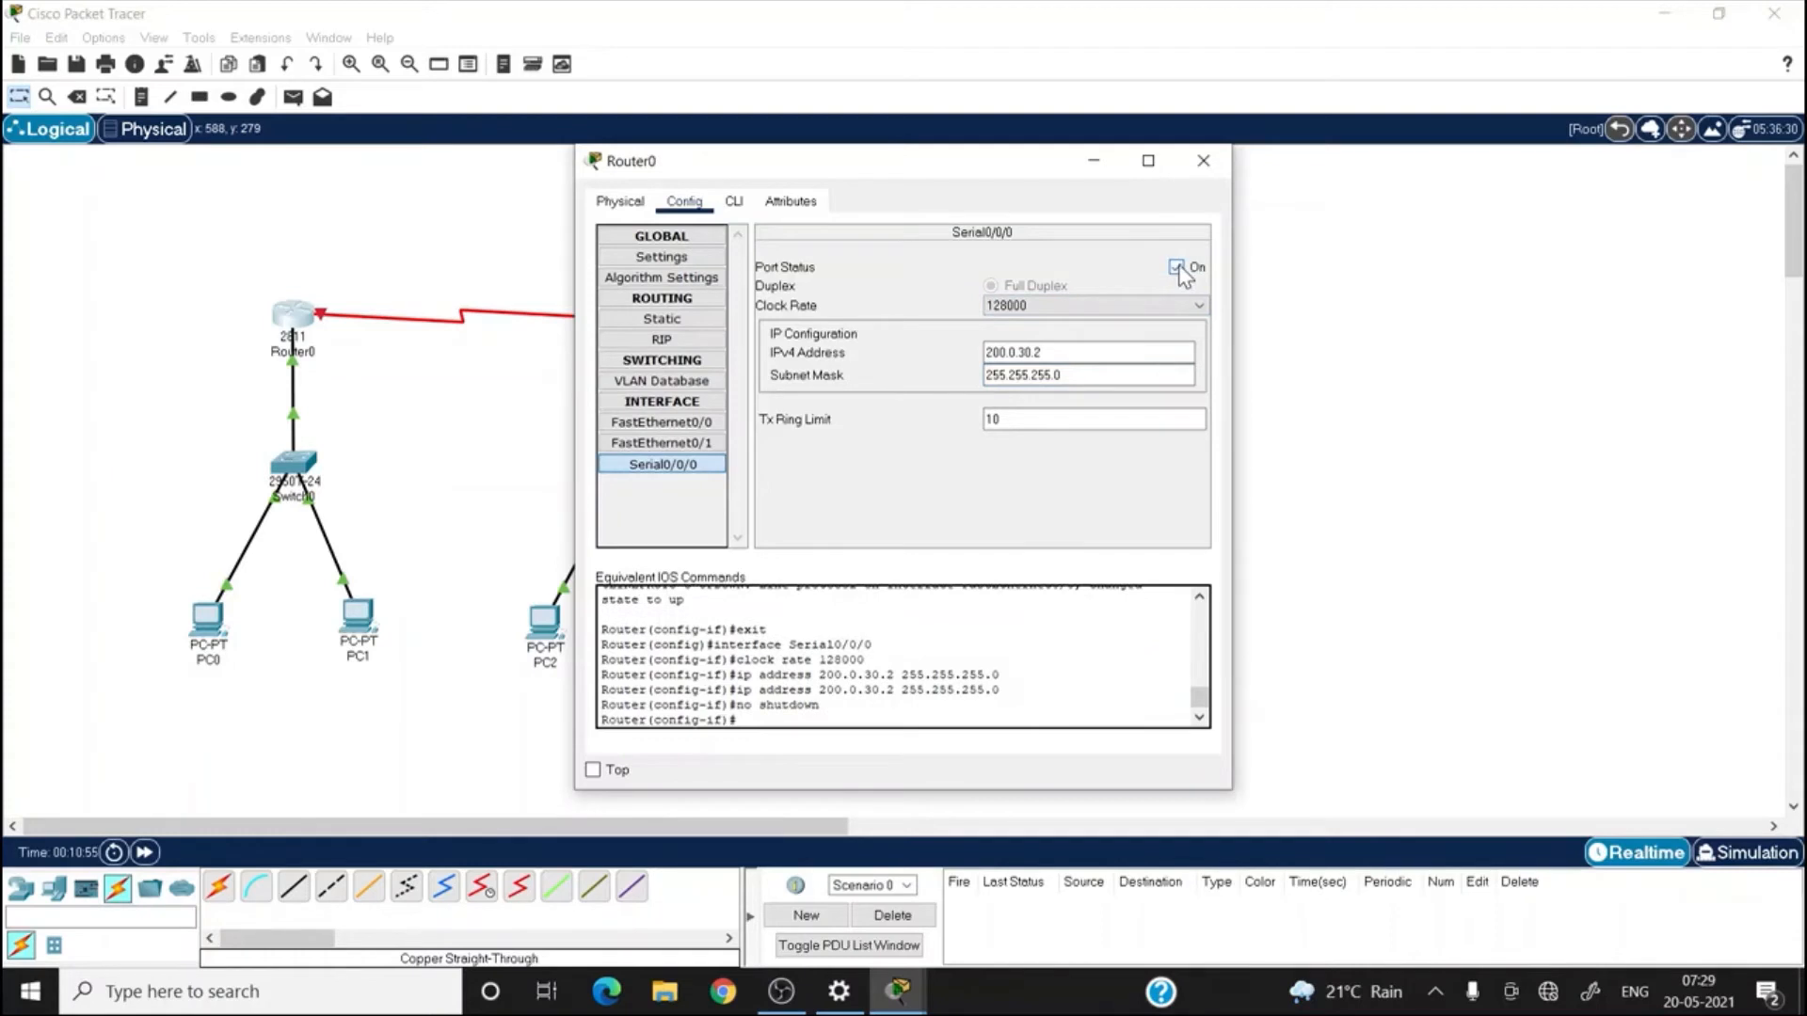
left_click(1204, 163)
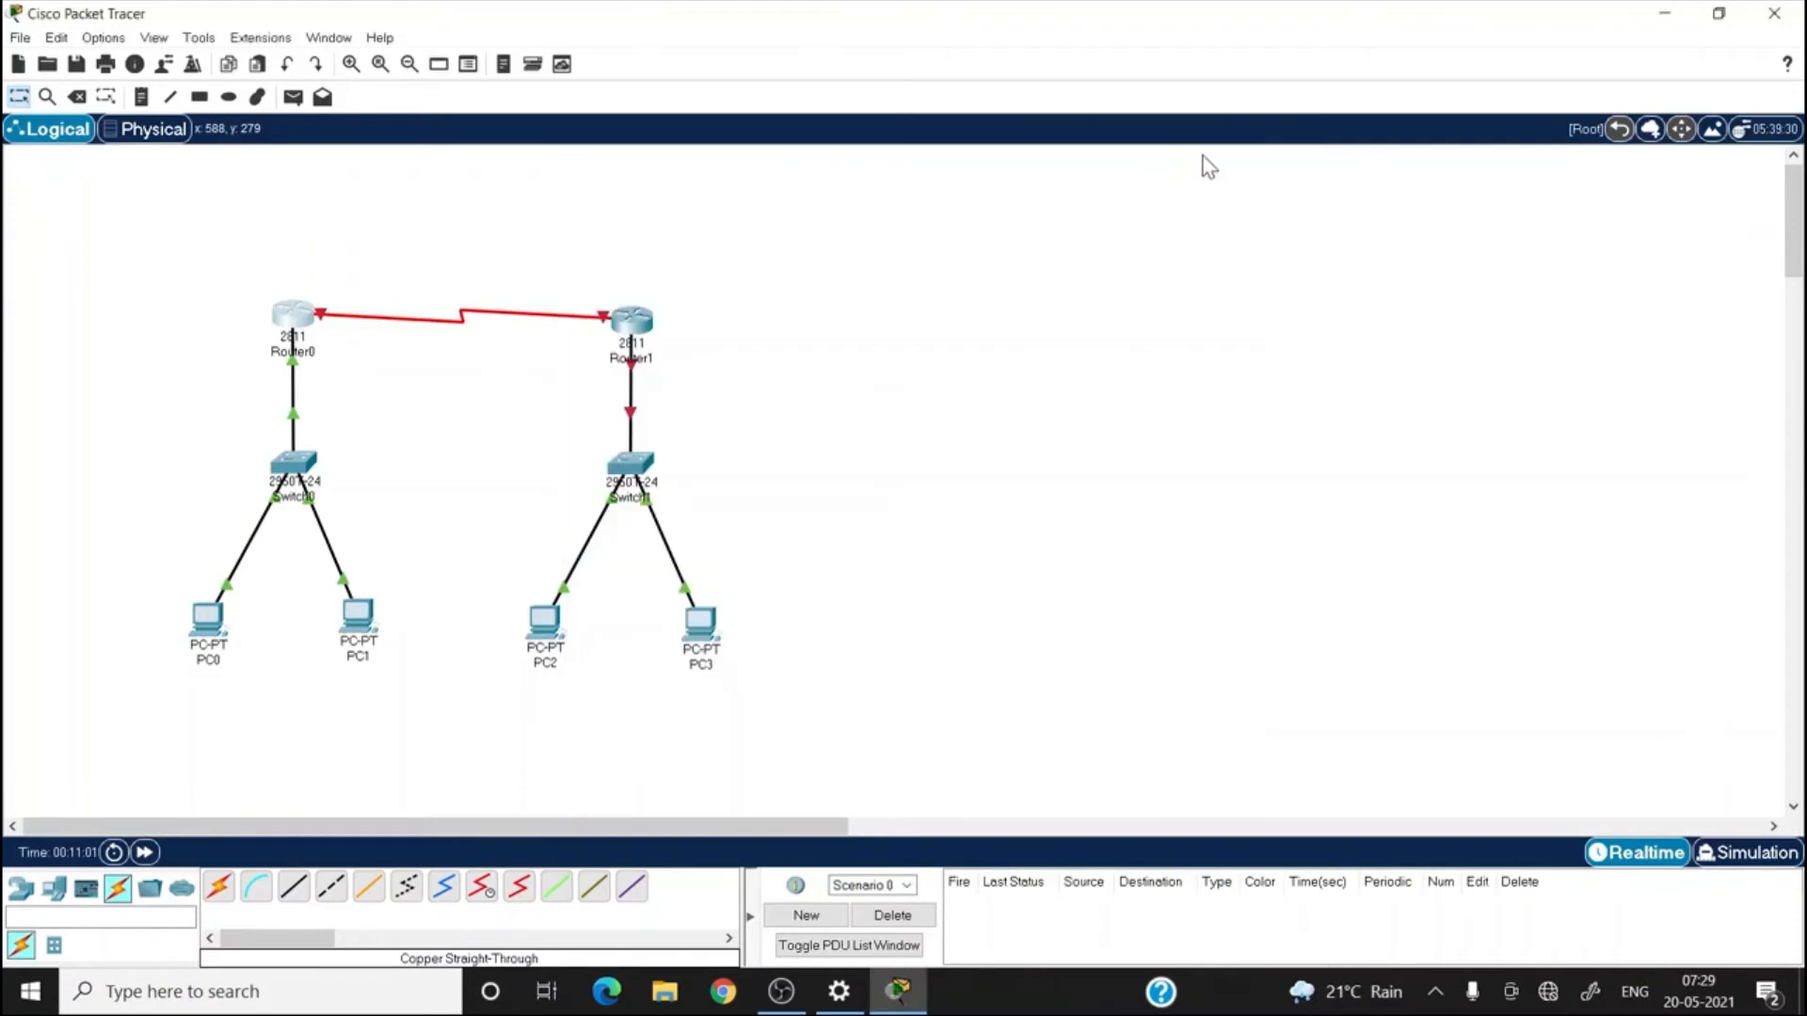
- Configure FastEthernet0/0 of Router1 with the IPv4 address 200.0.20.1 and subnet mask 255.255.255.0, and turn the port on
left_click(644, 328)
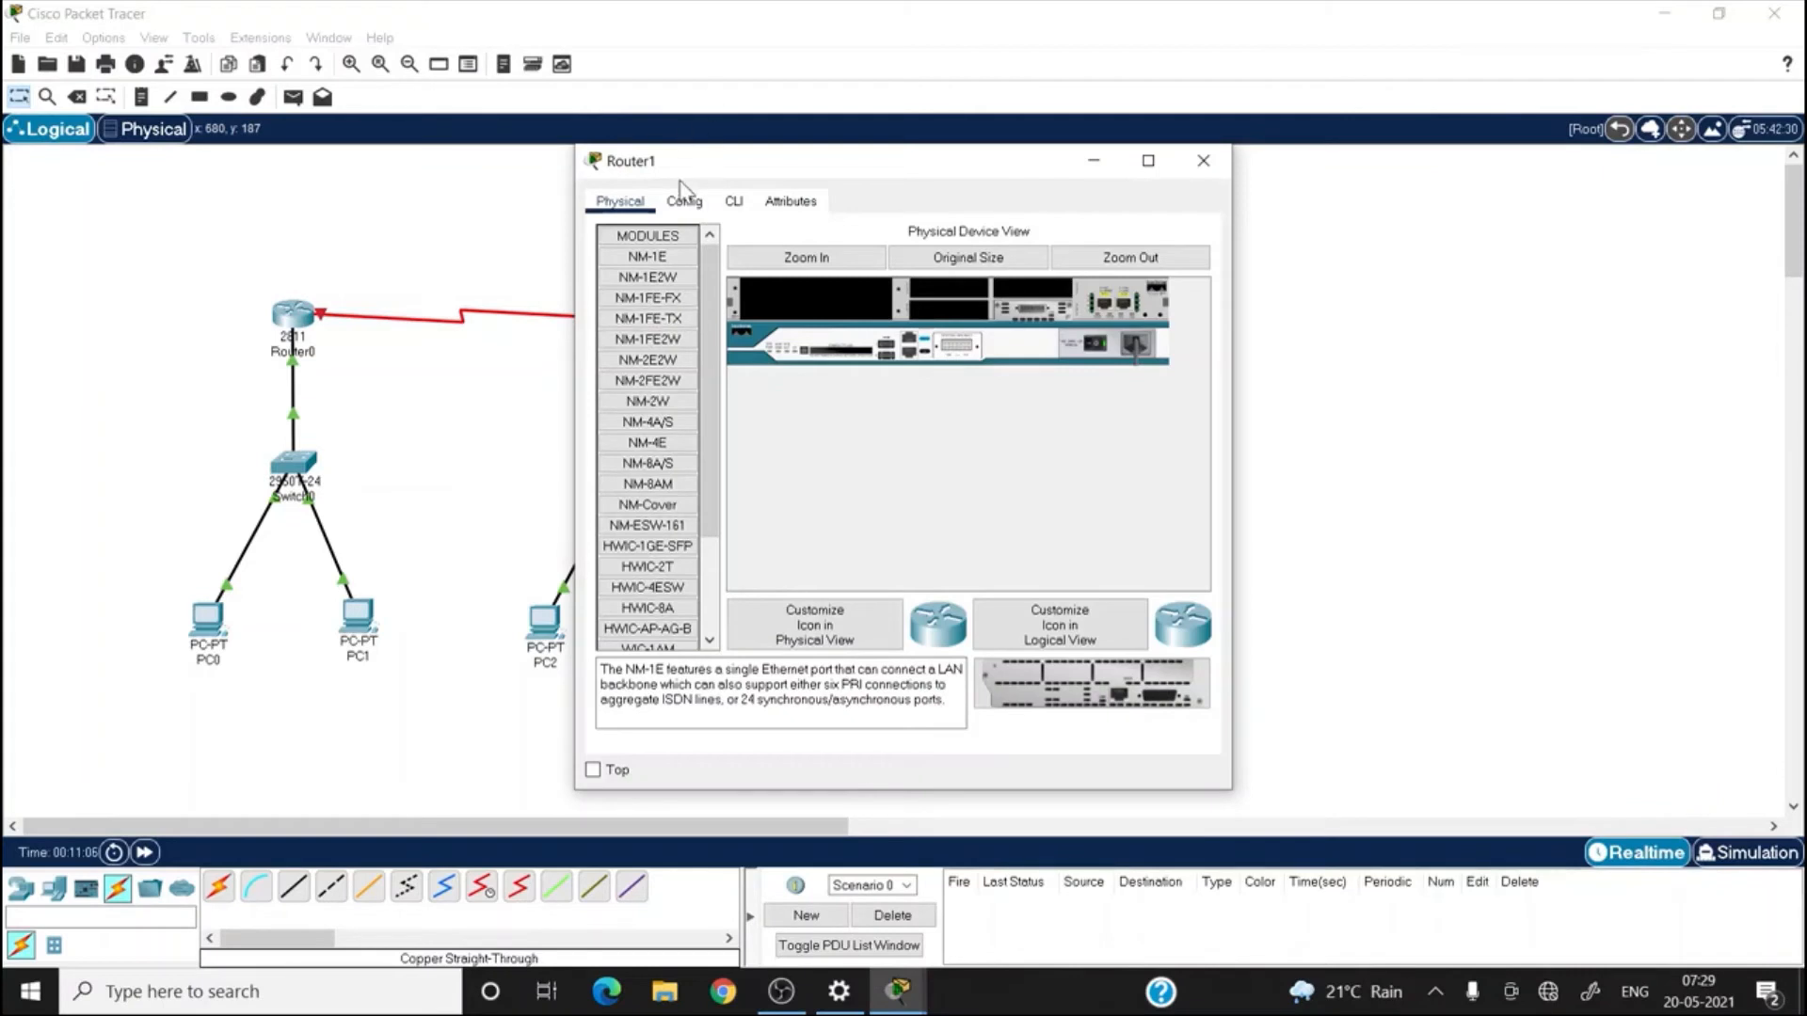
left_click(686, 202)
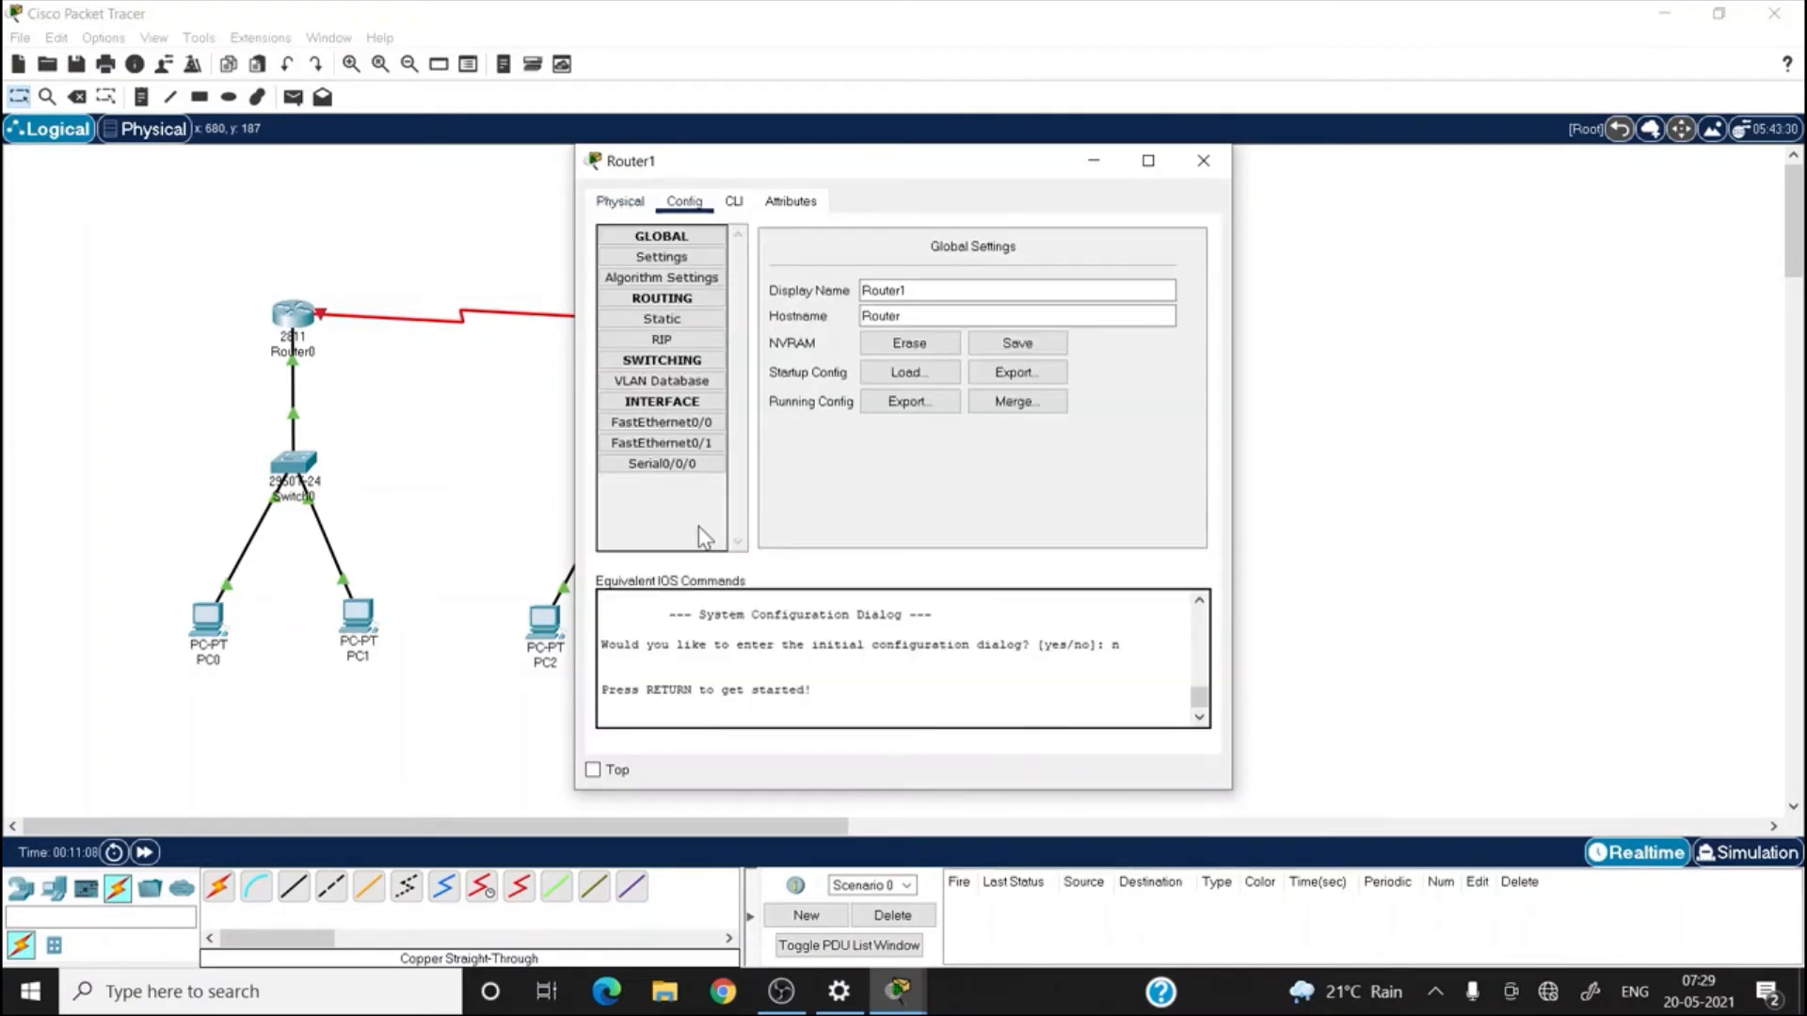
left_click(672, 421)
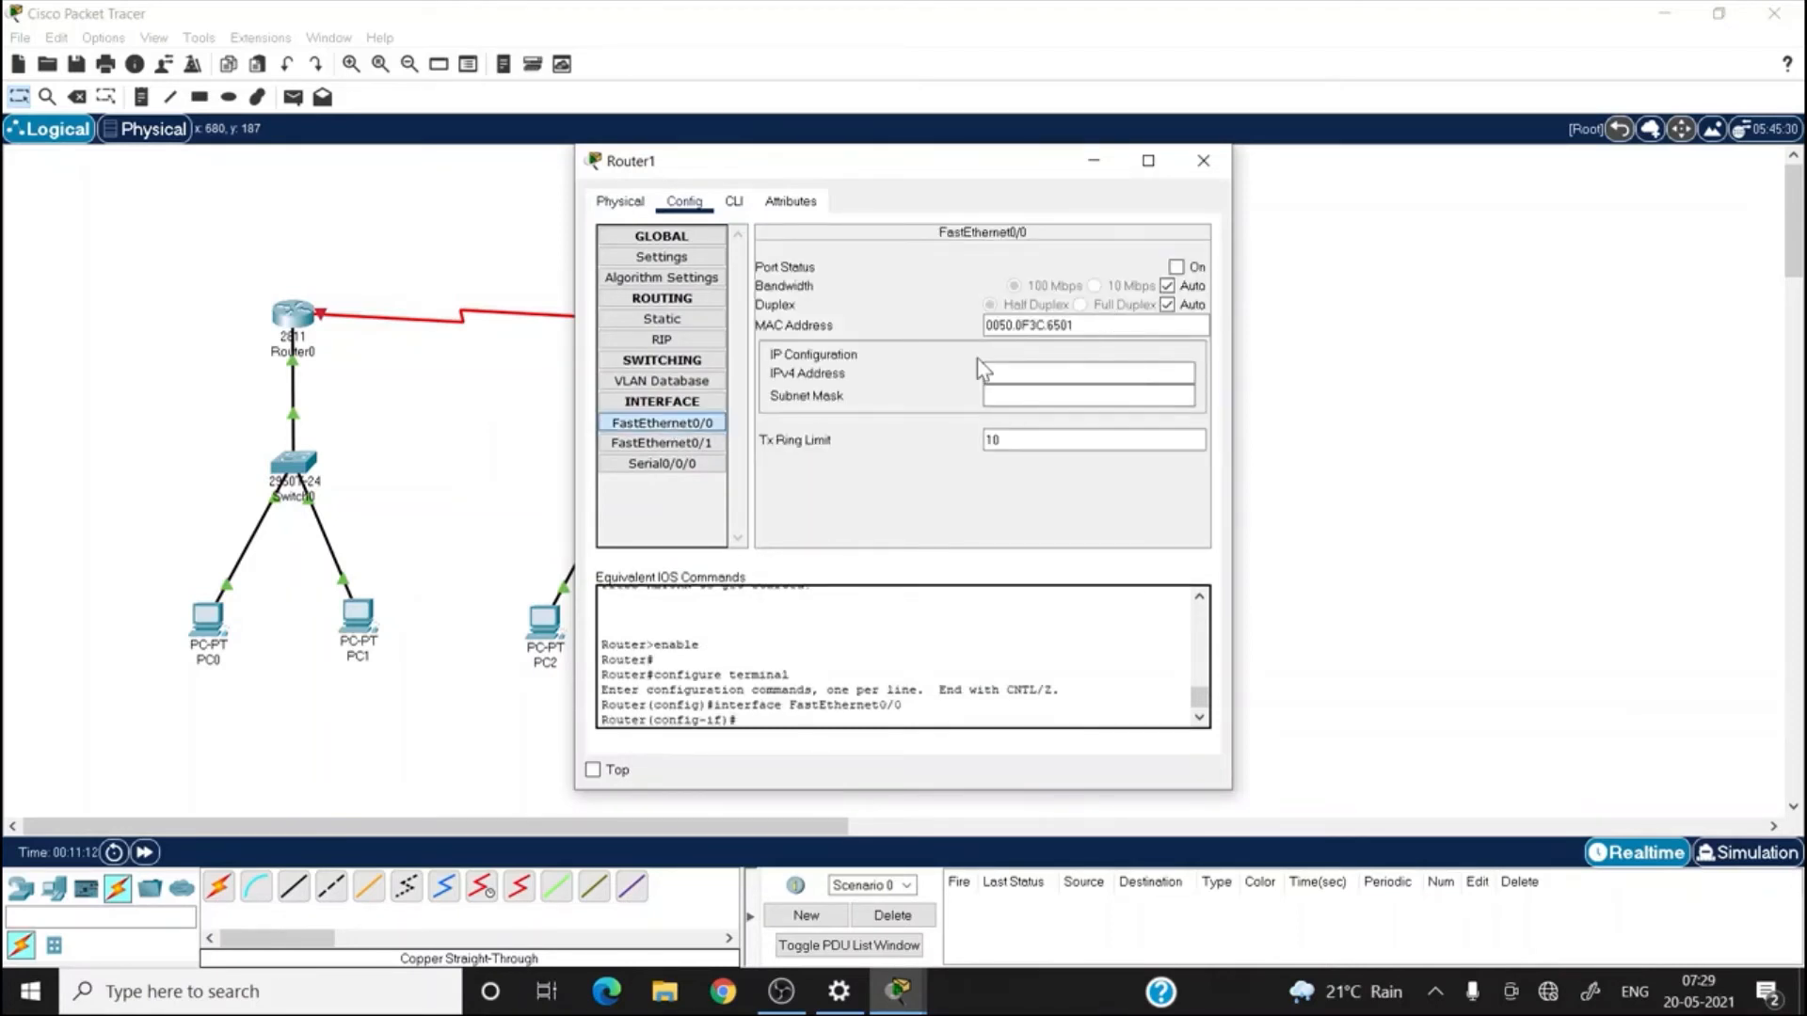
left_click(1089, 373)
type("200.")
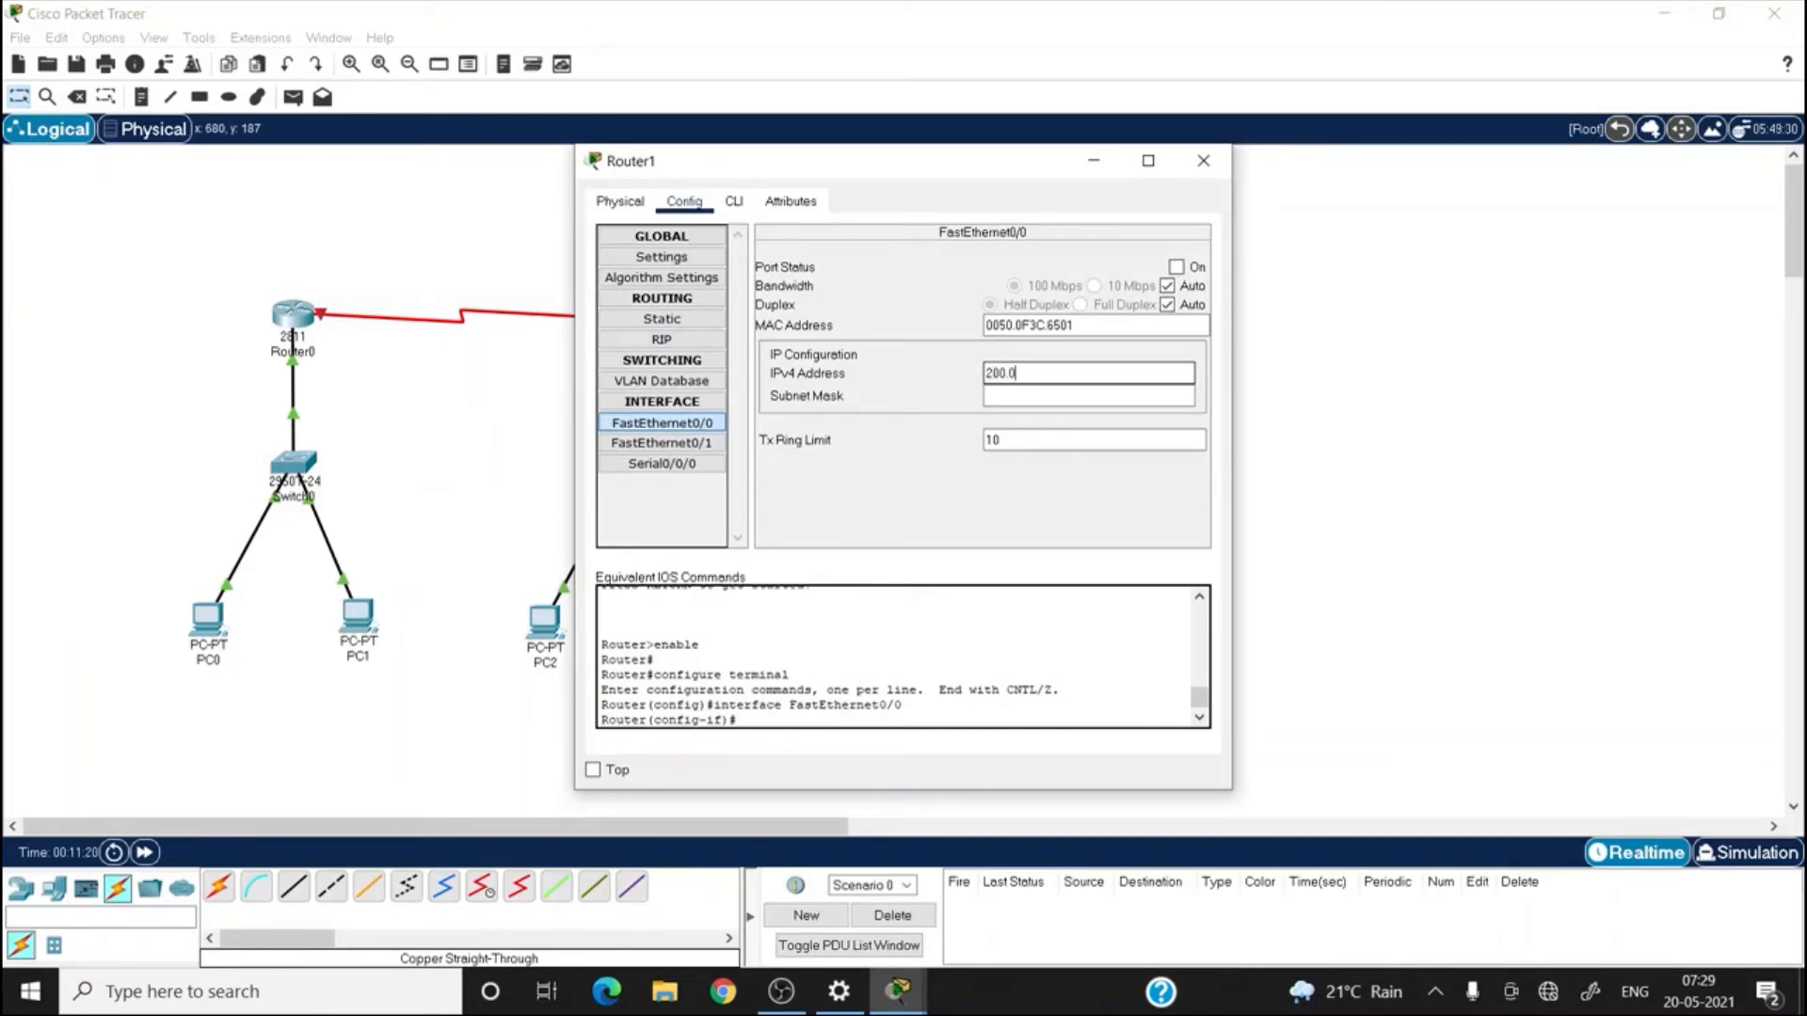
type("0.20.1")
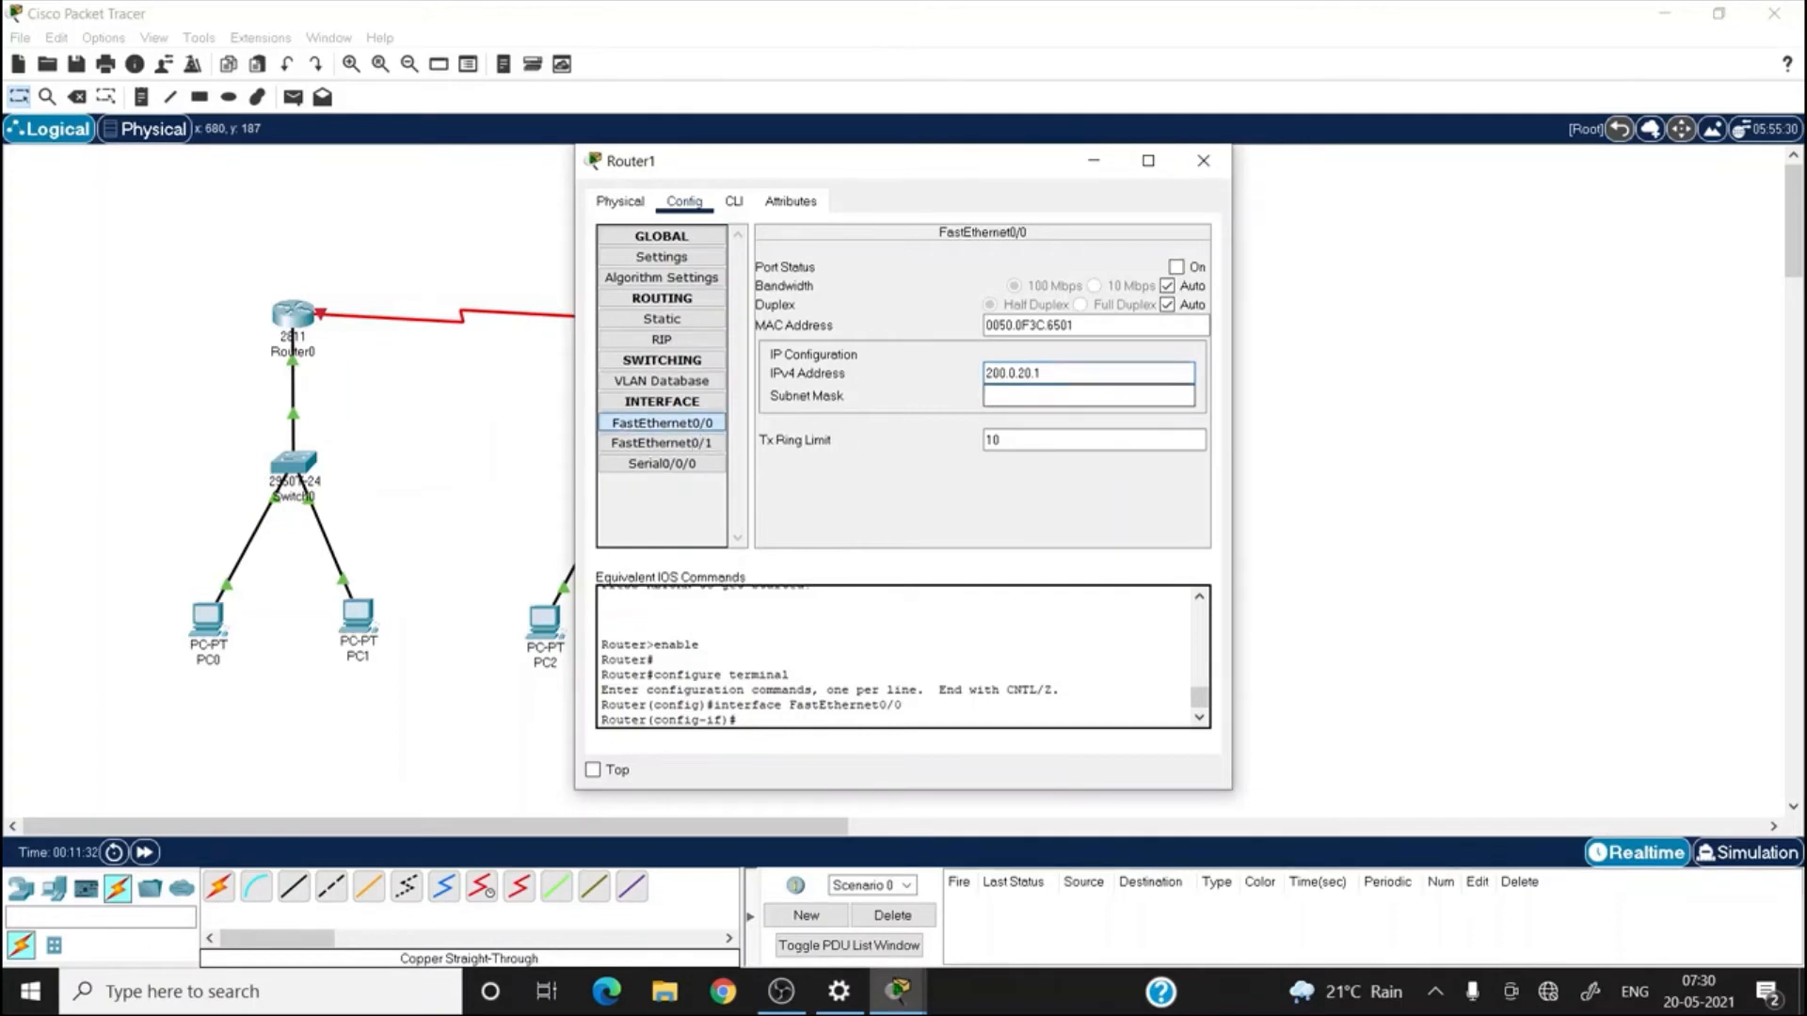
key("Tab")
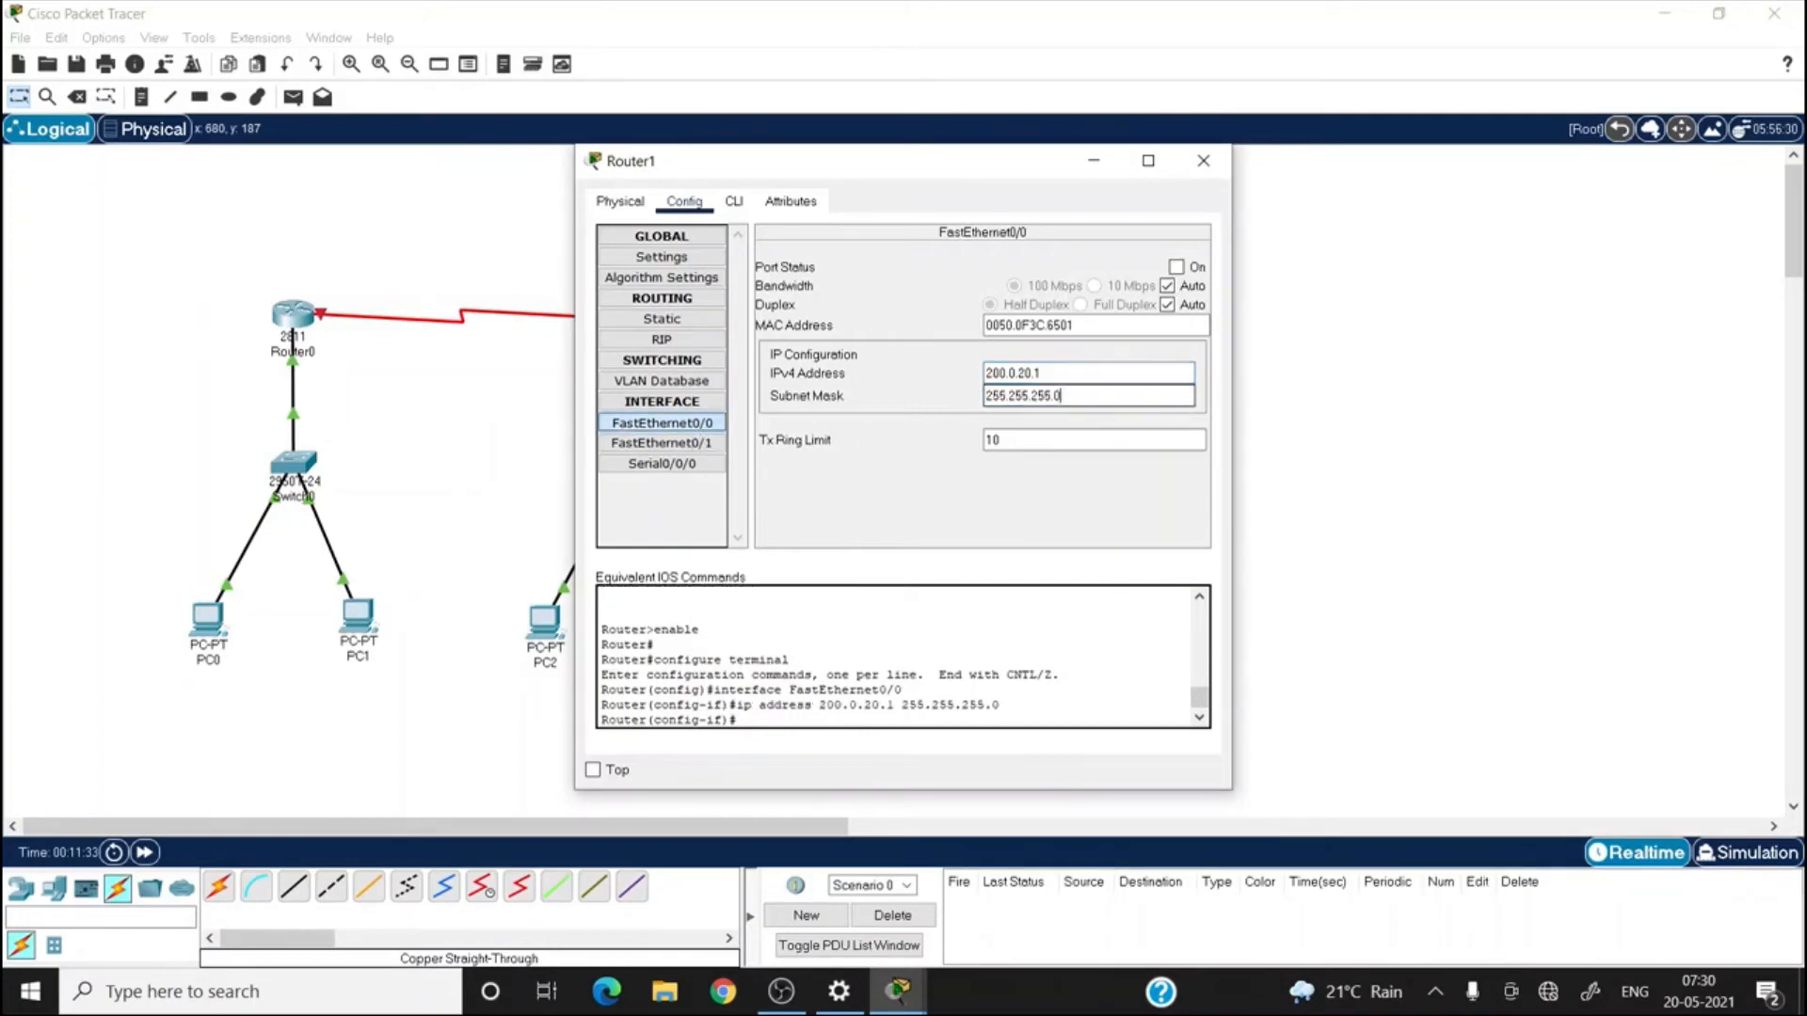
left_click(1177, 268)
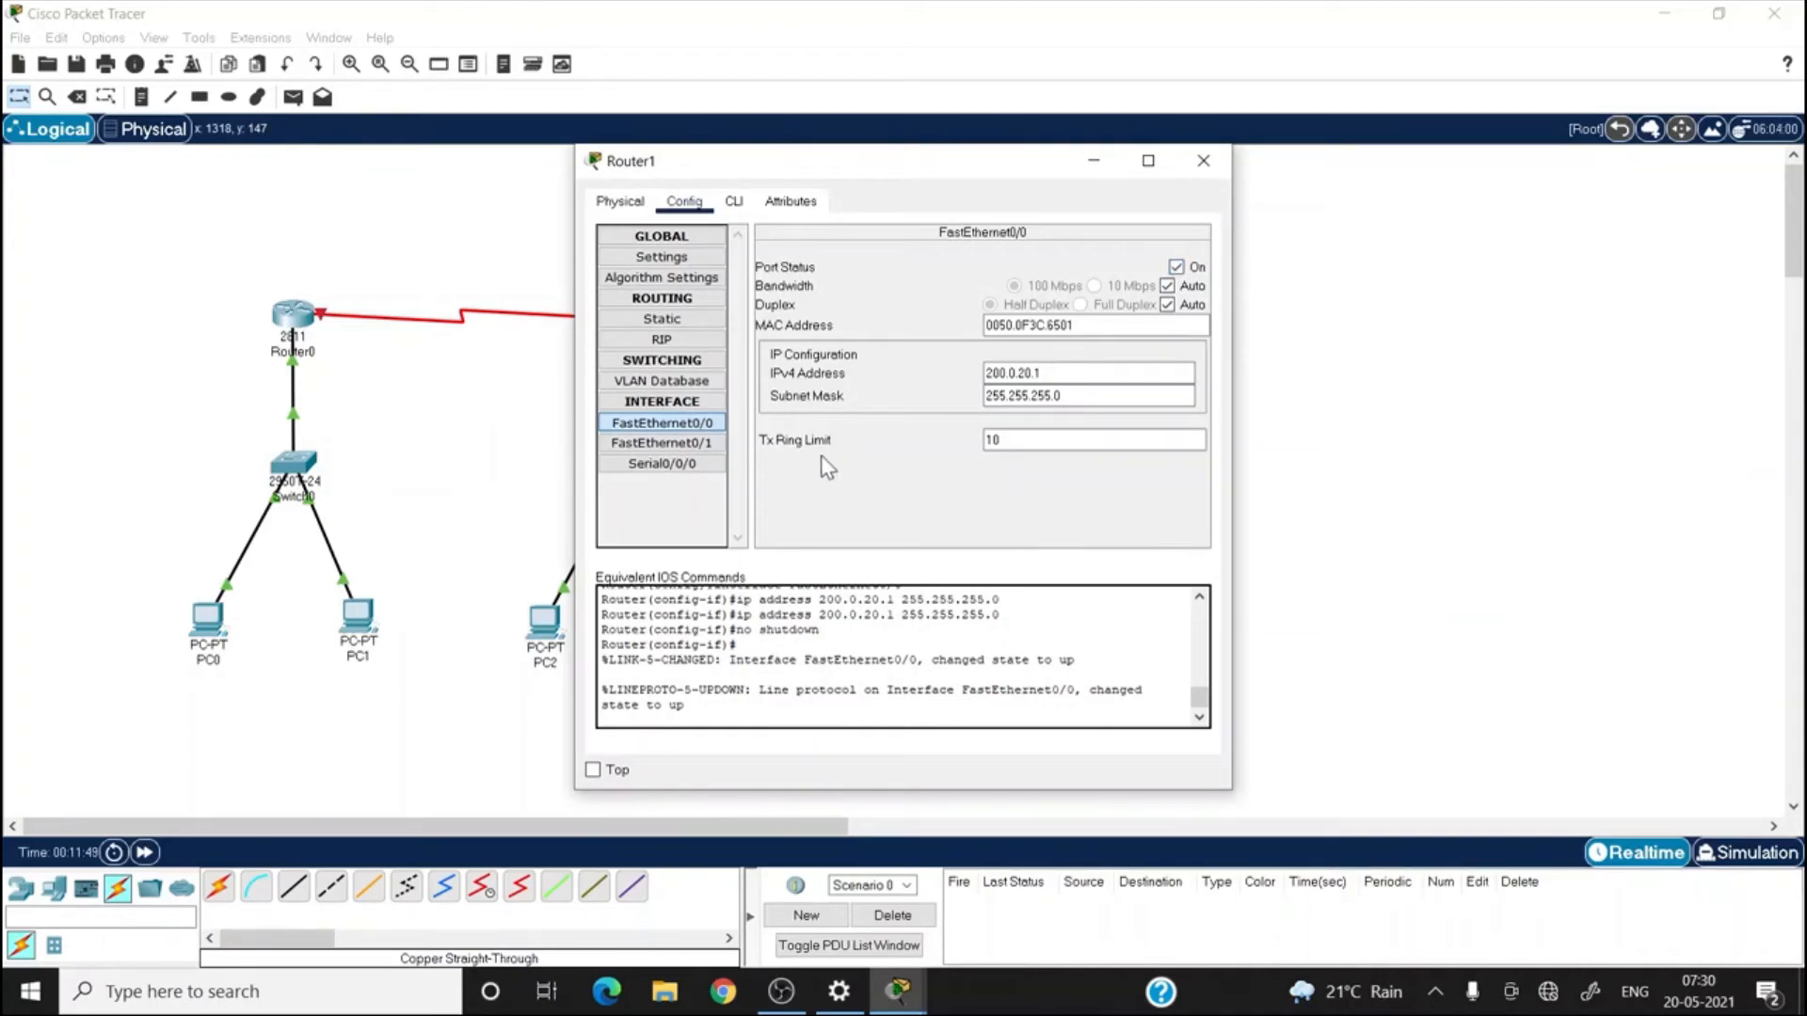
- Configure Router1's Serial0/0/0 with clock rate 128000, IPv4 address 200.0.30.3 and subnet mask 255.255.255.0, turn it on and close the settings
left_click(658, 465)
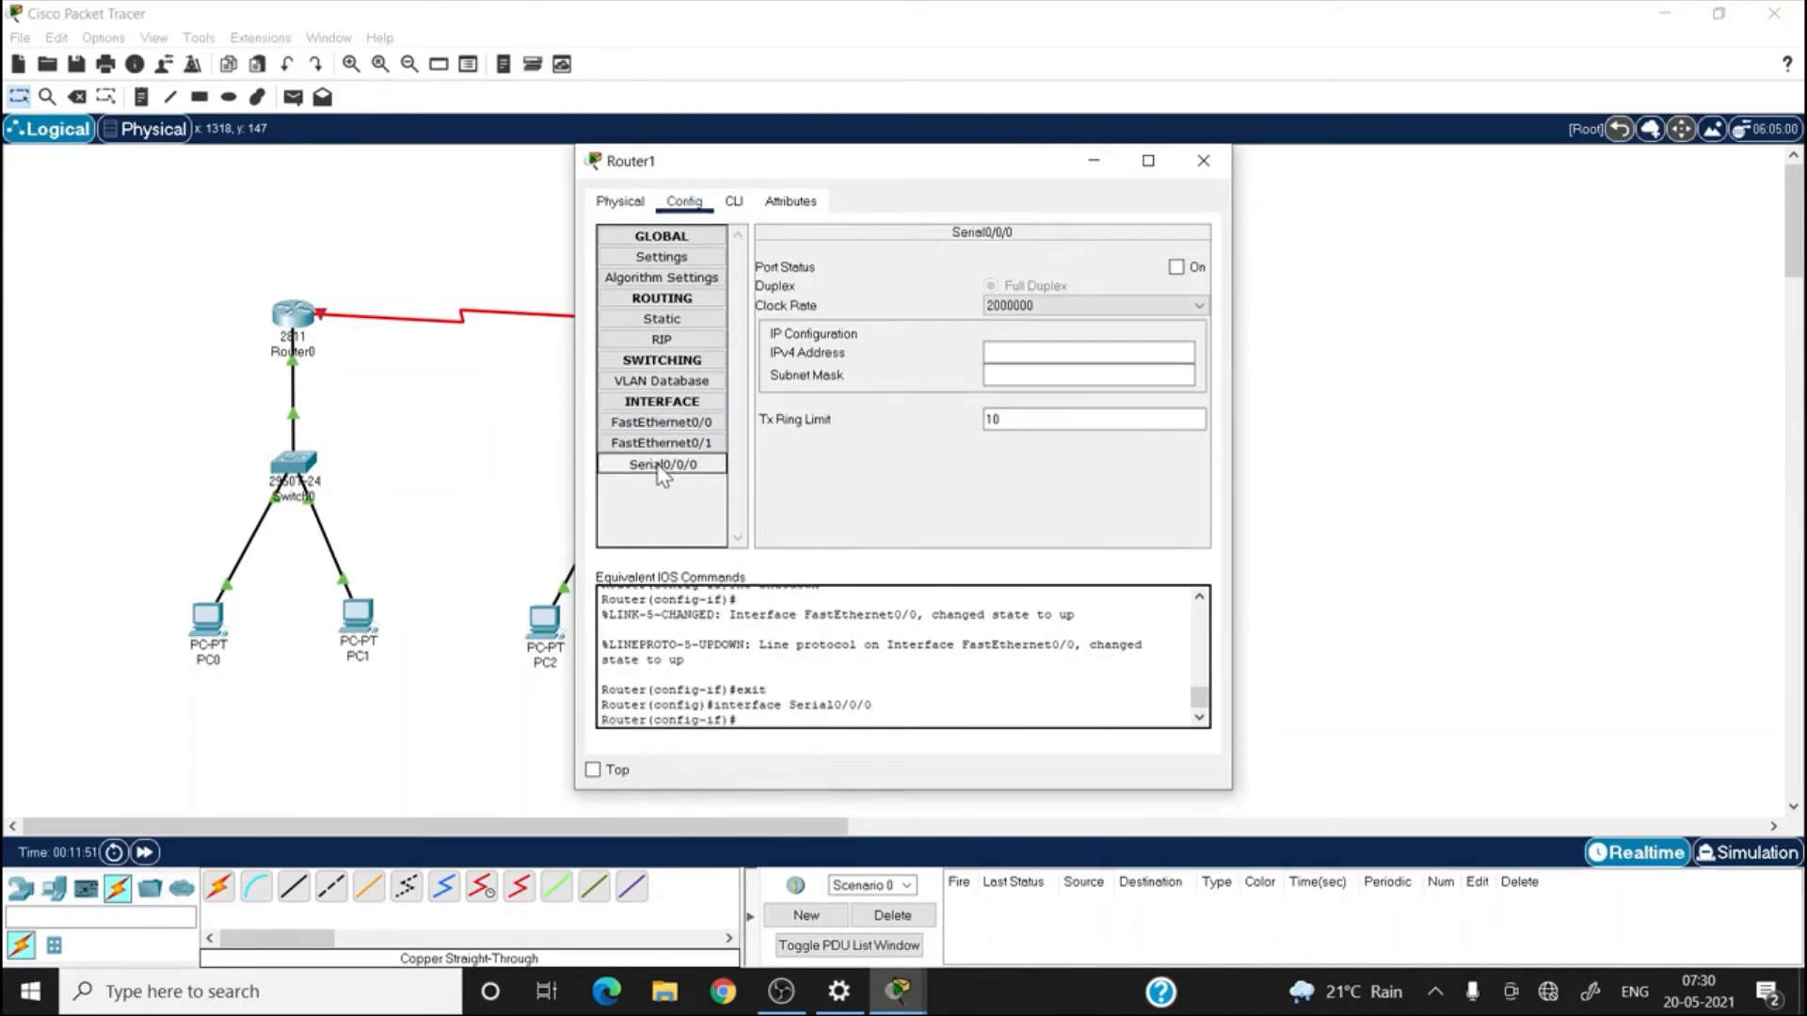
left_click(1200, 306)
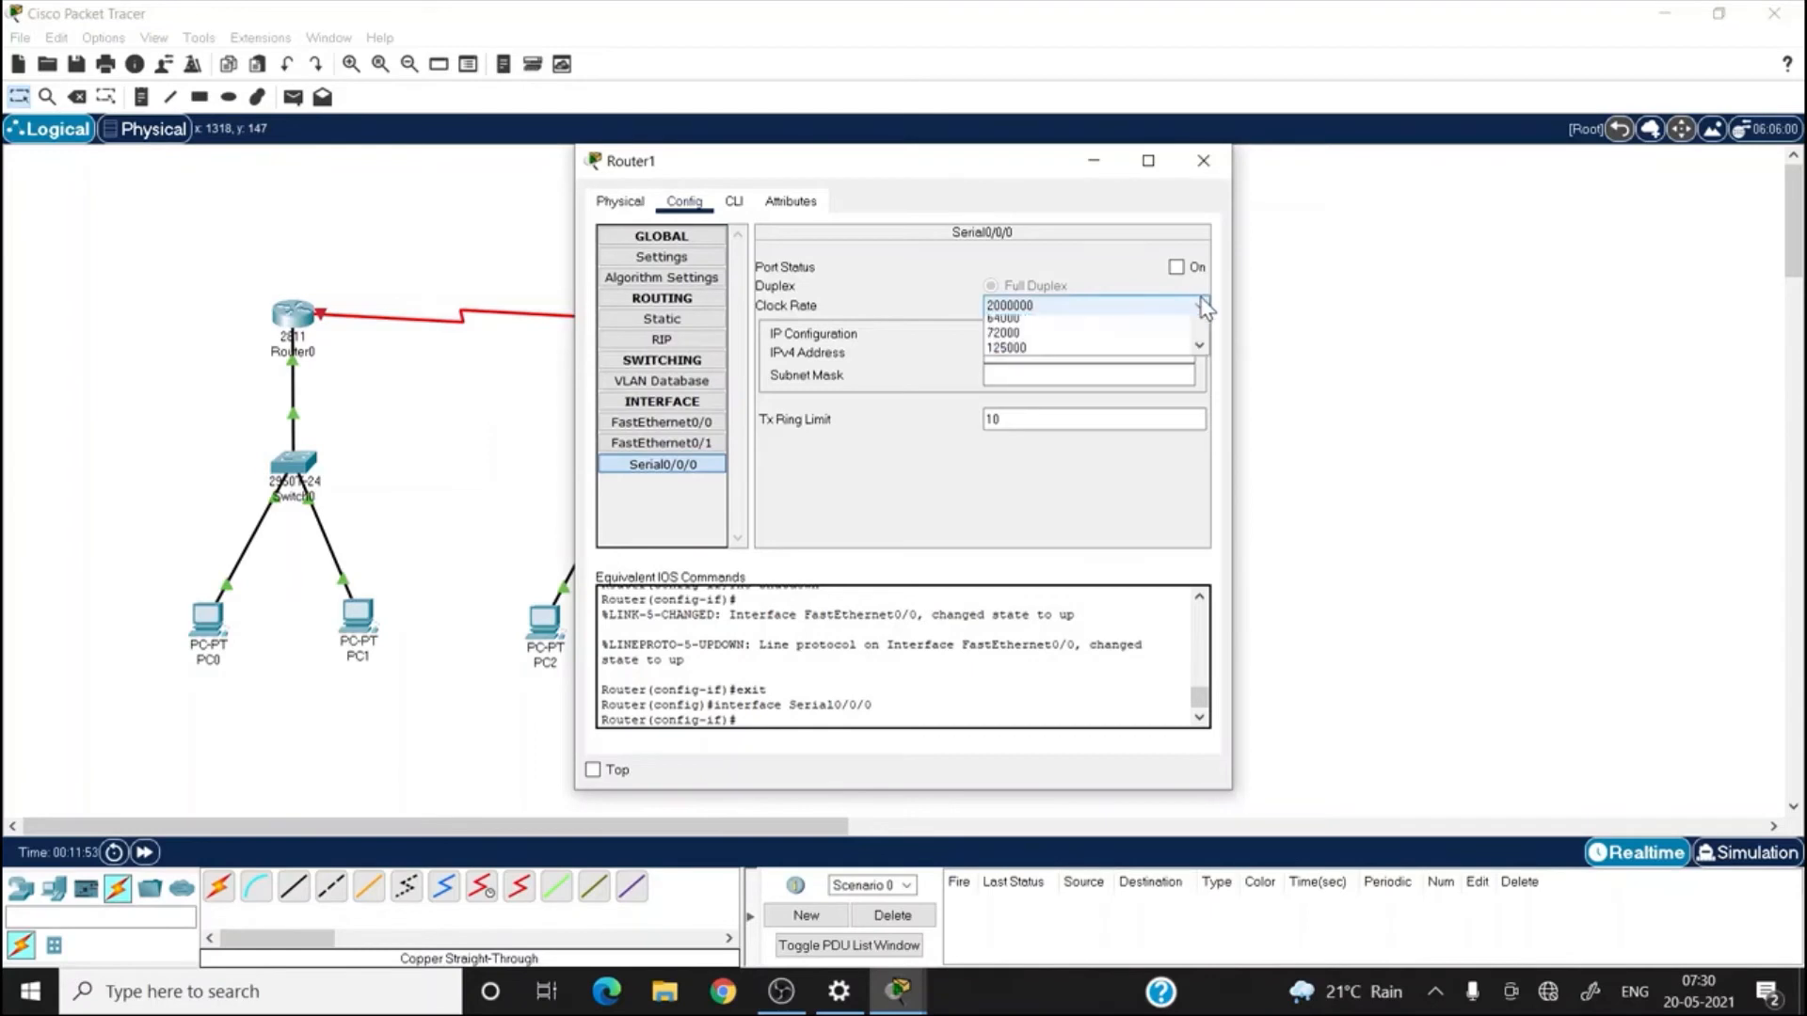
left_click(1035, 353)
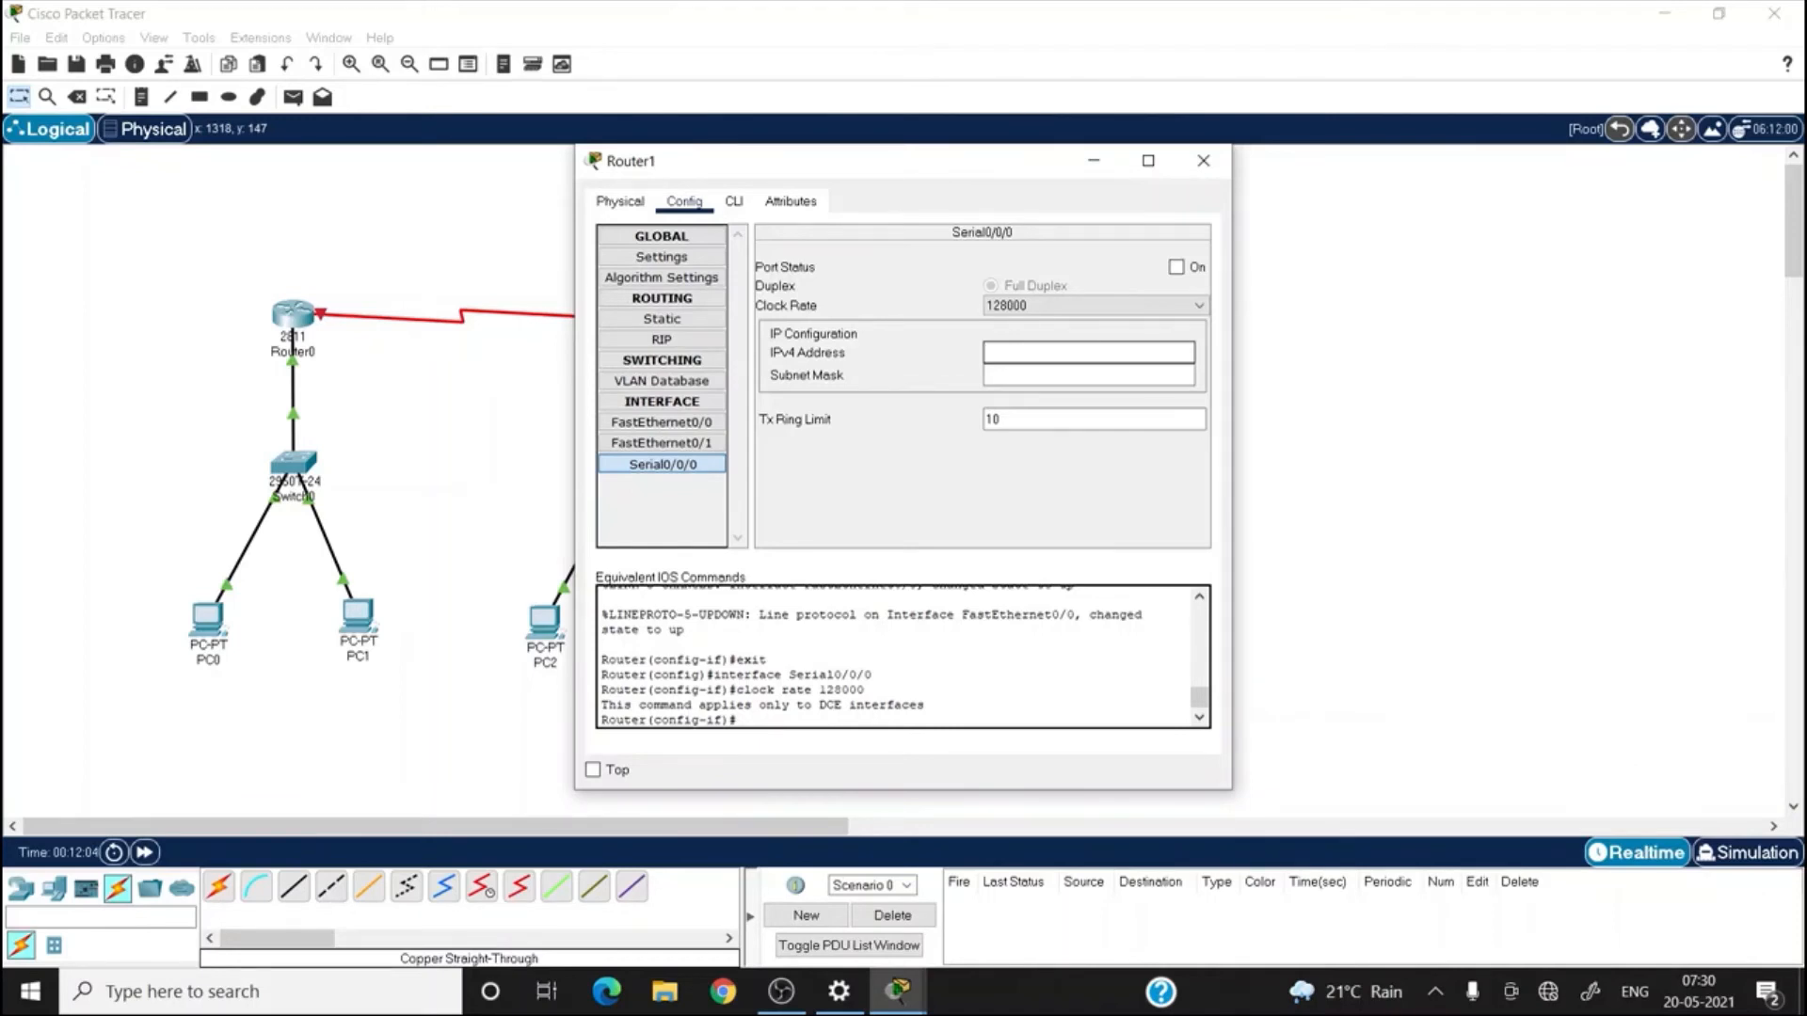
type("200.0.30.3")
left_click(1055, 375)
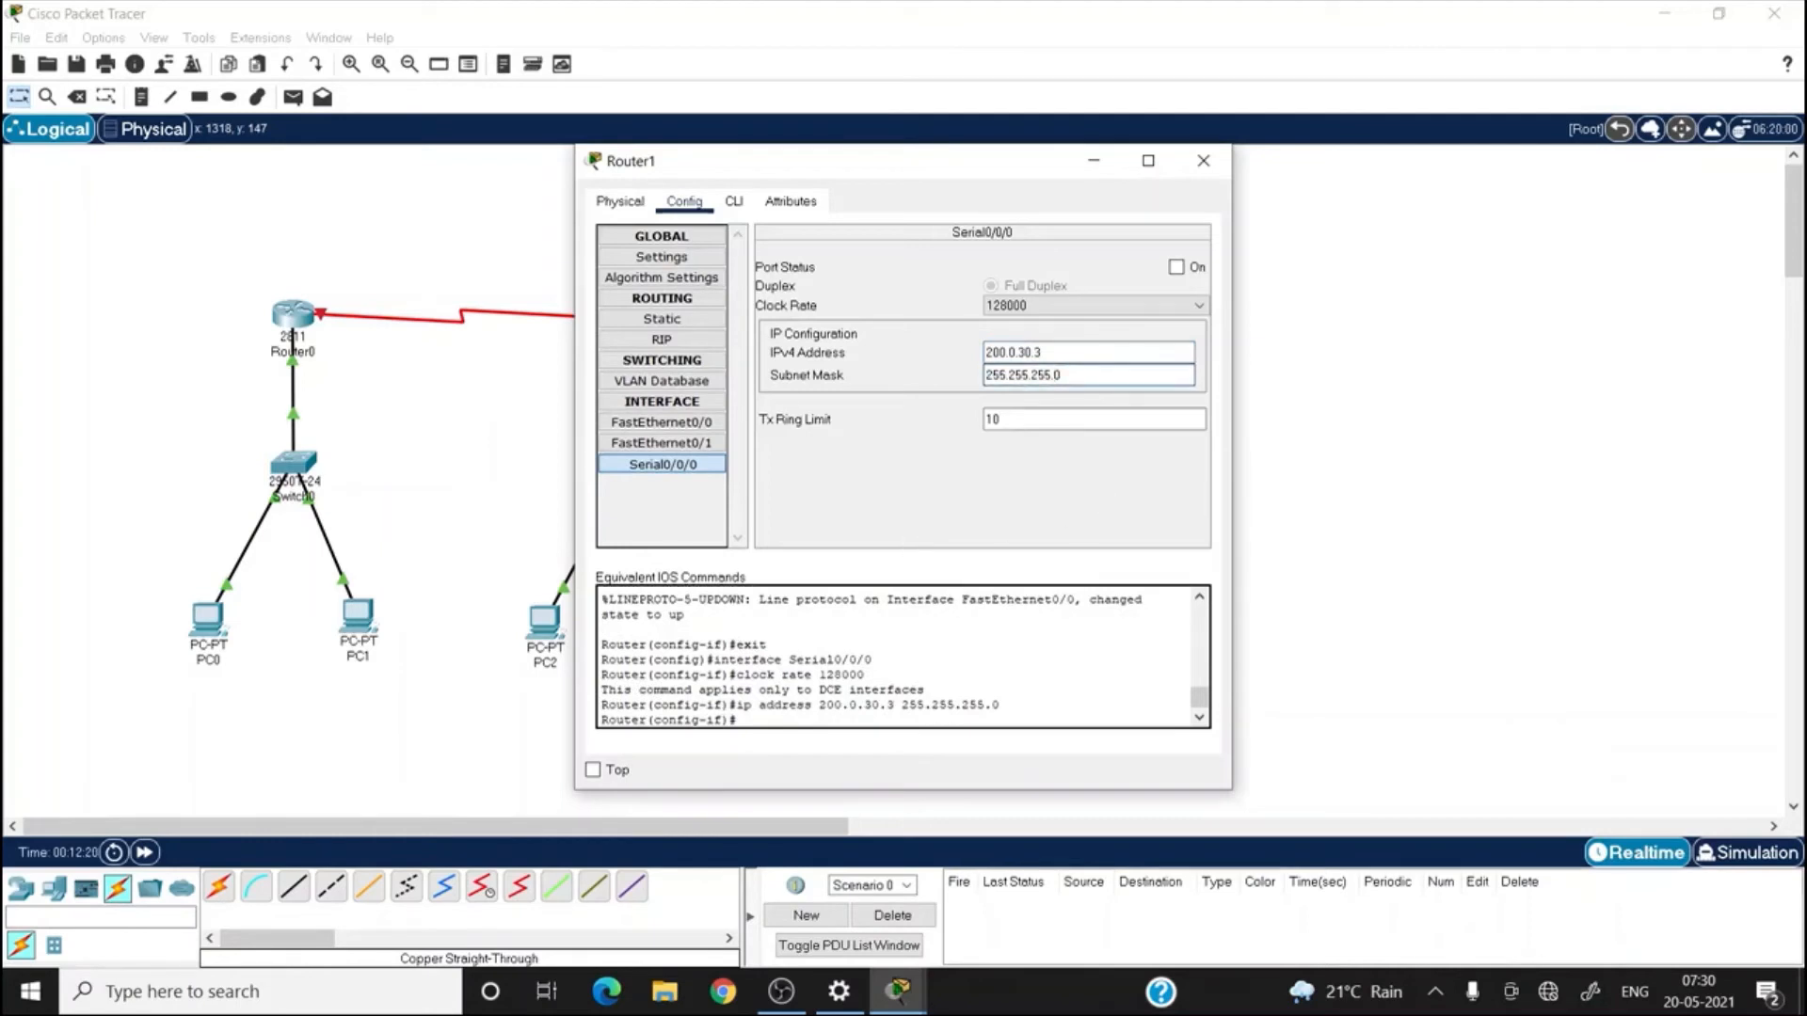
left_click(1177, 269)
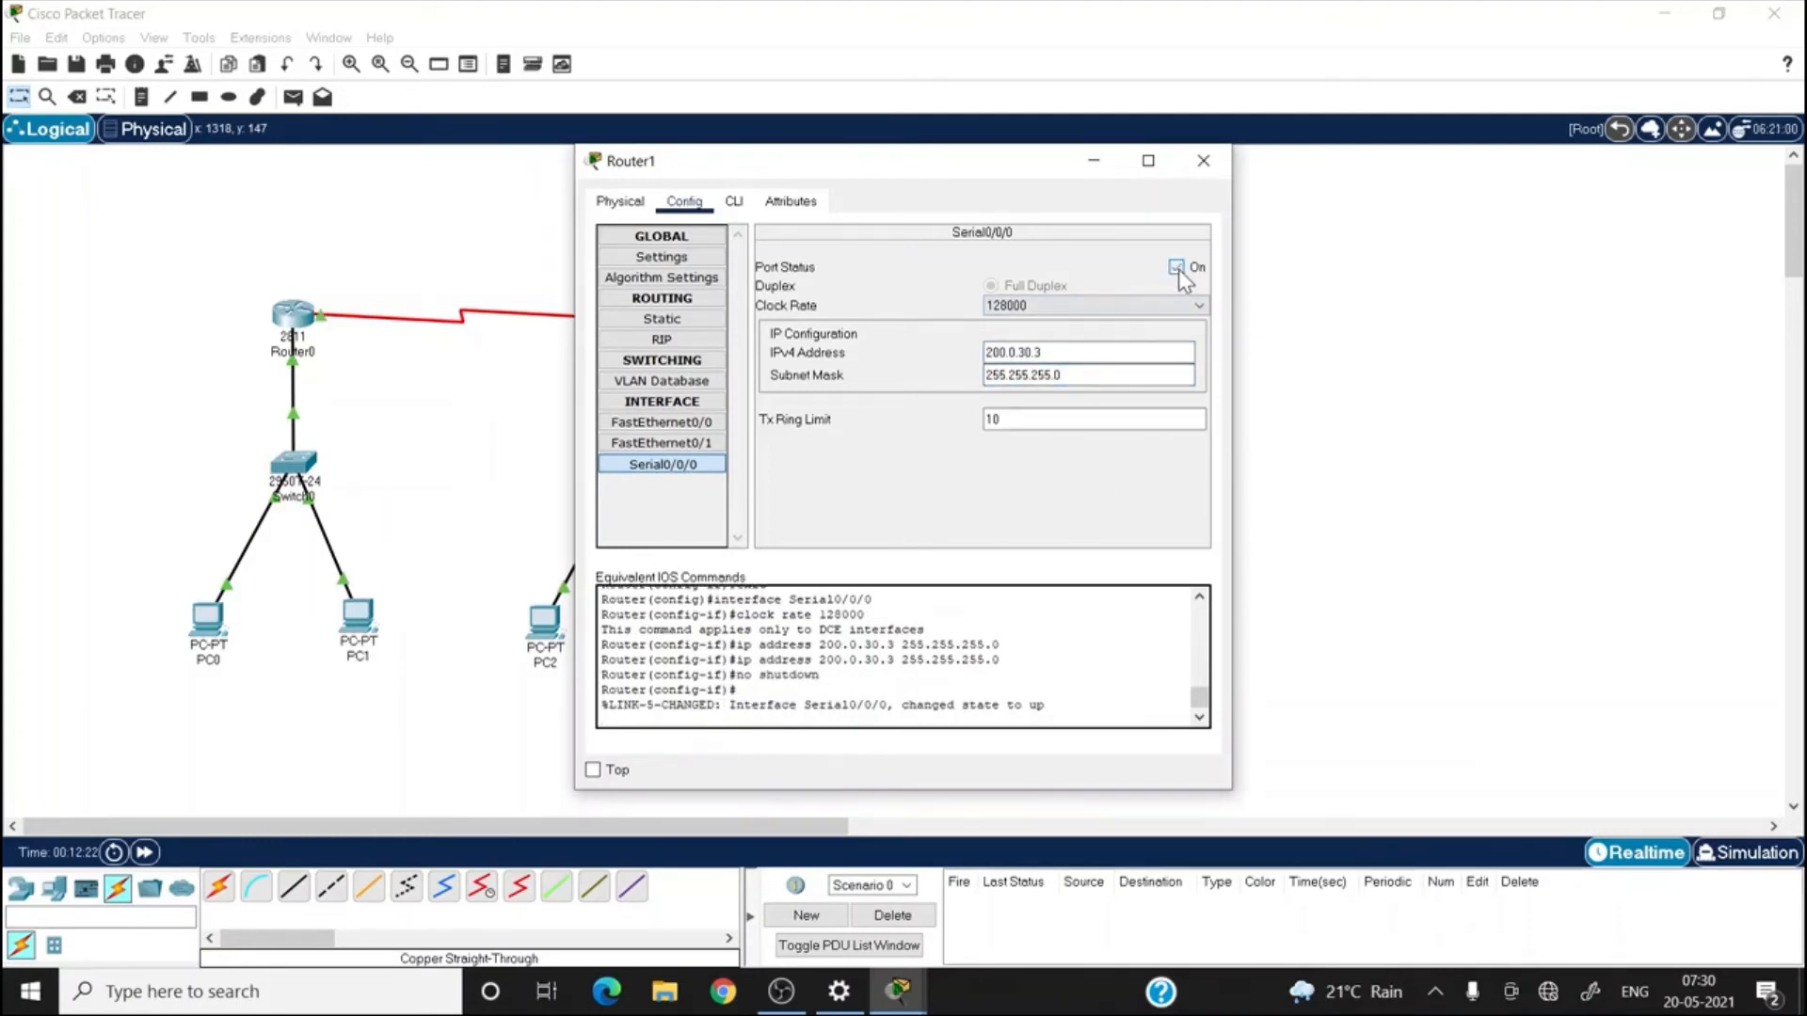
left_click(1204, 165)
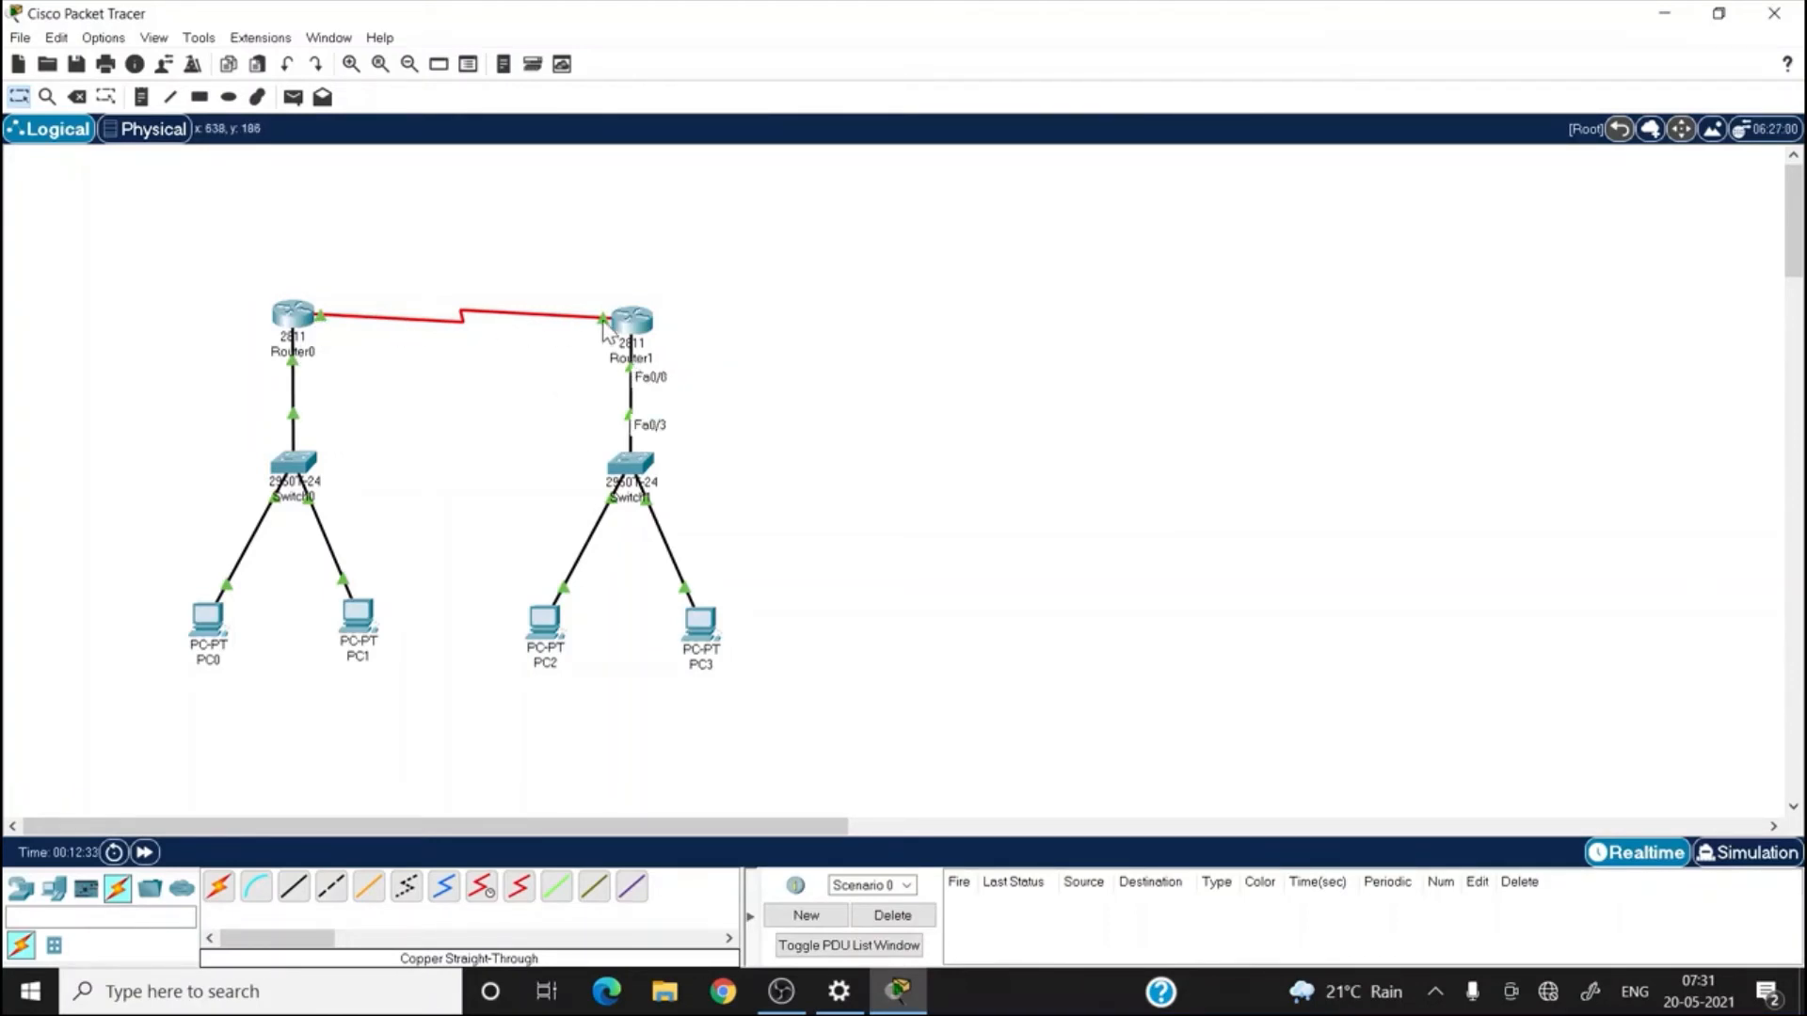
- In Router0's command line, exit interface mode, enter ip route 0.0.0.0 0.0.0.0 200.0.30.1, end configuration mode and close the router window
mouse_move(620, 325)
double_click(291, 318)
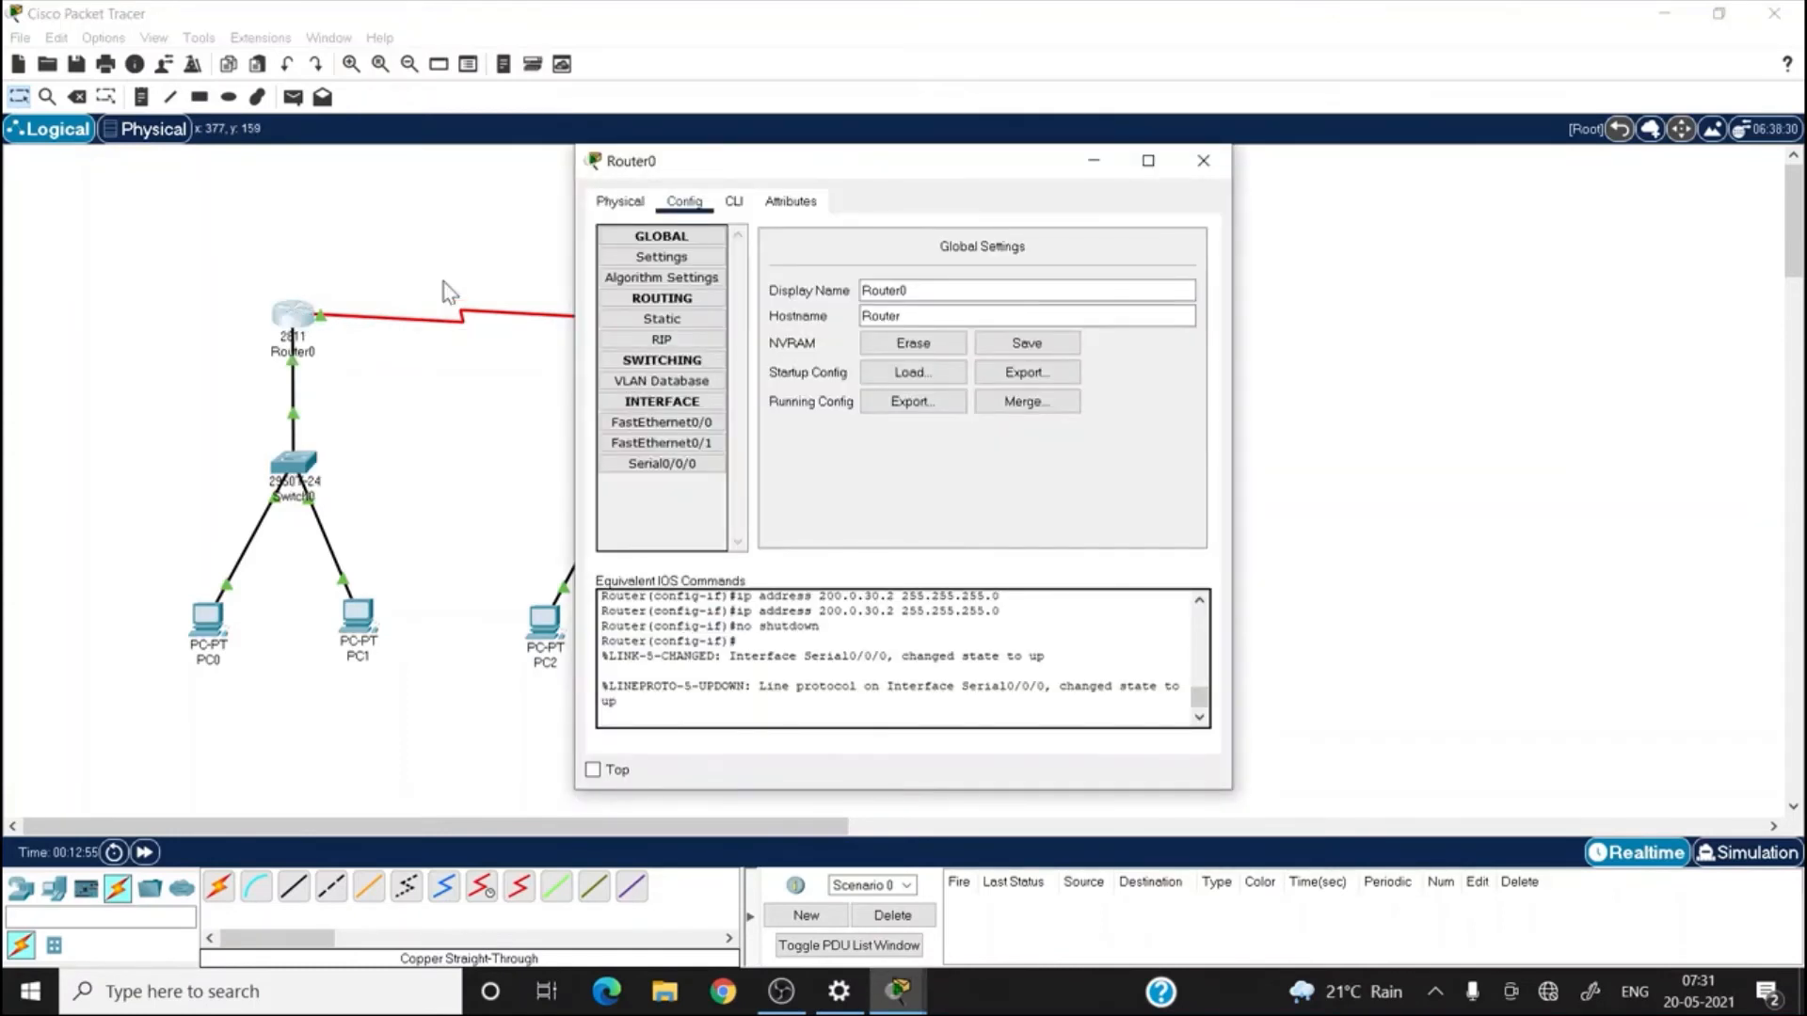
left_click(736, 204)
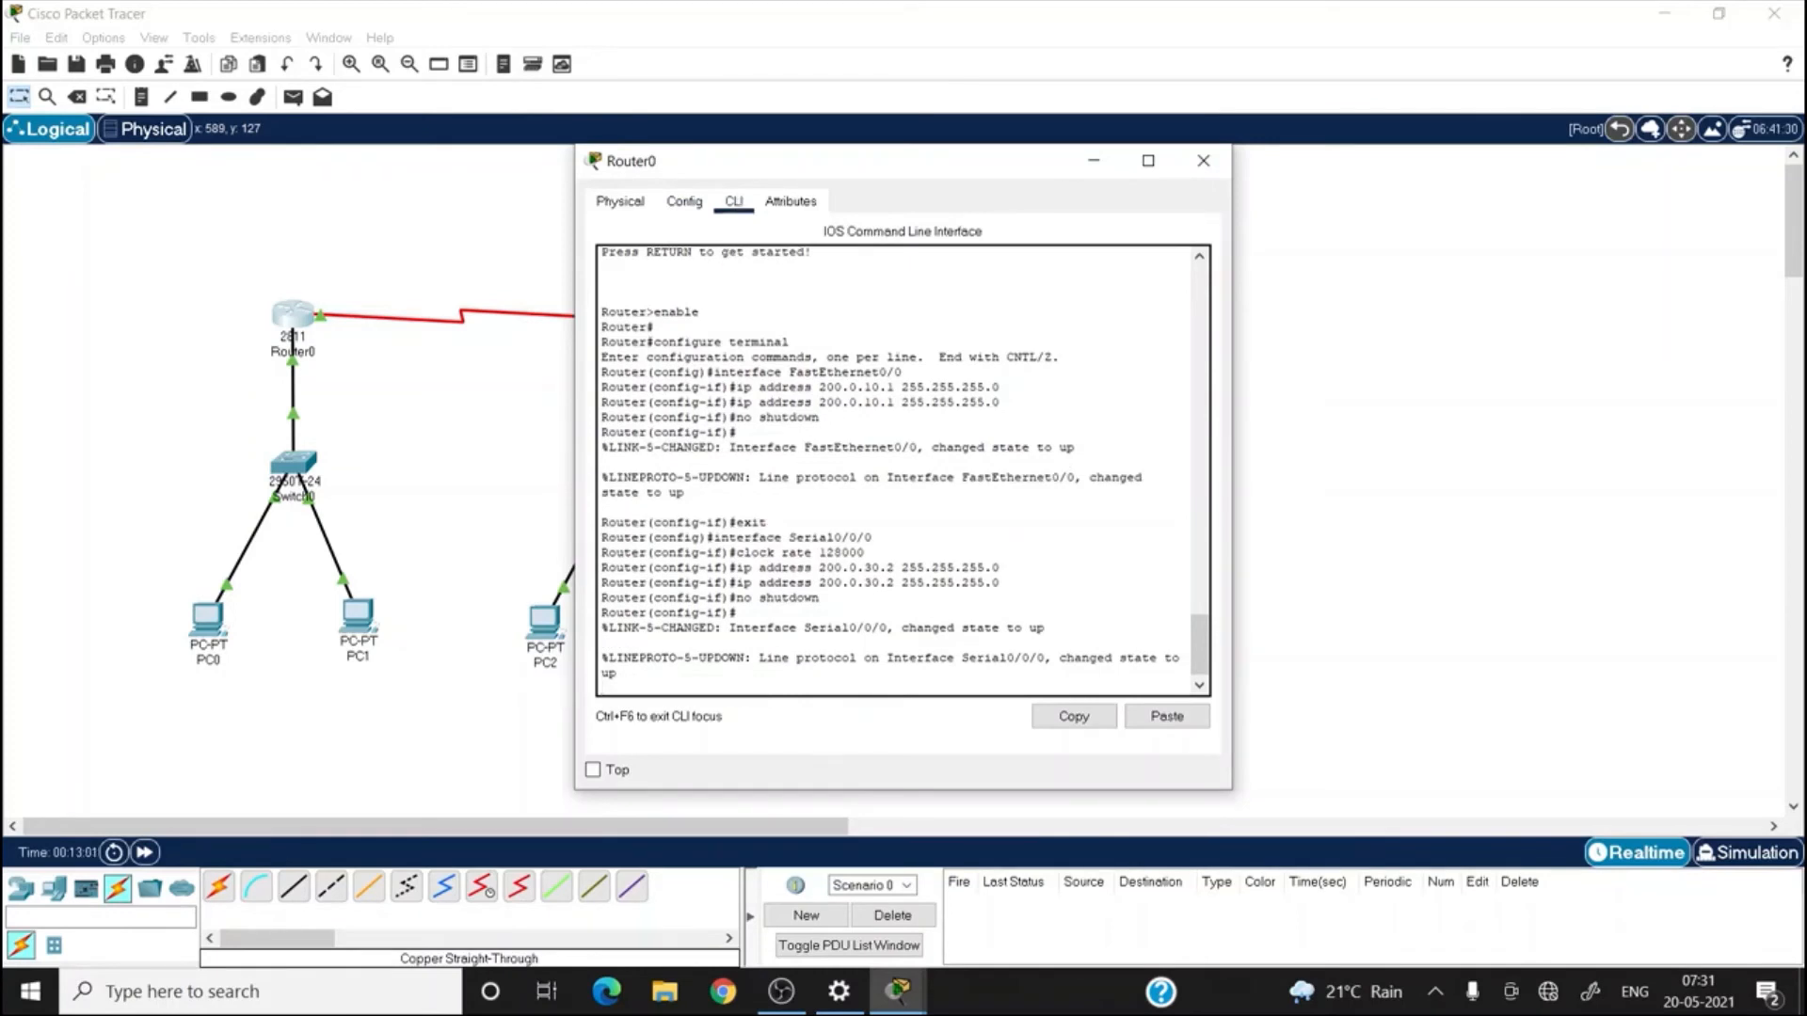
type("exit")
key("Return")
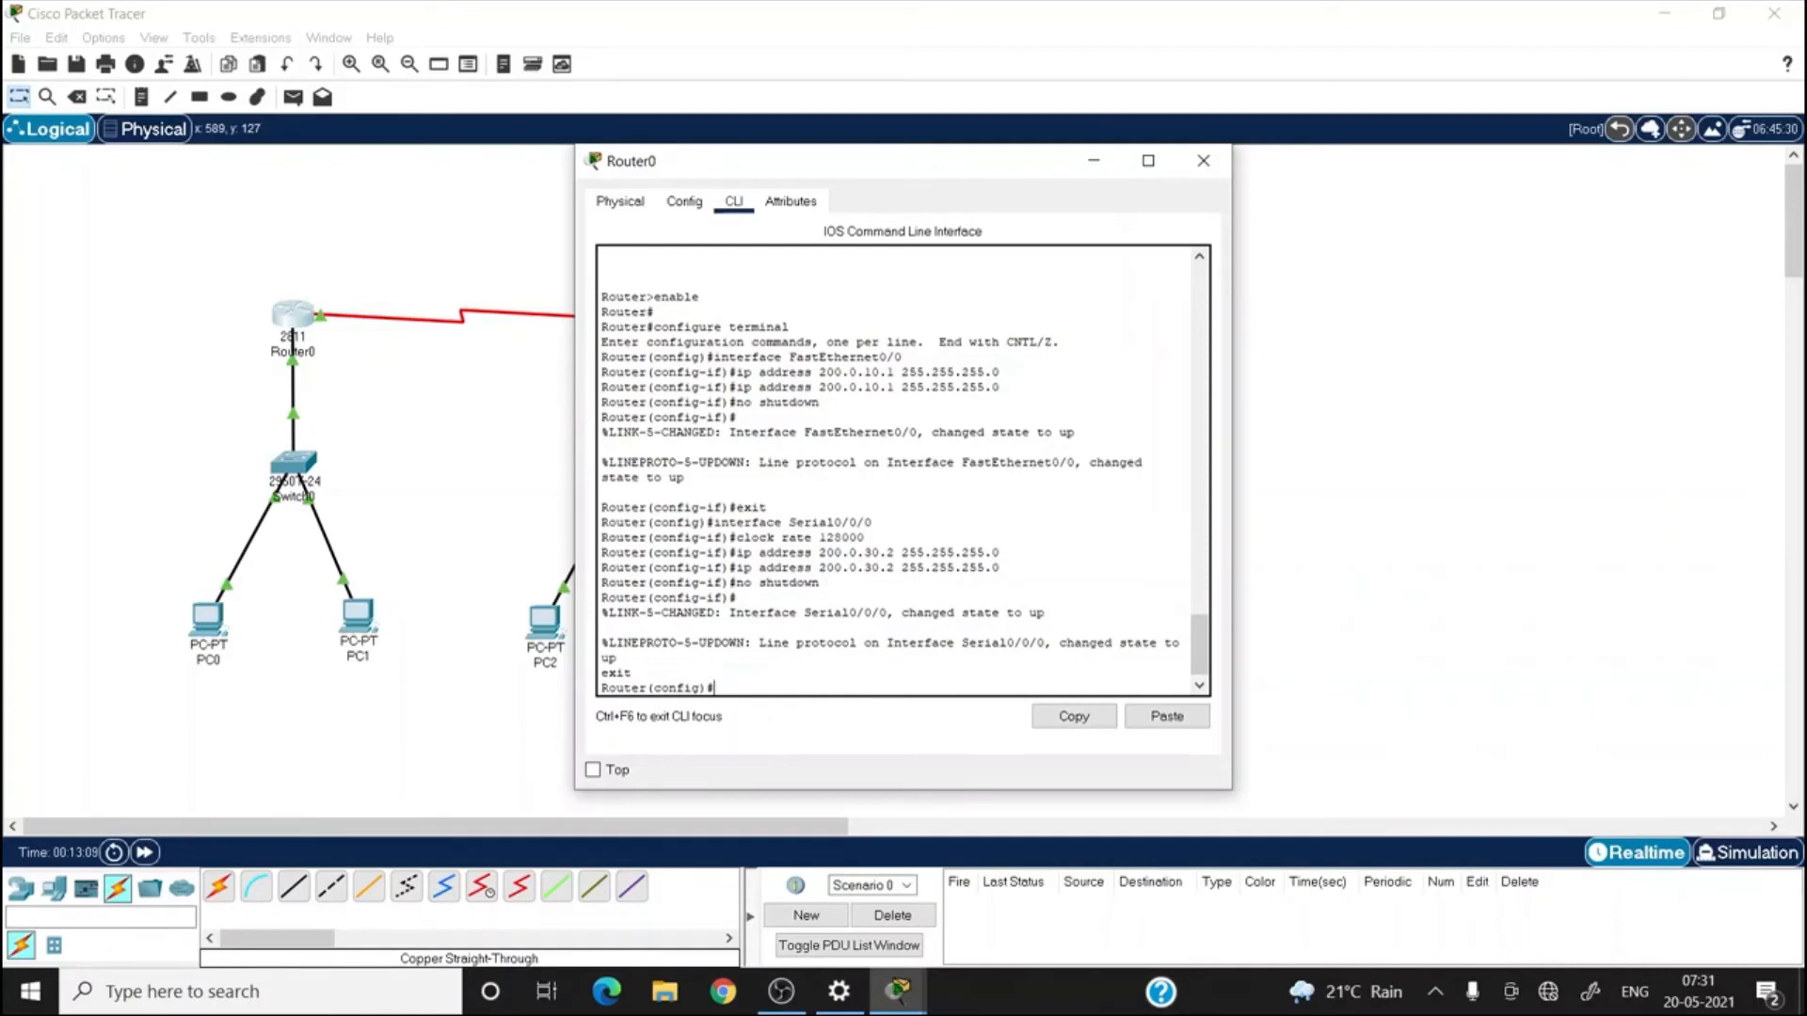
type("ip route 0.0.0.0 0.0.0.0 2")
type("00.")
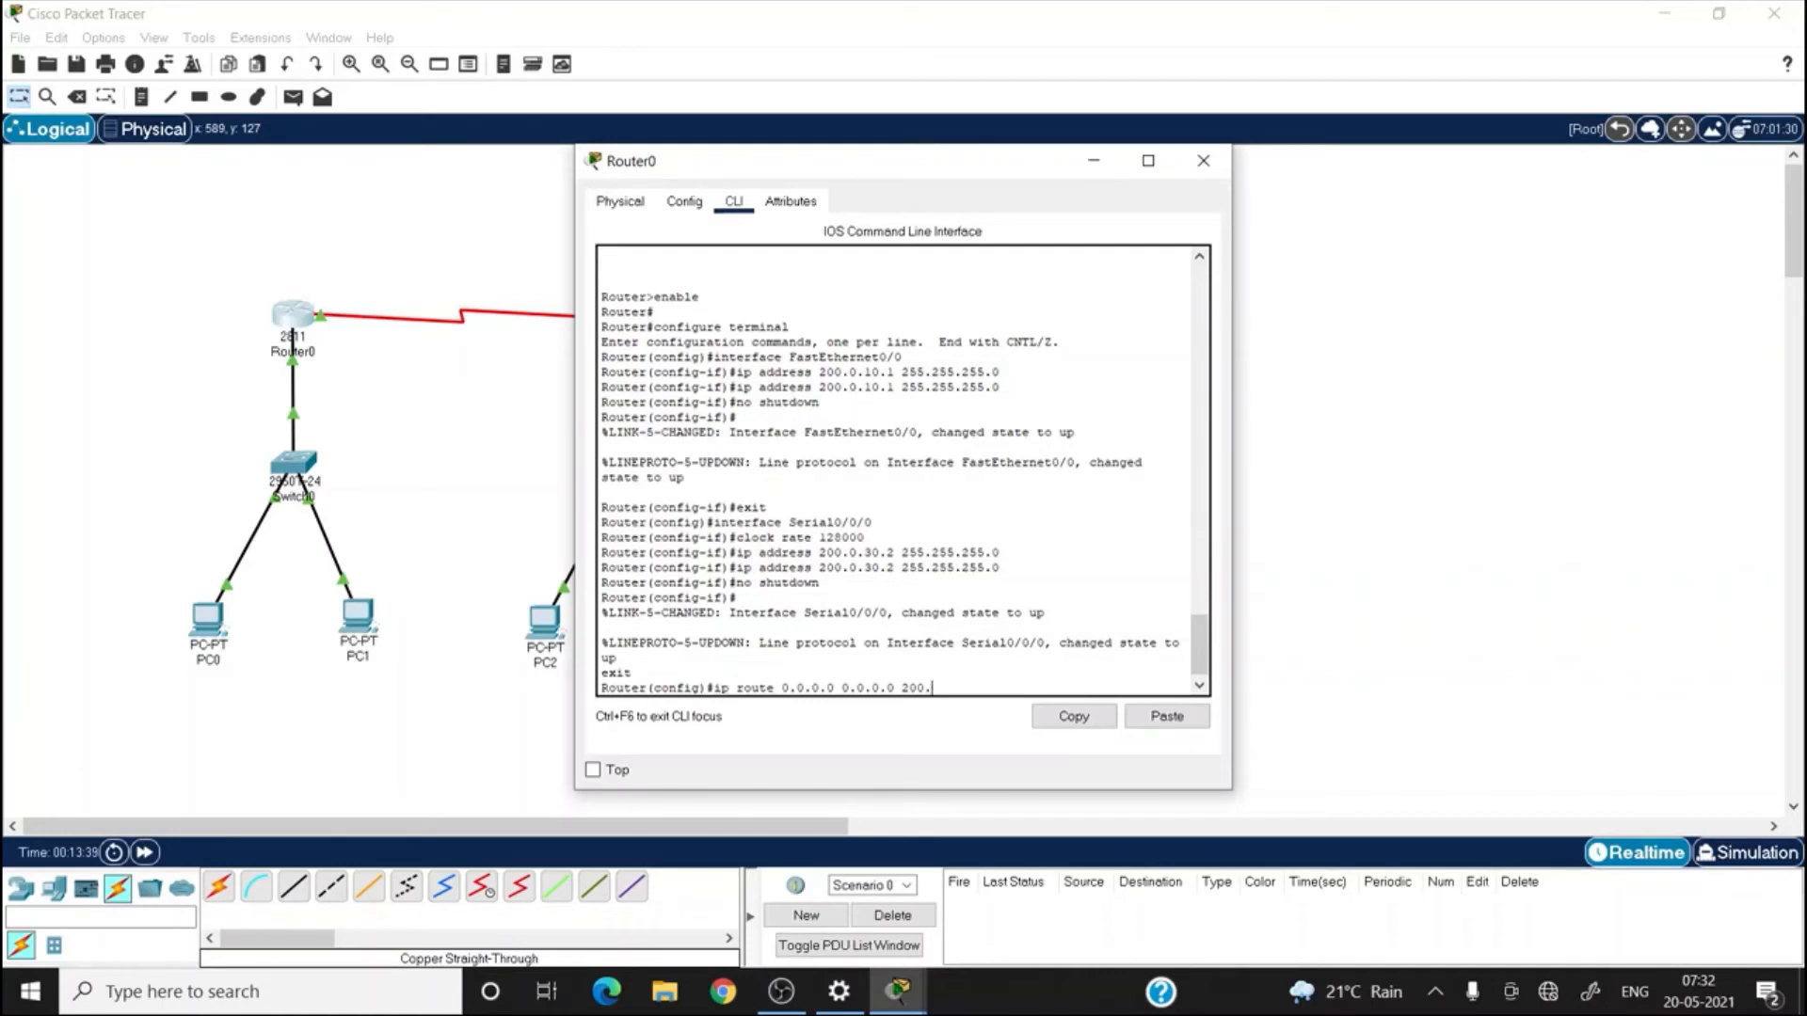
type("0.30.1")
key("Return")
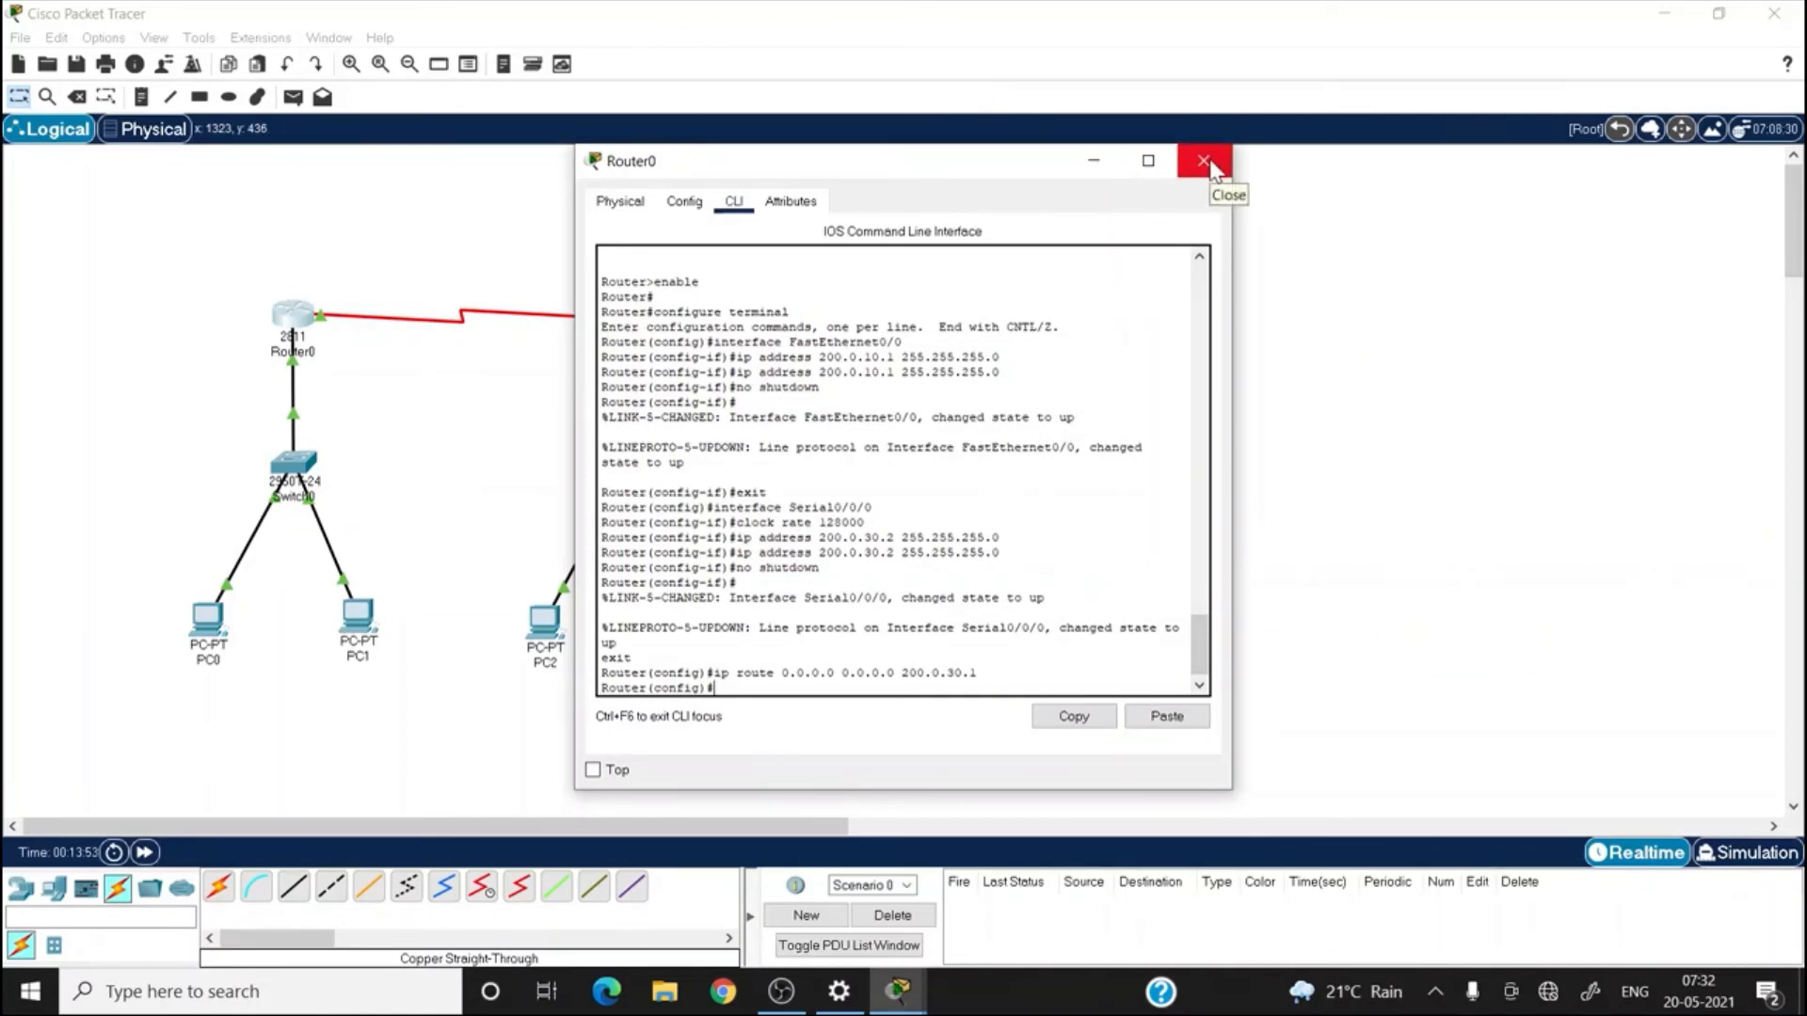
key("ctrl+z")
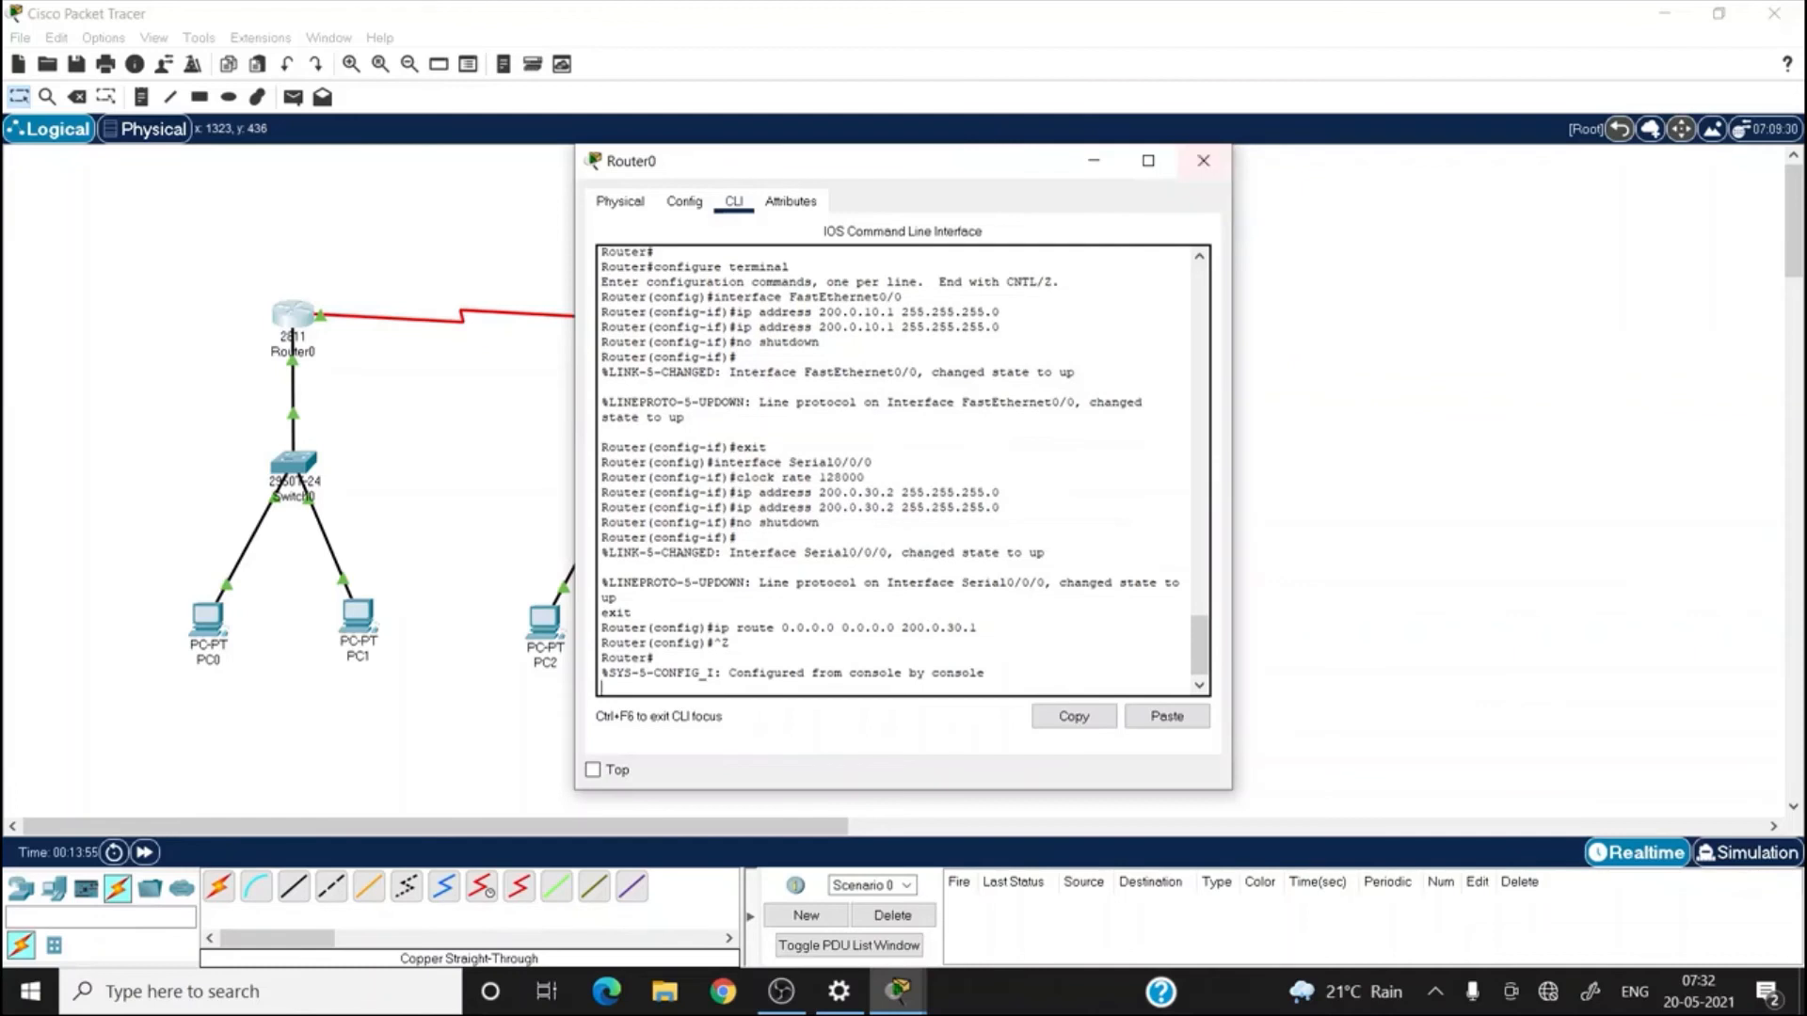
left_click(1073, 716)
left_click(1201, 170)
- In Router1's command line, exit interface mode, enter ip route 0.0.0.0 0.0.0.0 200.0.30.1 and end configuration mode
left_click(642, 323)
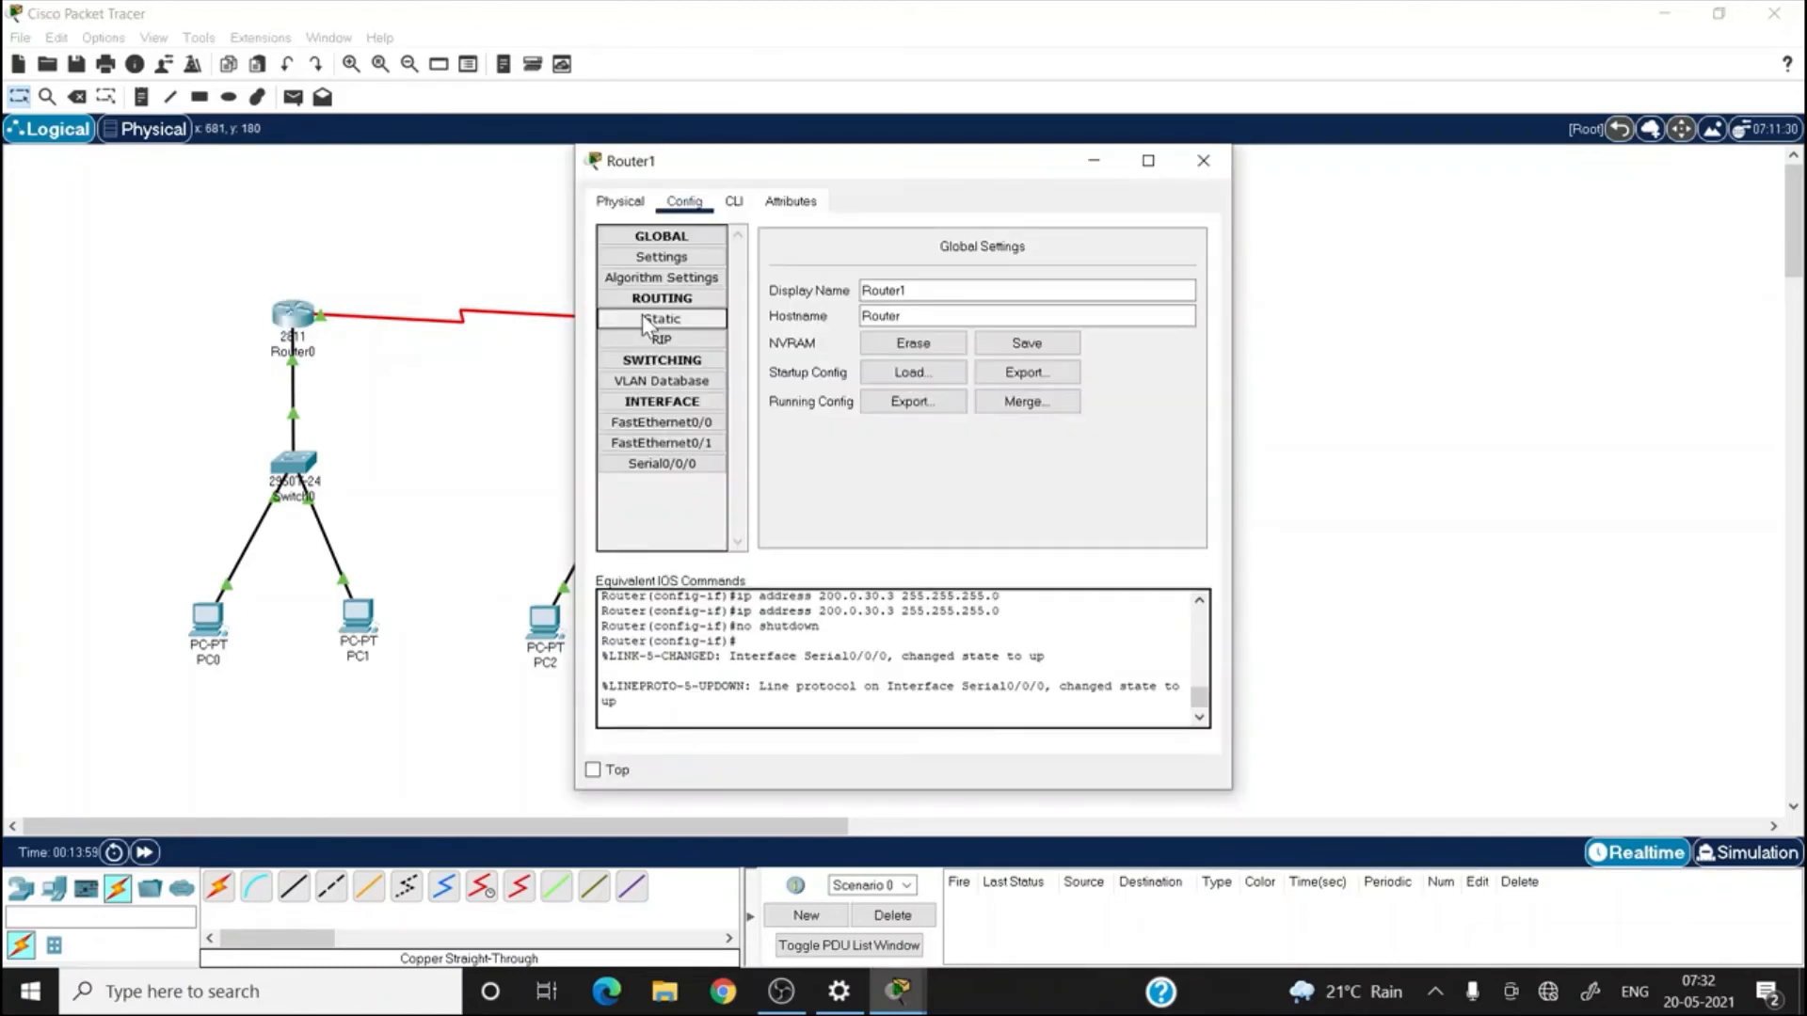
left_click(735, 202)
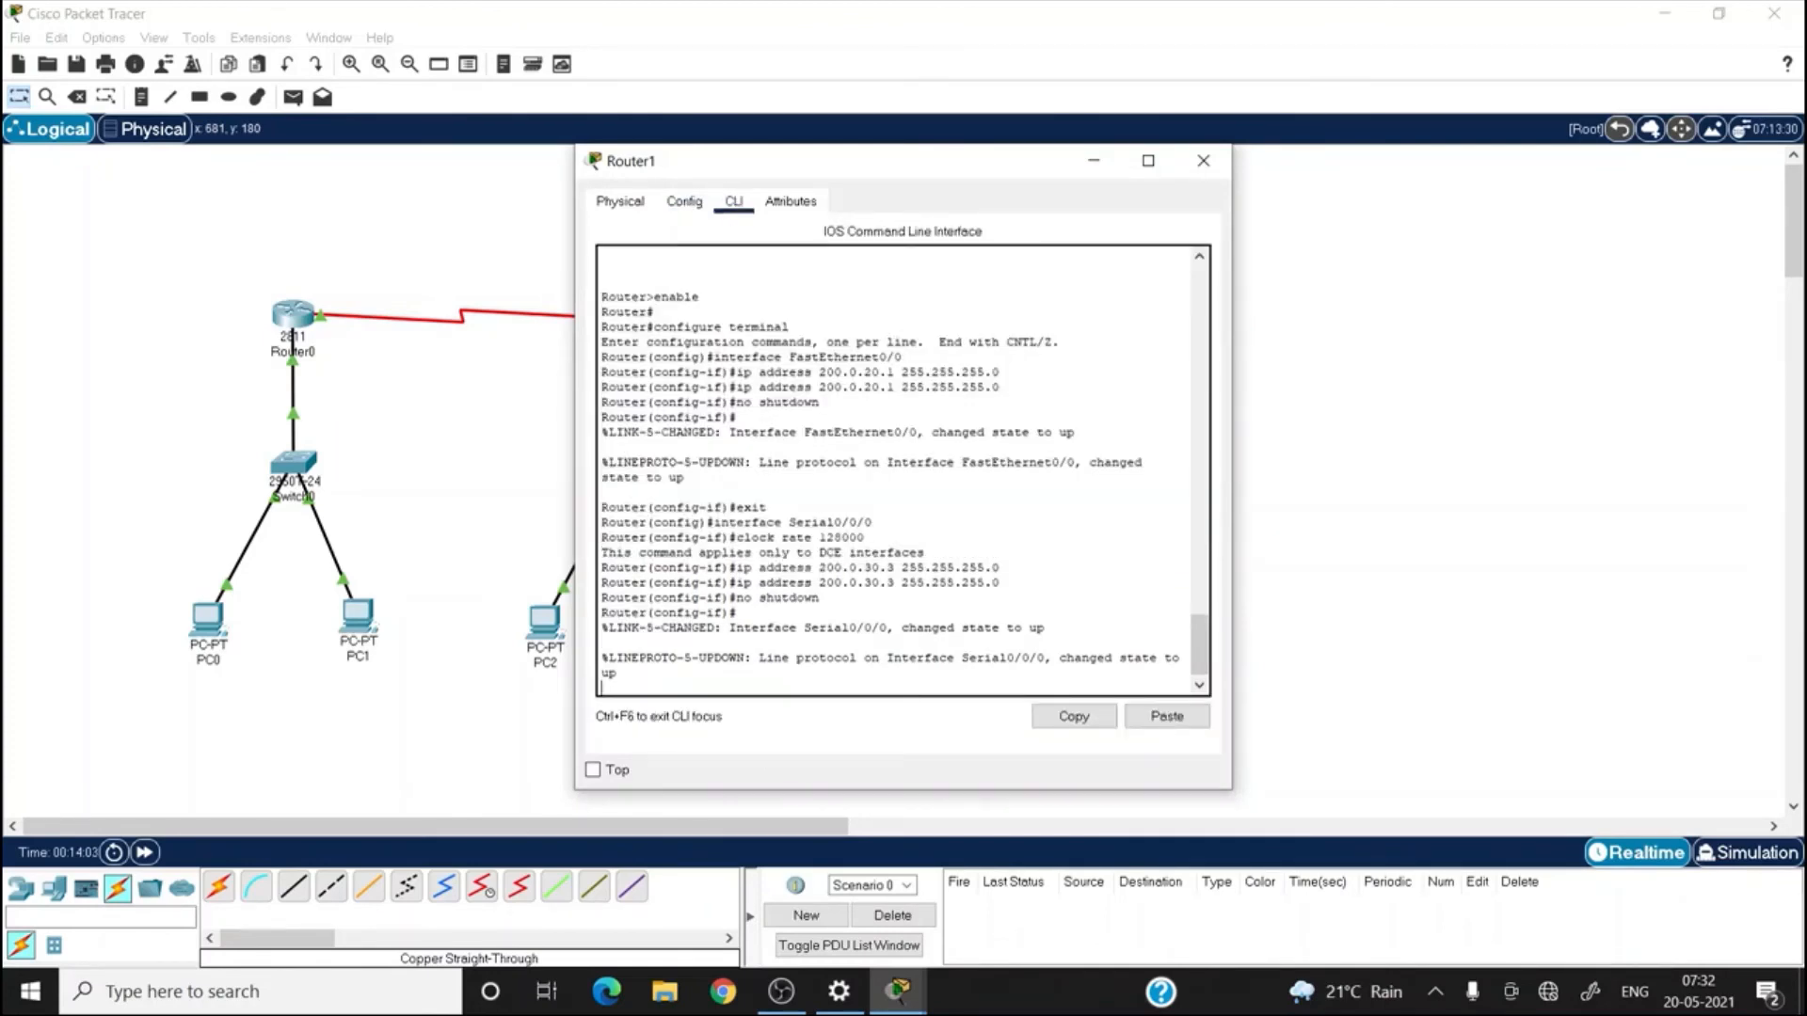
type("exit")
key("Return")
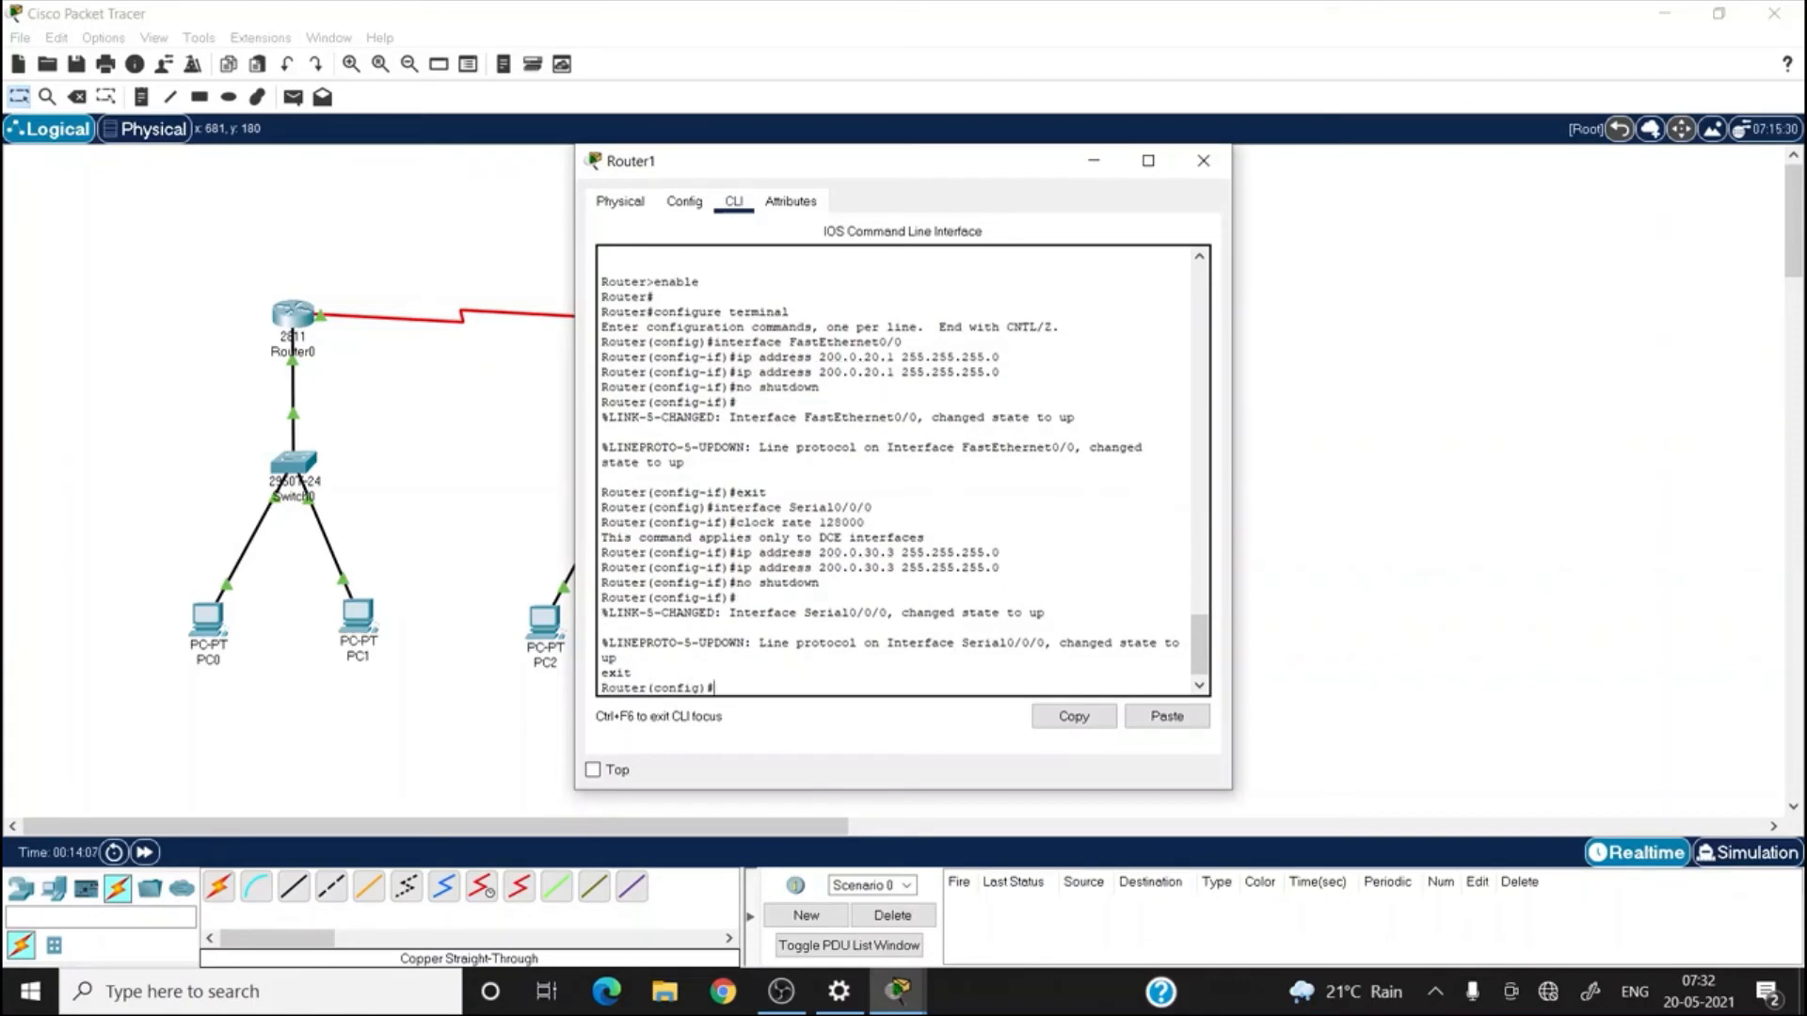
type("ip route 0.0.0.0 0.0.0.0 200.0.")
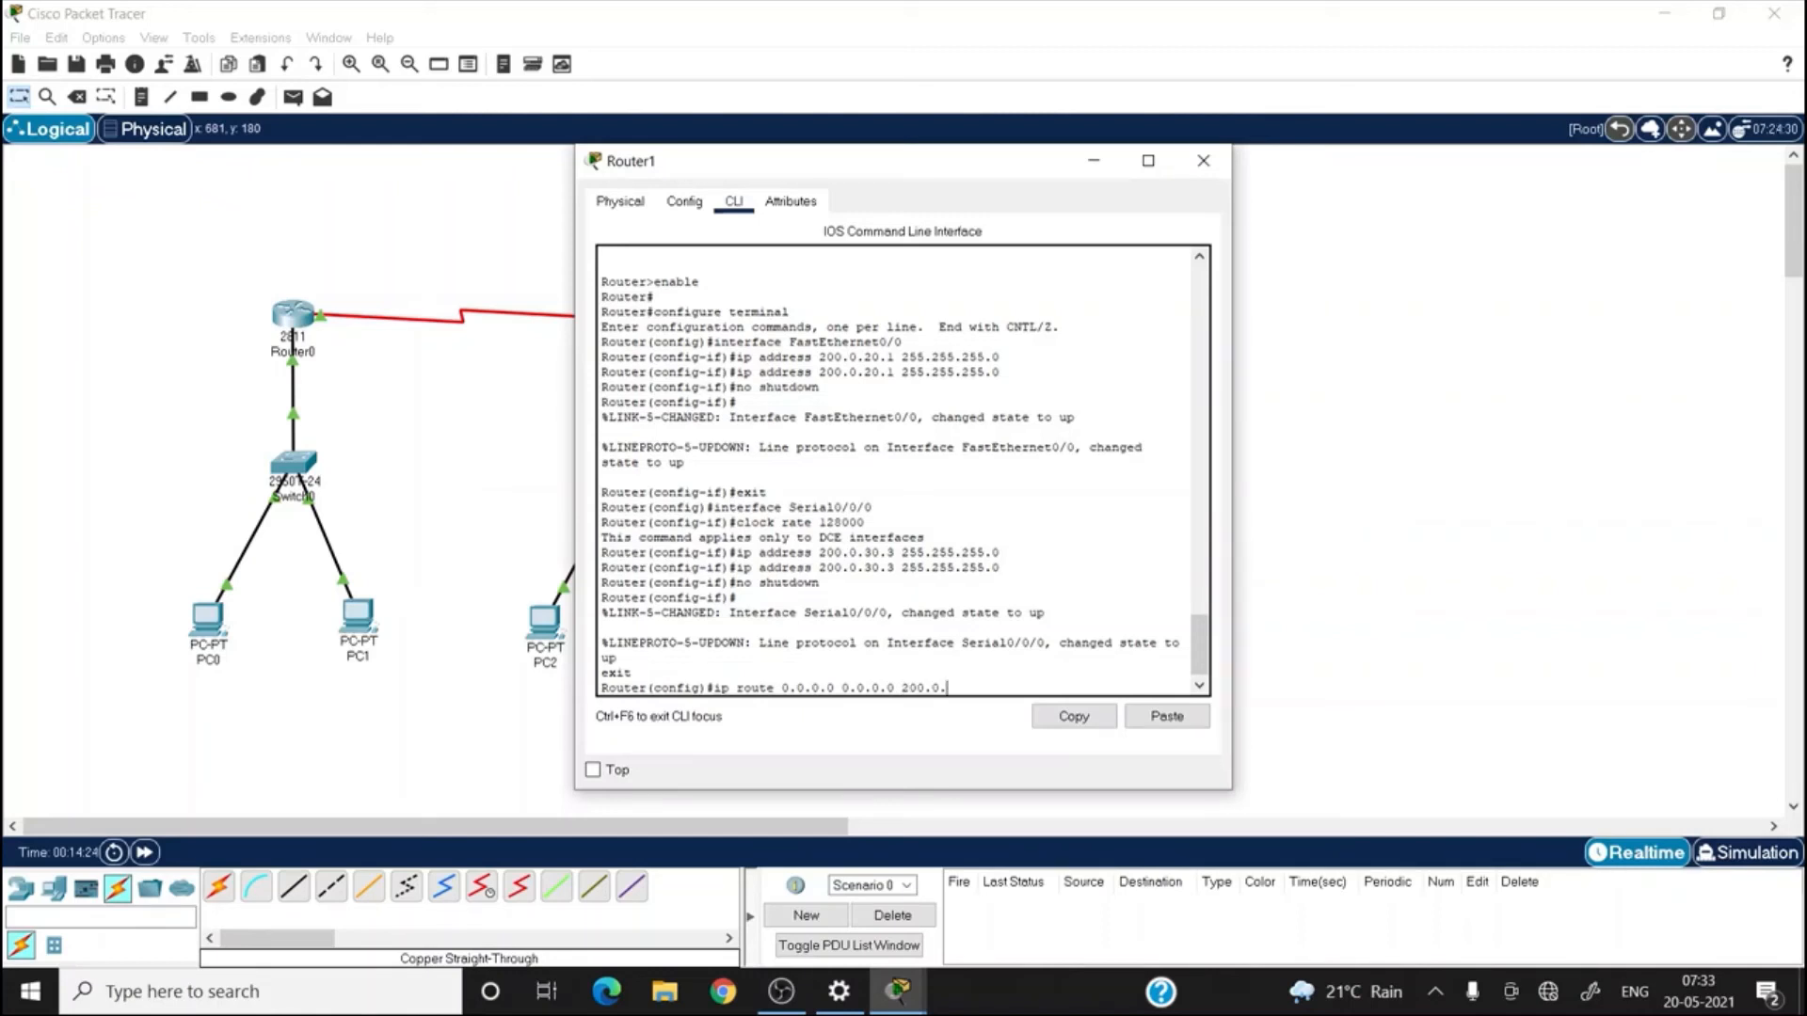
type("30.1")
key("Return")
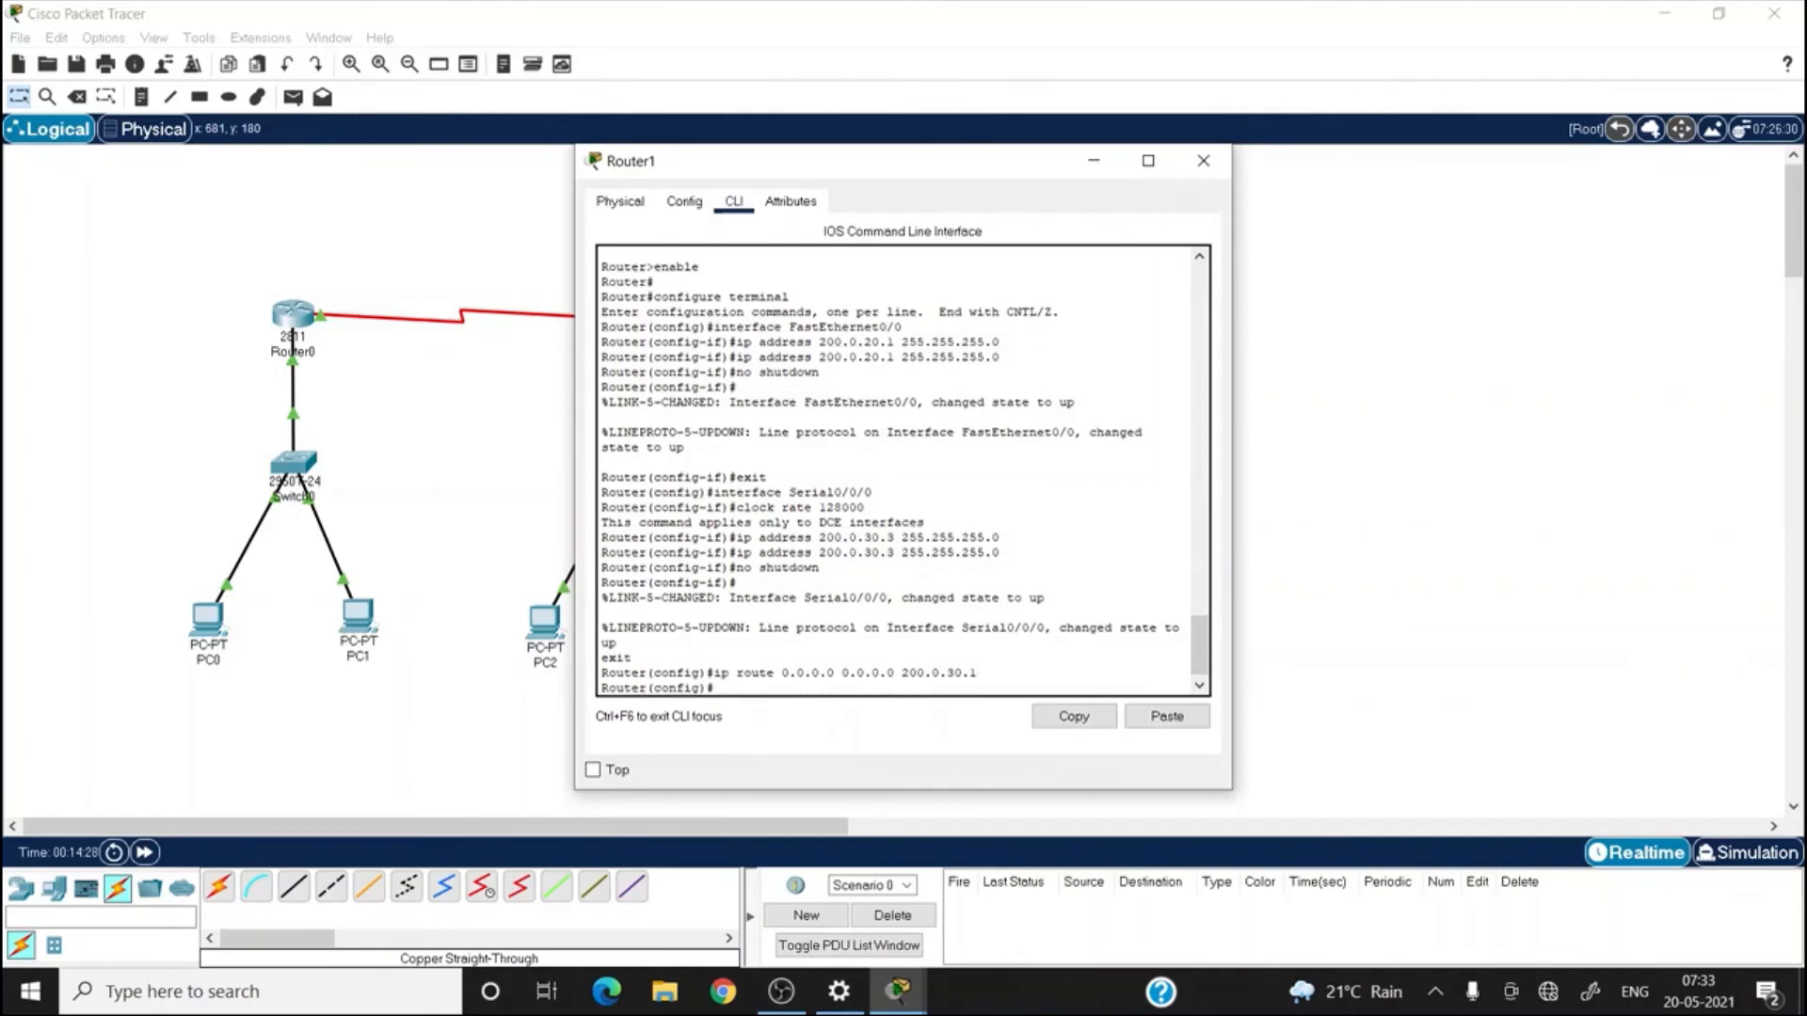
key("ctrl+z")
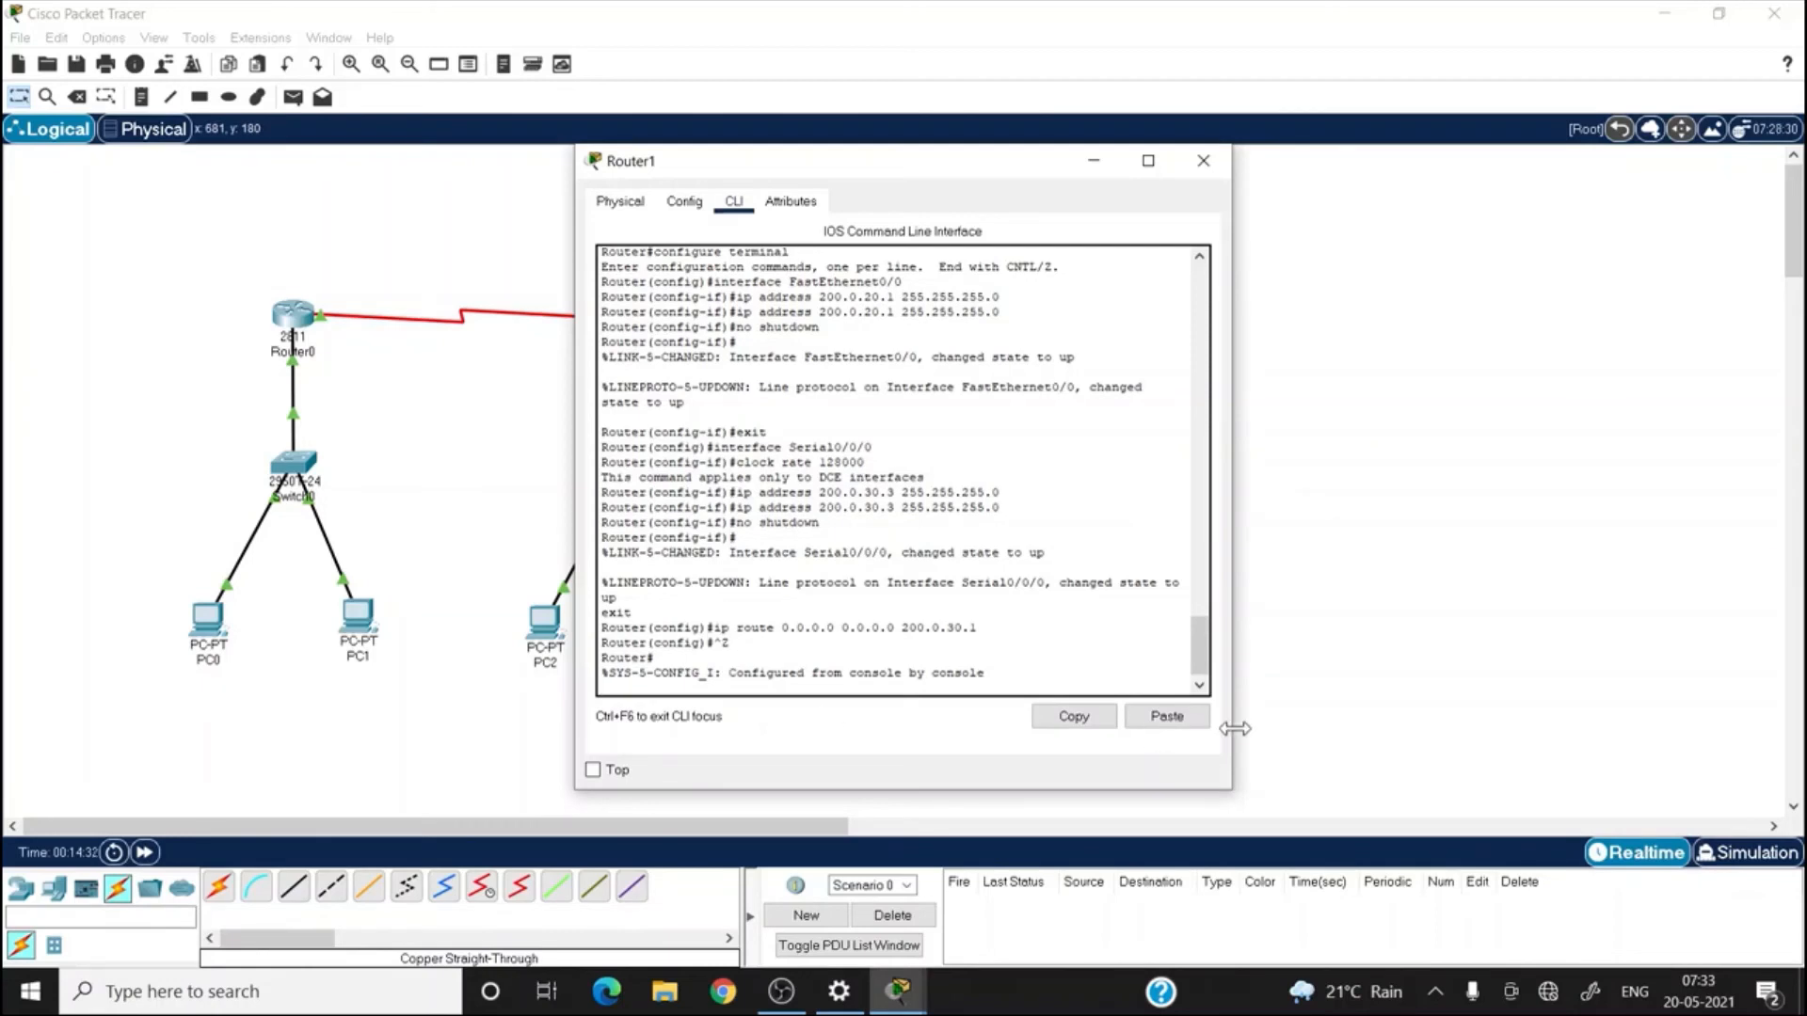
- Close the router window, test connectivity with a simple PDU from PC0 to PC1 and delete the test scenario
left_click(1203, 169)
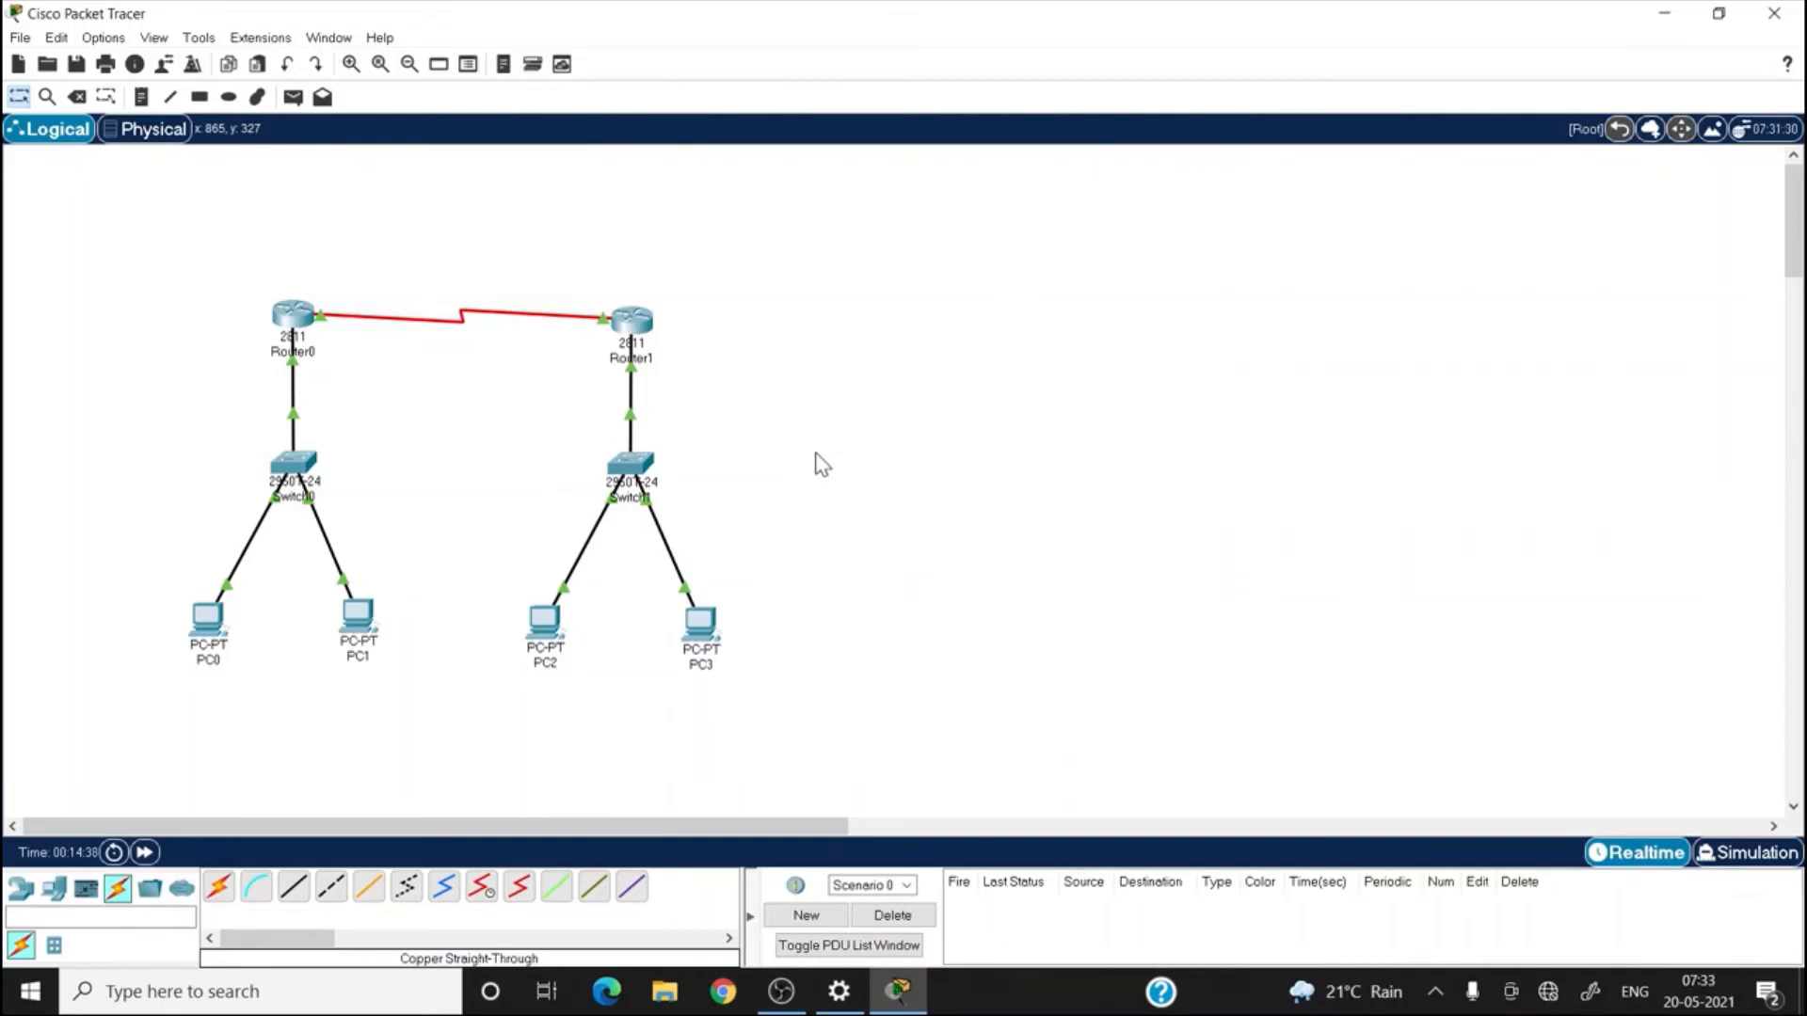
left_click(293, 98)
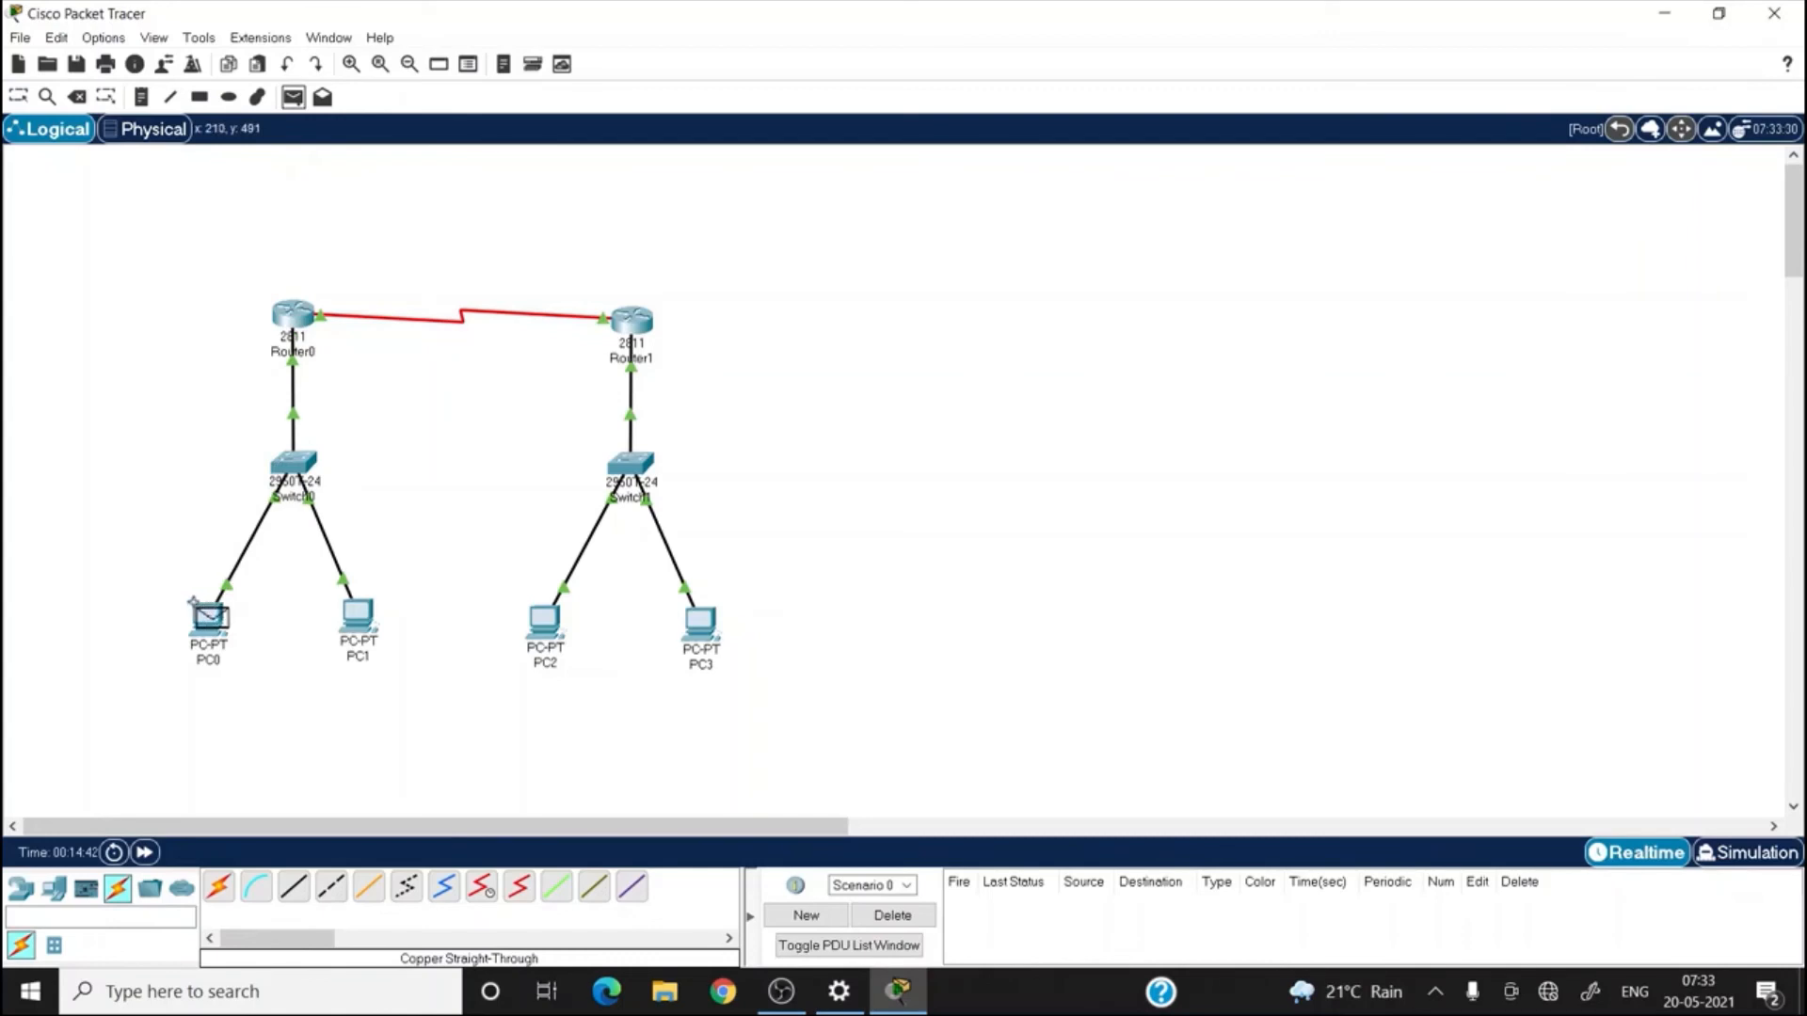
left_click(203, 612)
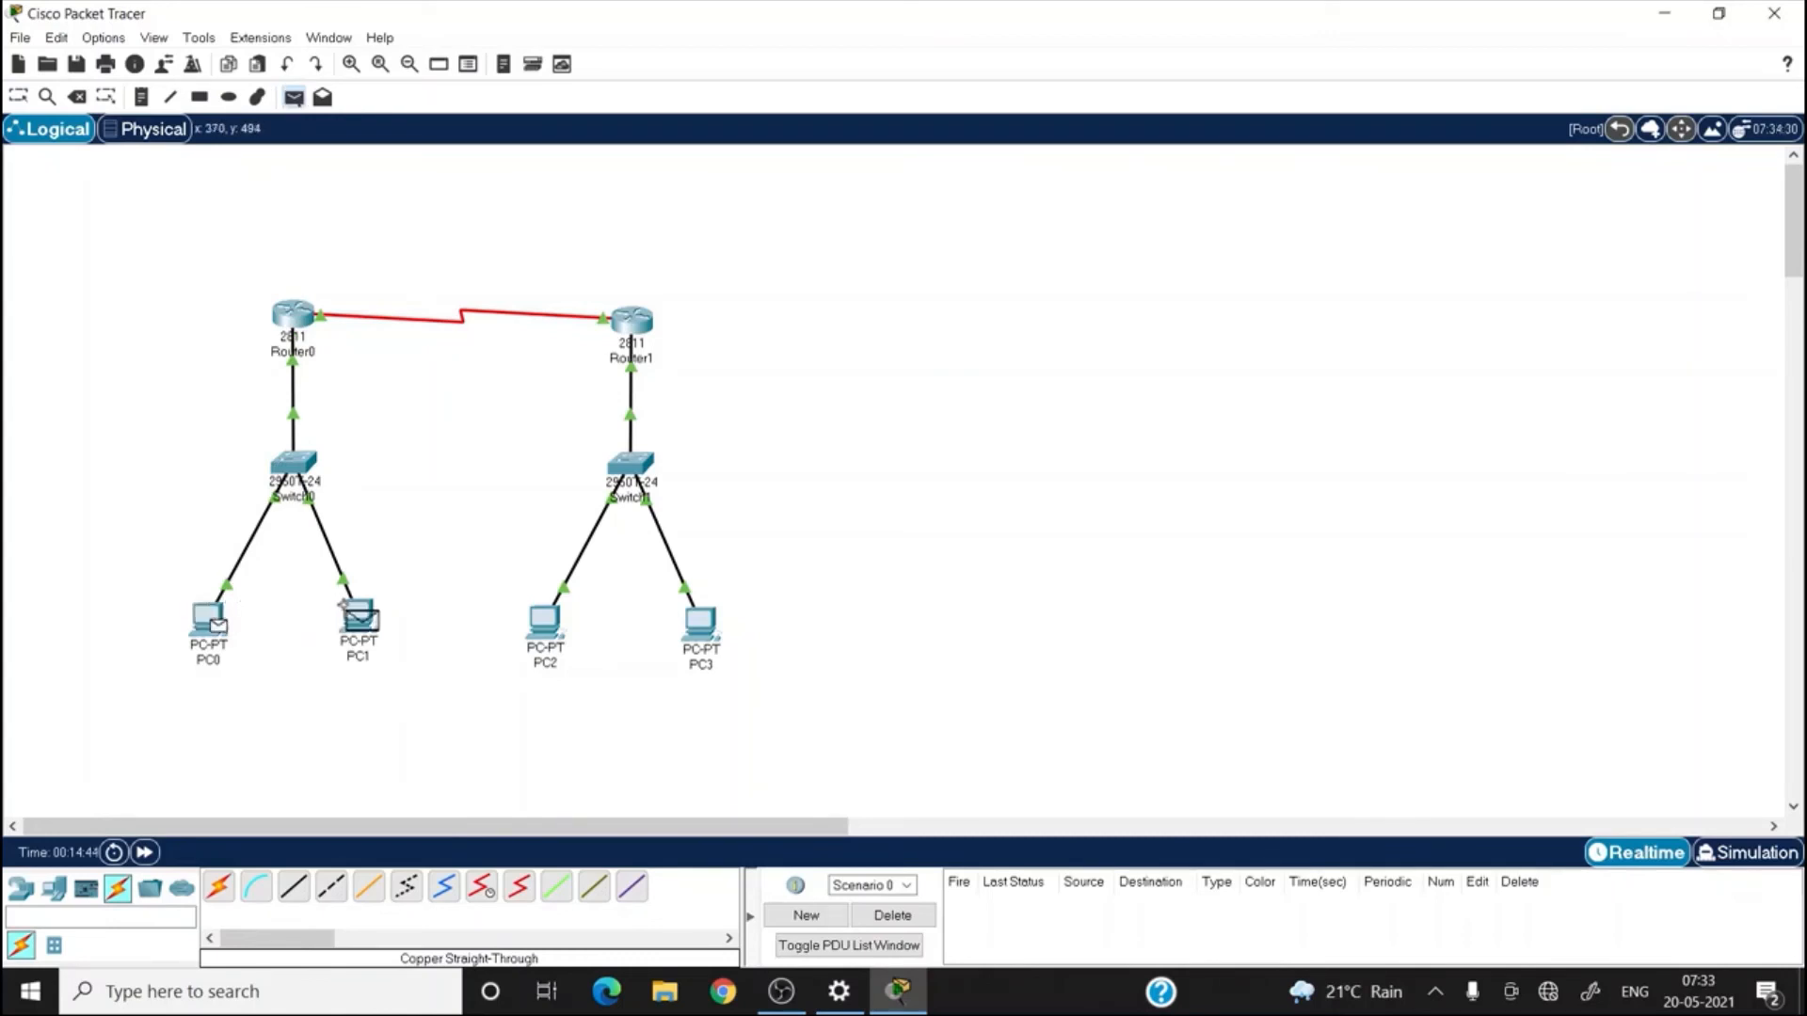
left_click(362, 619)
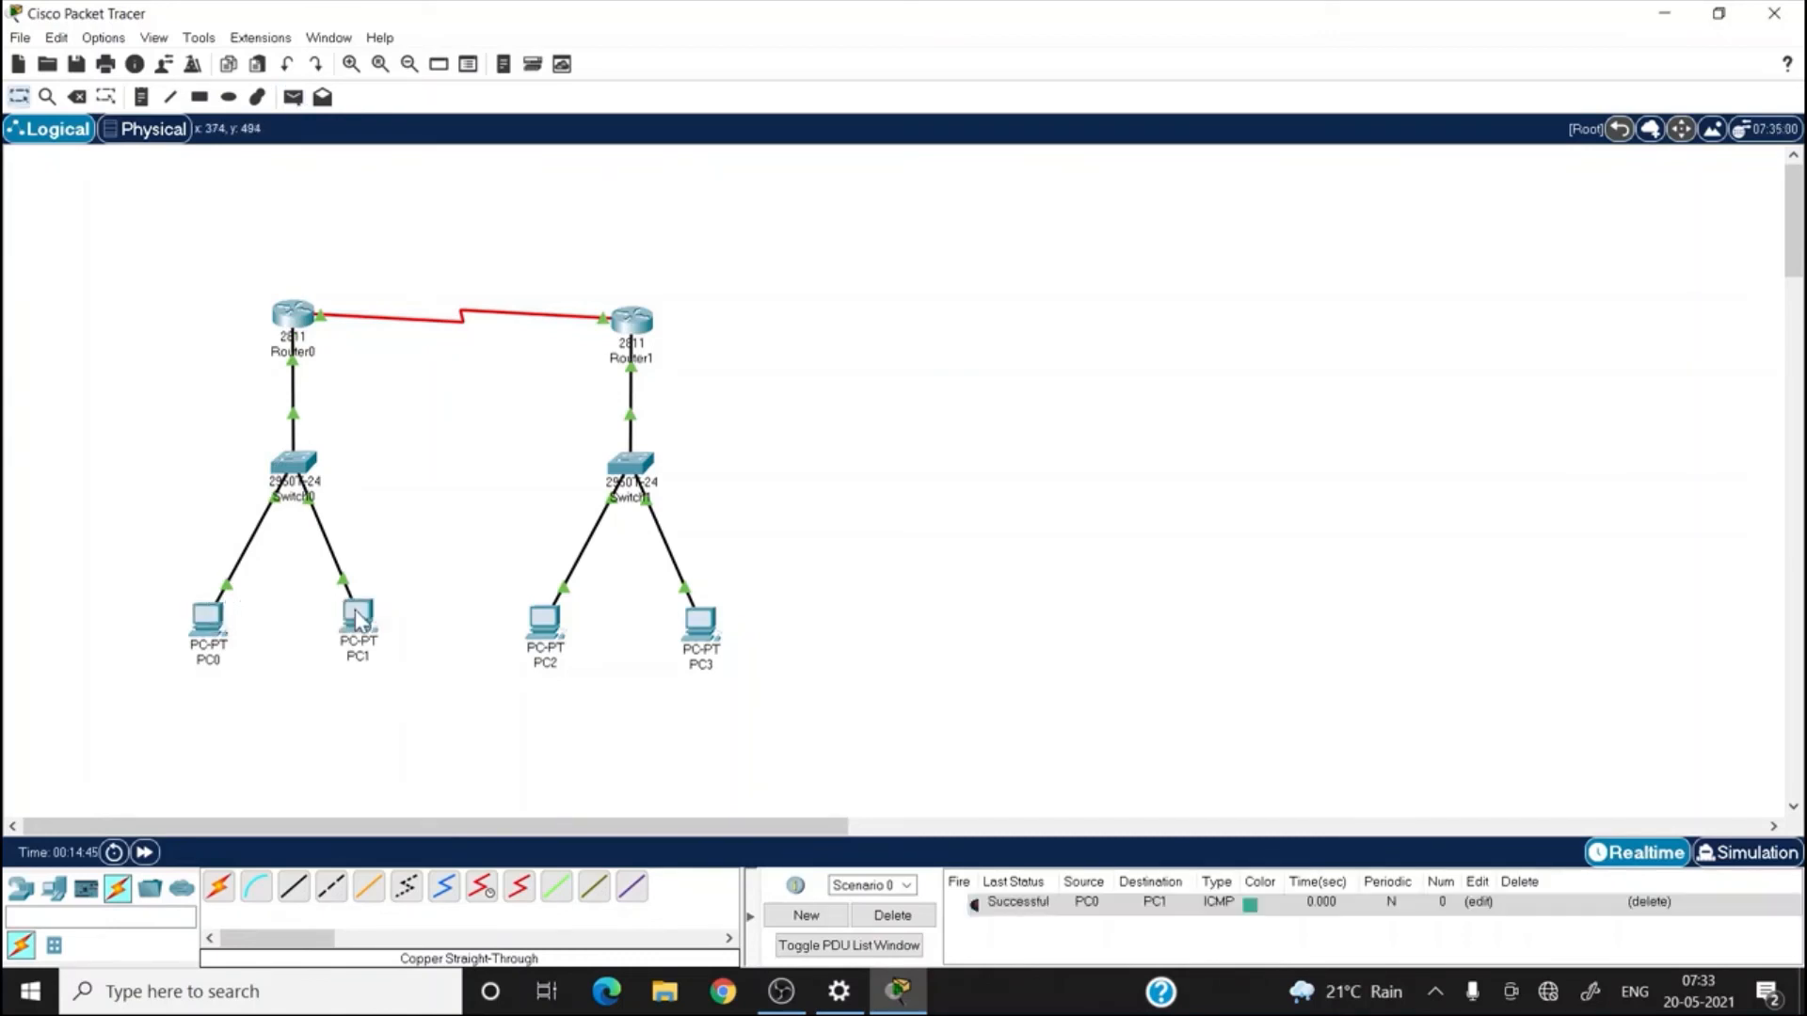
left_click(979, 905)
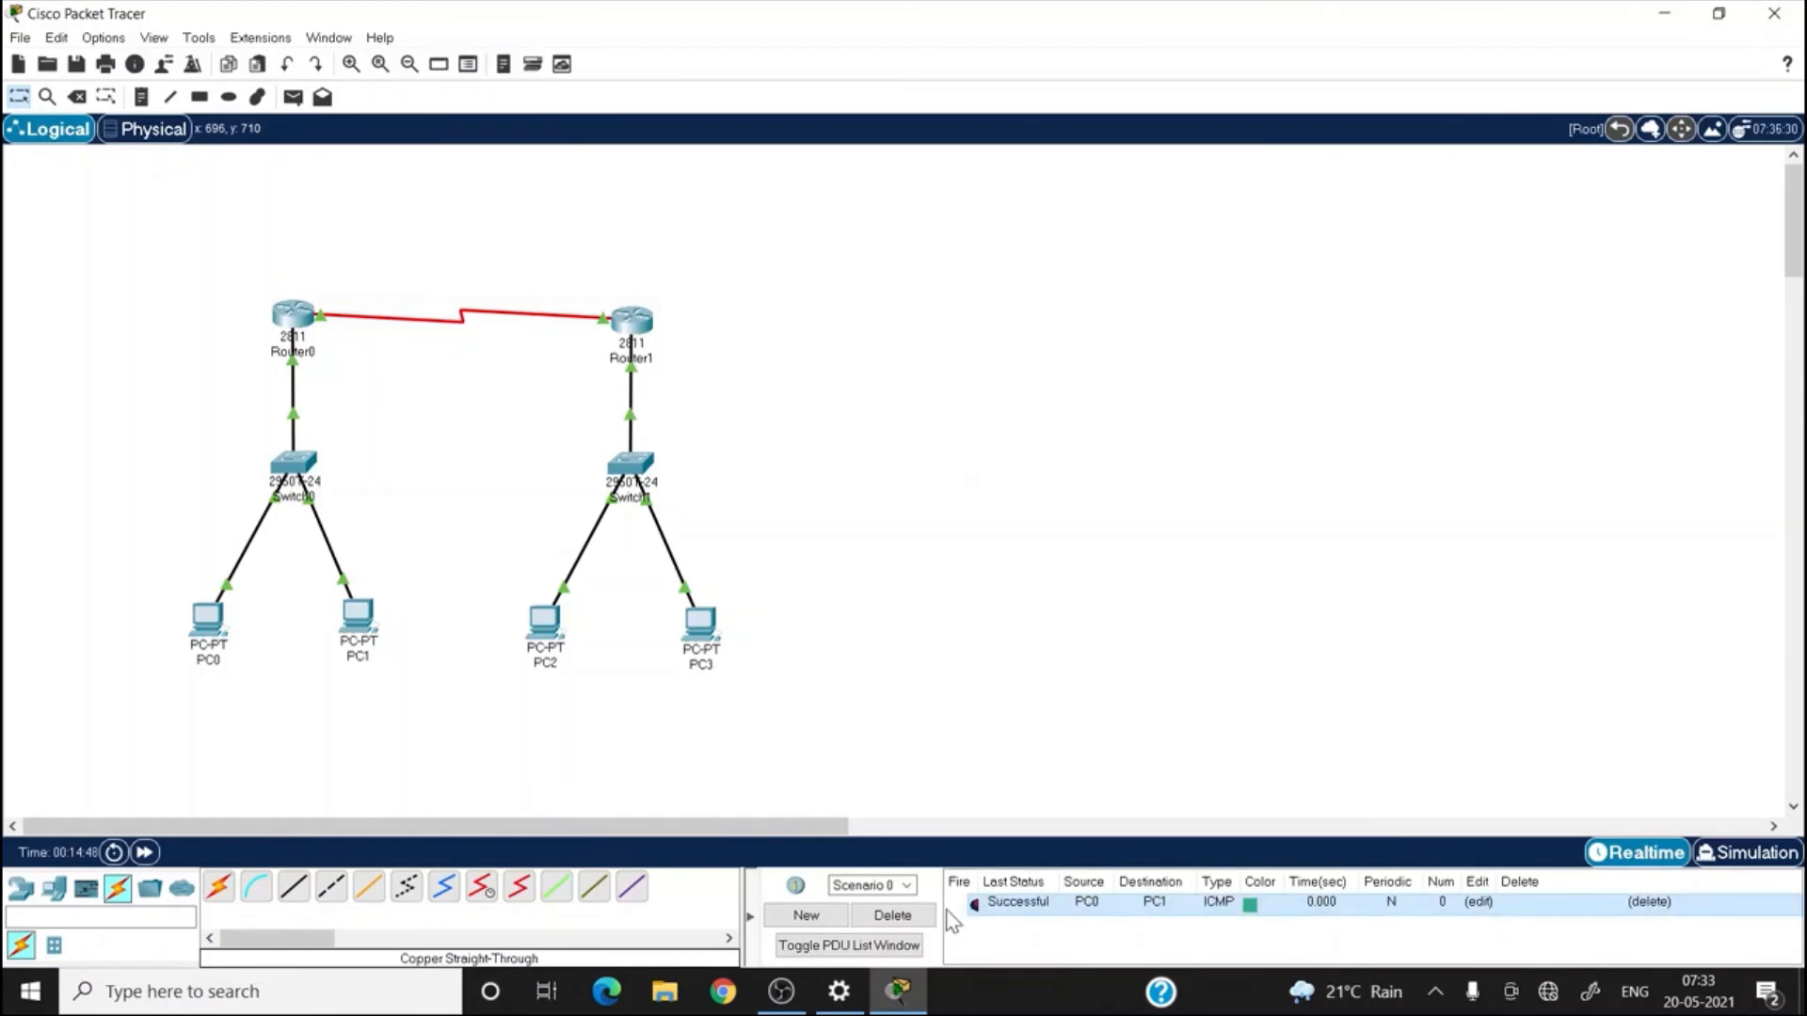
left_click(917, 913)
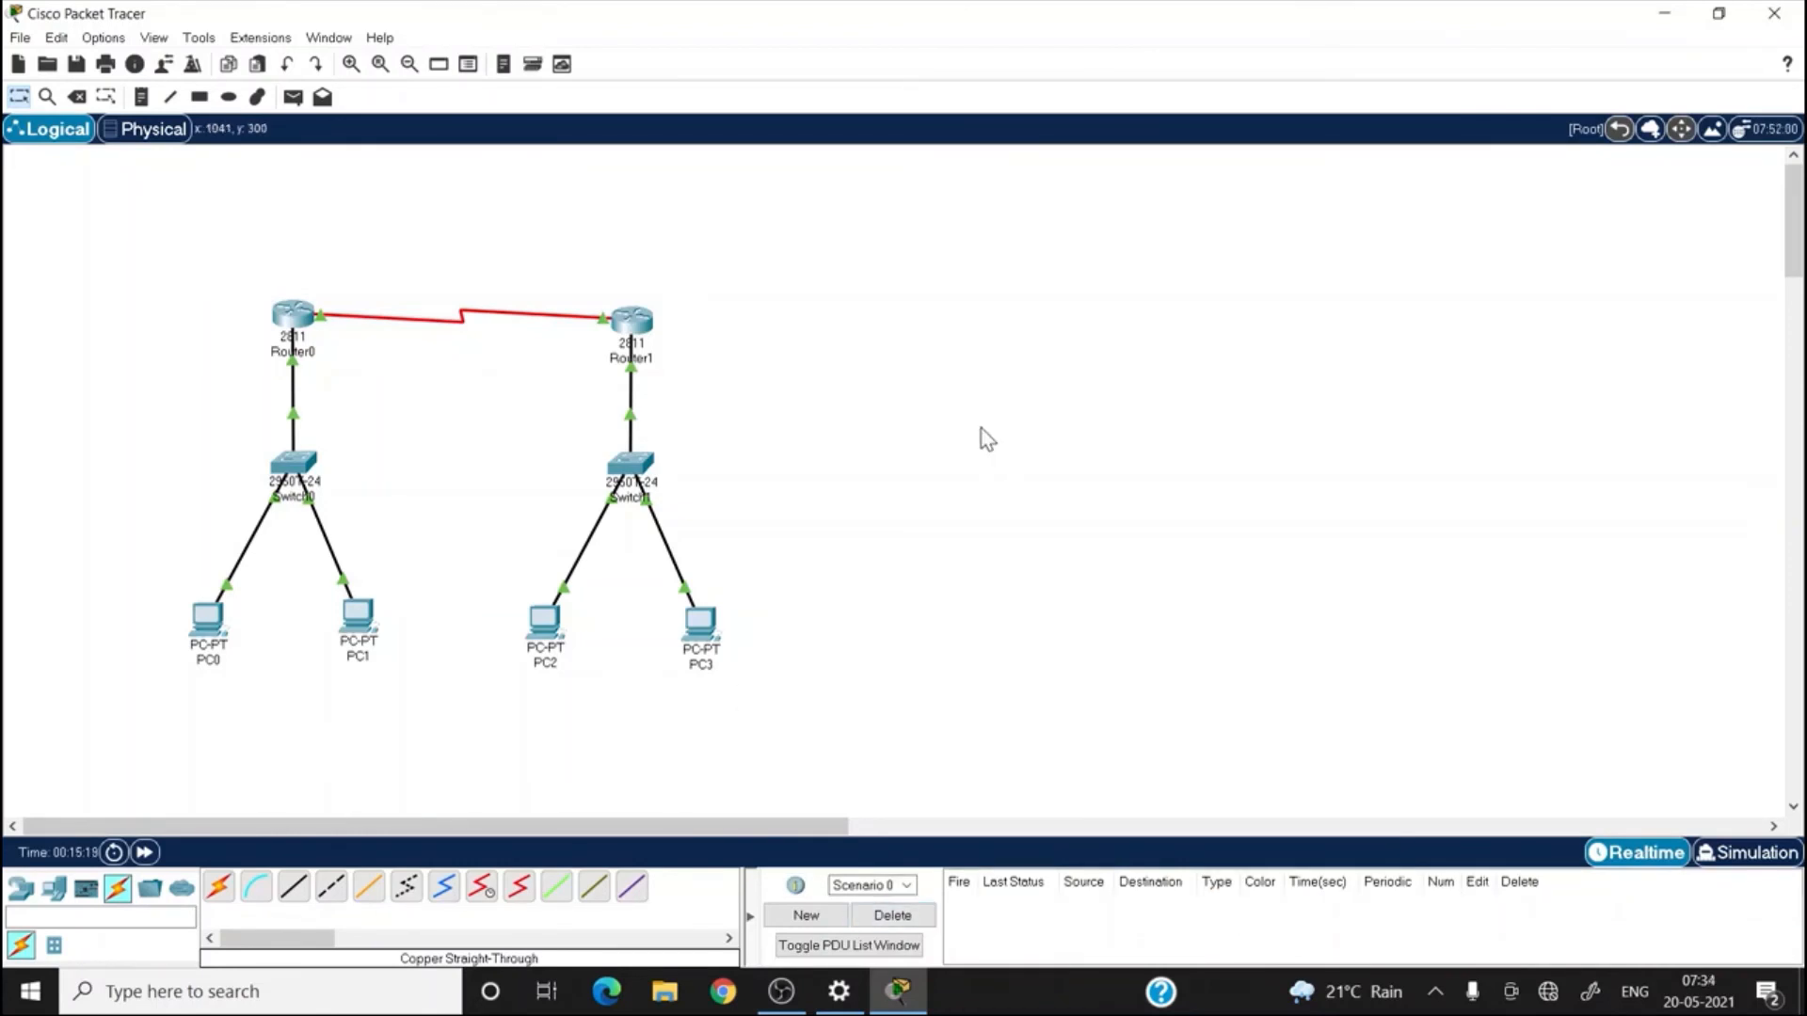
- Send a simple PDU from Router0 to Router1 to test the serial link
left_click(292, 97)
left_click(283, 314)
left_click(635, 321)
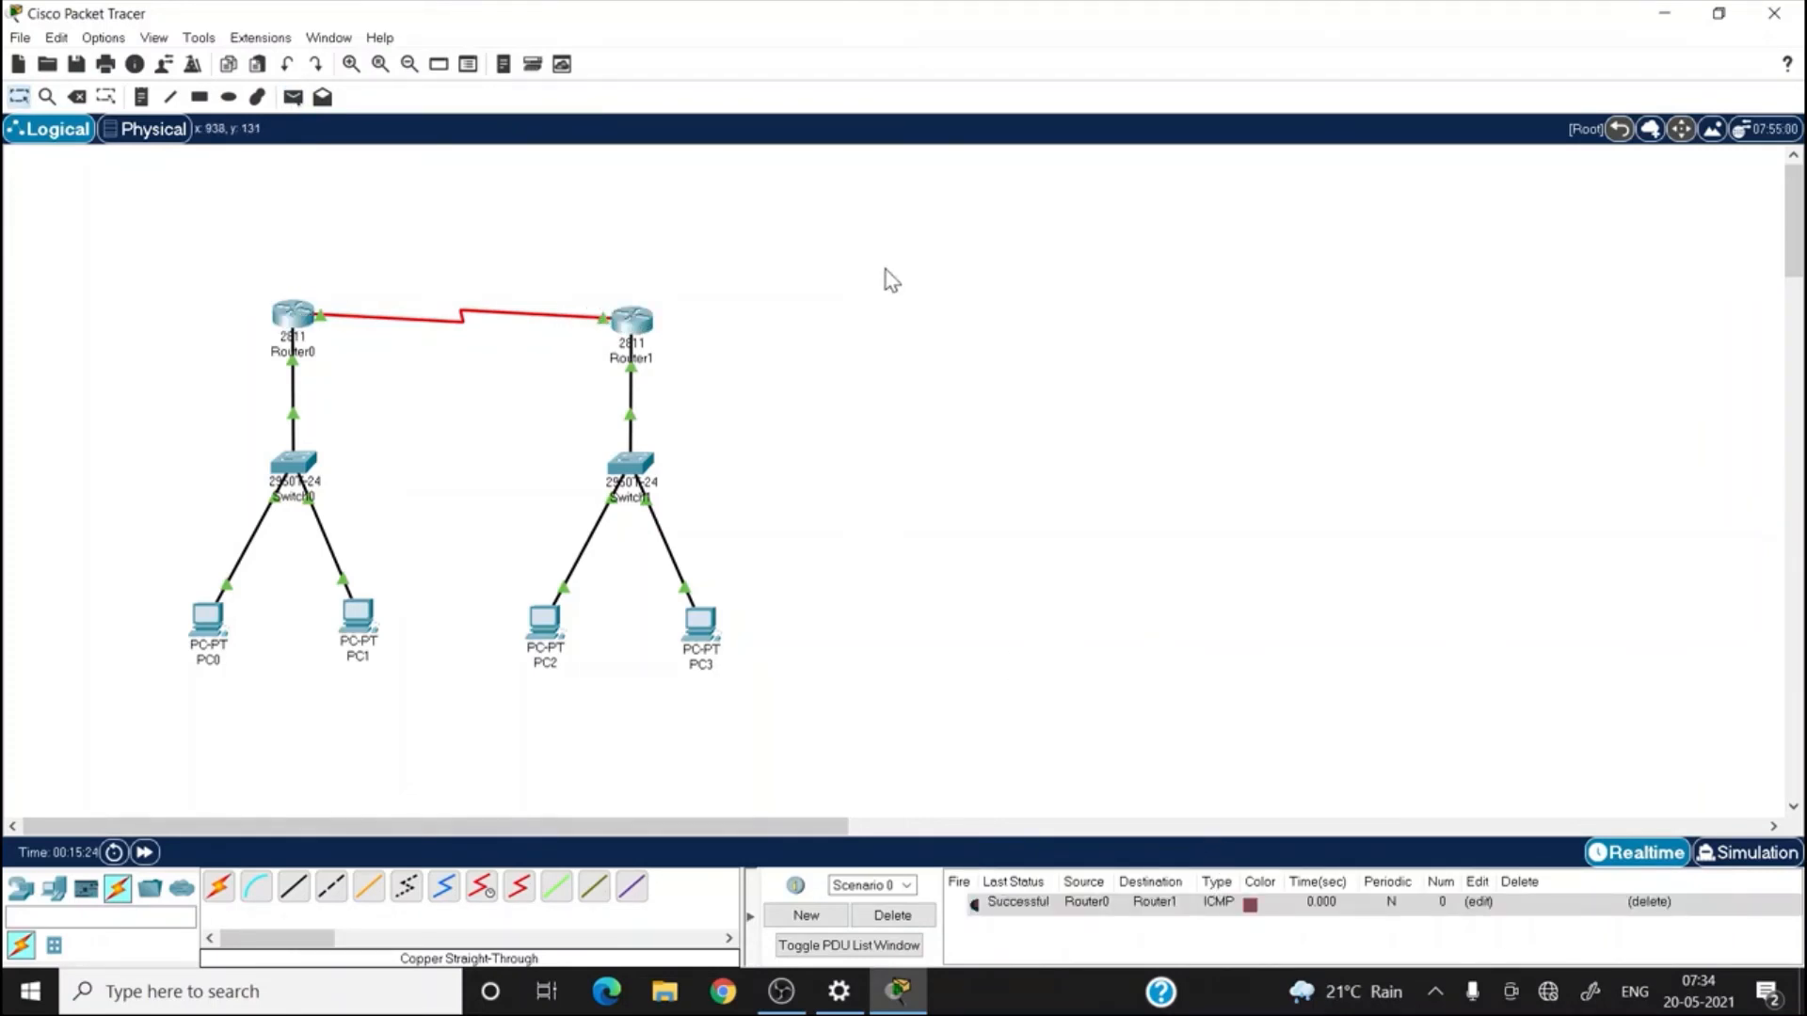
- Send a simple PDU from PC2 to PC3 and delete the test scenario
left_click(293, 97)
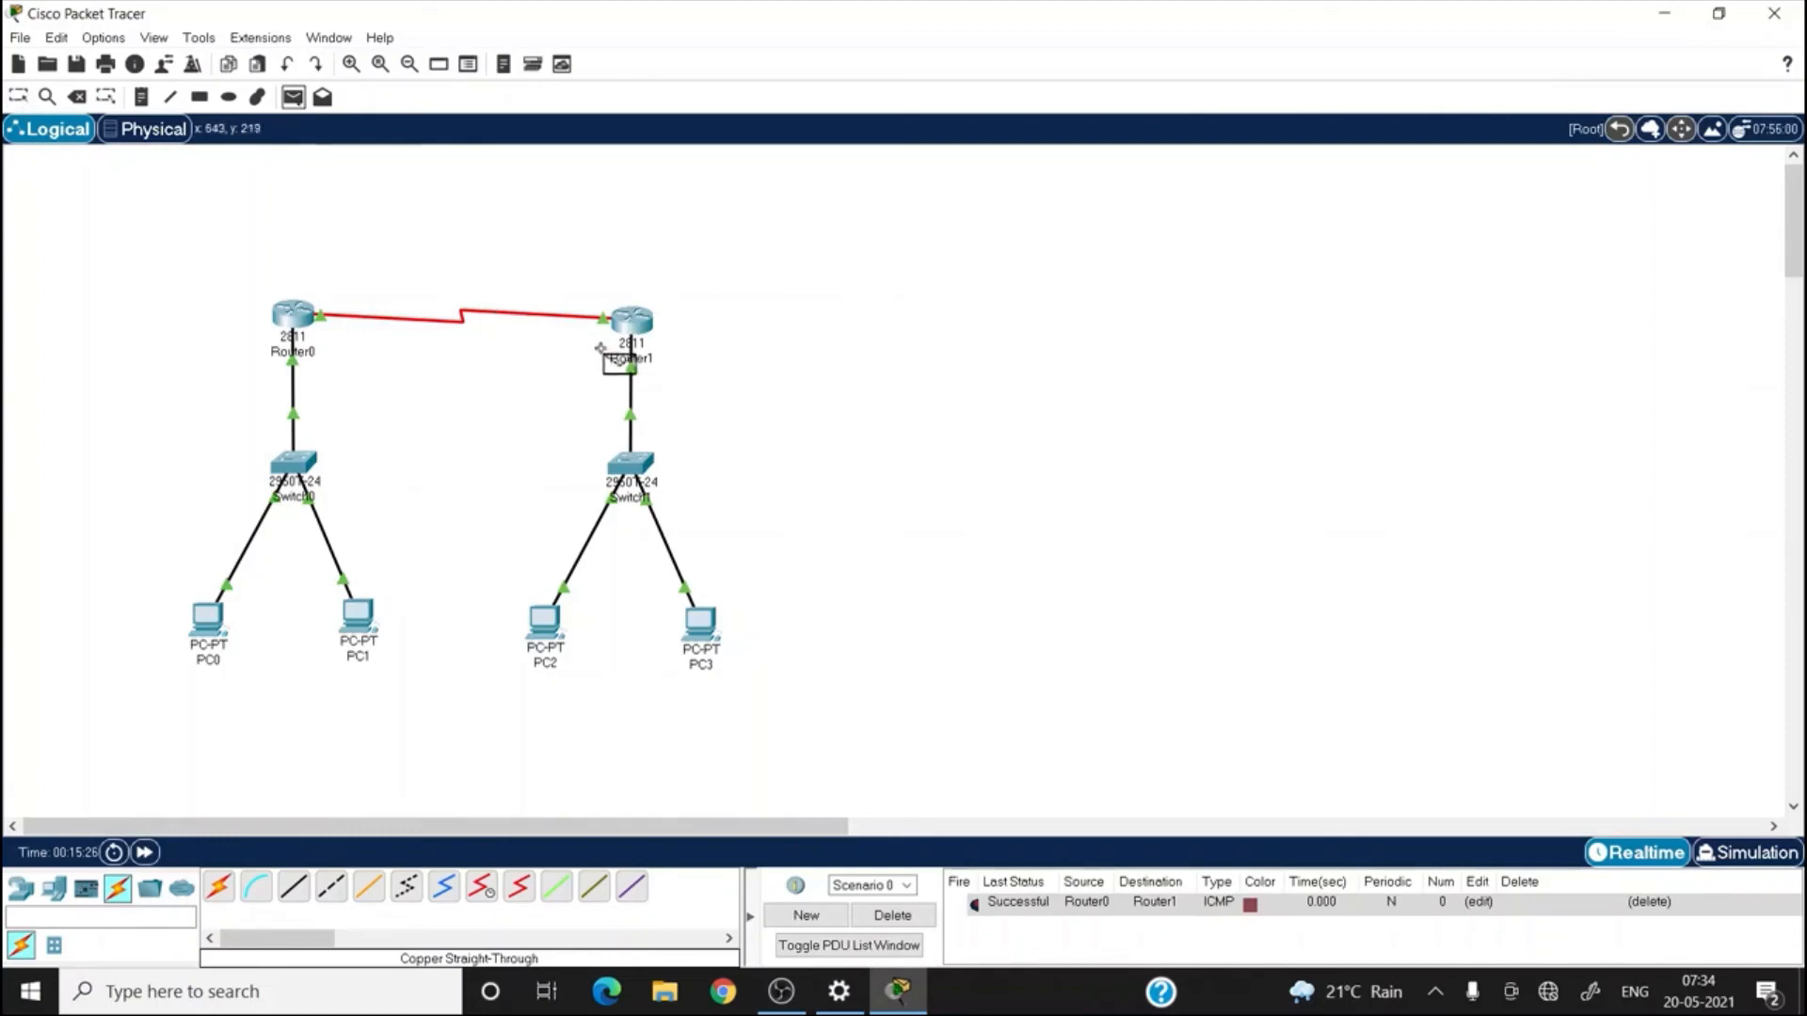
left_click(544, 622)
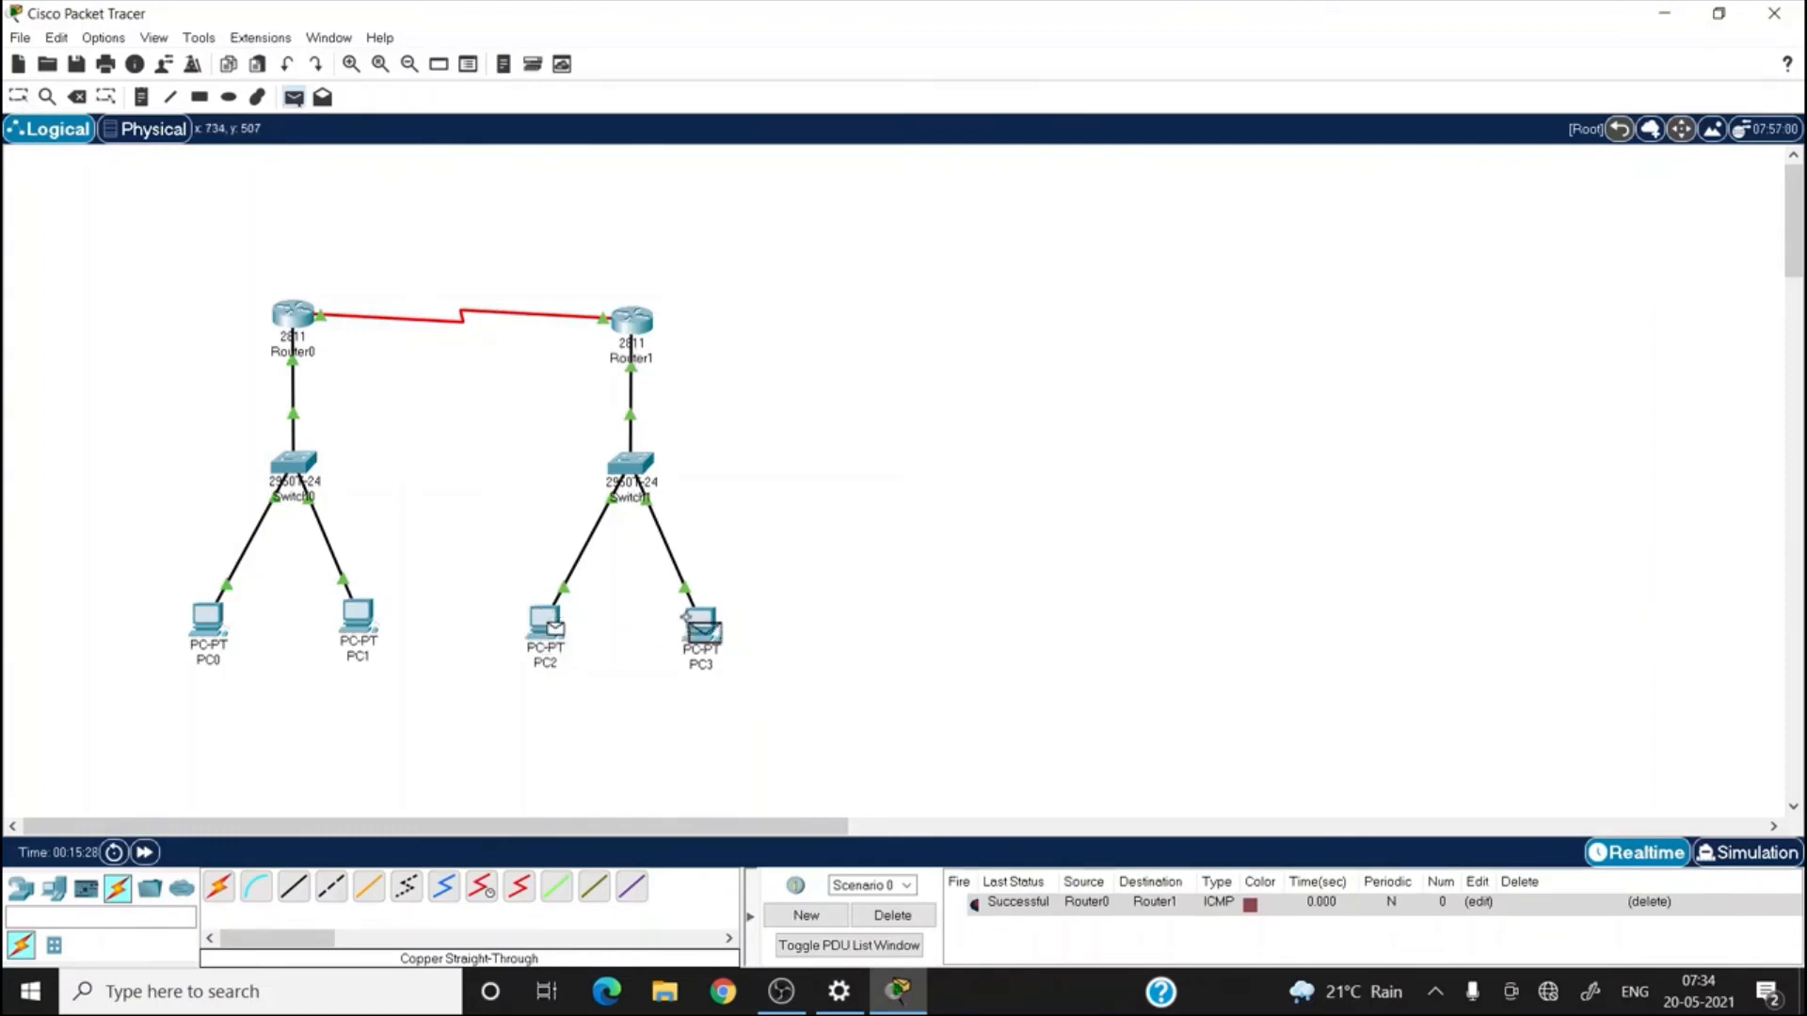
left_click(697, 626)
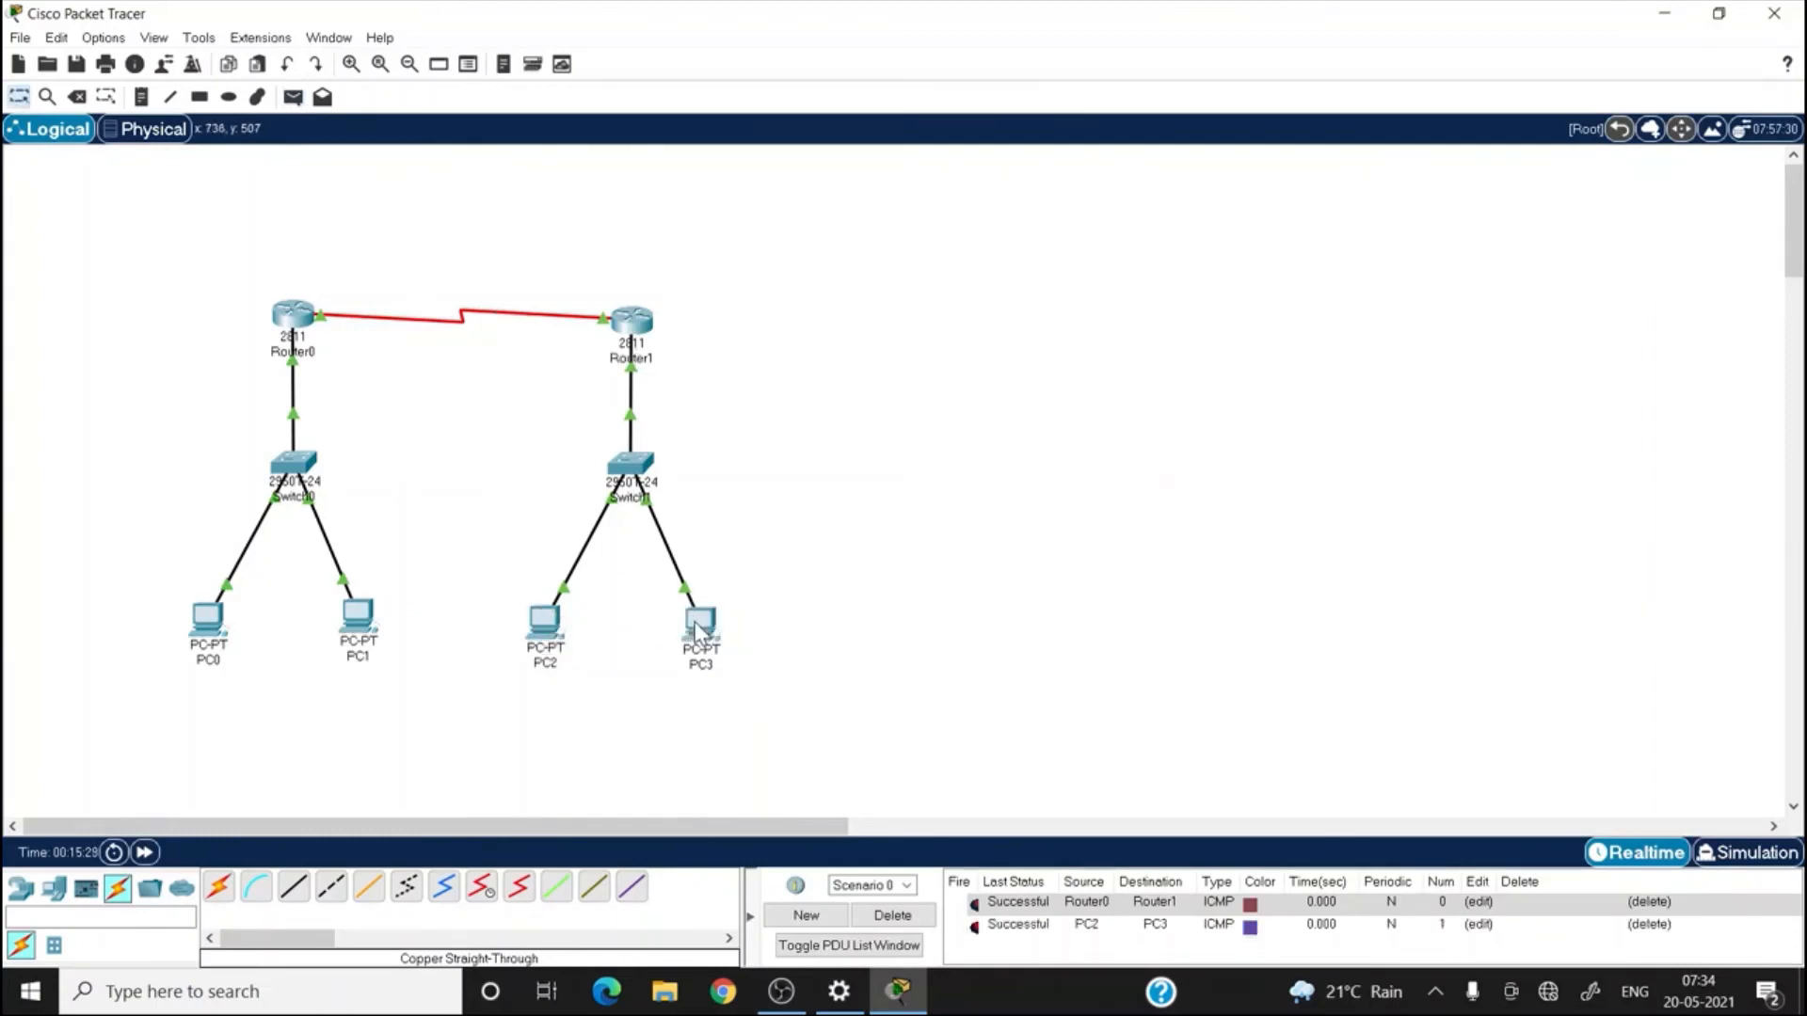
left_click(924, 919)
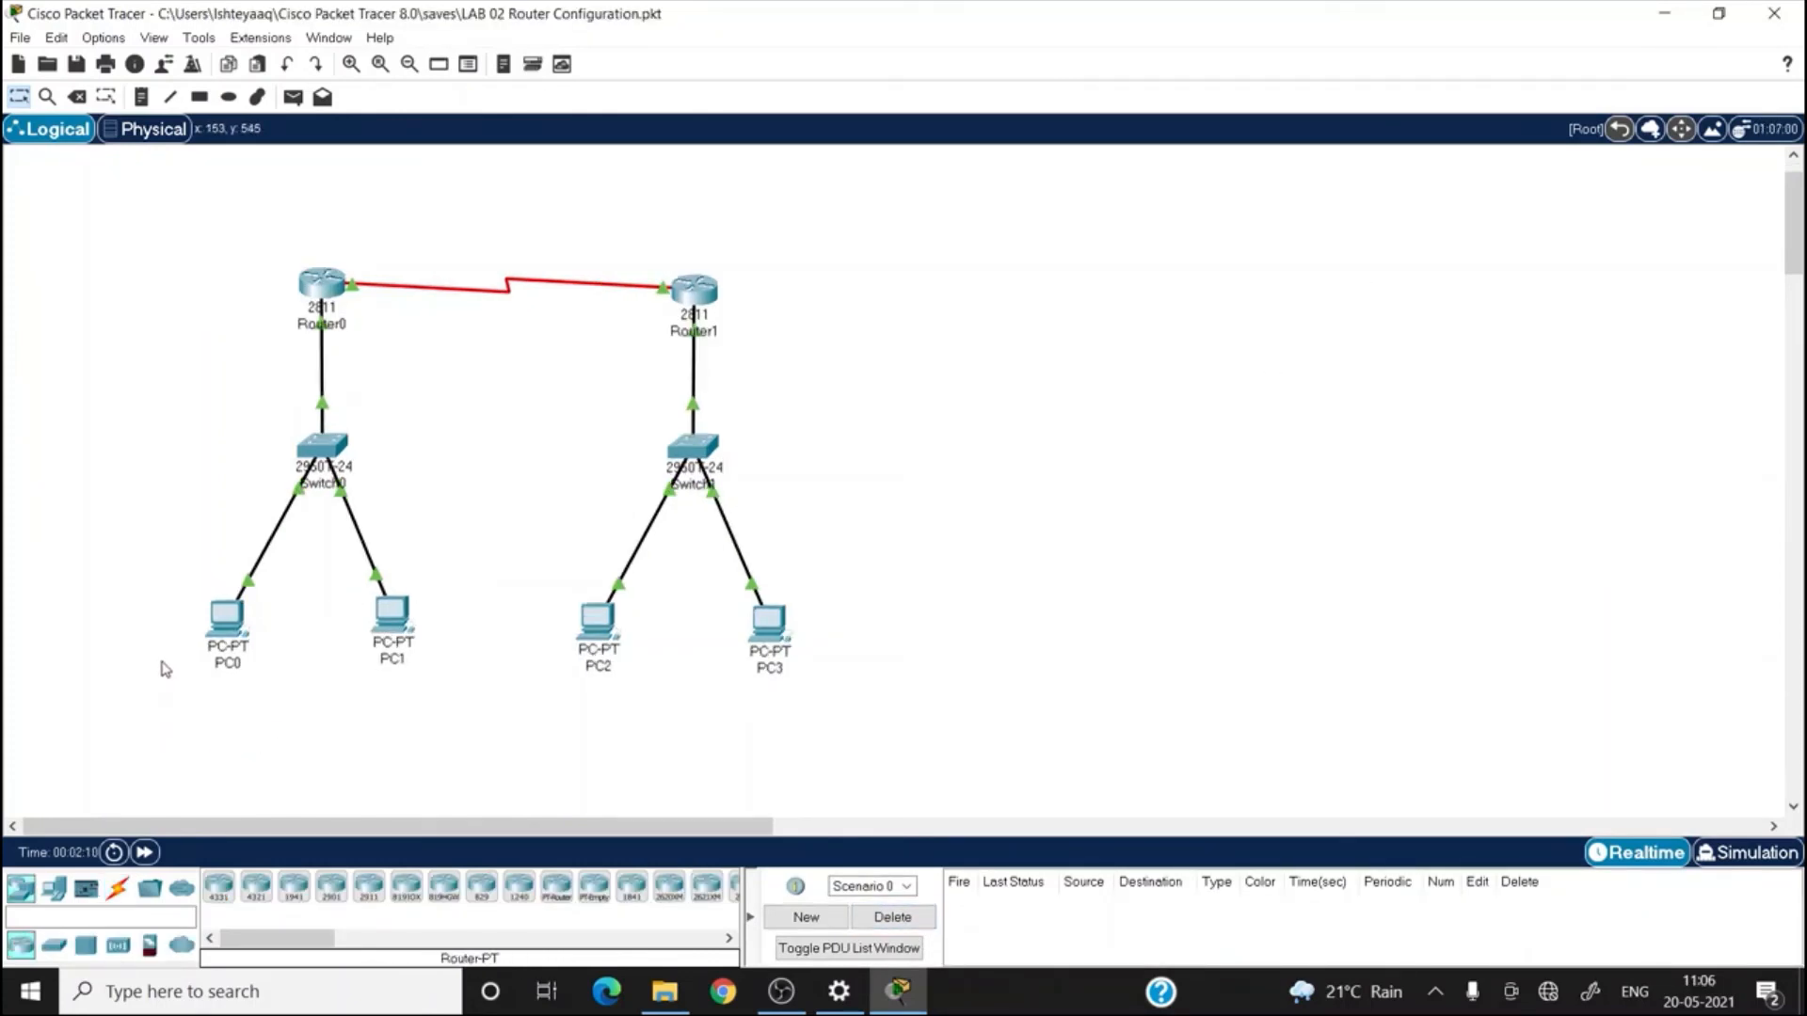
- Check the IP addresses of PC0 and PC2, and ping 200.0.20.2 from PC0's command prompt
mouse_move(222, 626)
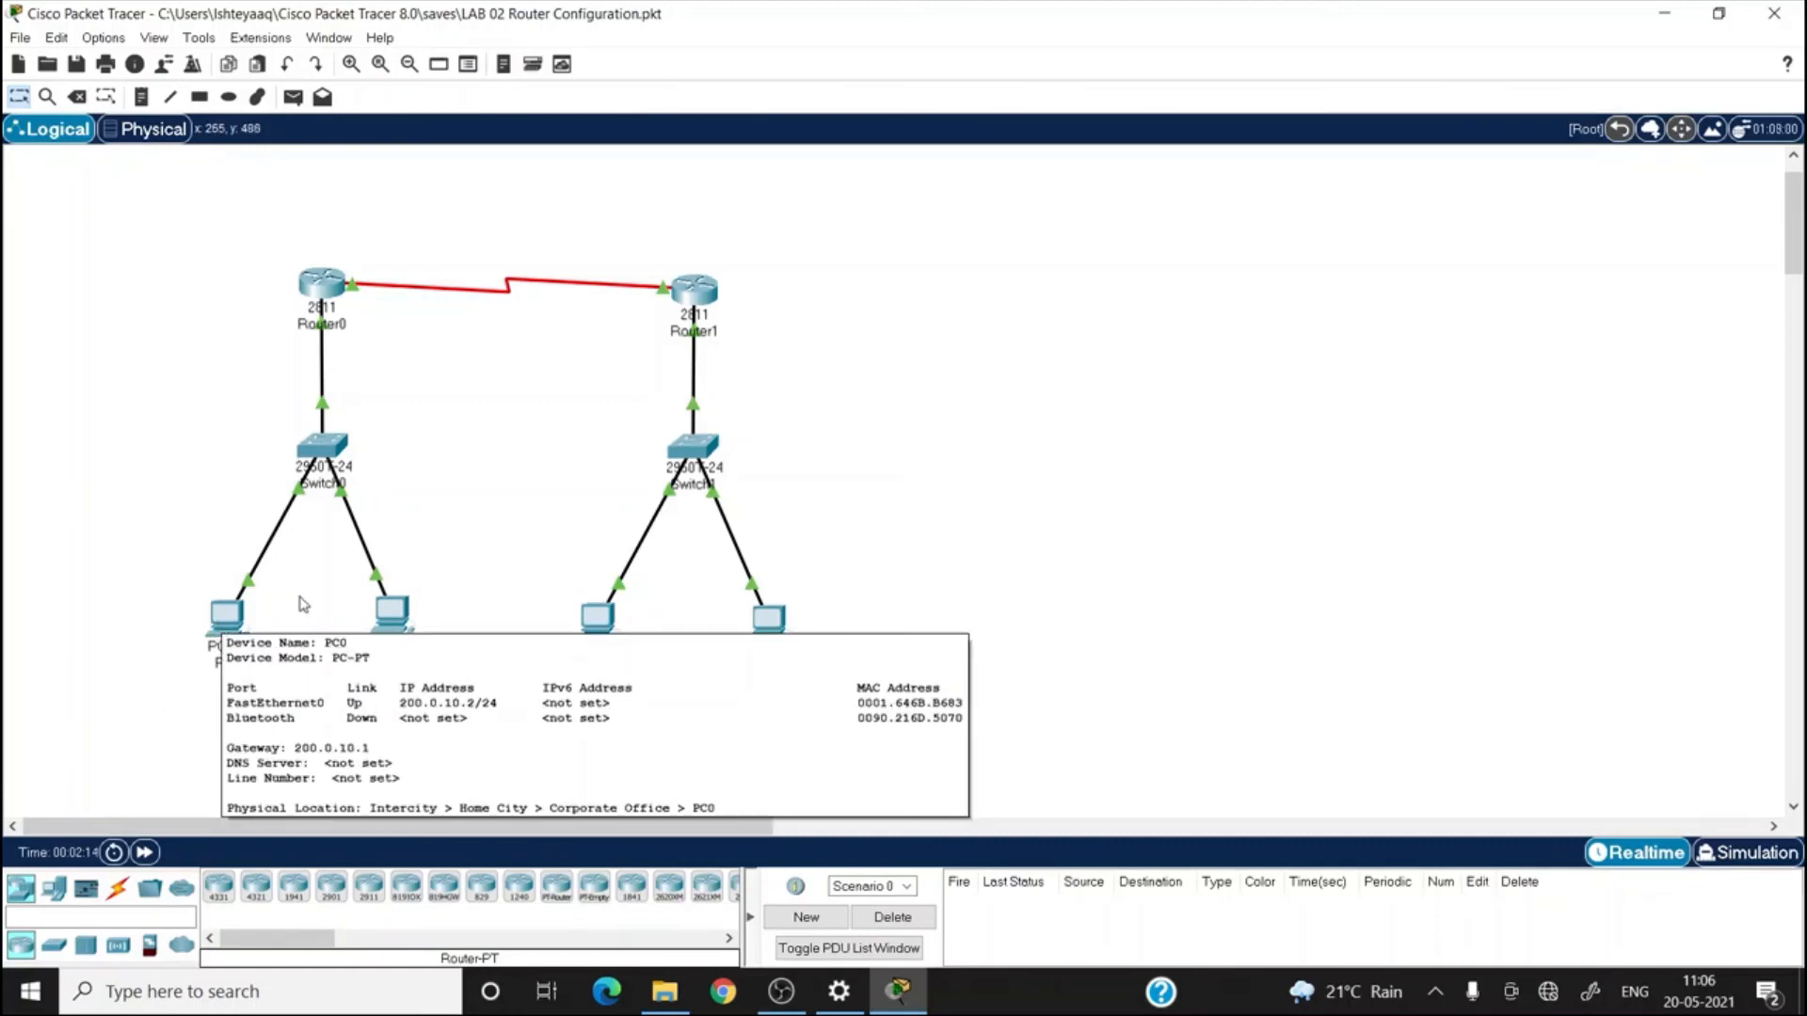
mouse_move(596, 618)
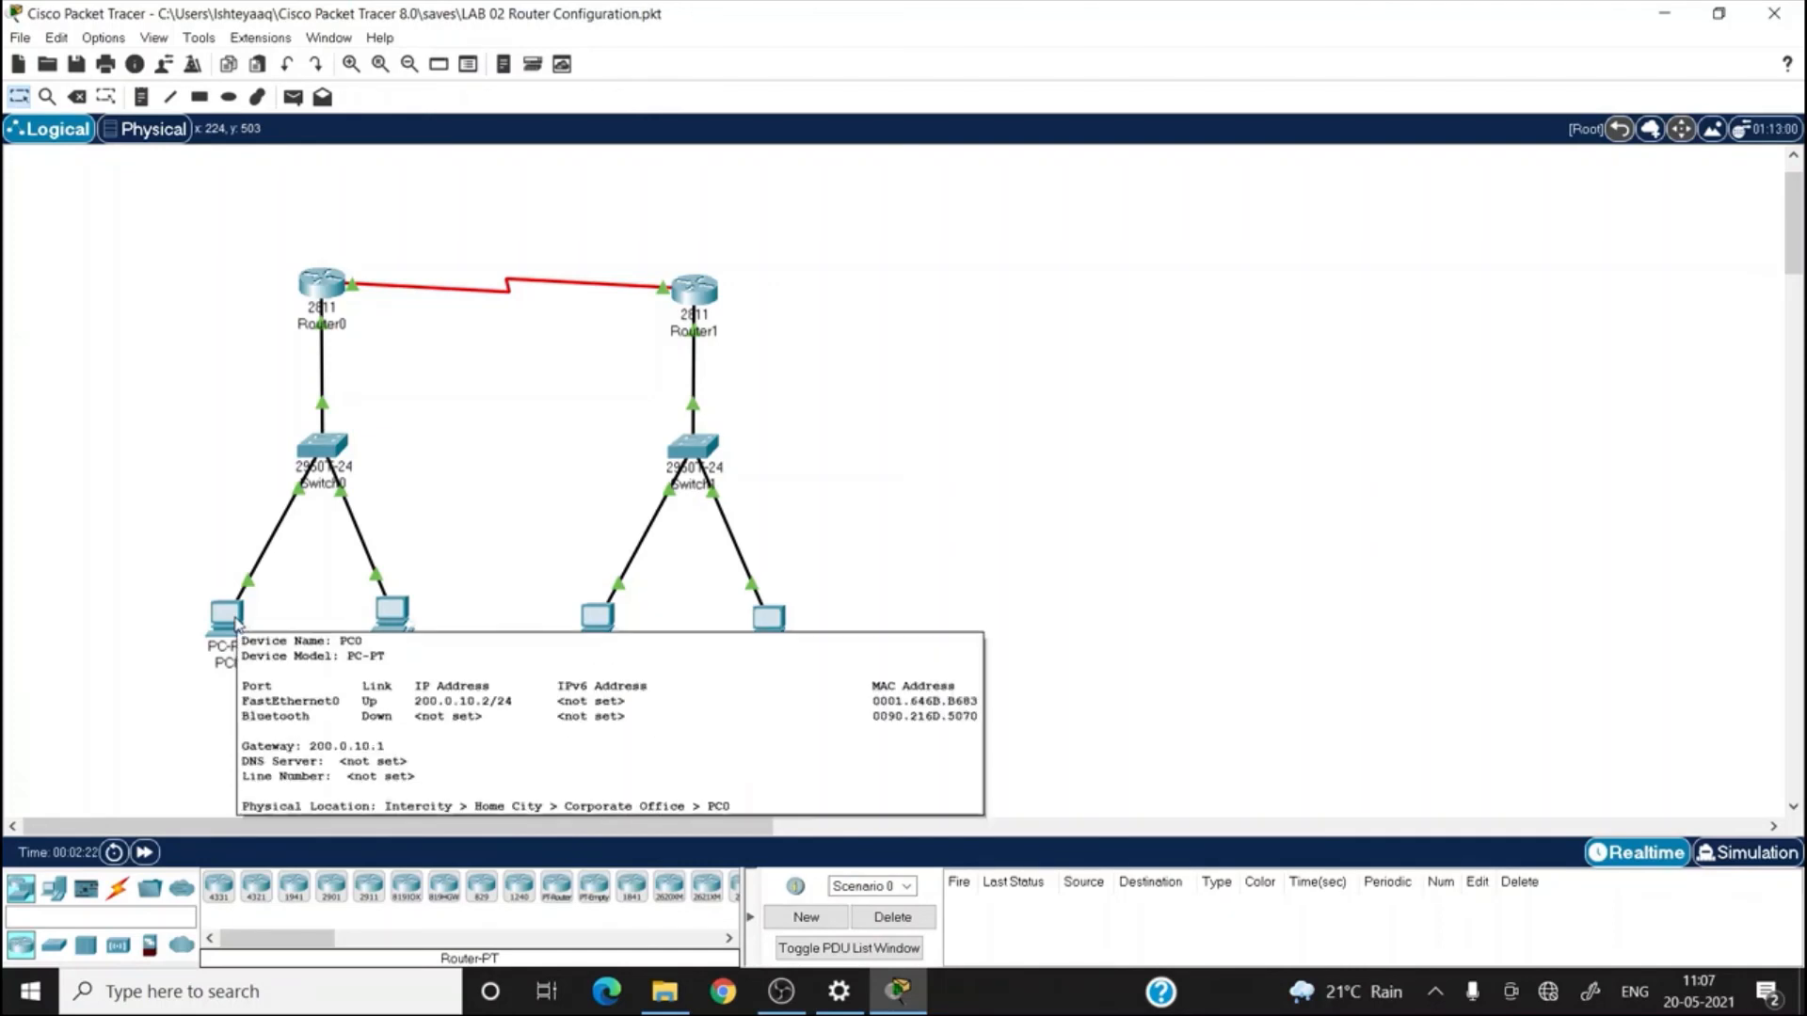
left_click(237, 623)
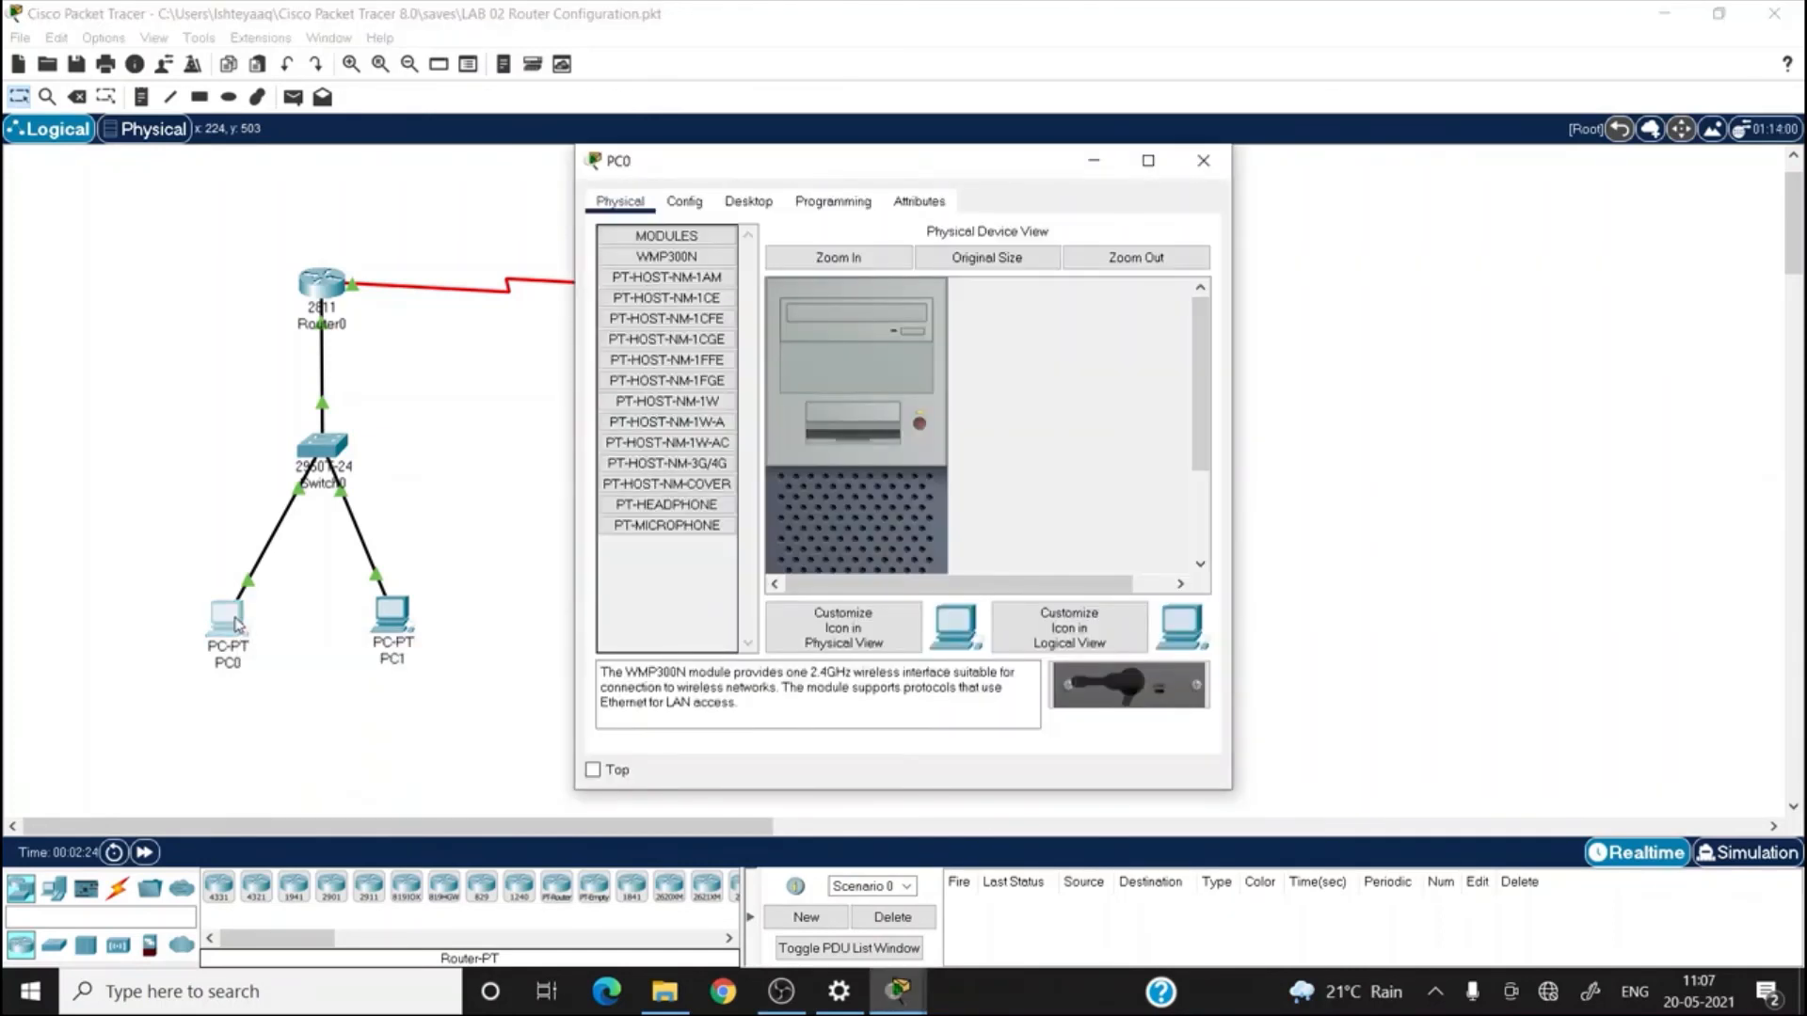
left_click(751, 203)
left_click(1020, 268)
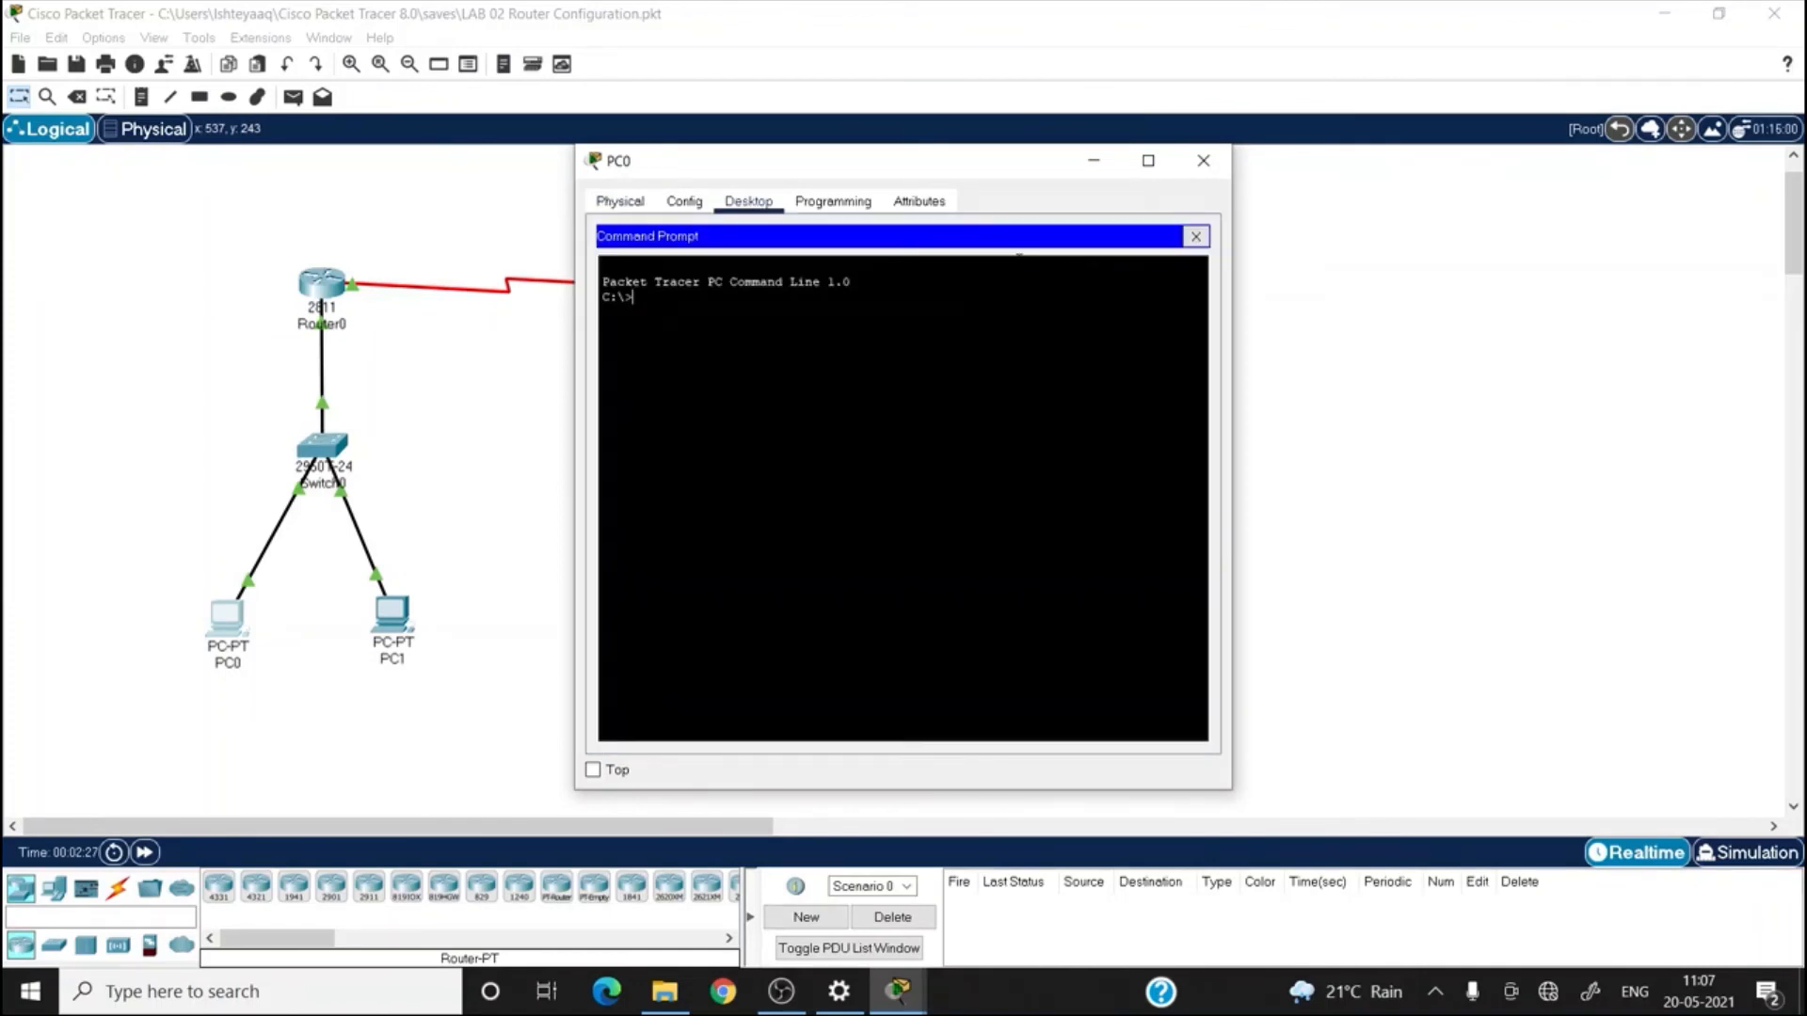
type("ping")
type("200.0.20.2")
key("Return")
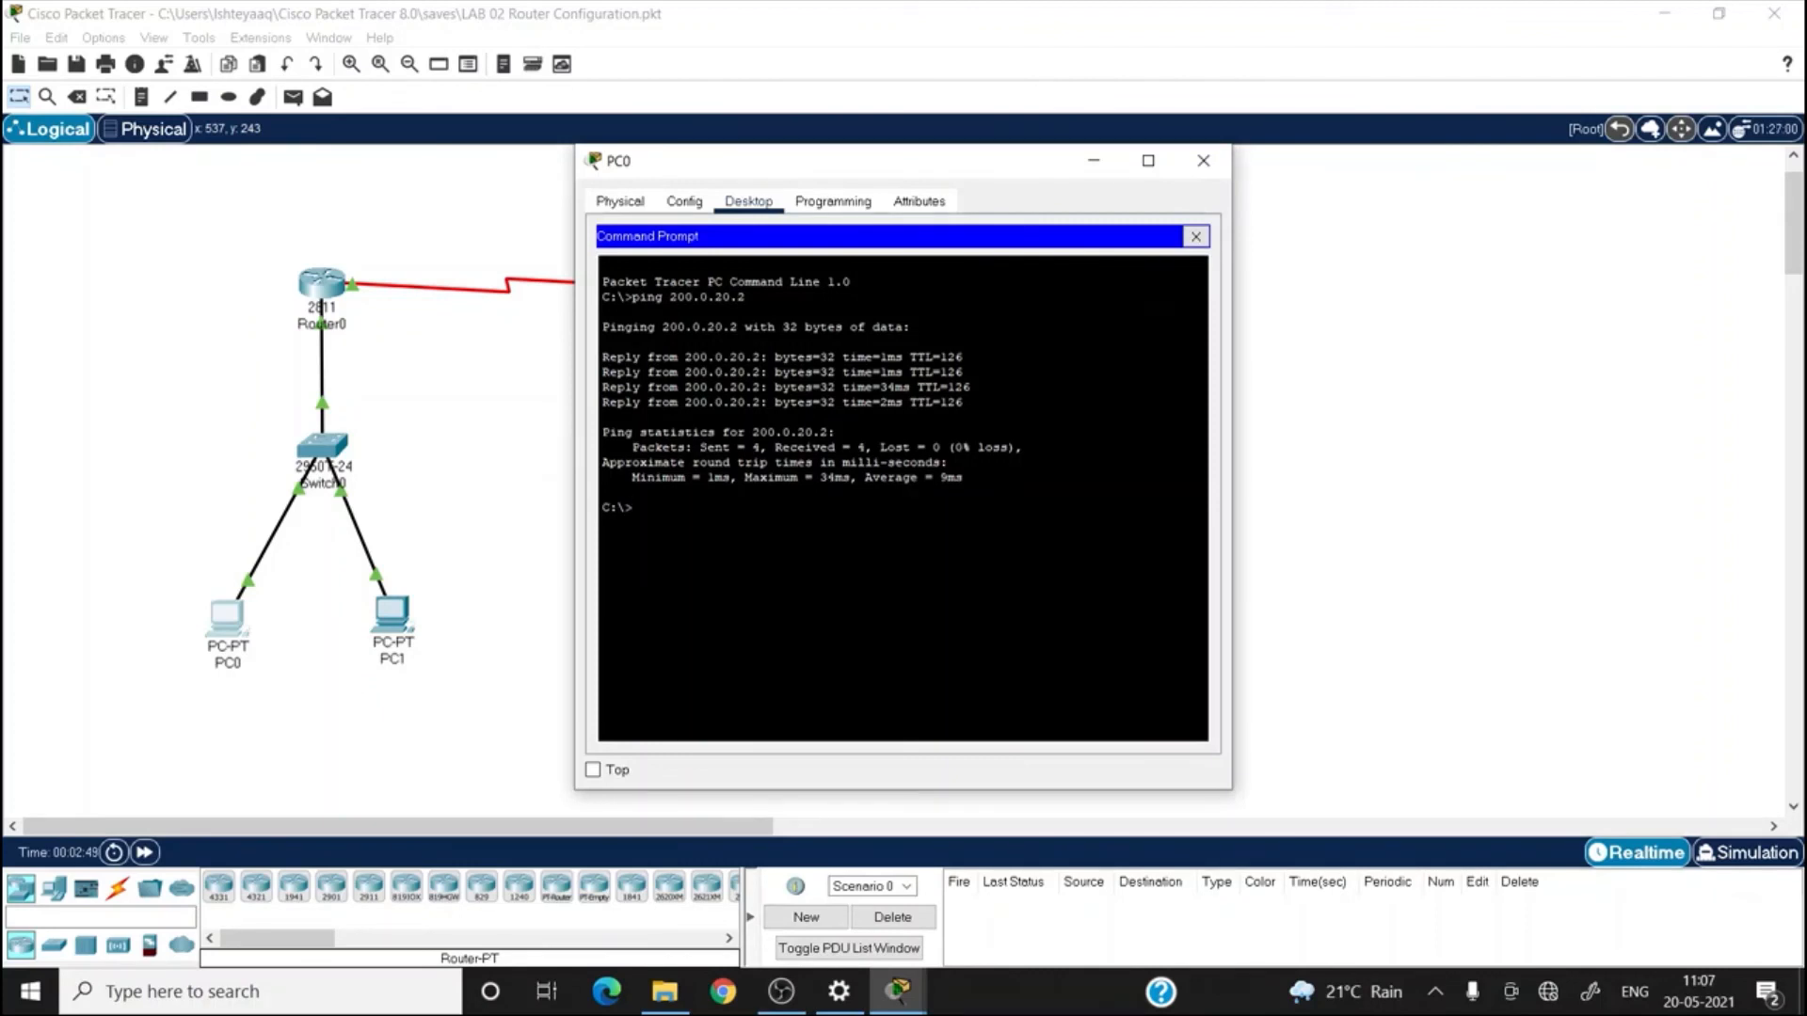
- Examine the ping replies and packet loss statistics in PC0's command prompt and close the PC0 window
left_click_drag(632, 357, 791, 357)
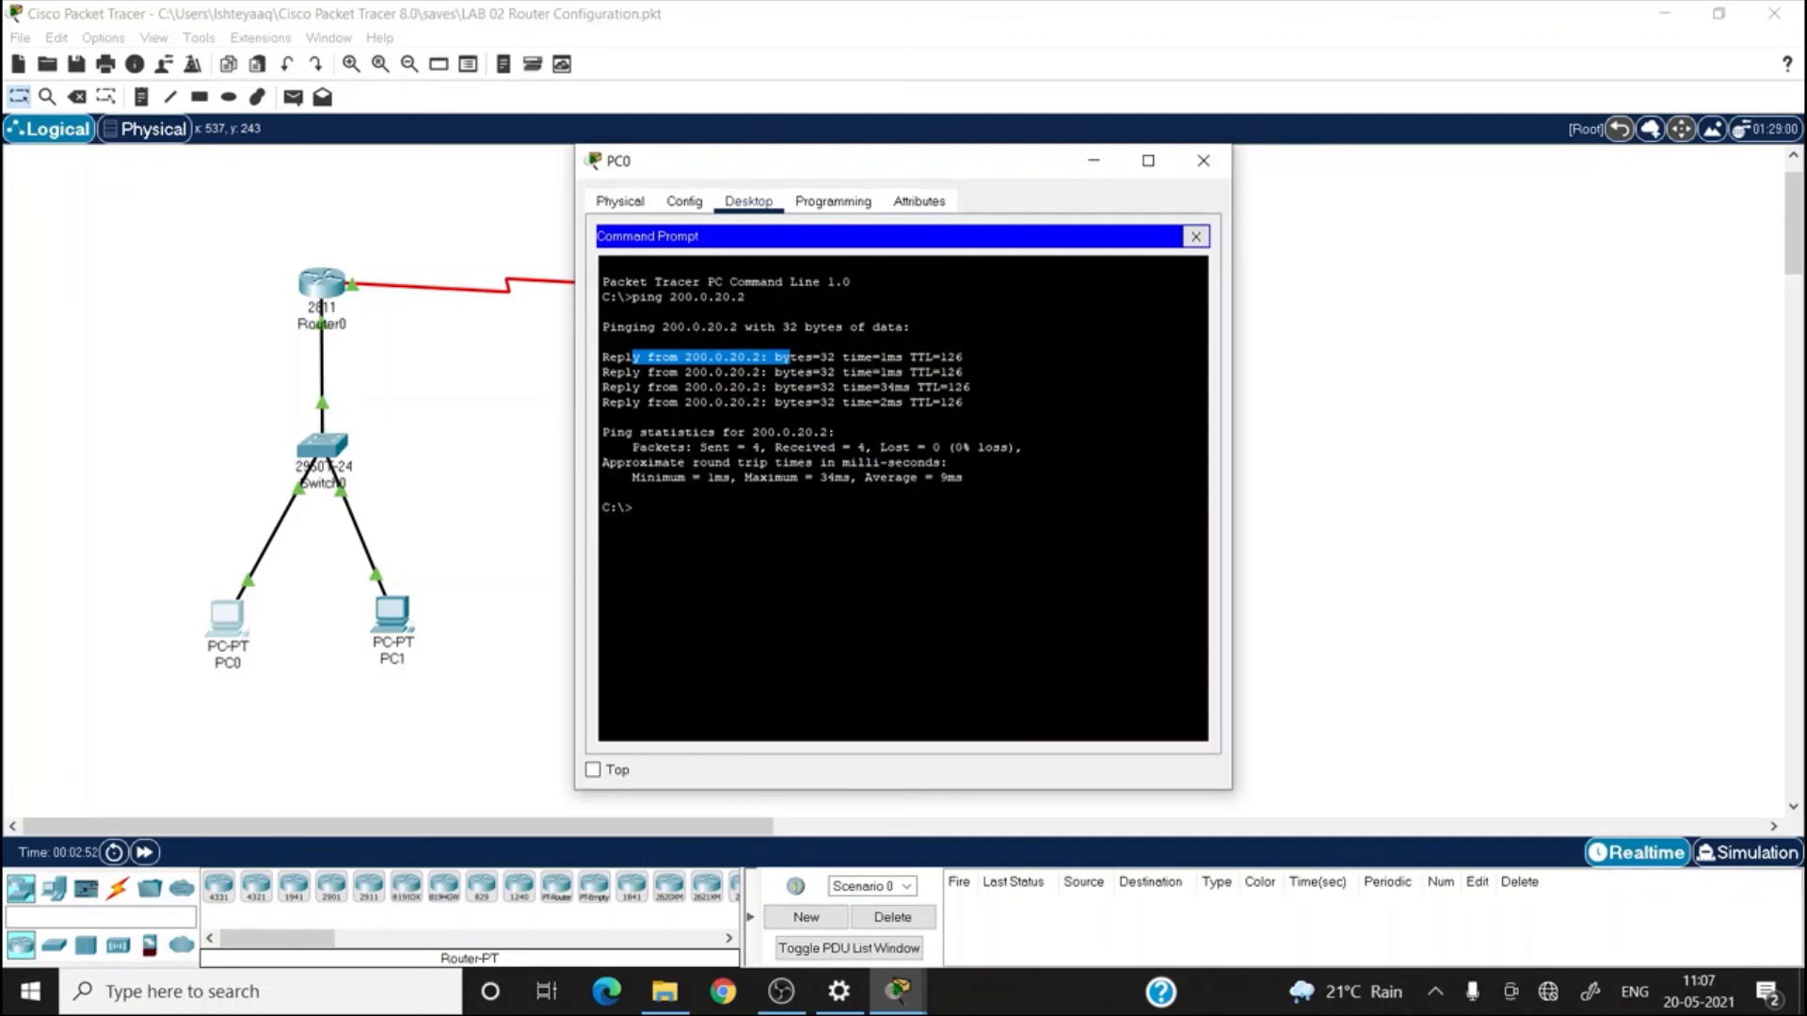
left_click_drag(639, 447, 939, 447)
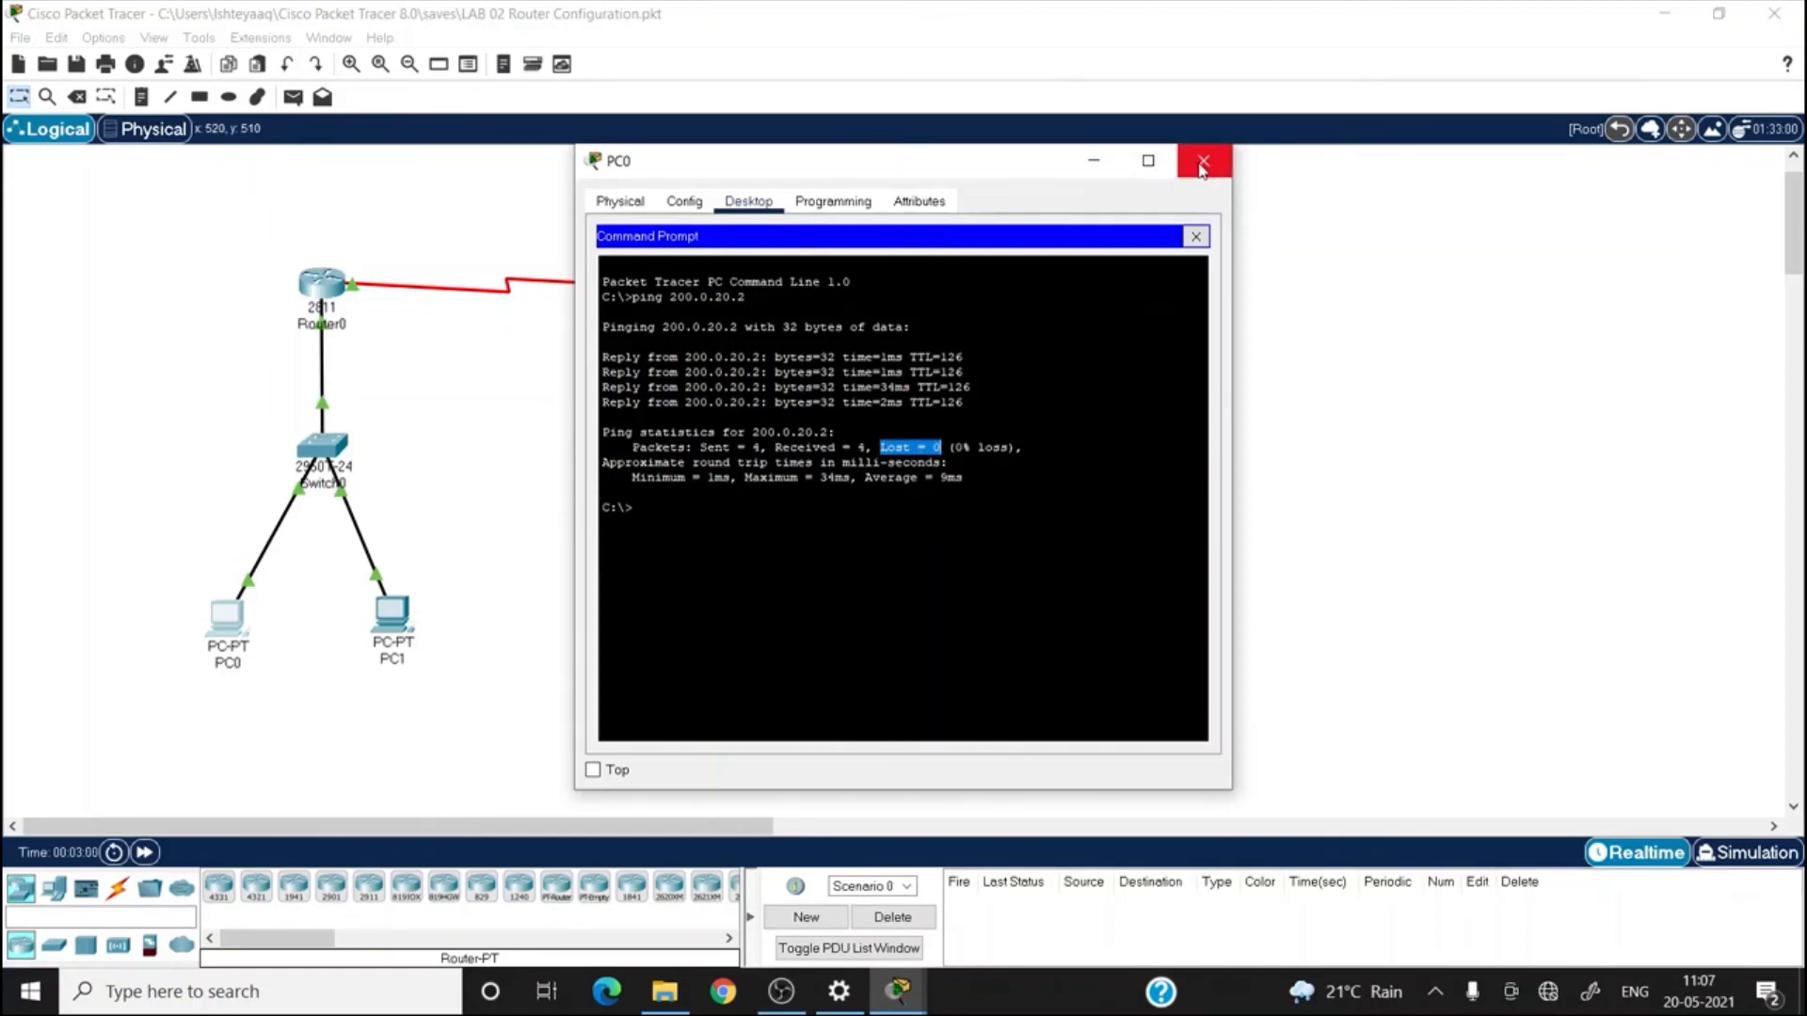
left_click(1202, 164)
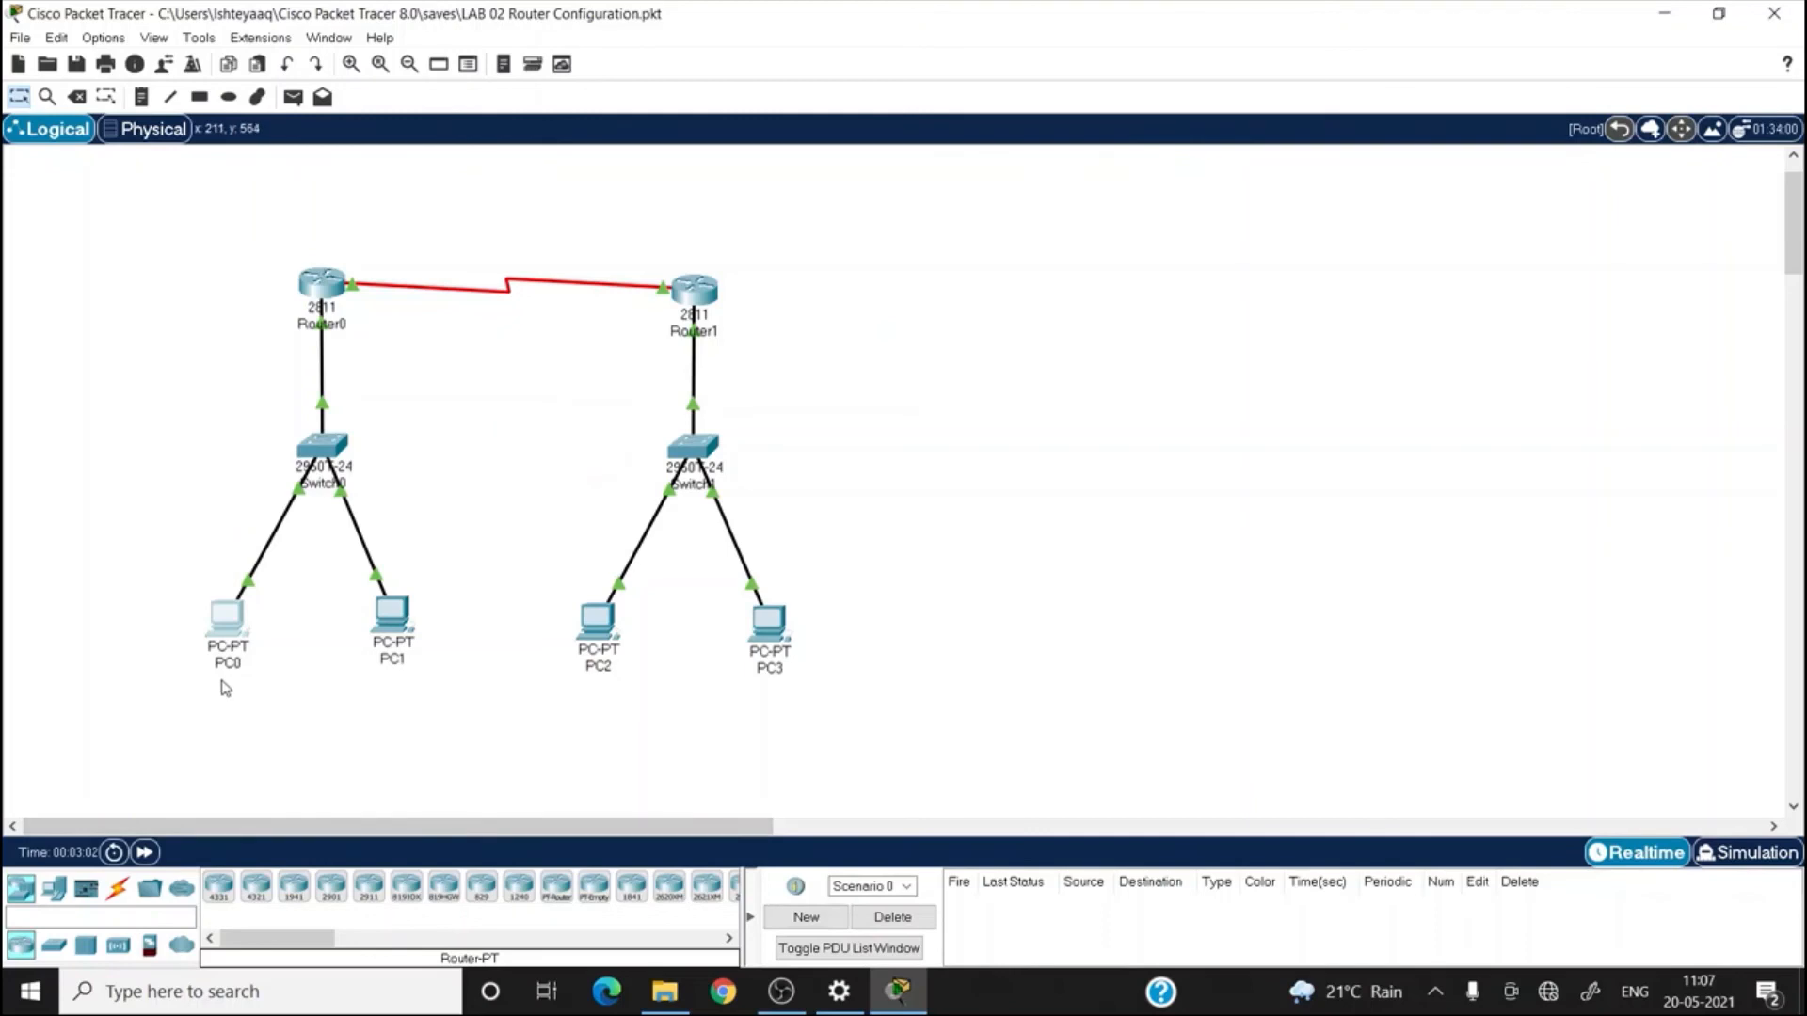